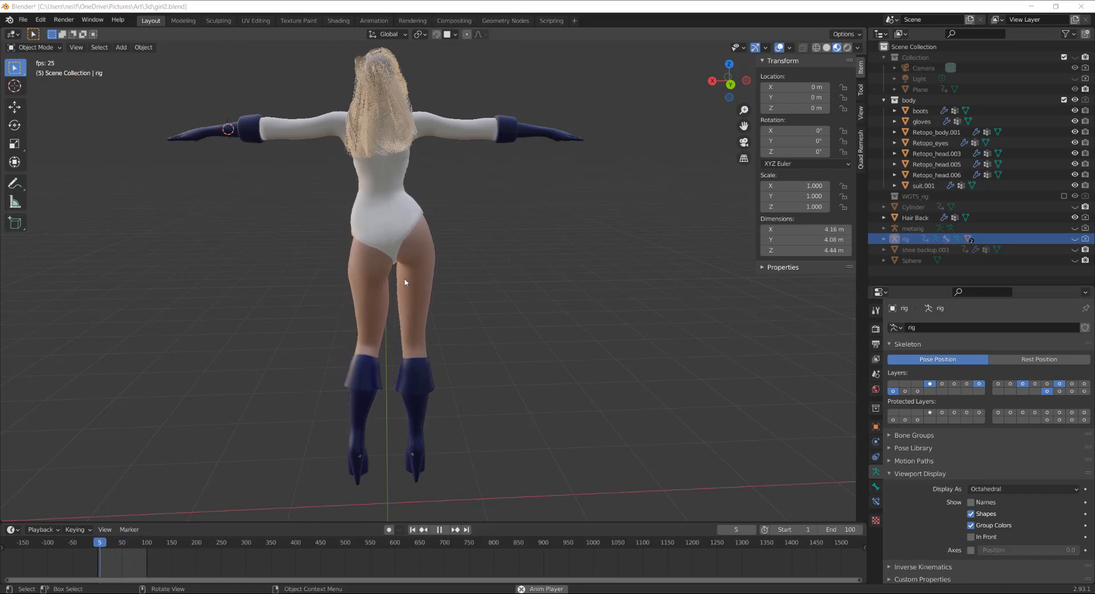
Step: View the animated character from several angles, stop the playback and return the timeline to frame 1
middle_drag(259, 280, 406, 272)
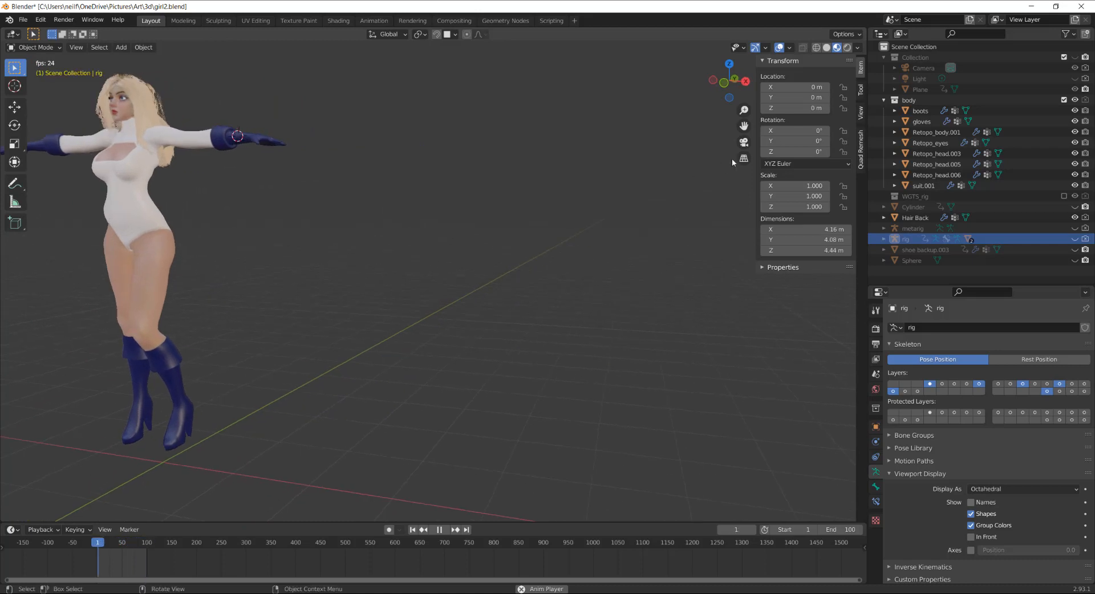
drag(743, 126, 915, 122)
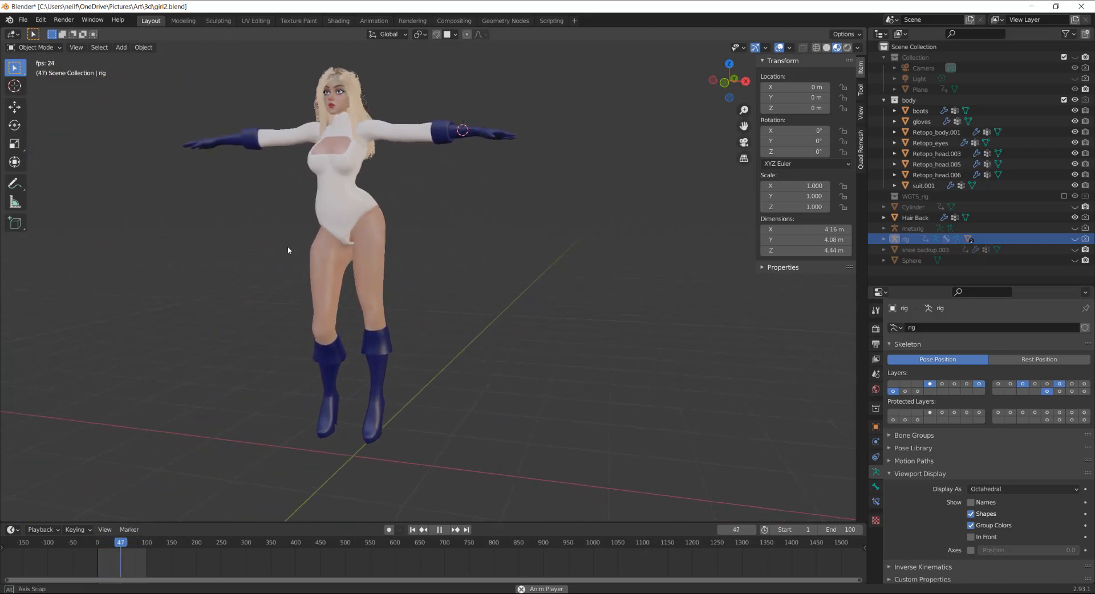
middle_drag(513, 240, 421, 237)
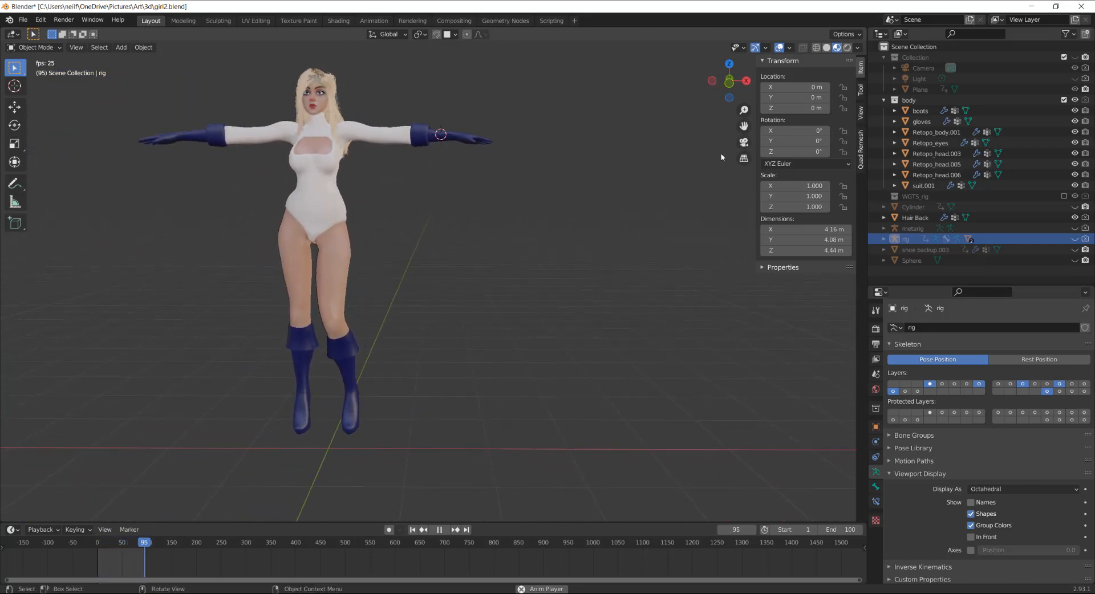
drag(743, 126, 704, 141)
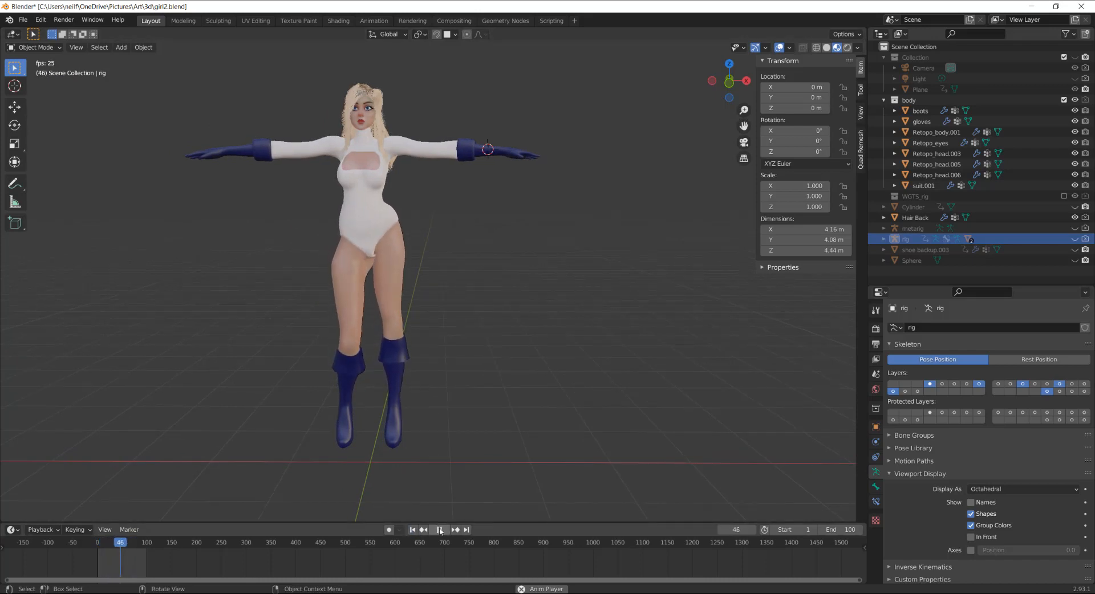
click(438, 529)
click(412, 530)
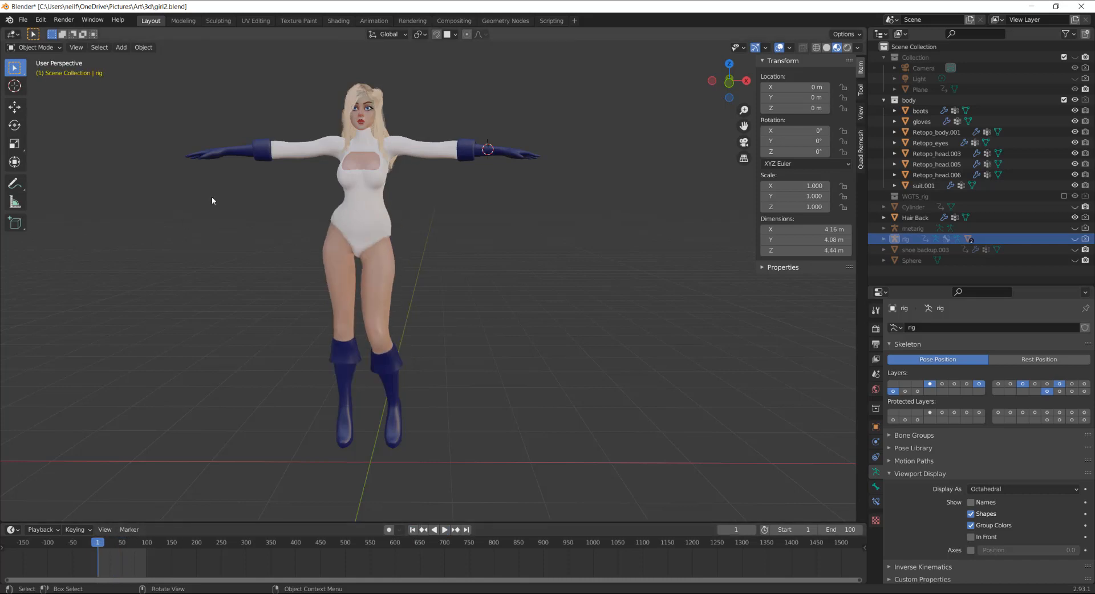
Step: Unhide the rig in the scene, select it and switch it to Pose Mode
click(1075, 238)
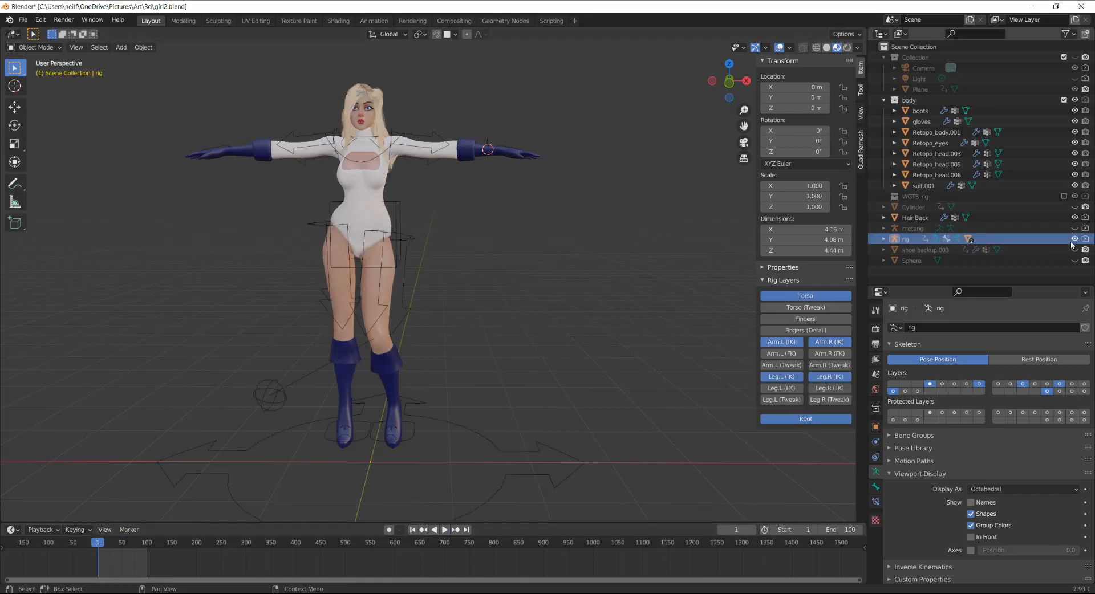
click(404, 245)
click(35, 48)
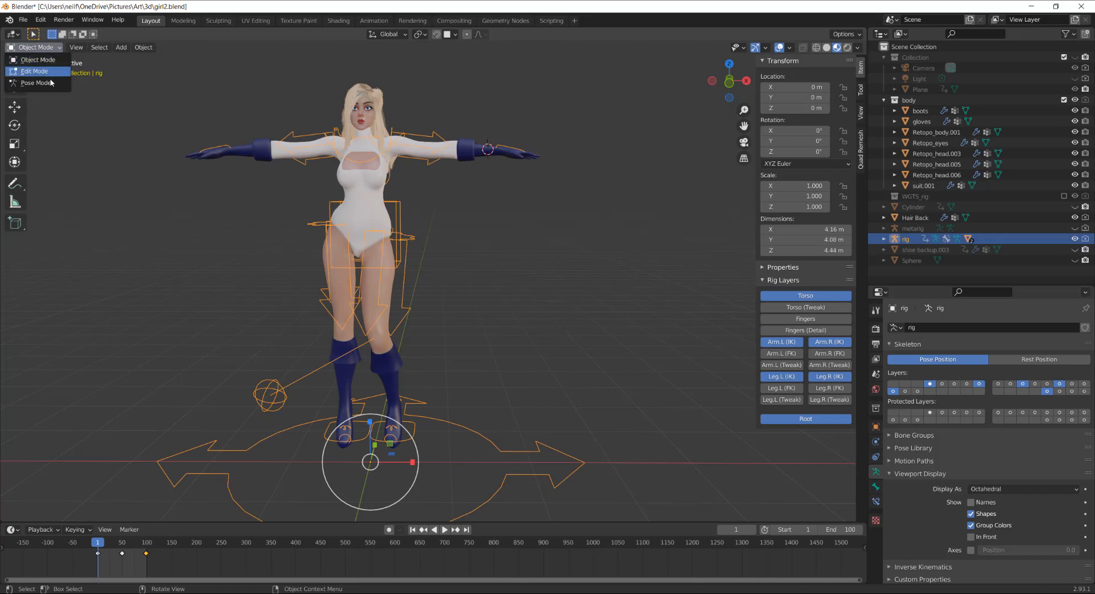
click(51, 72)
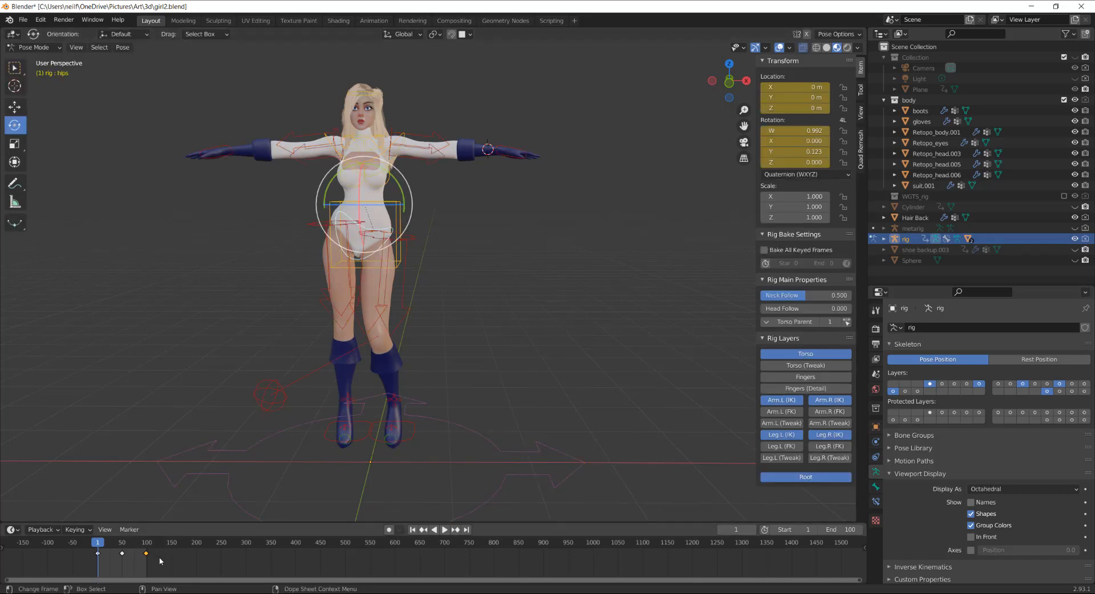
Step: Delete all keyframes of the hips control, then return to Object Mode and deselect the rig
drag(173, 568, 84, 557)
key(Delete)
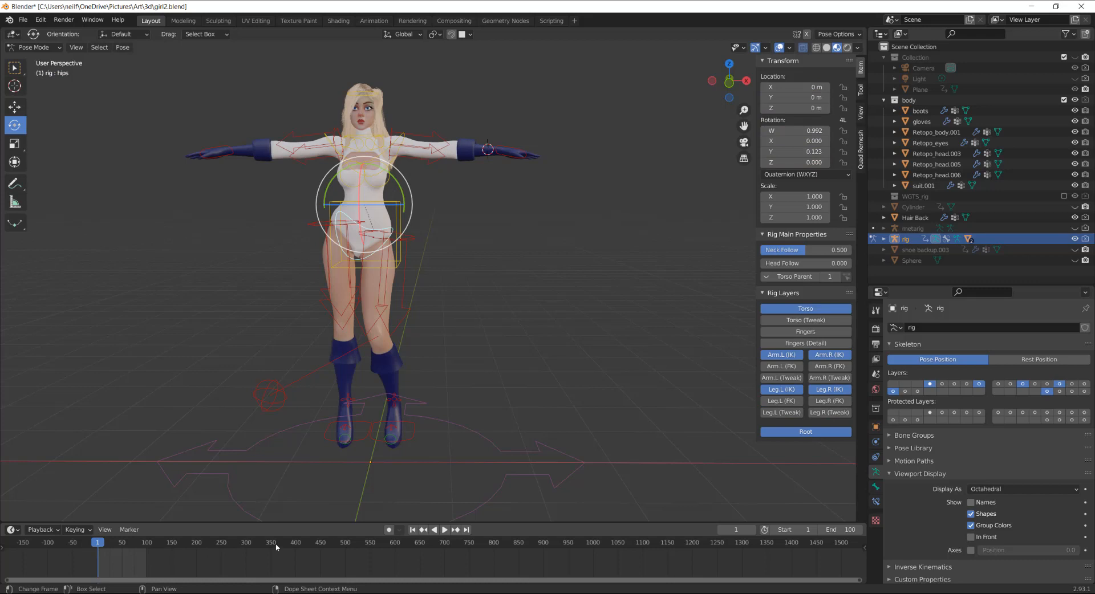
click(423, 530)
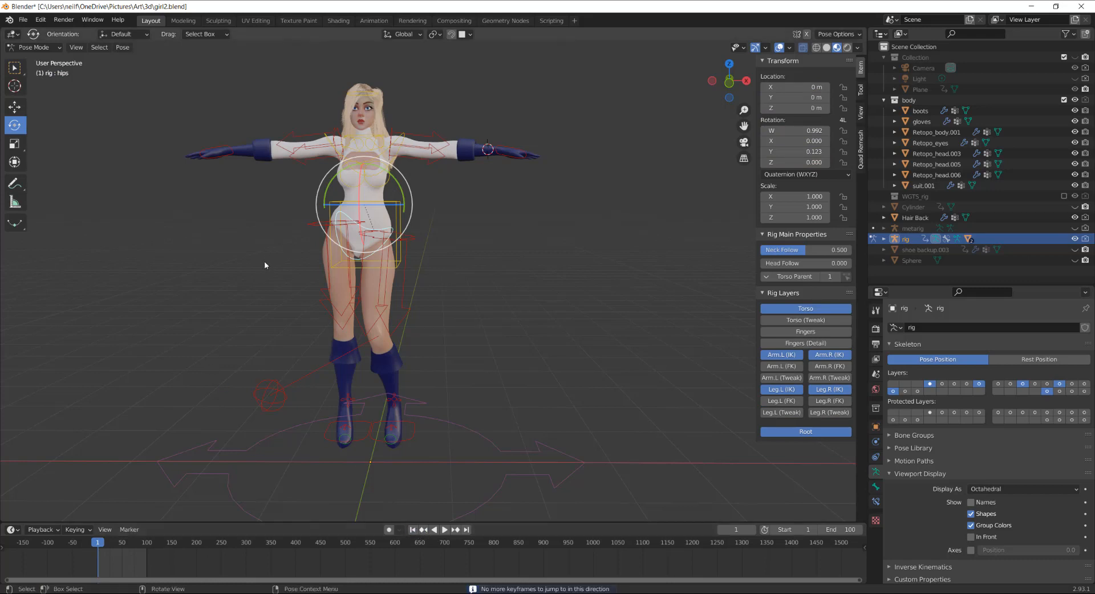
click(34, 48)
click(31, 58)
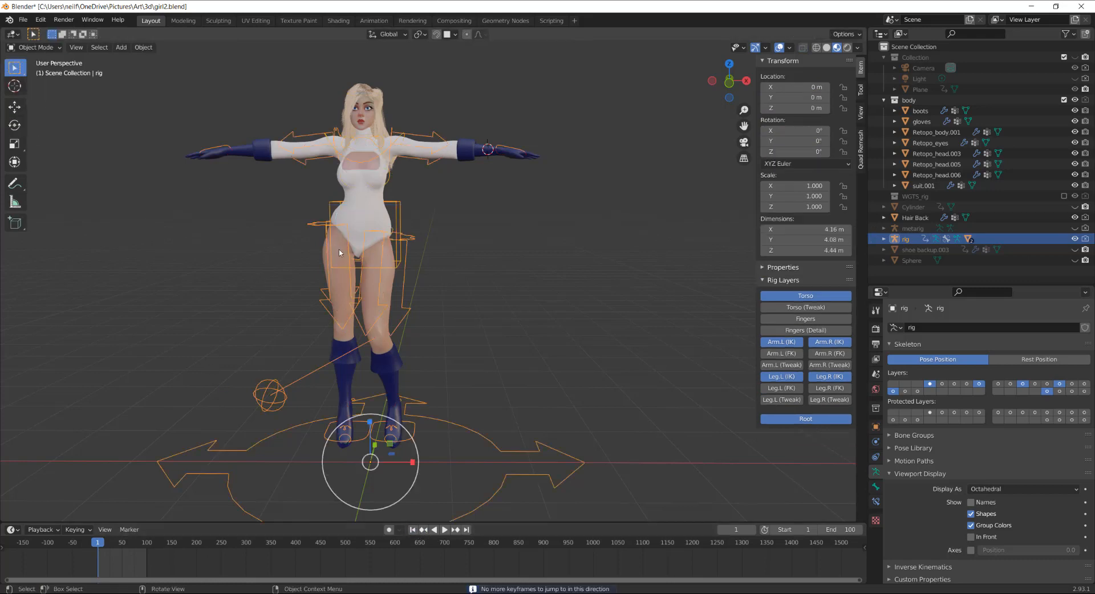
click(526, 278)
middle_drag(506, 244, 578, 215)
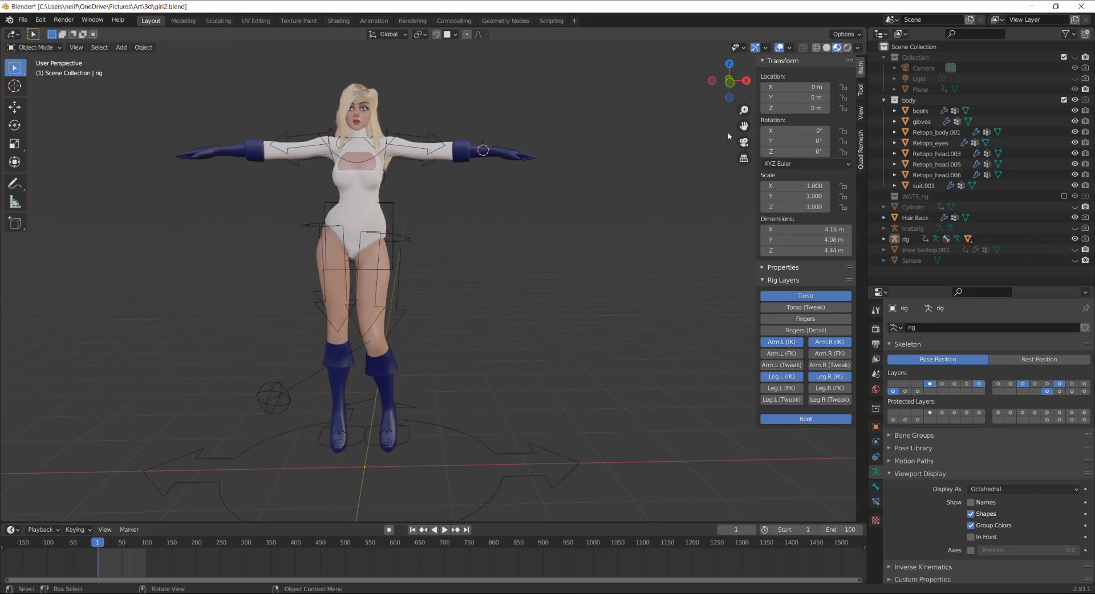
drag(744, 125, 798, 127)
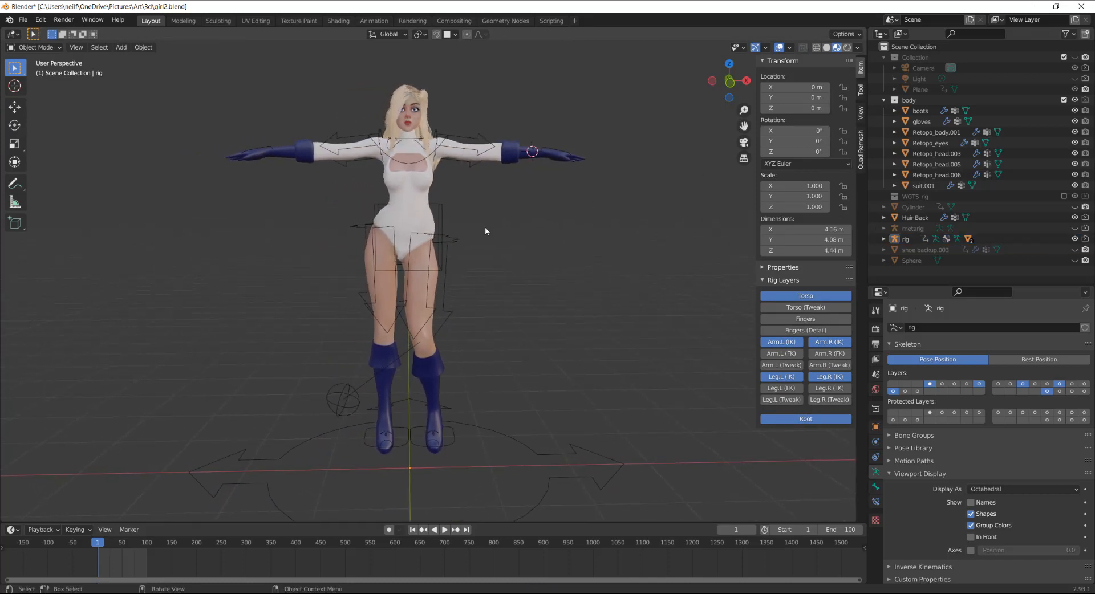
Step: Clear all transforms on every pose bone of the rig, then return to Object Mode with the rig deselected
click(366, 223)
click(35, 48)
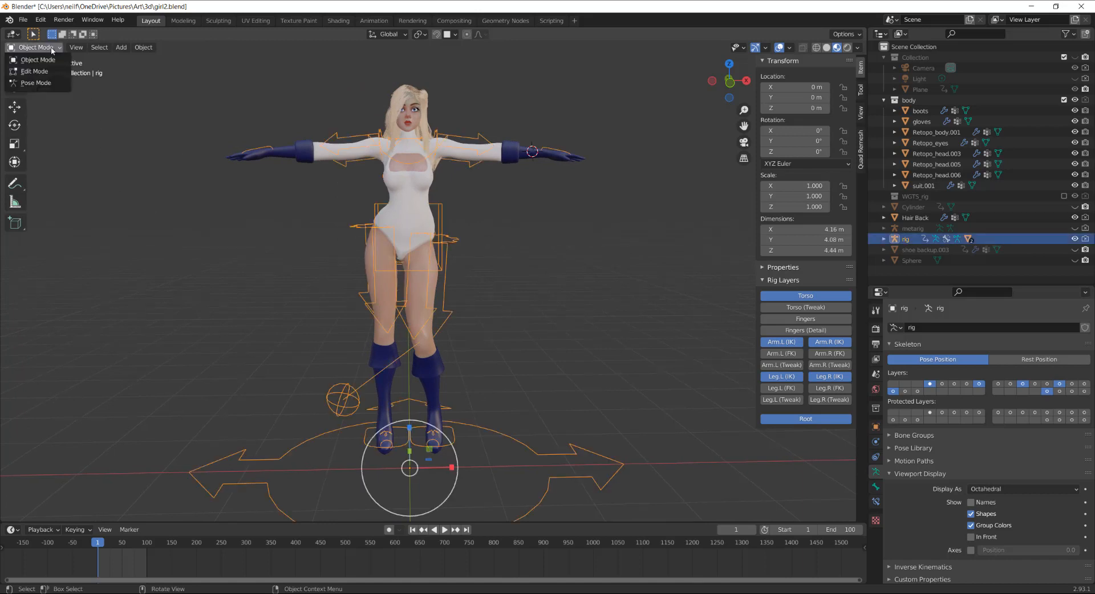
click(29, 79)
key(a)
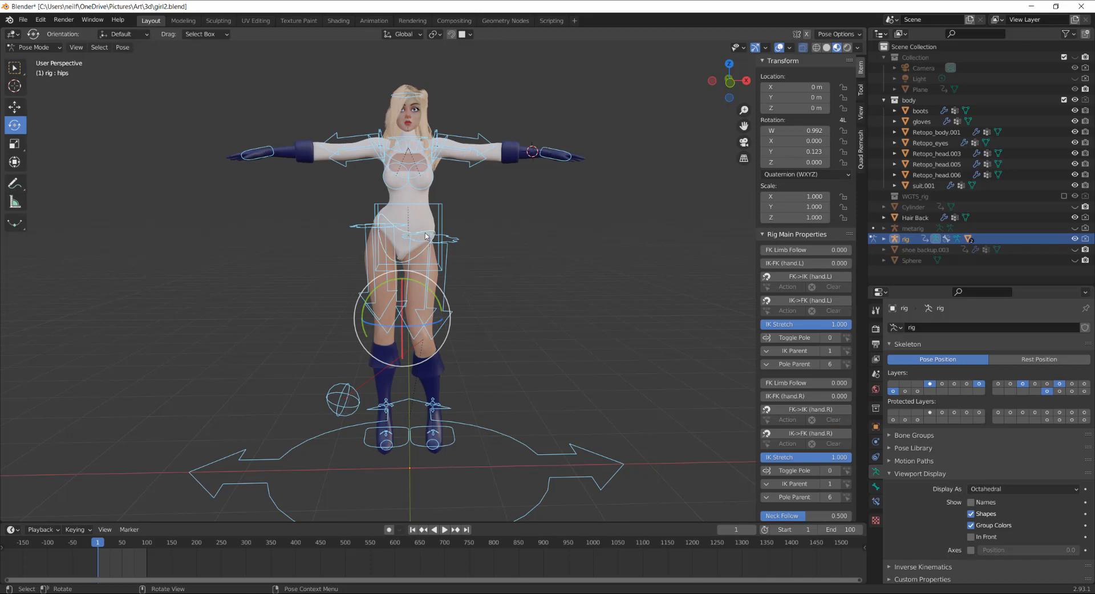
click(123, 47)
mouse_move(171, 71)
click(269, 70)
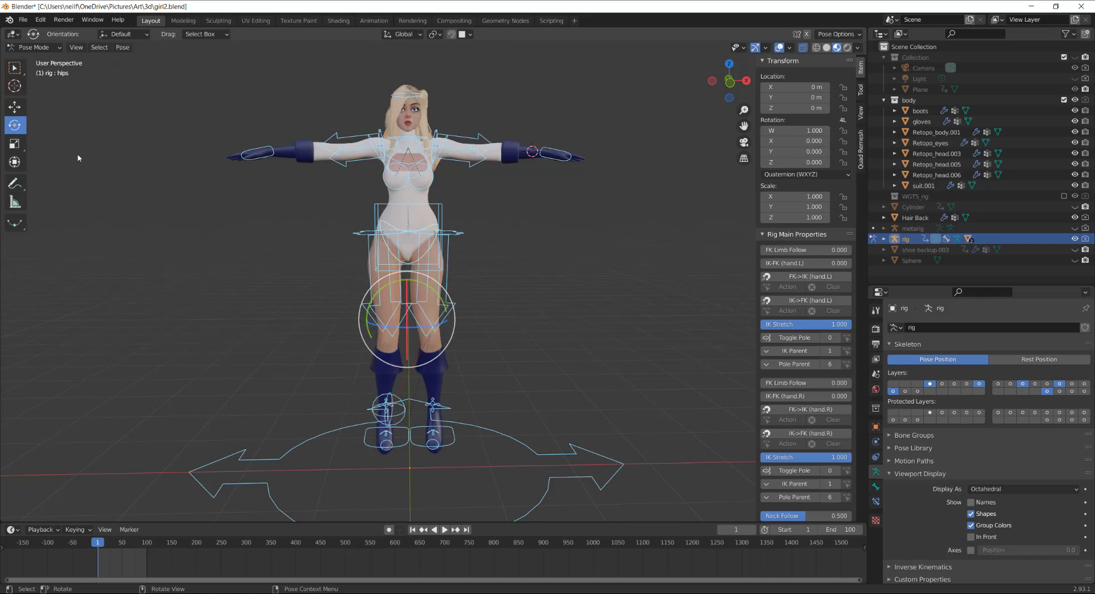
click(35, 48)
click(31, 59)
click(240, 234)
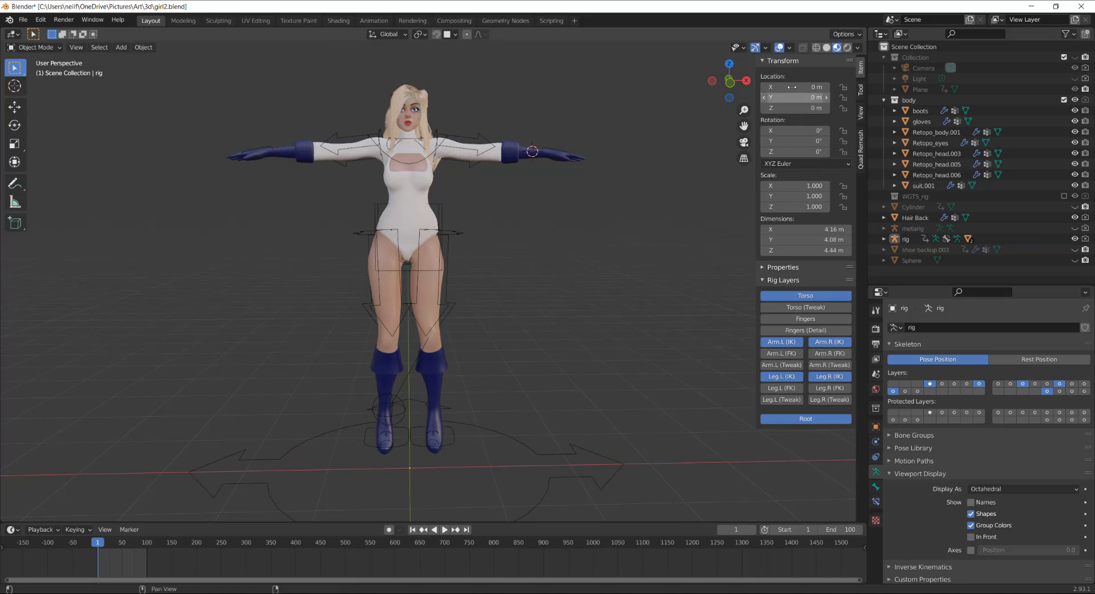
Step: Switch the viewport to solid shading and hide the suit.001 mesh
click(826, 47)
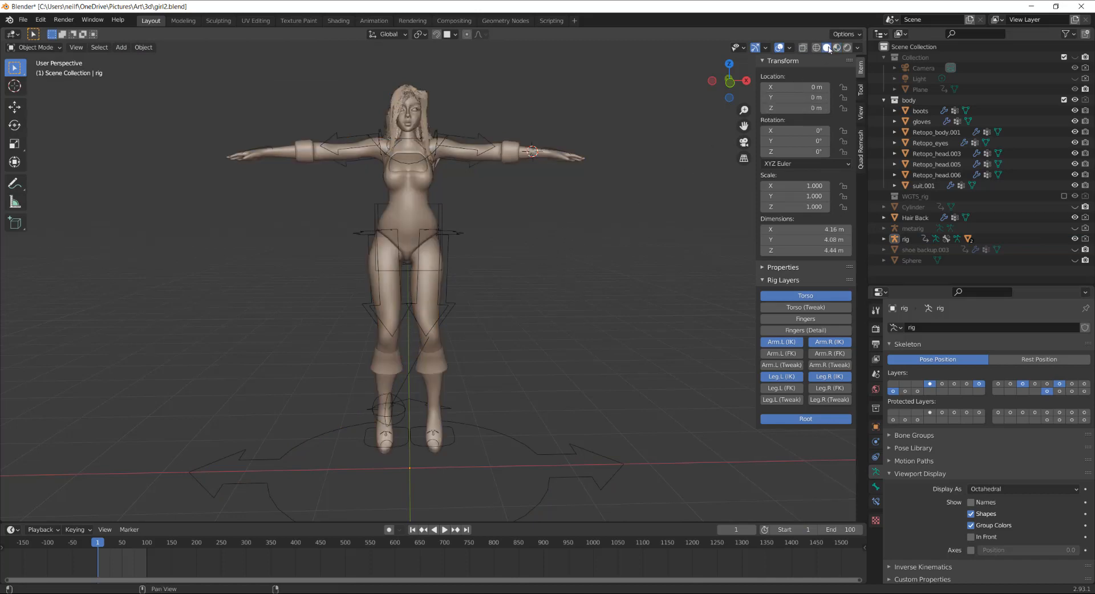
click(409, 209)
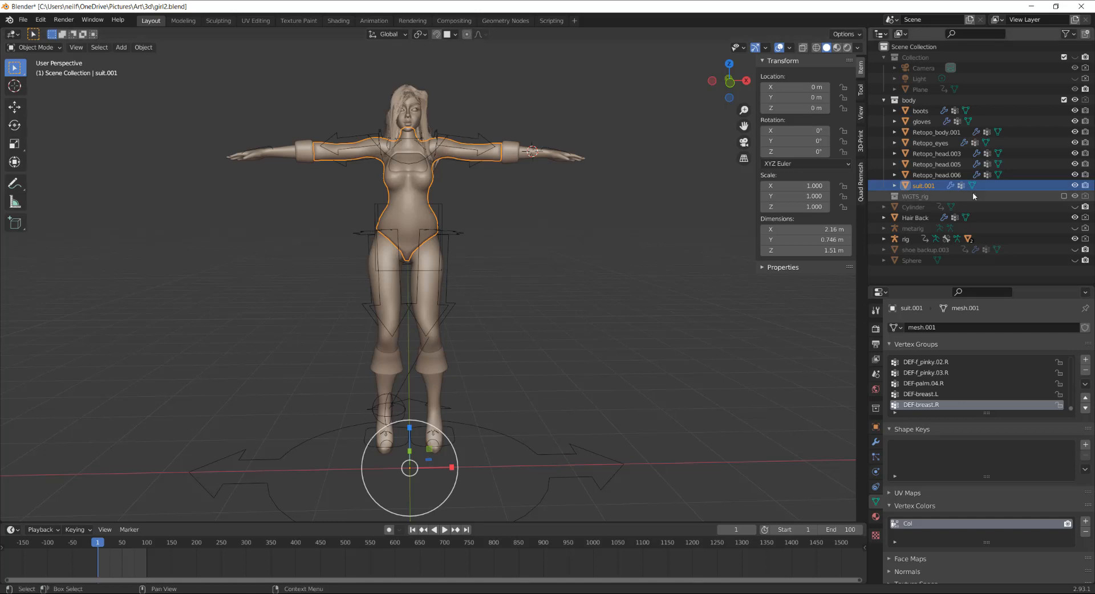
click(1074, 185)
scroll(484, 255, up, 5)
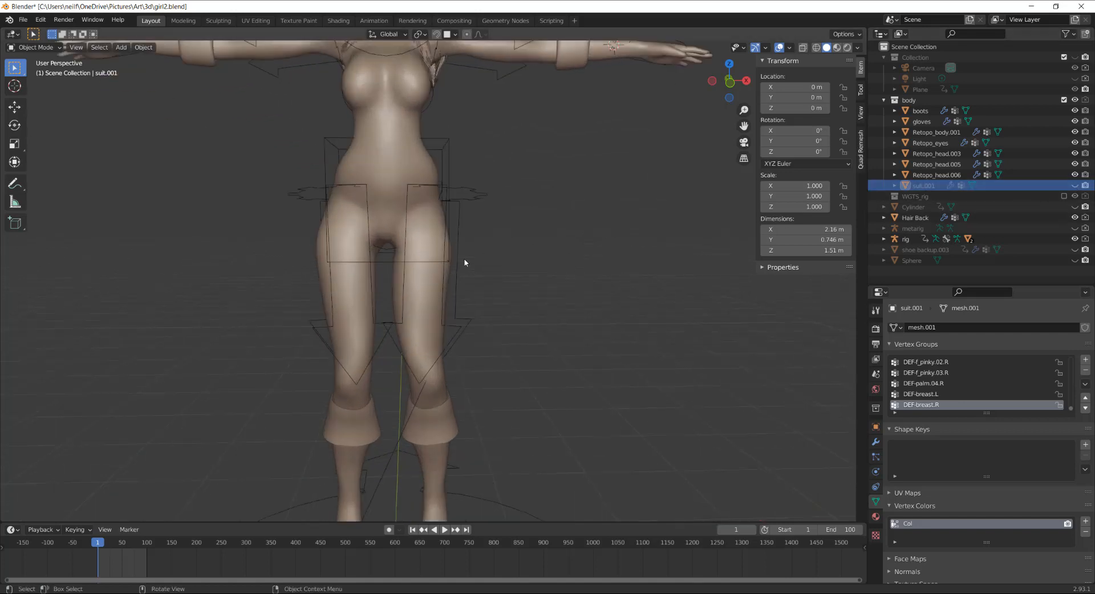
Step: Display the character in wireframe shading and make the Retopo_body.001 mesh the active selection
click(815, 48)
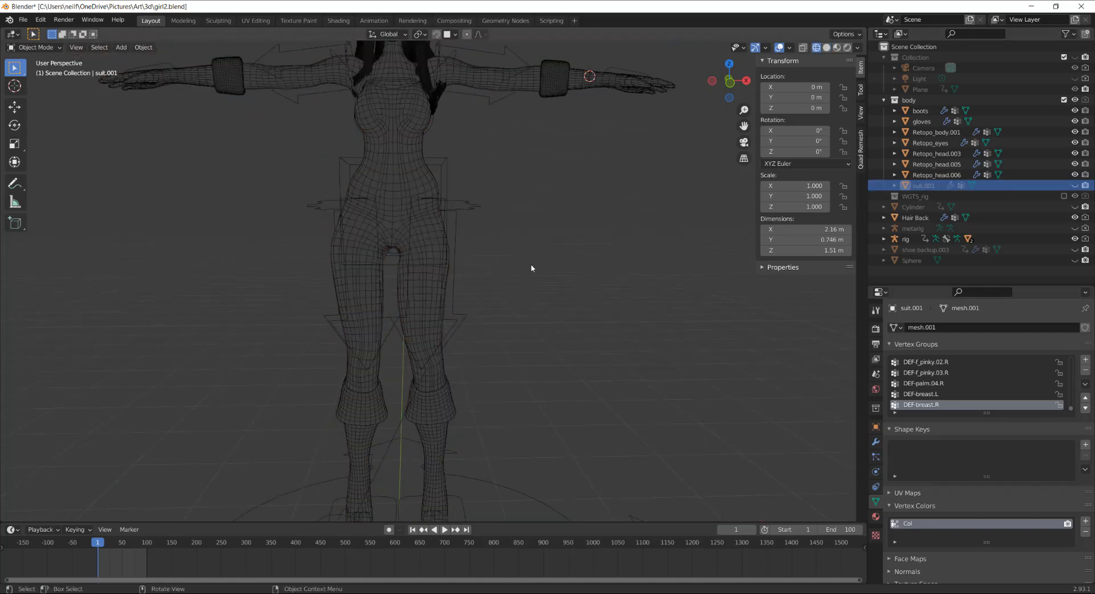
click(417, 149)
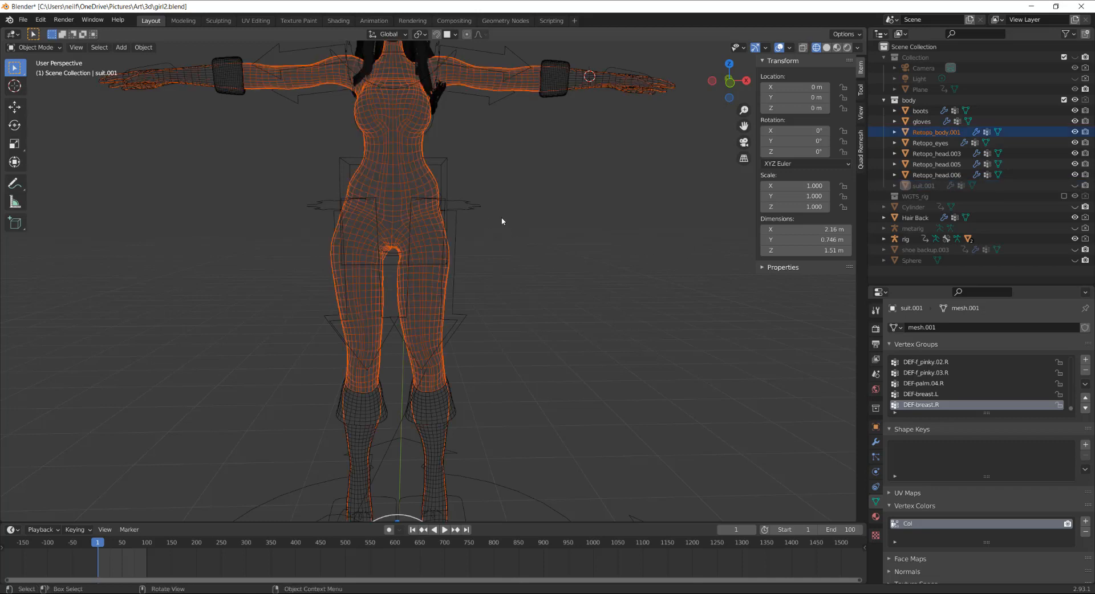
scroll(506, 225, up, 2)
shift+middle_drag(506, 225, 591, 254)
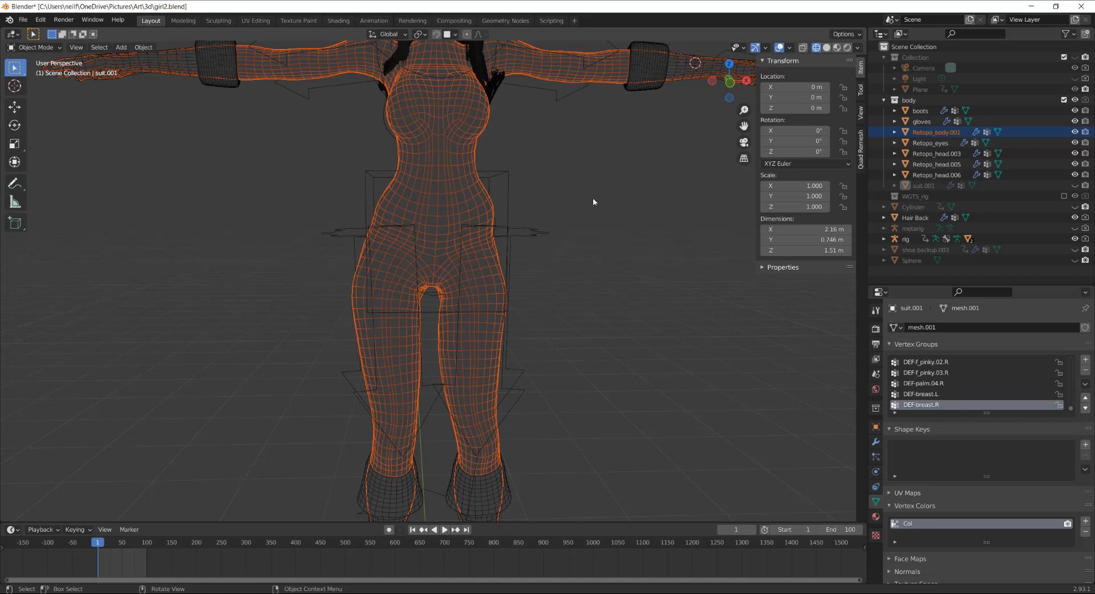
middle_drag(593, 202, 581, 201)
click(584, 178)
click(462, 208)
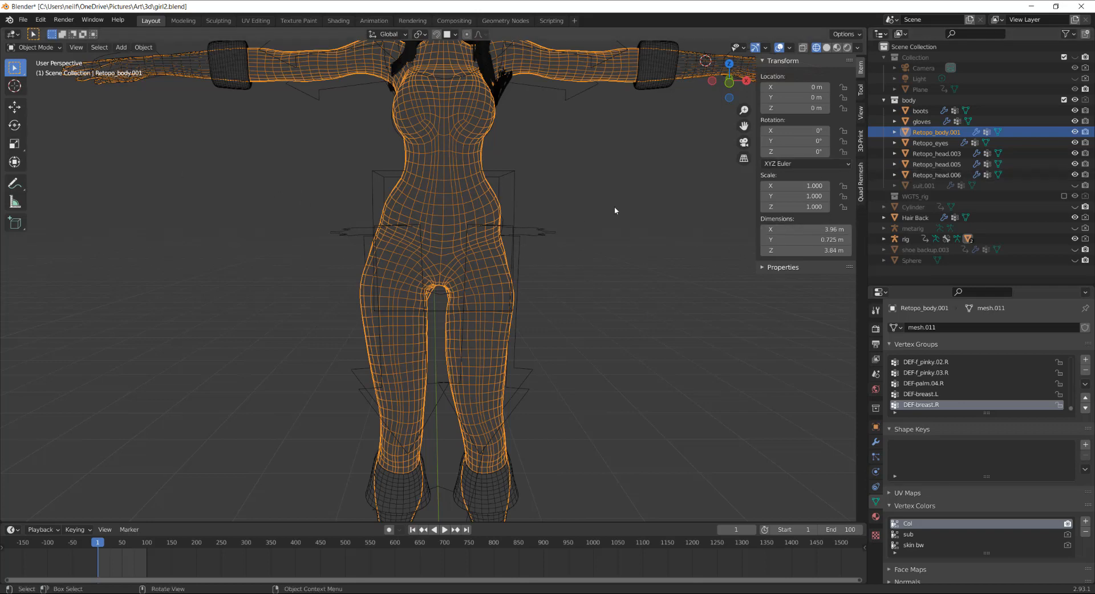
Step: Make sure the Mesh: Quad Remesher 1.1 Bridge add-on is enabled, save the preferences and show the add-on's settings
click(40, 21)
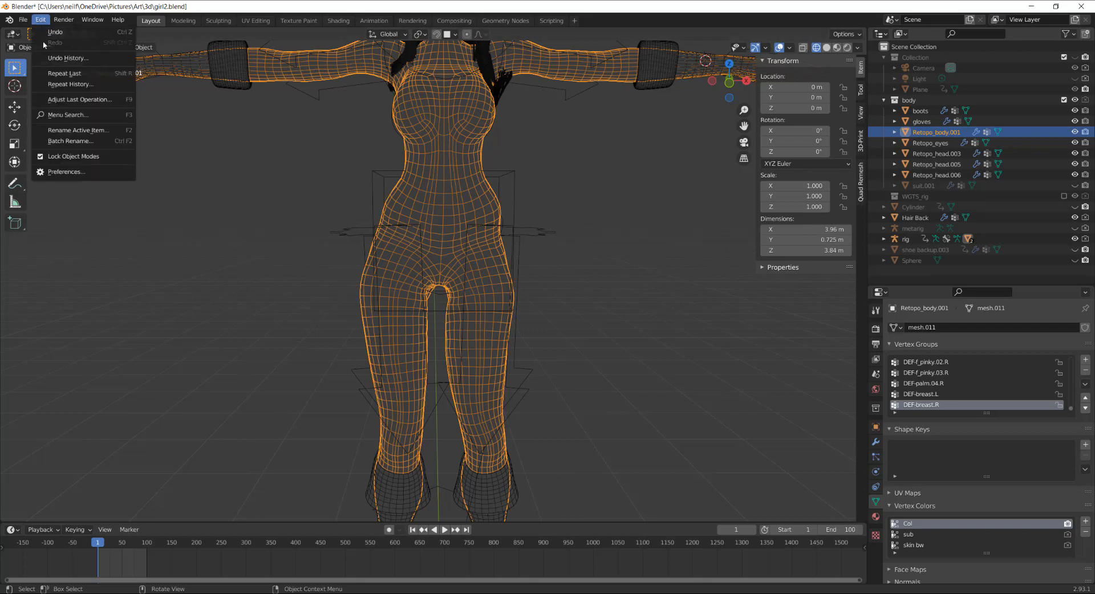
click(69, 172)
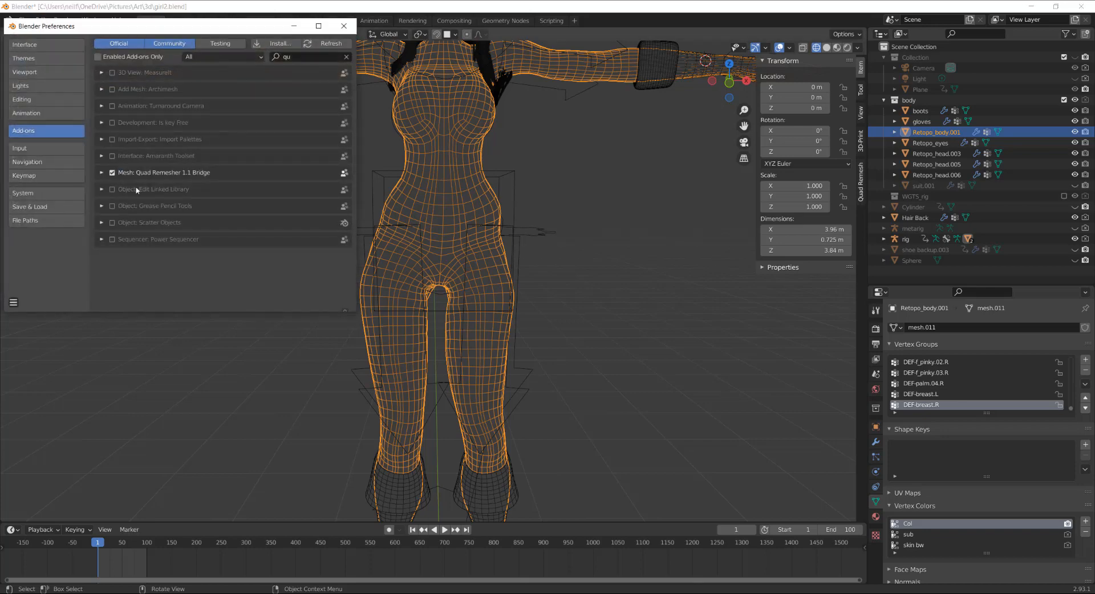
click(306, 57)
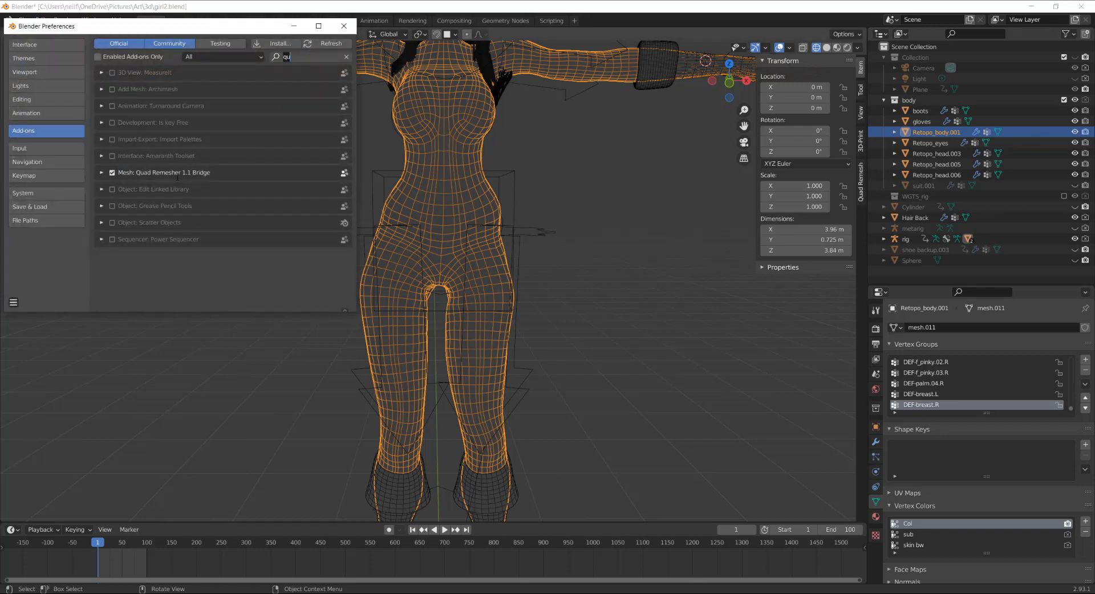
key(Return)
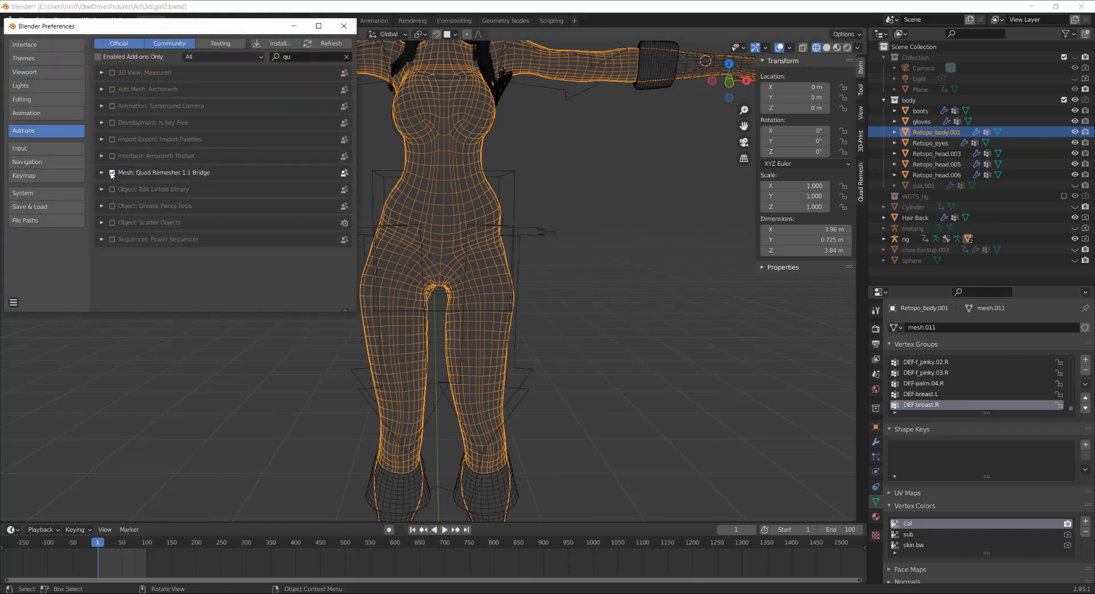
click(112, 173)
click(112, 173)
click(13, 303)
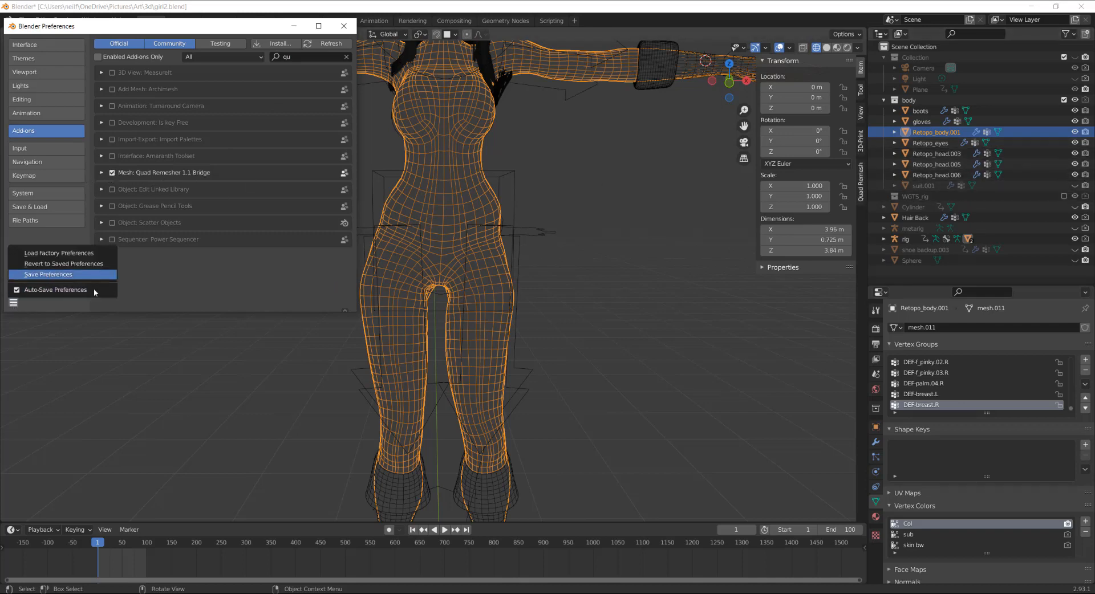
click(22, 275)
click(344, 27)
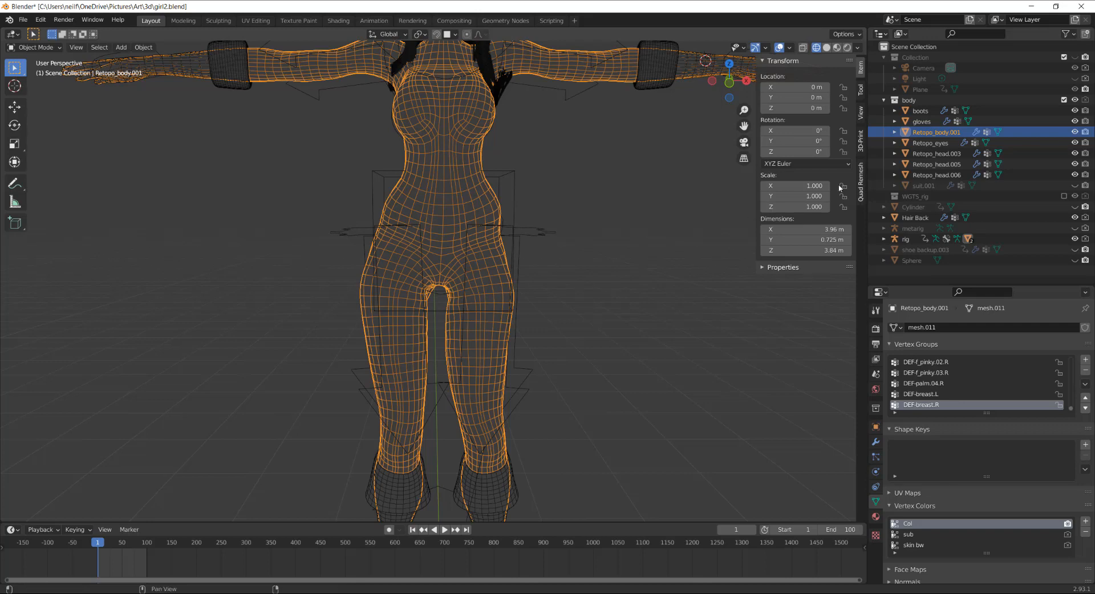
click(858, 189)
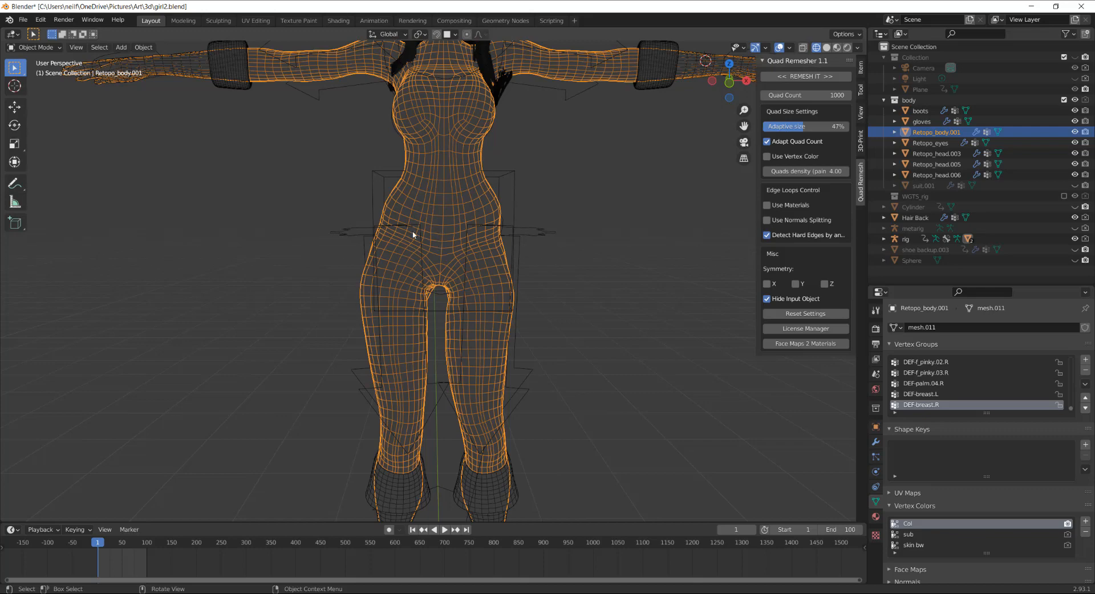
Step: Open the Sculpting workspace and use the Grab brush to shift the edge flow along the side of the body's hip
click(223, 22)
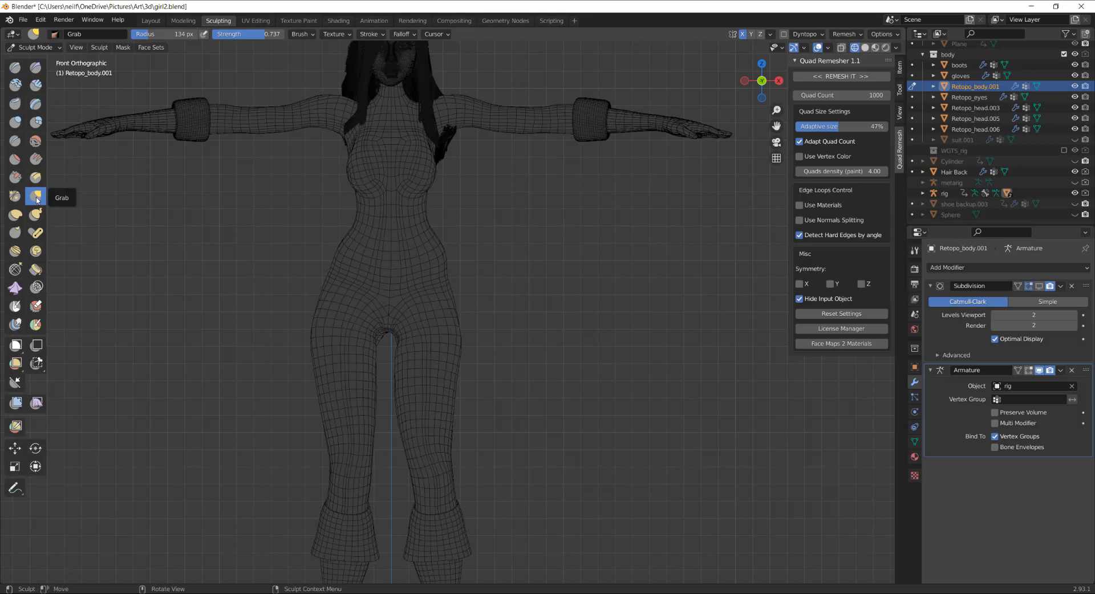
scroll(409, 284, up, 5)
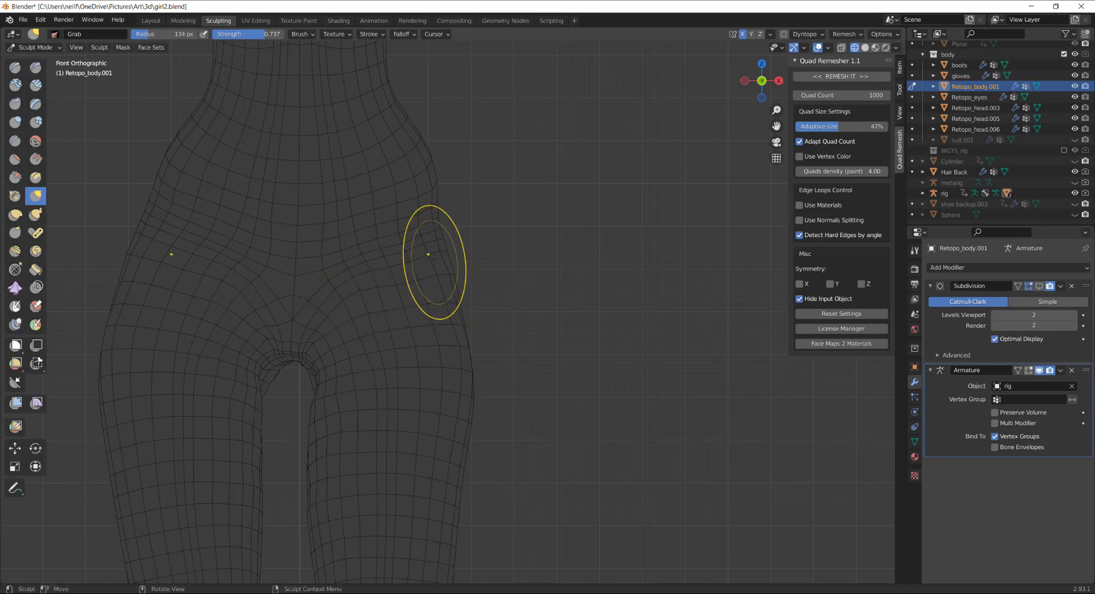
mouse_move(433, 242)
mouse_down()
mouse_move(429, 231)
mouse_move(394, 233)
mouse_up()
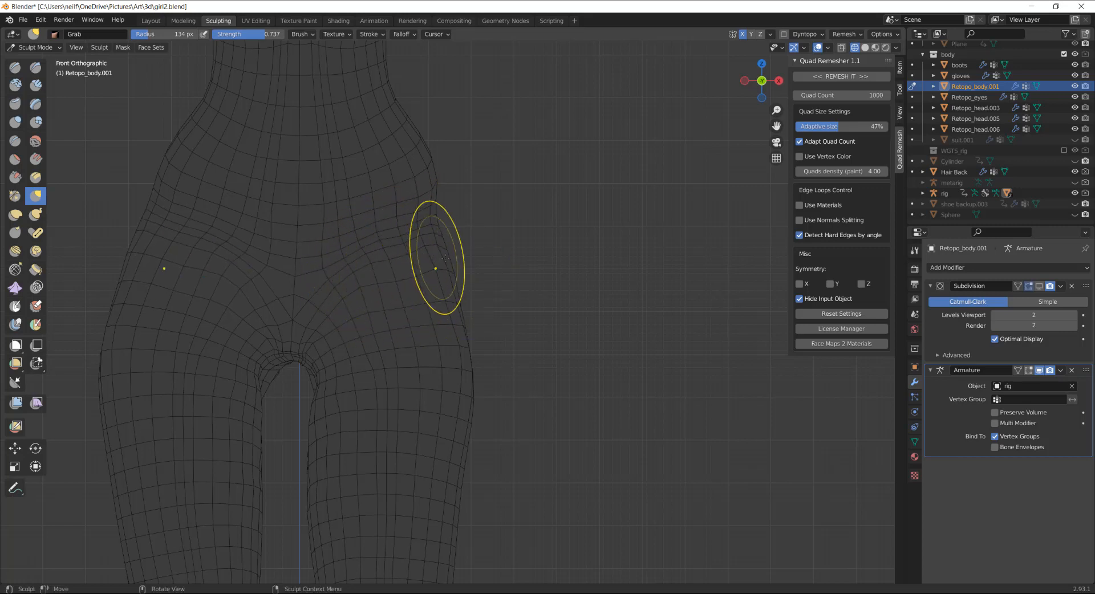
middle_drag(430, 245, 516, 228)
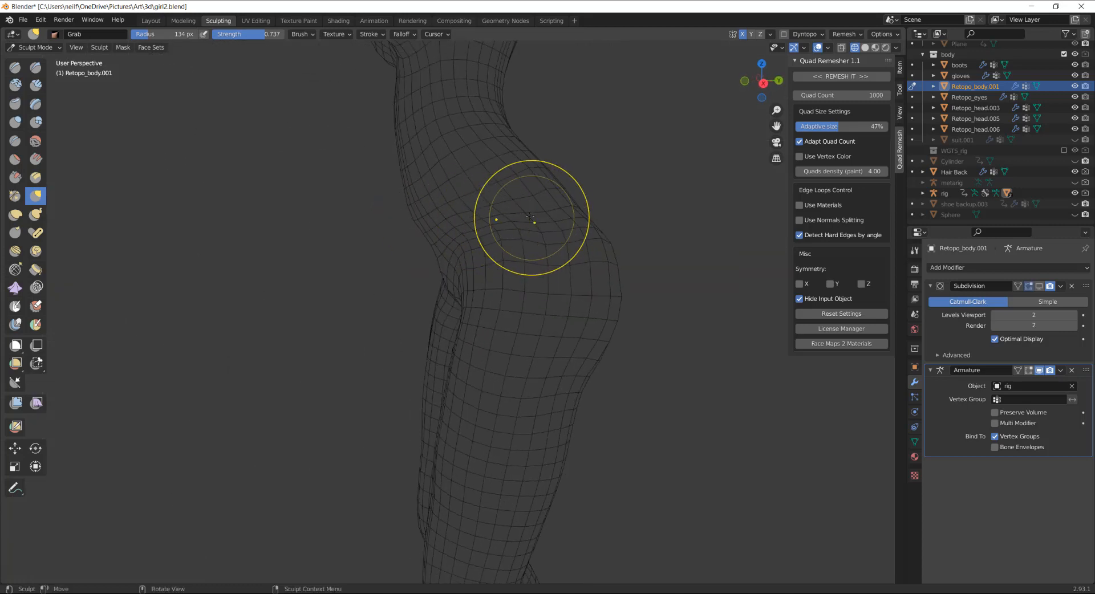
mouse_move(521, 220)
mouse_down()
mouse_move(536, 219)
mouse_move(520, 193)
mouse_move(482, 198)
mouse_move(533, 200)
mouse_move(554, 242)
mouse_move(531, 236)
mouse_move(543, 224)
mouse_up()
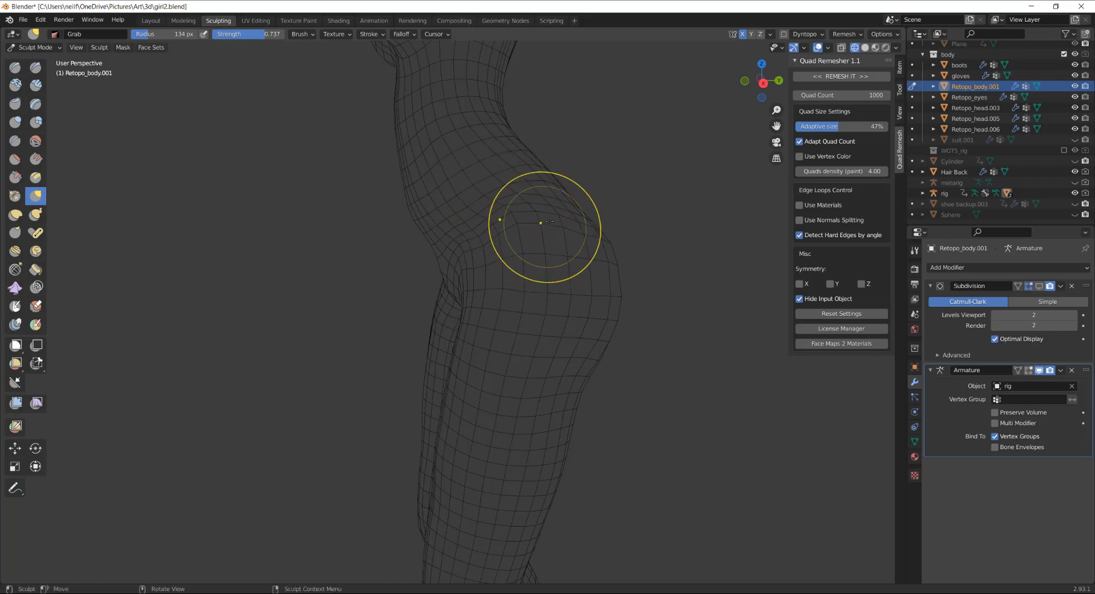
Step: Check the hip's shape in solid shading, return to wireframe and nudge the topology at the back of the hip with the Grab brush
click(864, 47)
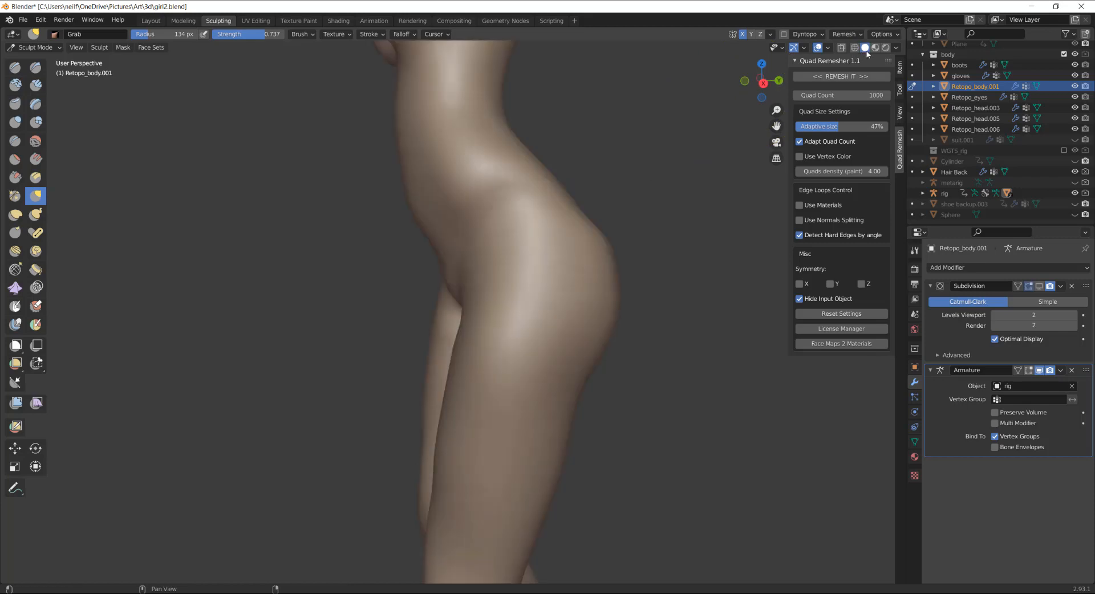
mouse_move(525, 196)
middle_down()
mouse_move(613, 221)
mouse_move(507, 210)
middle_up()
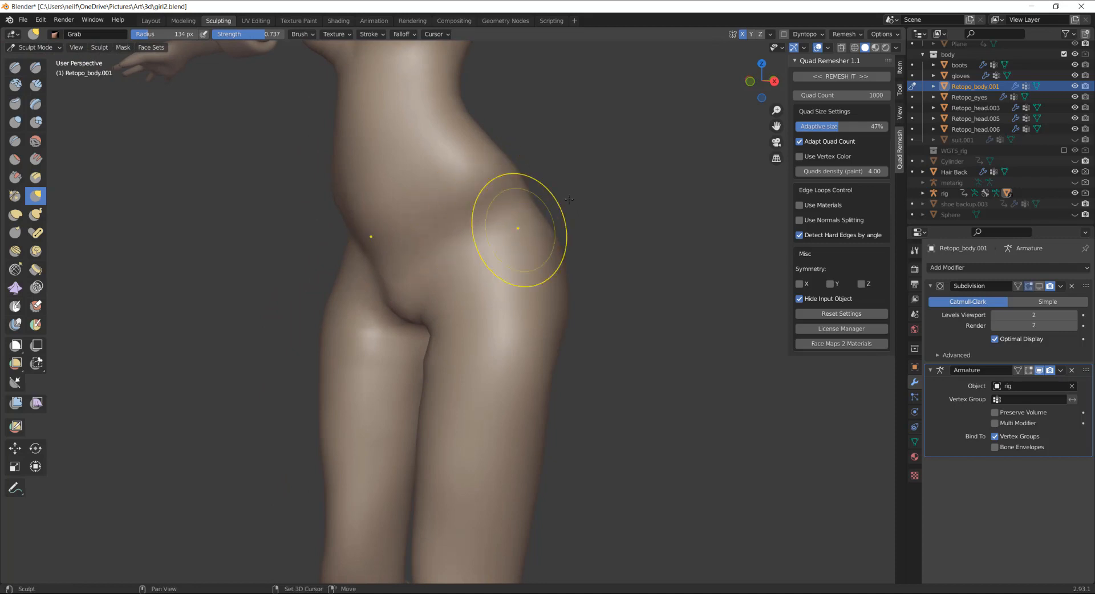
click(854, 47)
mouse_move(535, 215)
middle_down()
mouse_move(482, 218)
mouse_move(513, 239)
mouse_move(513, 219)
mouse_move(444, 205)
middle_up()
drag(525, 237, 530, 233)
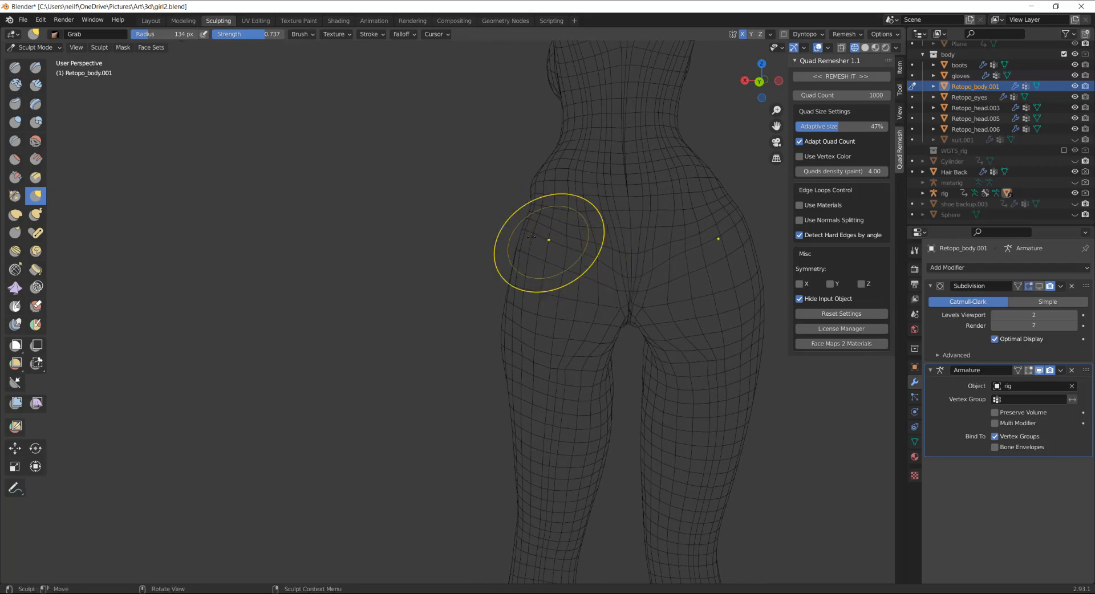
Step: Adjust the edge flow at the front of the hip with small Grab brush strokes
mouse_move(542, 245)
middle_down()
mouse_move(487, 246)
mouse_move(610, 225)
middle_up()
middle_drag(577, 230, 479, 254)
middle_drag(412, 274, 448, 271)
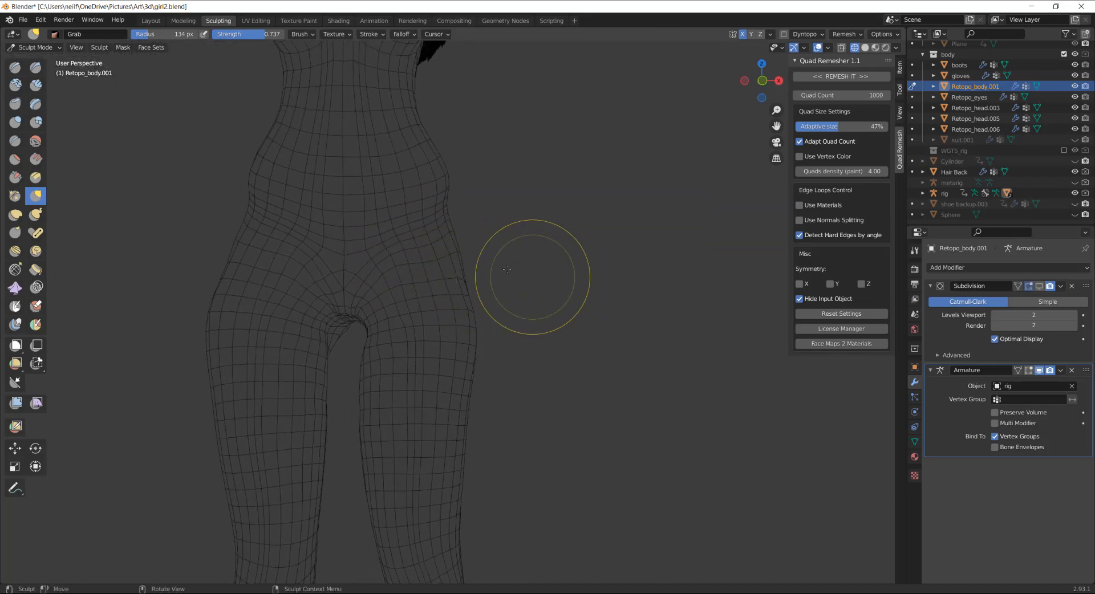
drag(432, 245, 431, 244)
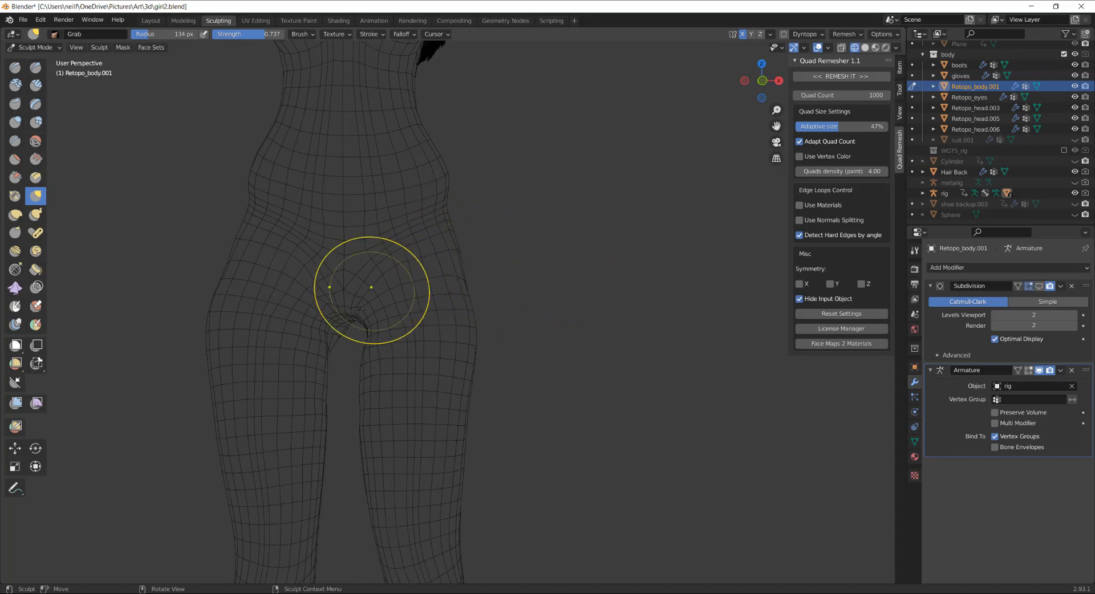
shift+middle_drag(428, 285, 528, 266)
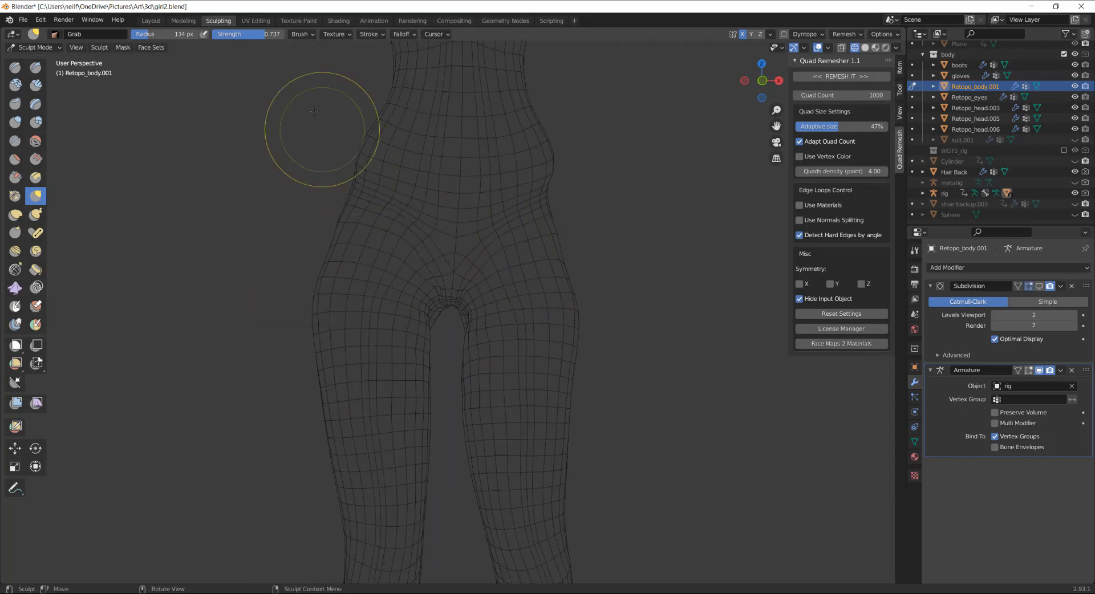
Step: Open the body mesh for editing in the Modeling workspace, view it from the front and activate the Select Lasso tool
click(184, 21)
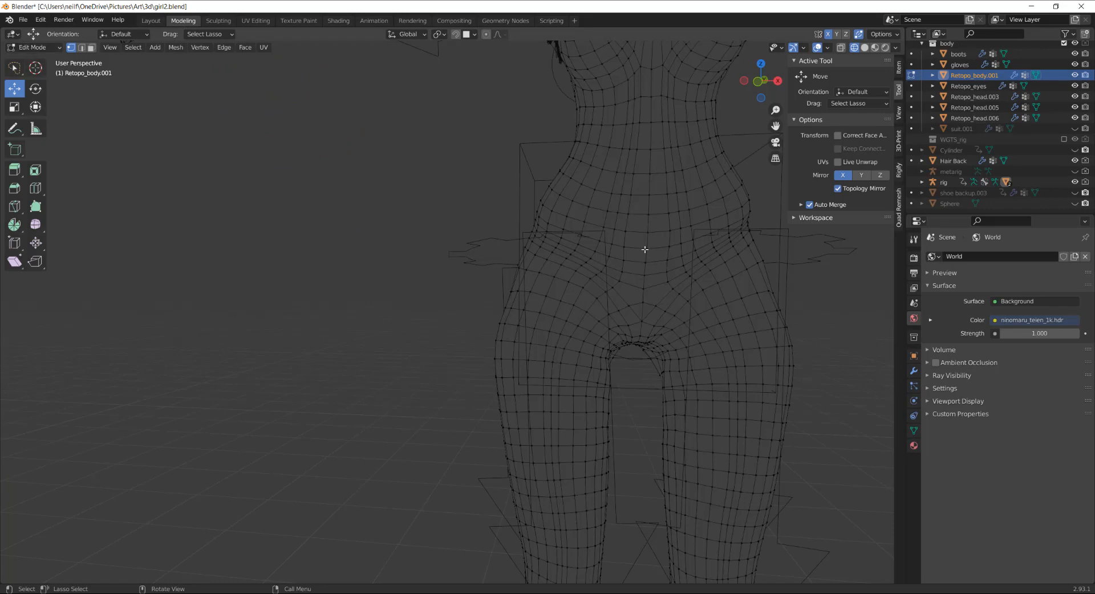
shift+middle_drag(644, 250, 427, 237)
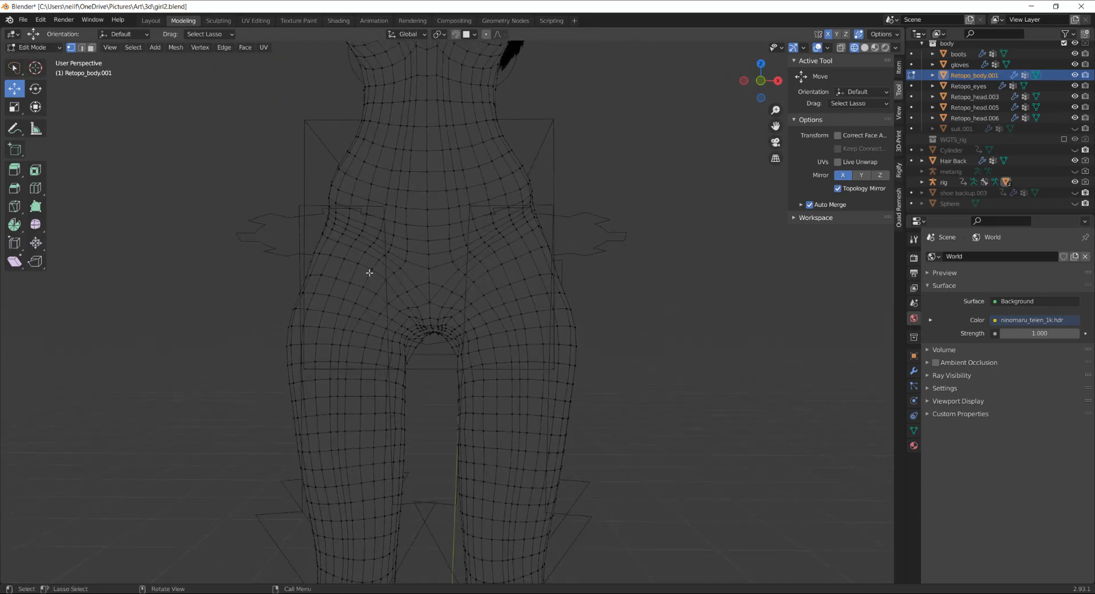
click(762, 81)
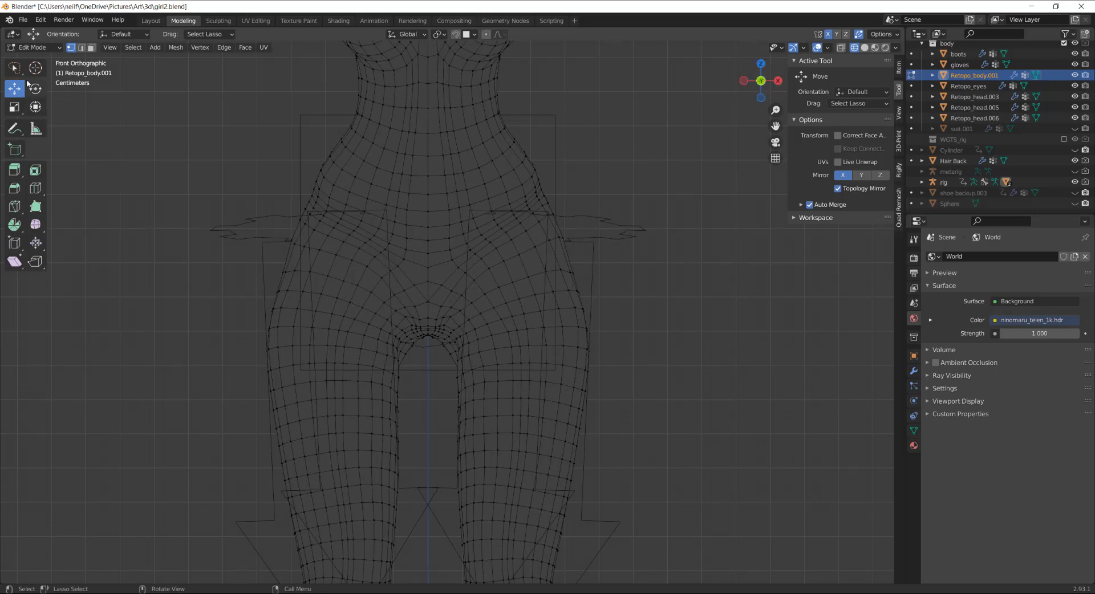
click(19, 70)
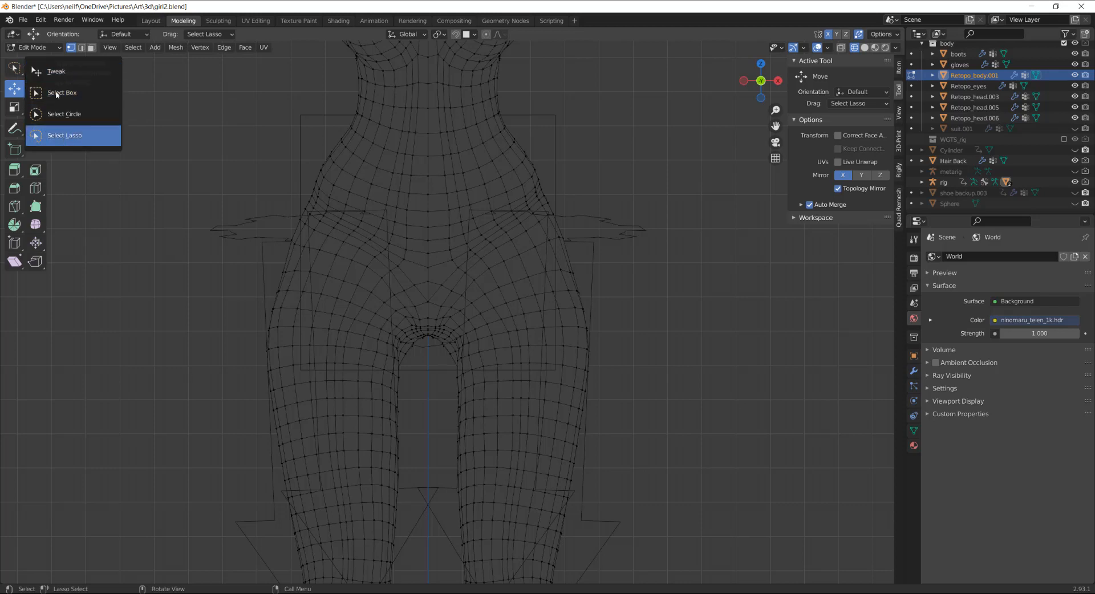
click(59, 137)
Step: Lasso an initial area at the front centre of the pelvis and switch to face selection
middle_drag(443, 312, 441, 286)
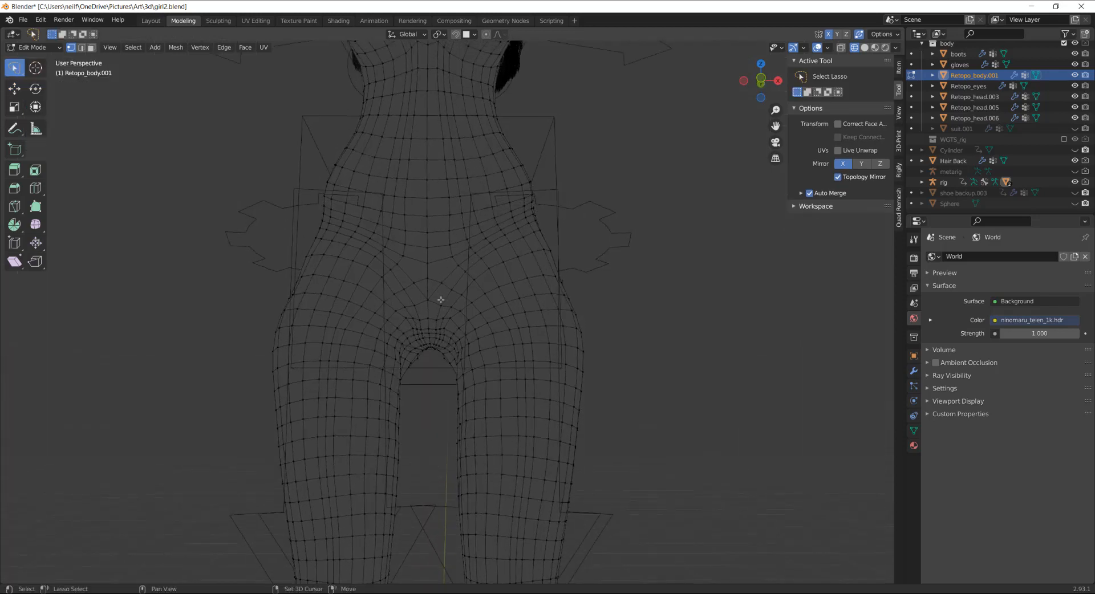
mouse_move(438, 301)
mouse_down()
mouse_move(466, 261)
mouse_move(451, 215)
mouse_move(395, 248)
mouse_move(429, 308)
mouse_up()
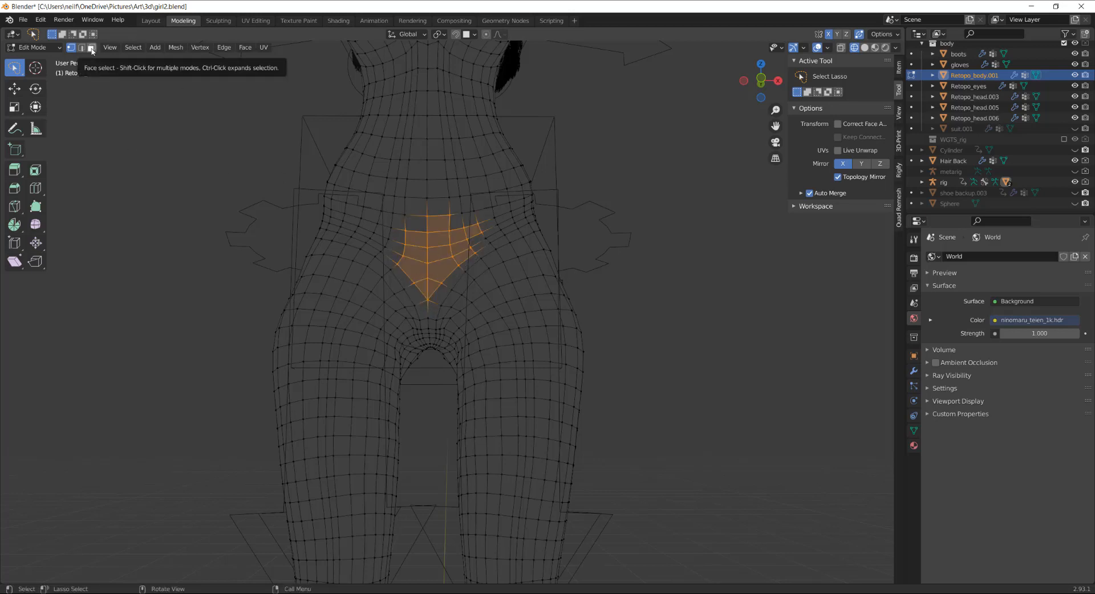
click(92, 49)
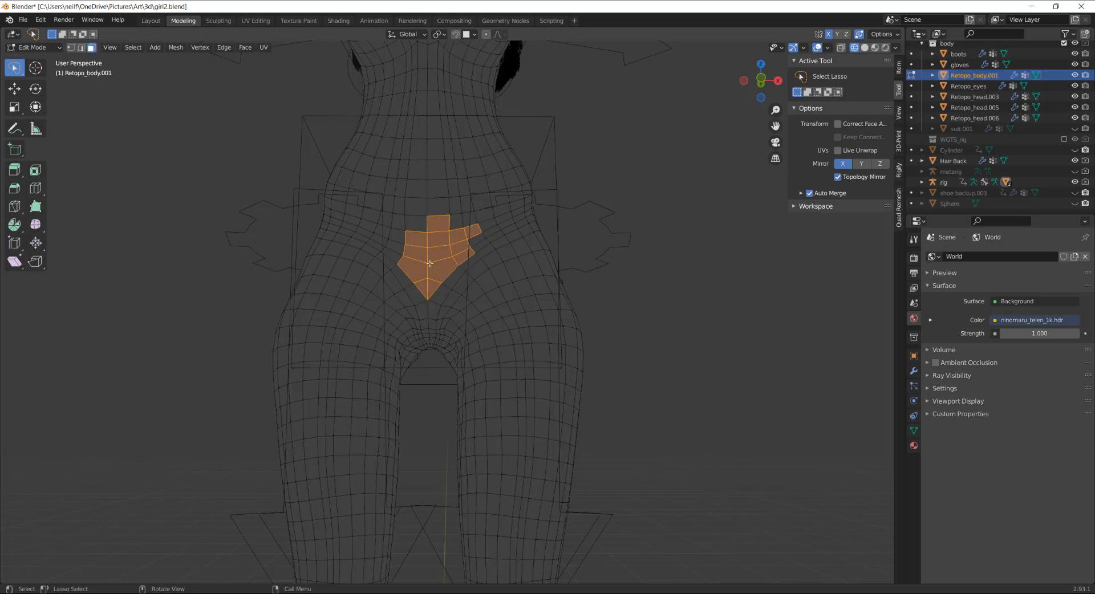
Step: Extend the face selection across the lower abdomen into a brief-shaped front panel reaching both hips
mouse_move(455, 279)
shift+mouse_down()
mouse_move(430, 313)
mouse_move(383, 247)
shift+mouse_up()
mouse_move(461, 265)
shift+mouse_down()
mouse_move(502, 245)
mouse_move(429, 240)
mouse_move(388, 263)
mouse_move(351, 220)
shift+mouse_up()
mouse_move(444, 208)
shift+mouse_down()
mouse_move(465, 226)
mouse_move(403, 234)
mouse_move(353, 211)
mouse_move(349, 238)
shift+mouse_up()
mouse_move(494, 236)
shift+mouse_down()
mouse_move(521, 220)
mouse_move(498, 231)
shift+mouse_up()
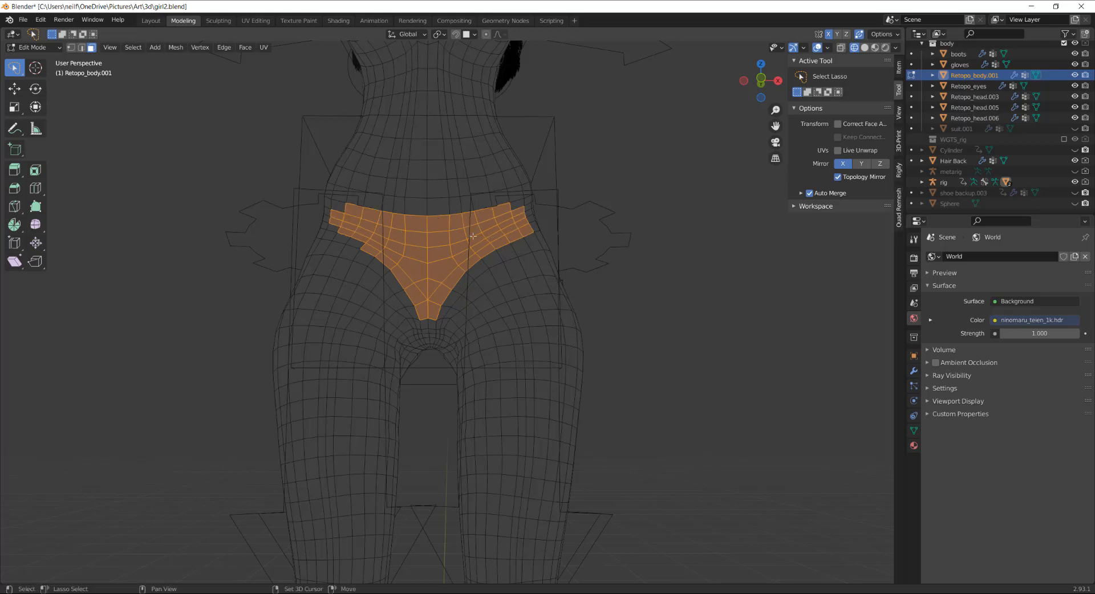
mouse_move(371, 249)
shift+mouse_down()
mouse_move(337, 231)
mouse_move(365, 244)
mouse_move(349, 212)
mouse_move(313, 215)
shift+mouse_up()
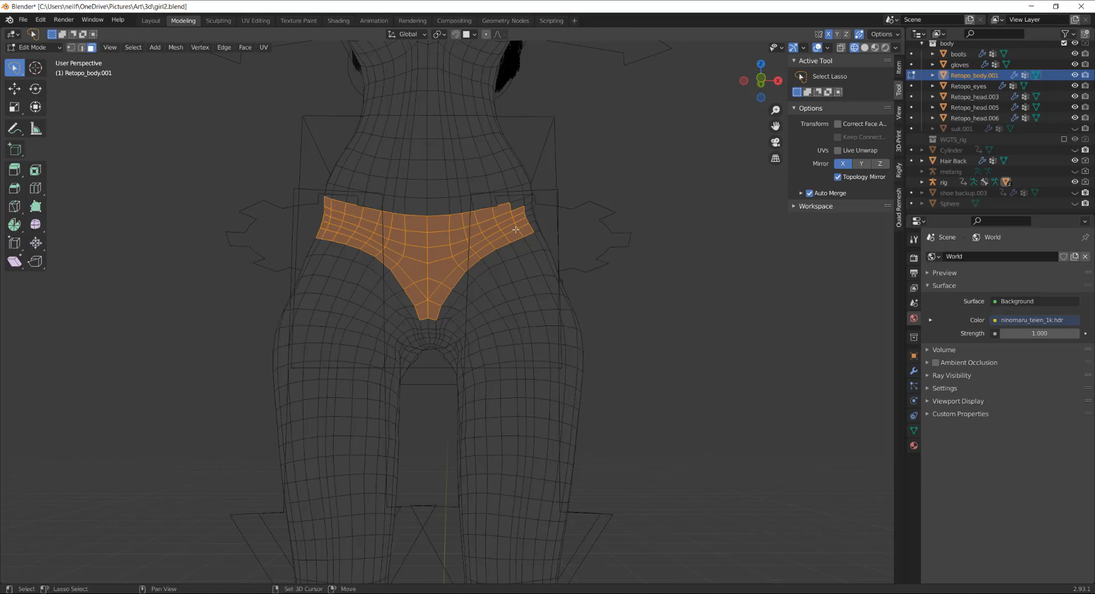
mouse_move(514, 231)
shift+mouse_down()
mouse_move(533, 215)
mouse_move(495, 218)
shift+mouse_up()
Step: Add a narrow central strip of faces running from the front panel down between the legs
middle_drag(428, 261, 420, 331)
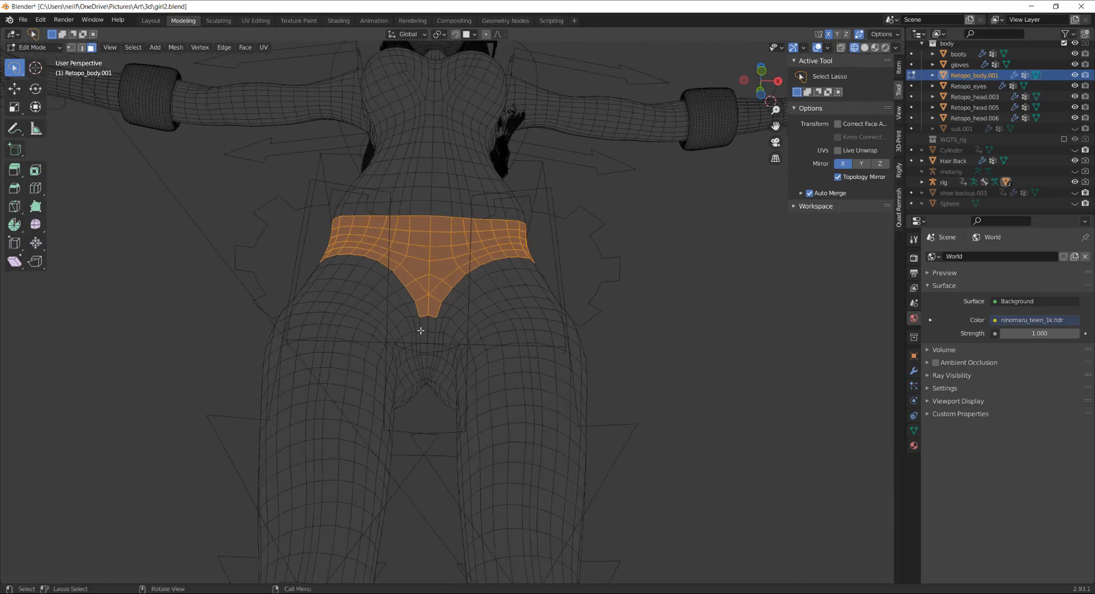
scroll(420, 331, up, 5)
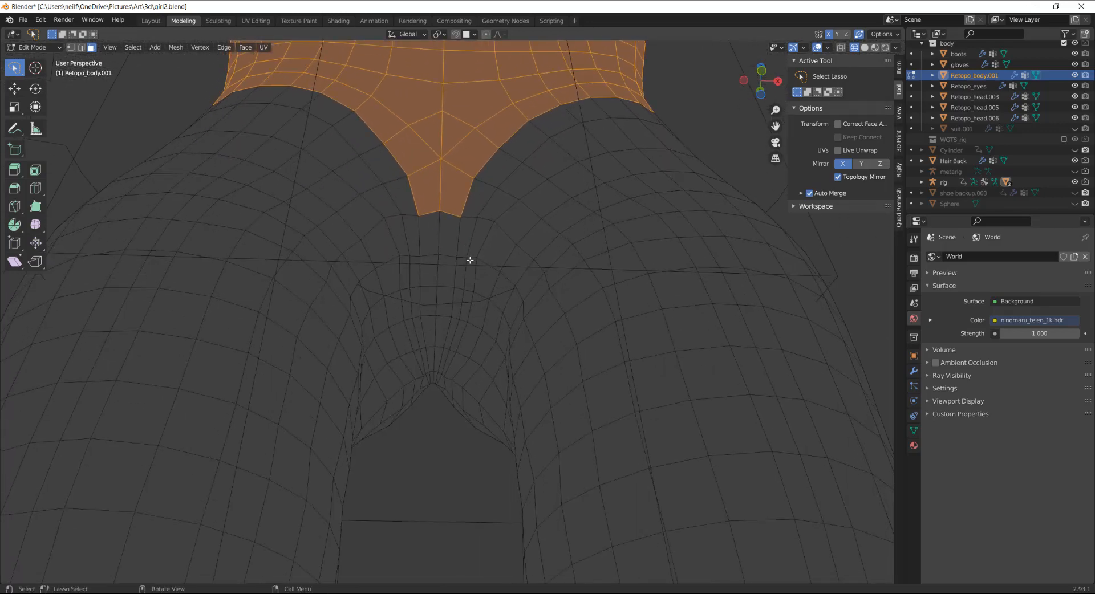
mouse_move(452, 262)
shift+mouse_down()
mouse_move(427, 234)
mouse_move(453, 268)
mouse_move(436, 339)
shift+mouse_up()
ctrl+click(439, 322)
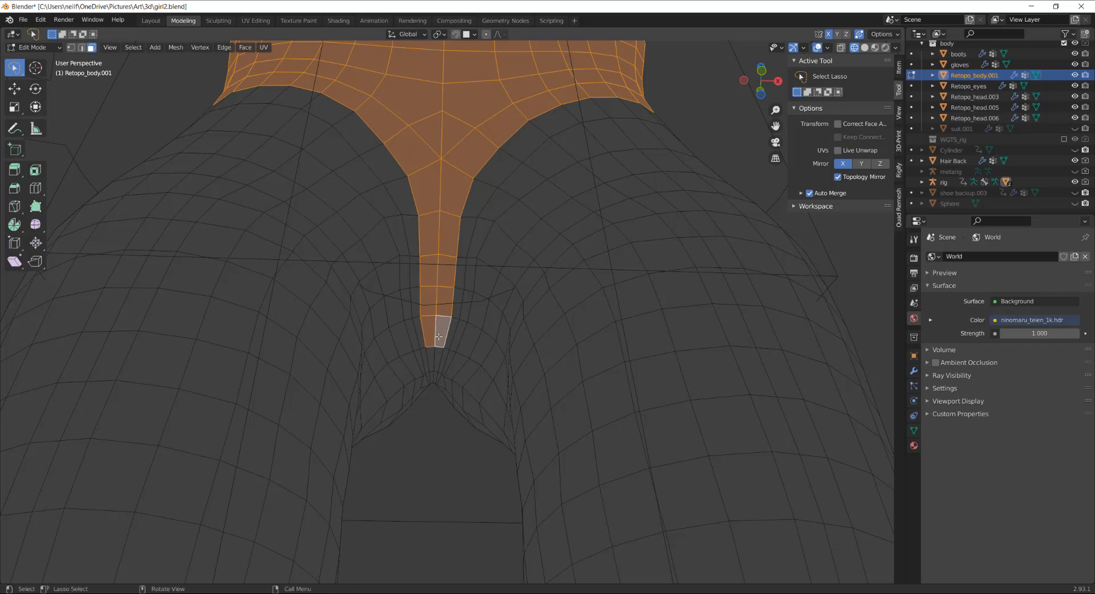
scroll(439, 337, up, 3)
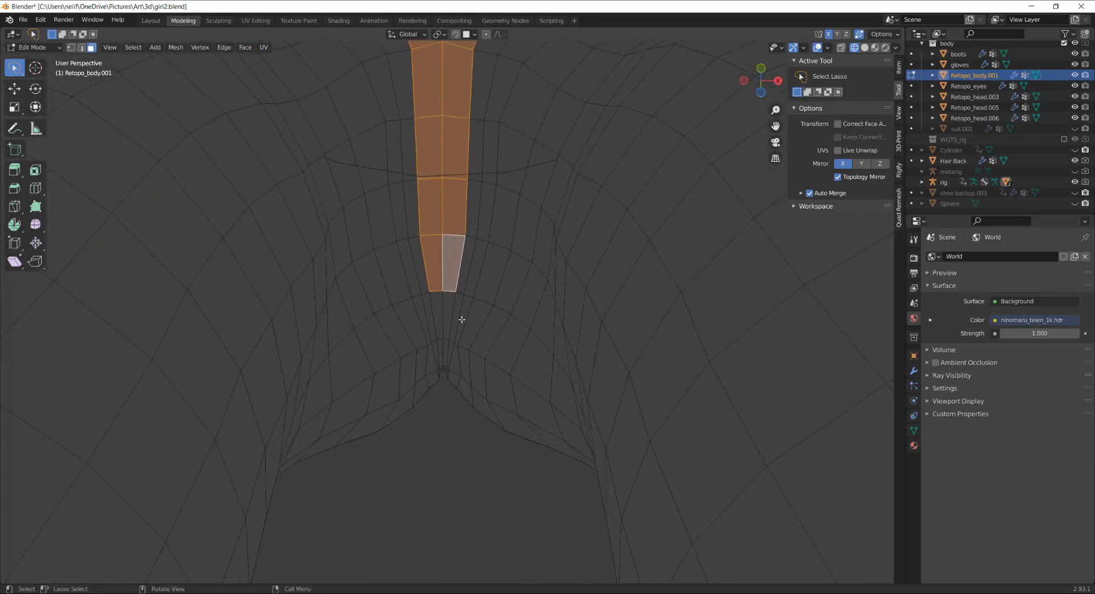
shift+drag(447, 315, 443, 365)
mouse_move(442, 365)
middle_down()
mouse_move(466, 262)
mouse_move(450, 315)
middle_up()
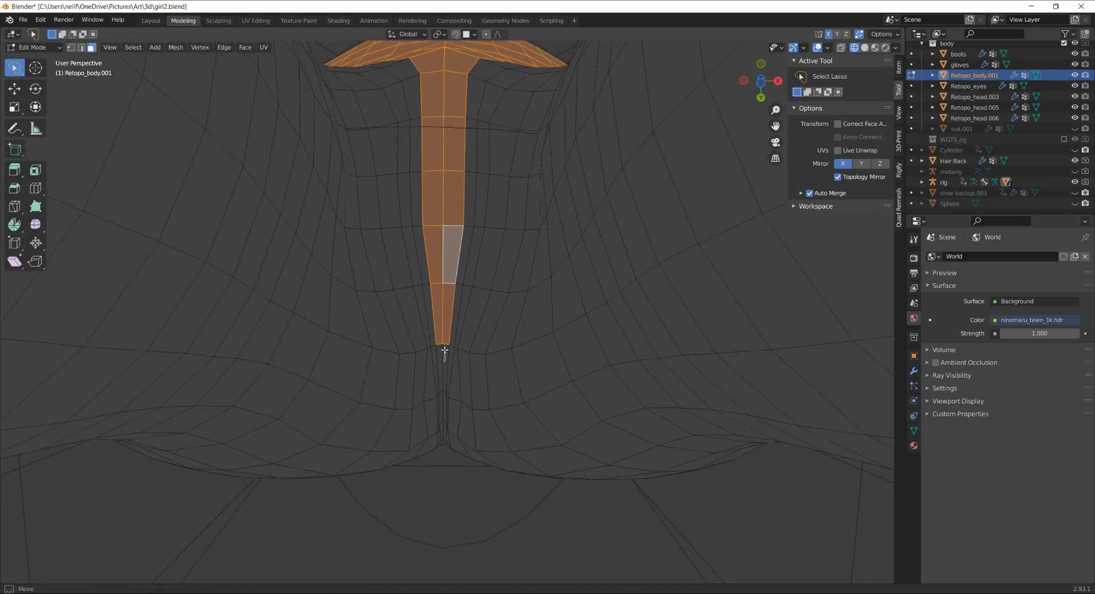
Step: Continue the narrow central face strip underneath the body and up to the lower back
shift+drag(443, 362, 443, 391)
mouse_move(442, 392)
middle_down()
mouse_move(448, 370)
mouse_move(464, 399)
mouse_move(491, 298)
mouse_move(471, 323)
middle_up()
scroll(456, 403, up, 3)
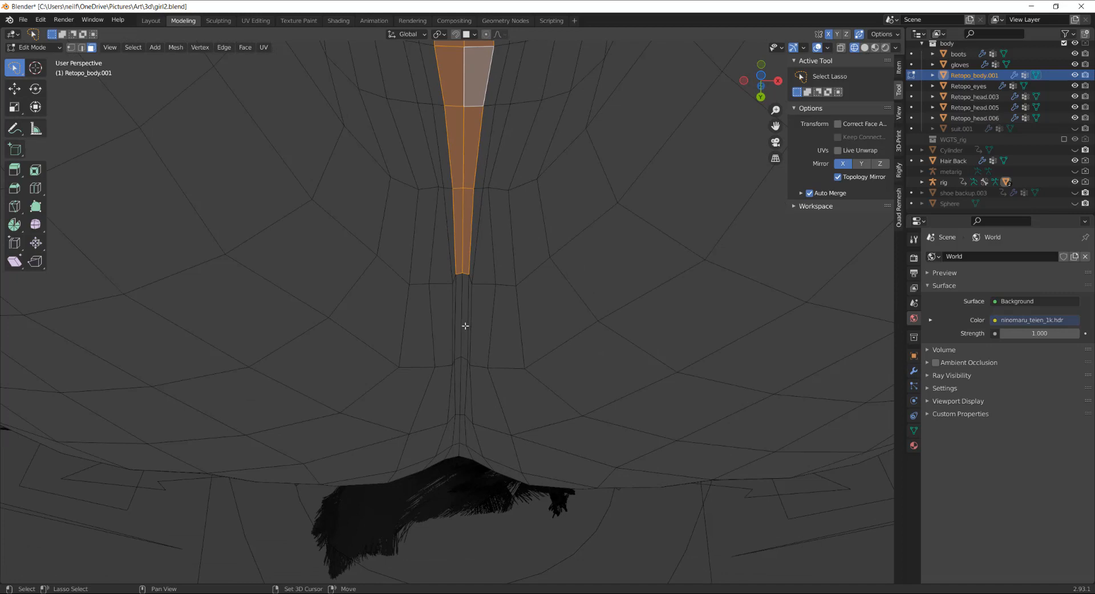
shift+click(461, 323)
shift+click(462, 384)
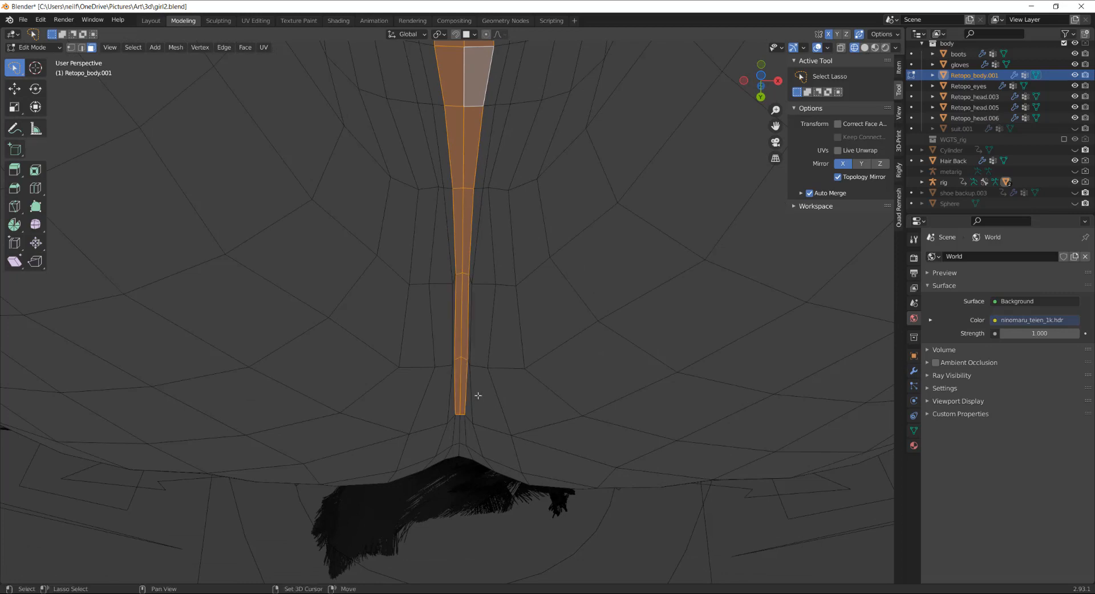
middle_drag(478, 395, 479, 356)
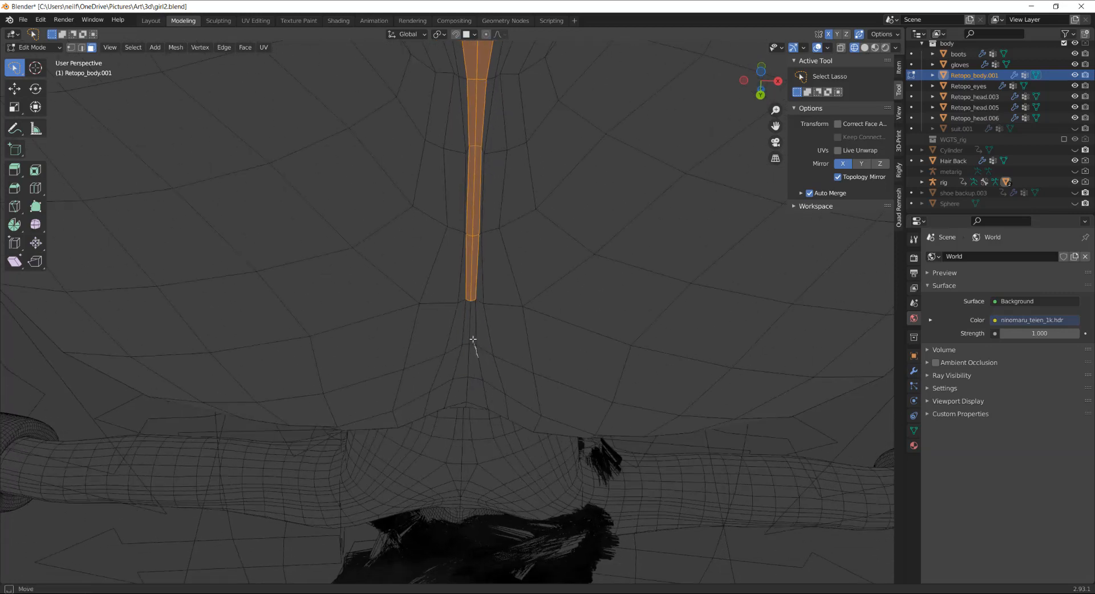
shift+drag(467, 391, 473, 354)
middle_drag(481, 283, 497, 283)
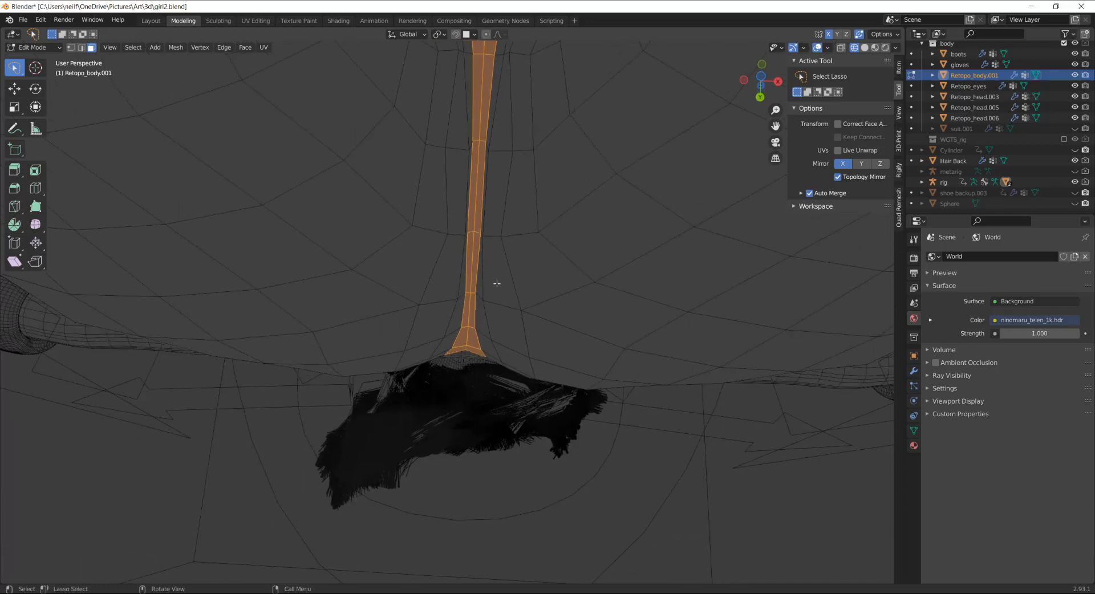
Step: Add a band of faces from one hip across the lower back, joining it to the central strip
middle_drag(502, 322, 853, 506)
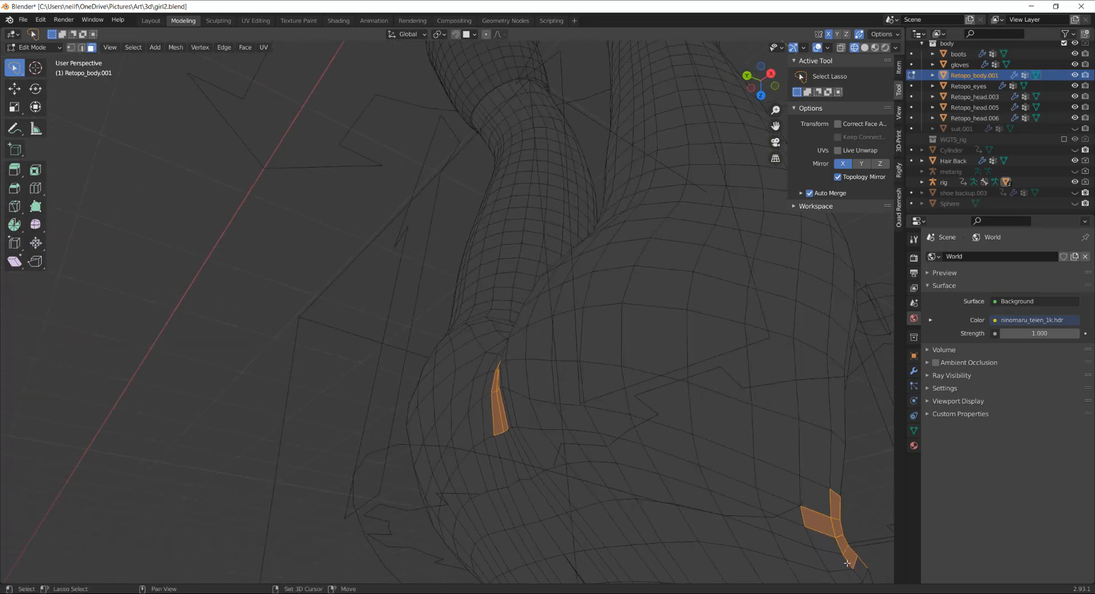
mouse_move(838, 558)
shift+mouse_down()
mouse_move(792, 502)
mouse_move(844, 570)
mouse_move(716, 504)
shift+mouse_up()
scroll(701, 509, down, 2)
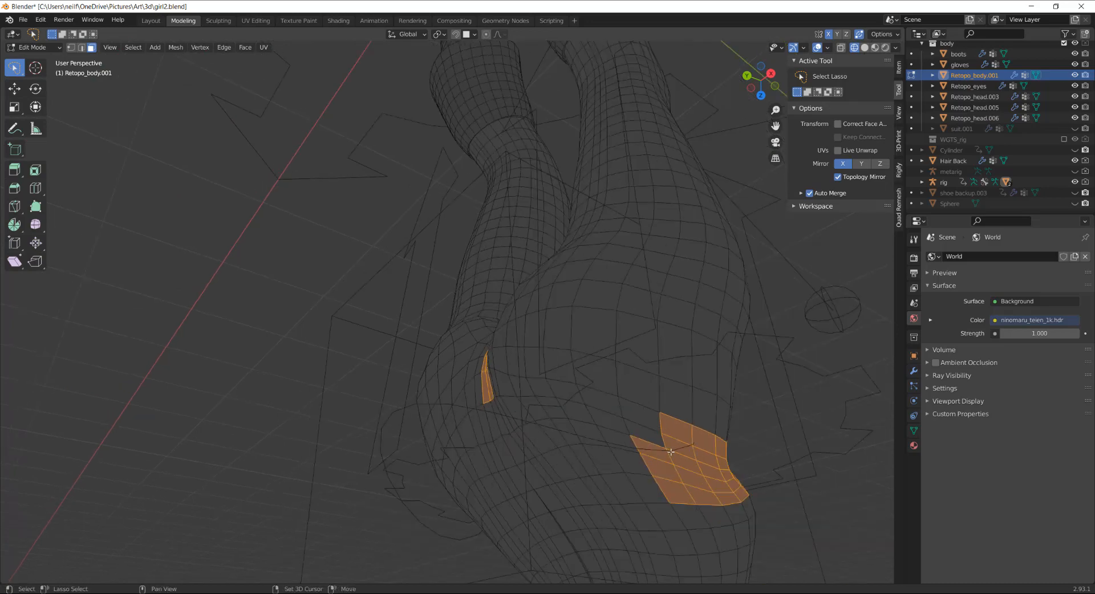
shift+drag(671, 451, 565, 415)
mouse_move(564, 416)
middle_down()
mouse_move(552, 418)
mouse_move(570, 414)
middle_up()
mouse_move(596, 426)
shift+mouse_down()
mouse_move(581, 406)
mouse_move(504, 391)
mouse_move(482, 373)
mouse_move(435, 443)
mouse_move(401, 420)
shift+mouse_up()
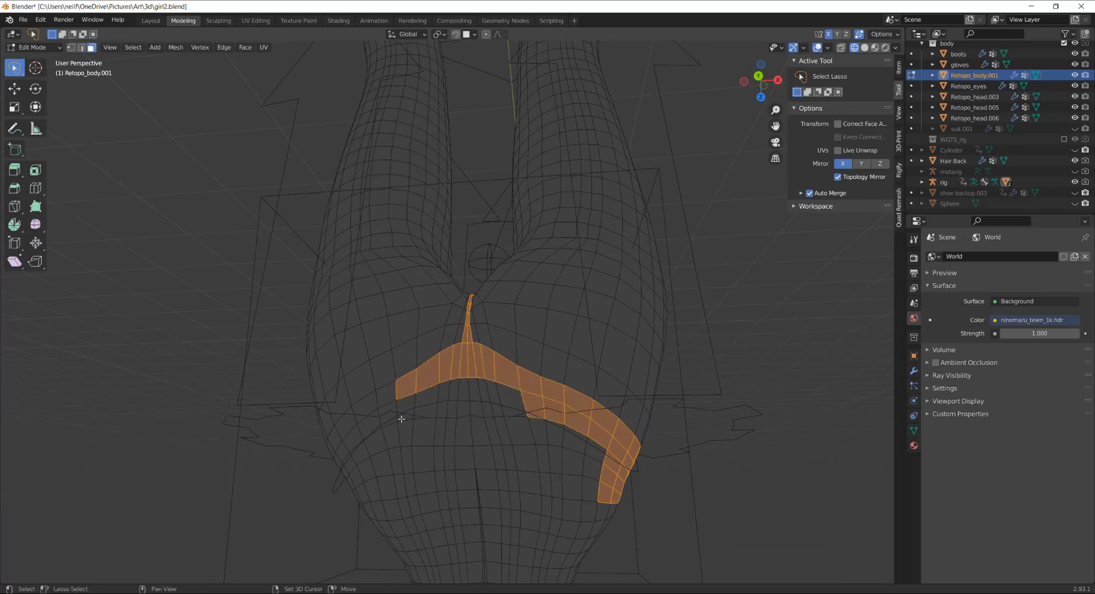
Step: Extend the back band of selected faces towards the opposite hip and check the selection from below and in front
middle_drag(401, 420, 593, 374)
mouse_move(515, 371)
shift+mouse_down()
mouse_move(452, 404)
mouse_move(490, 399)
shift+mouse_up()
mouse_move(552, 387)
middle_down()
mouse_move(580, 363)
mouse_move(575, 301)
mouse_move(613, 313)
mouse_move(543, 328)
mouse_move(562, 331)
middle_up()
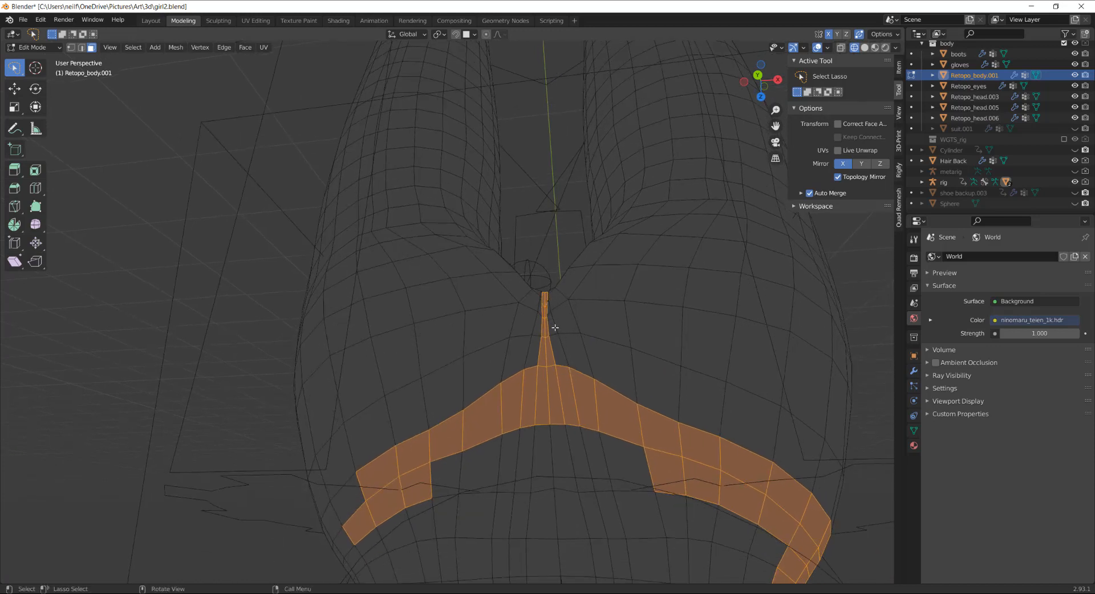
middle_drag(589, 355, 552, 343)
mouse_move(565, 206)
middle_down()
mouse_move(560, 306)
mouse_move(569, 237)
mouse_move(560, 205)
middle_up()
middle_drag(599, 73, 559, 328)
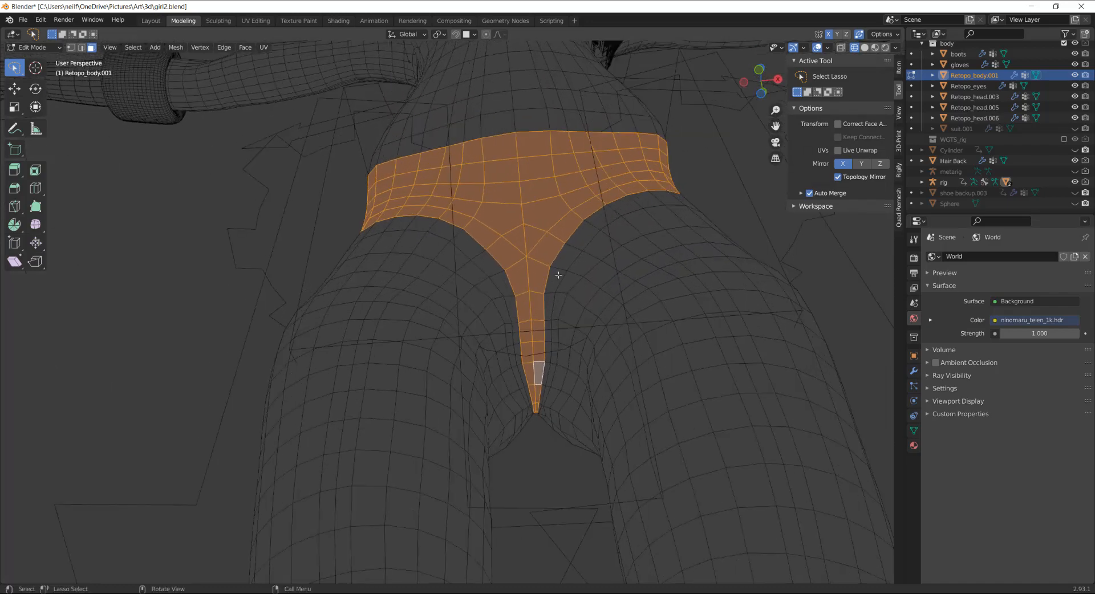
middle_drag(682, 207, 651, 293)
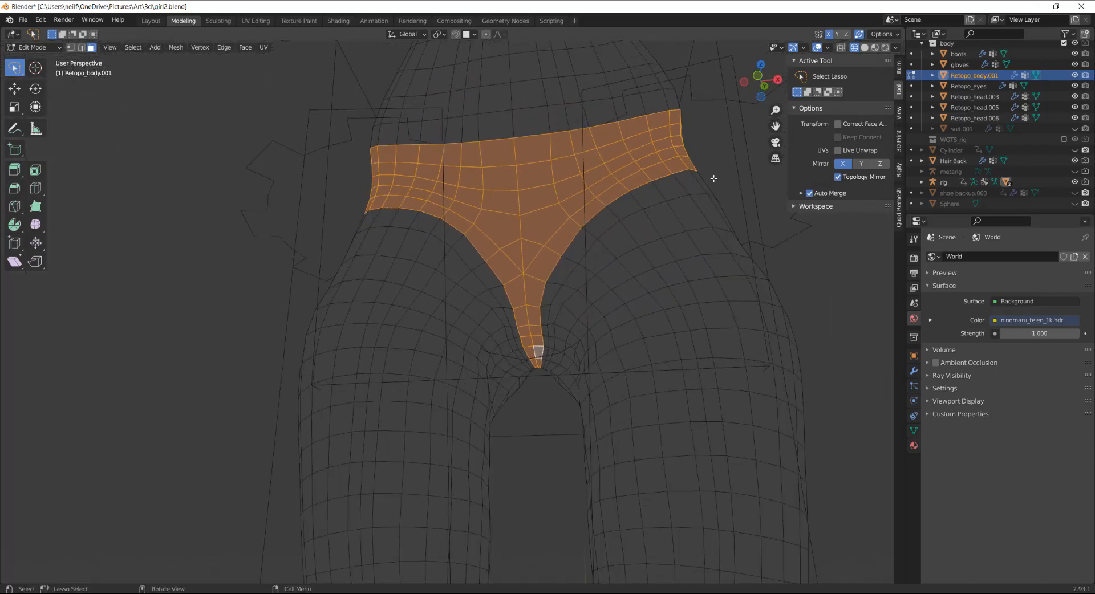
Step: Complete the selected band of faces across the lower back so it reaches the opposite hip
middle_drag(574, 306, 626, 277)
mouse_move(631, 266)
shift+mouse_down()
mouse_move(524, 241)
mouse_move(485, 302)
shift+mouse_up()
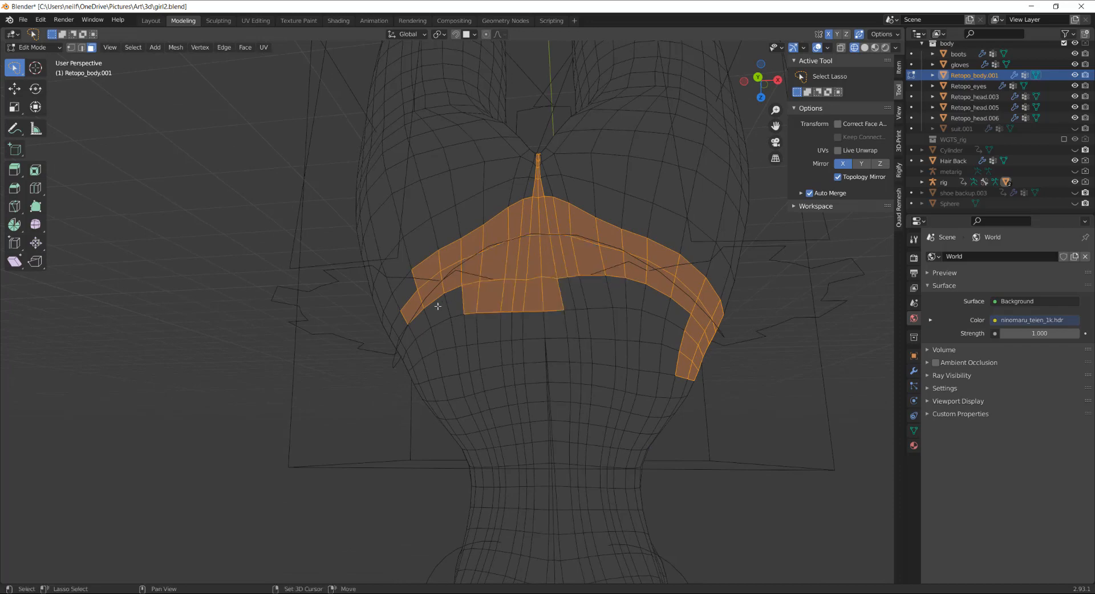
mouse_move(437, 306)
middle_down()
mouse_move(438, 321)
mouse_move(456, 282)
middle_up()
shift+drag(456, 282, 317, 316)
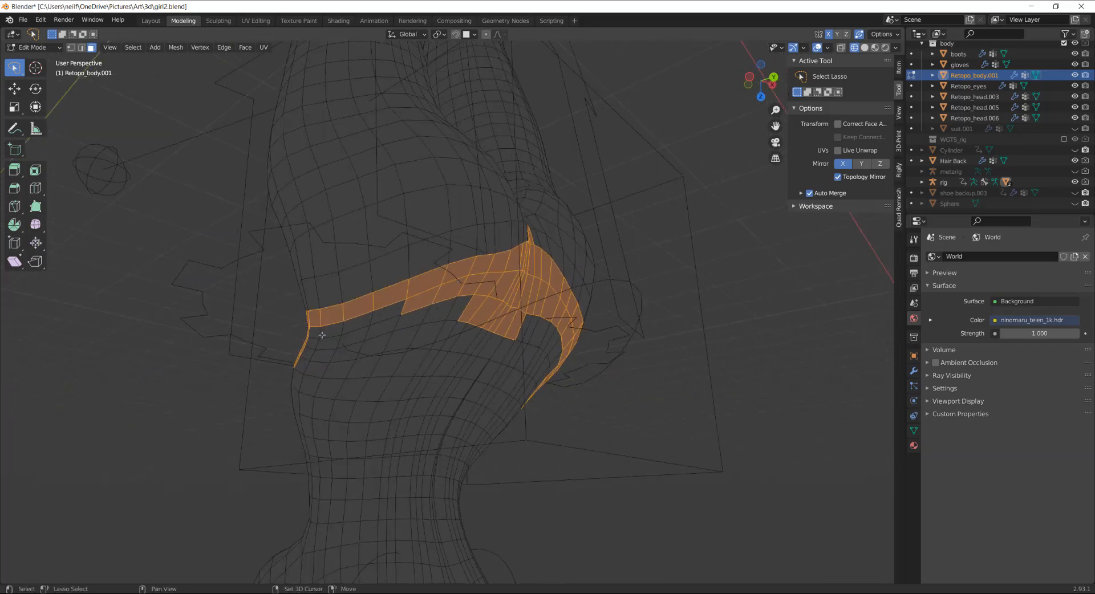
mouse_move(428, 313)
shift+mouse_down()
mouse_move(395, 305)
mouse_move(375, 357)
mouse_move(460, 305)
shift+mouse_up()
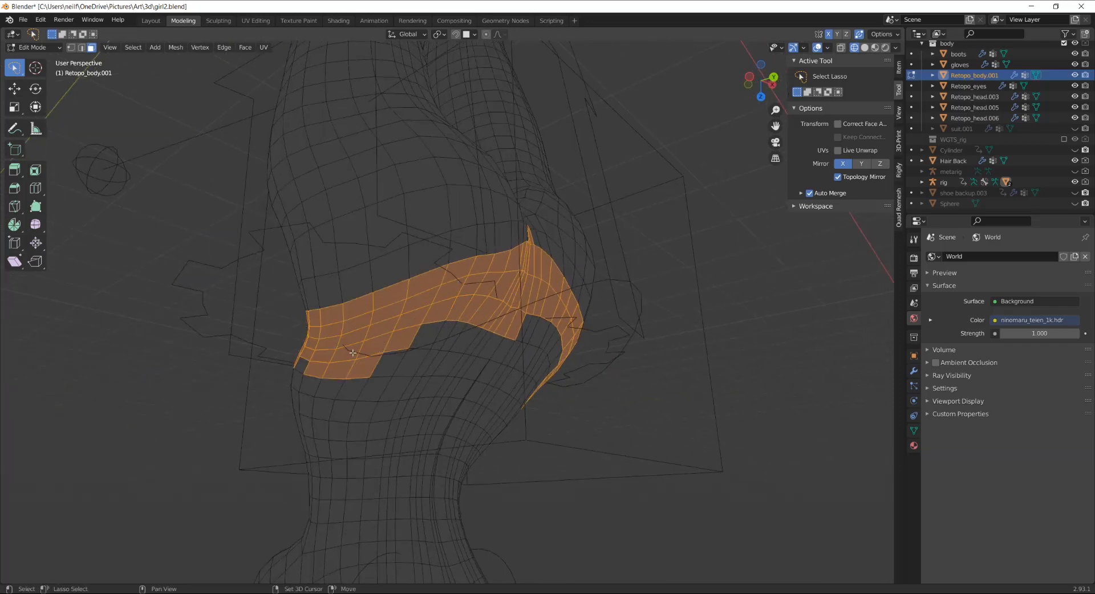
mouse_move(335, 354)
shift+mouse_down()
mouse_move(291, 364)
mouse_move(315, 369)
shift+mouse_up()
shift+drag(491, 325, 447, 356)
scroll(506, 338, down, 6)
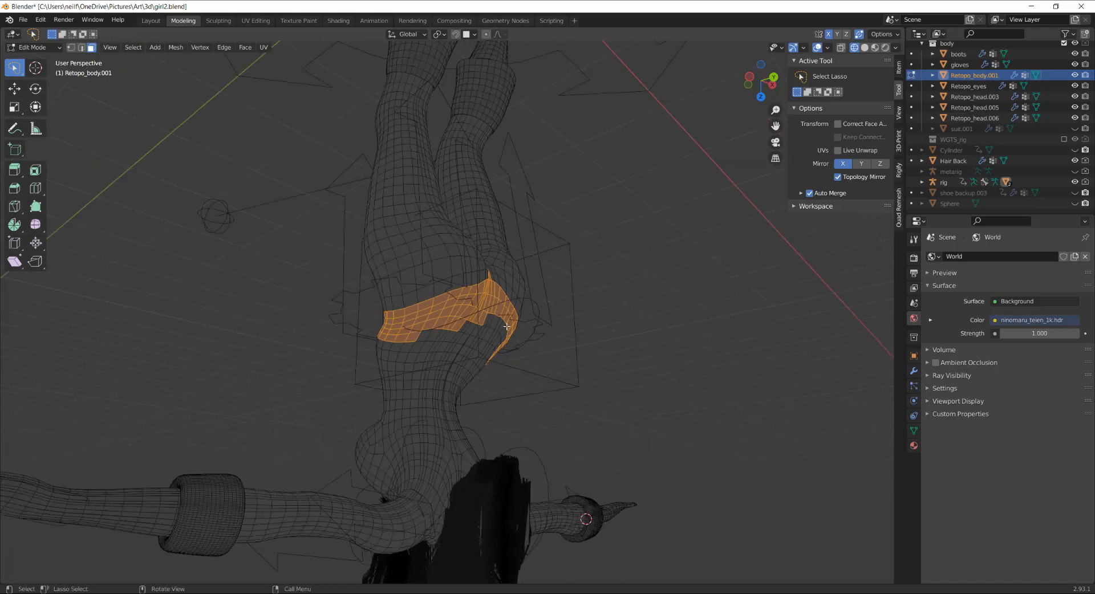
Step: In front view with X-ray enabled, add all torso faces from the hips up to the neck to the selection
middle_drag(505, 336, 546, 290)
click(763, 97)
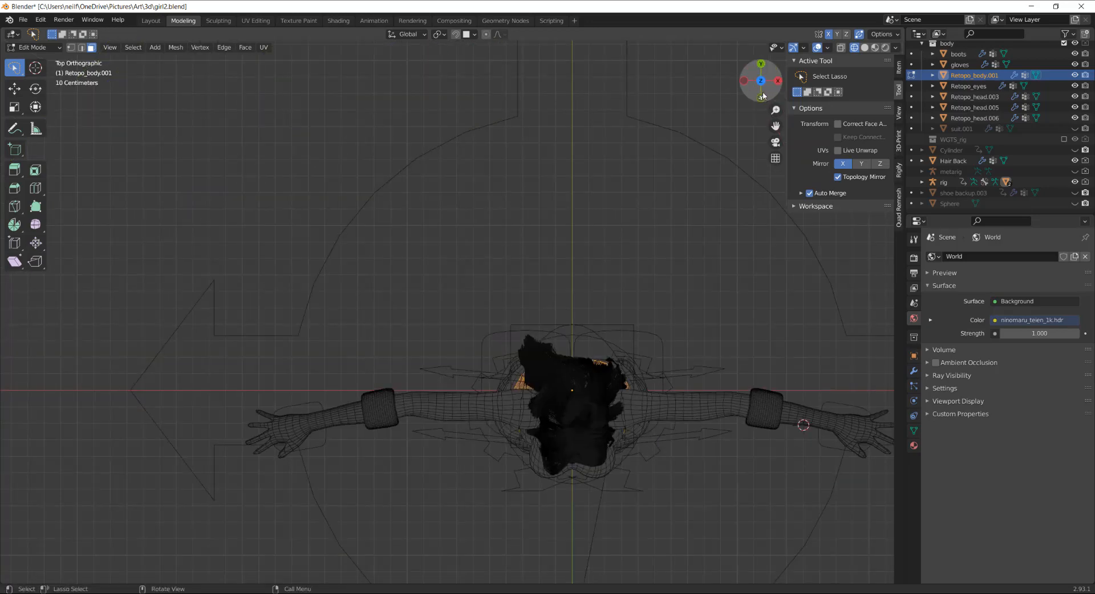
click(761, 98)
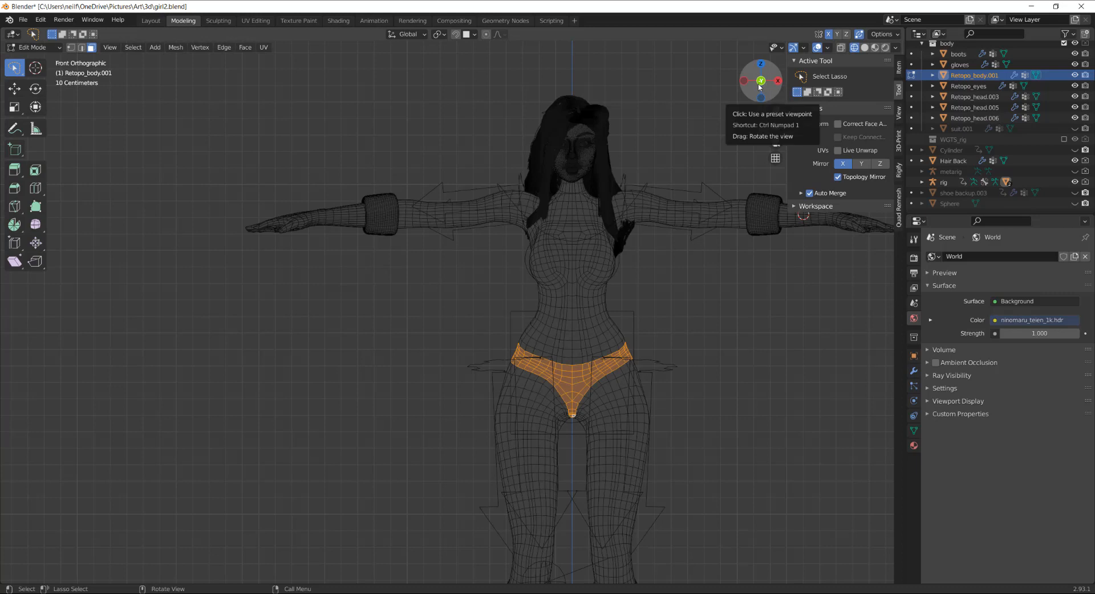
click(841, 49)
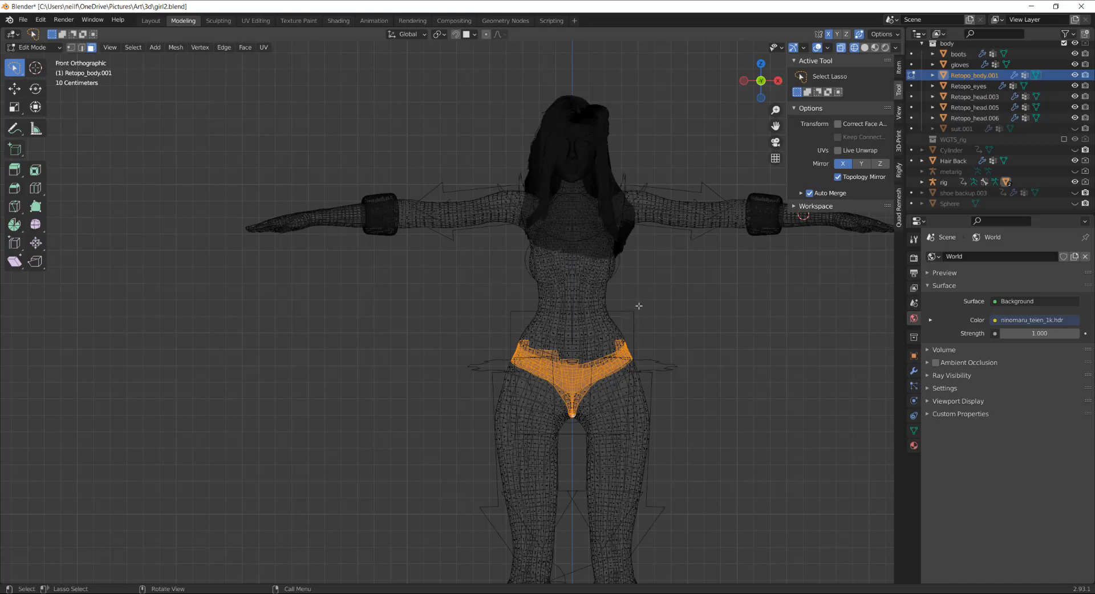
mouse_move(639, 306)
shift+mouse_down()
mouse_move(504, 311)
mouse_move(536, 359)
mouse_move(633, 371)
mouse_move(641, 301)
mouse_move(566, 264)
mouse_move(634, 308)
shift+mouse_up()
mouse_move(626, 247)
shift+mouse_down()
mouse_move(627, 278)
mouse_move(611, 252)
mouse_move(606, 153)
mouse_move(546, 241)
mouse_move(557, 184)
mouse_move(532, 232)
shift+mouse_up()
Step: Extend the face selection over both shoulders and upper arms, ending at matching loops on each side
mouse_move(551, 186)
shift+mouse_down()
mouse_move(506, 239)
mouse_move(532, 241)
shift+mouse_up()
mouse_move(534, 191)
shift+mouse_down()
mouse_move(505, 259)
mouse_move(531, 239)
shift+mouse_up()
mouse_move(541, 193)
shift+mouse_down()
mouse_move(524, 255)
mouse_move(542, 239)
shift+mouse_up()
mouse_move(525, 189)
shift+mouse_down()
mouse_move(469, 196)
mouse_move(469, 226)
mouse_move(514, 245)
shift+mouse_up()
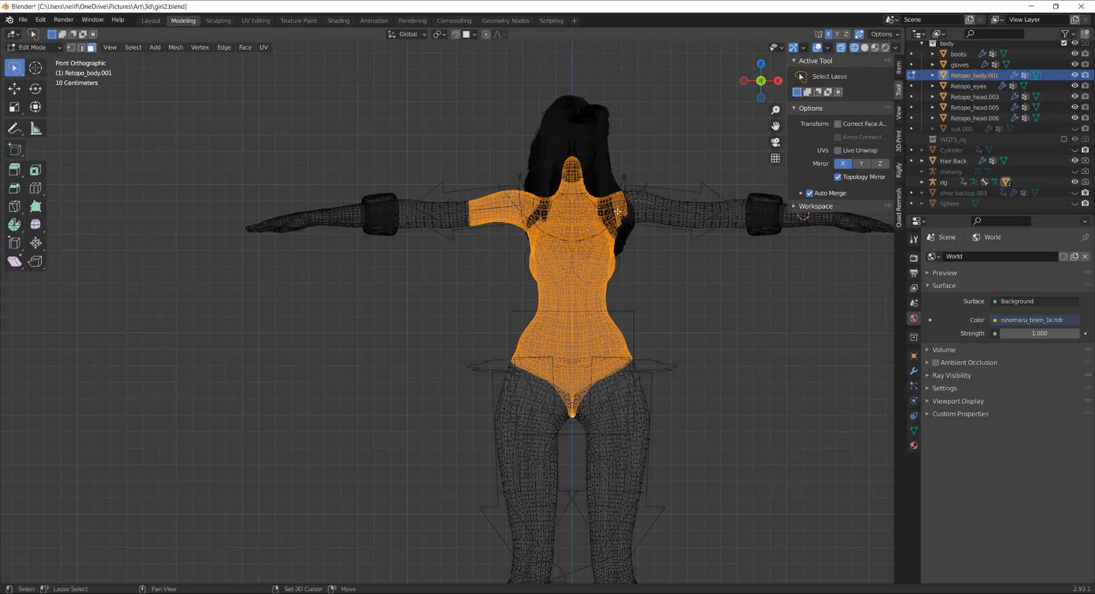
mouse_move(625, 186)
shift+mouse_down()
mouse_move(672, 210)
mouse_move(621, 233)
mouse_move(619, 225)
shift+mouse_up()
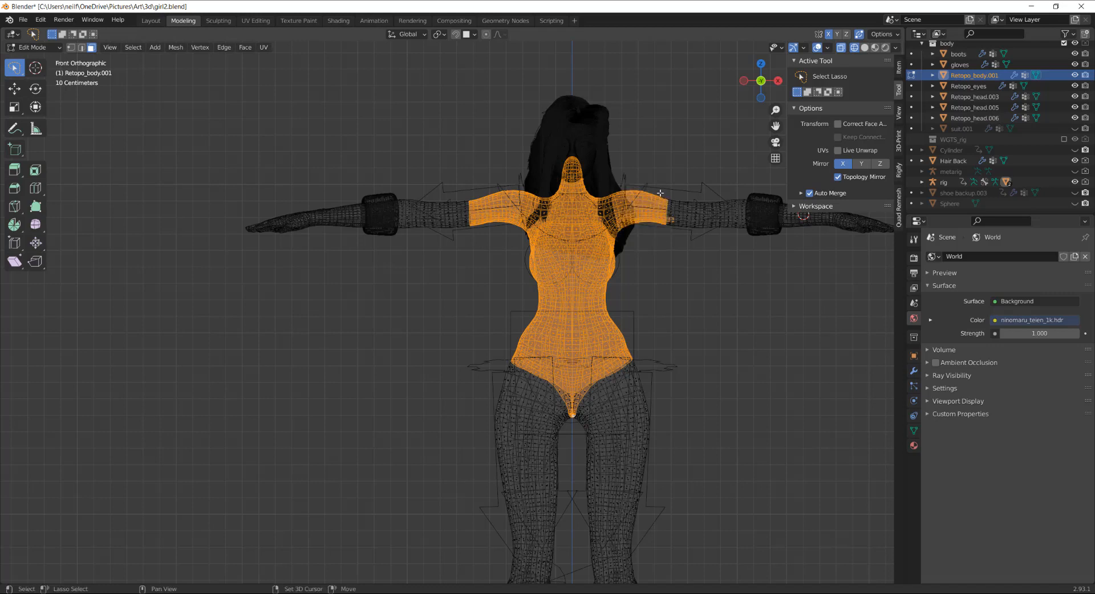
mouse_move(661, 193)
shift+mouse_down()
mouse_move(669, 234)
mouse_move(617, 251)
shift+mouse_up()
mouse_move(484, 193)
shift+mouse_down()
mouse_move(469, 188)
mouse_move(503, 240)
shift+mouse_up()
mouse_move(486, 197)
shift+mouse_down()
mouse_move(469, 193)
mouse_move(480, 194)
mouse_move(468, 217)
shift+mouse_up()
shift+drag(651, 224, 665, 196)
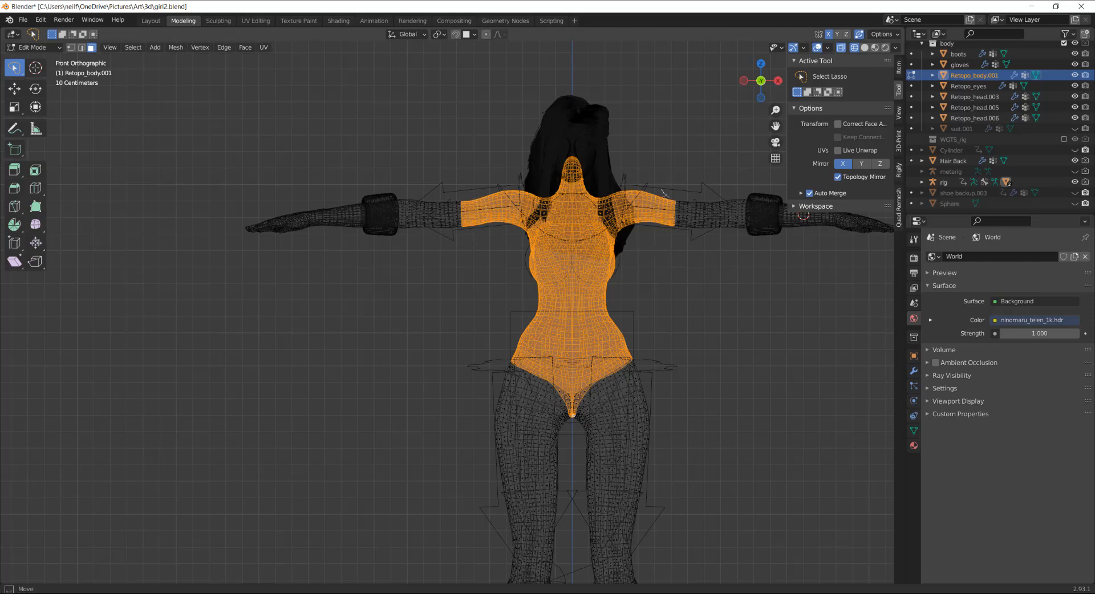
shift+drag(654, 237, 648, 262)
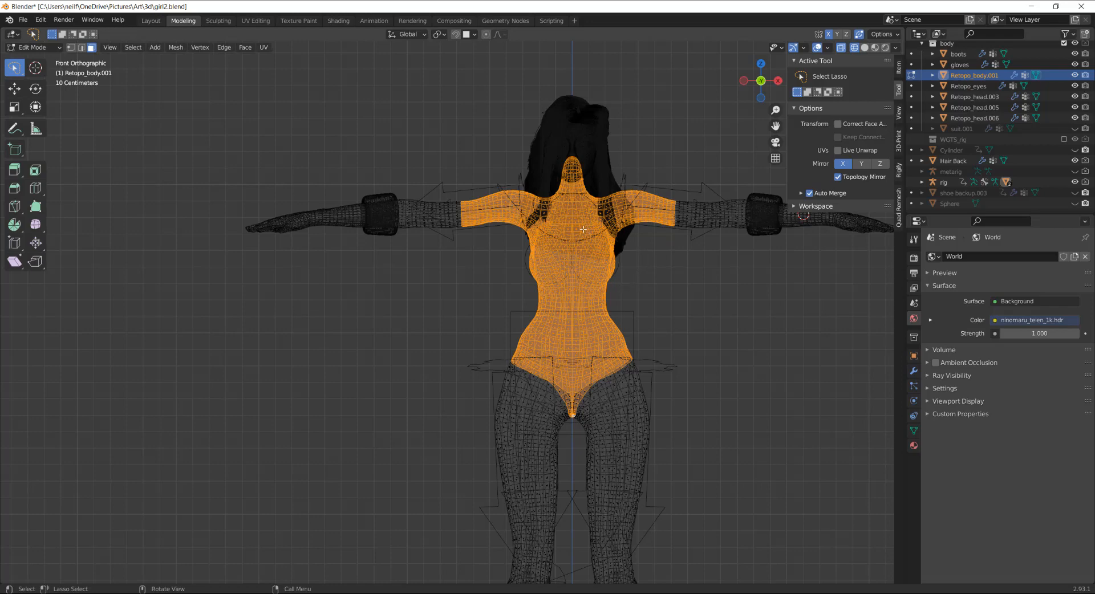
Step: Turn off X-ray and hide the Hair Back object to inspect the bodysuit-shaped selection
middle_drag(625, 308, 604, 254)
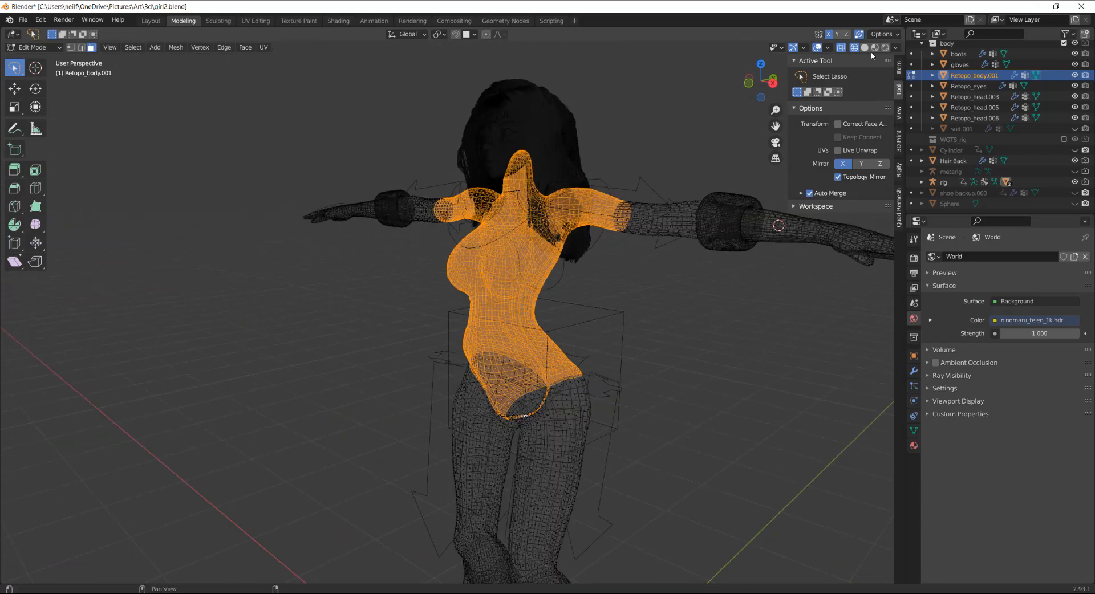
click(843, 48)
middle_drag(480, 295, 370, 298)
shift+middle_drag(371, 297, 536, 279)
middle_drag(536, 279, 501, 321)
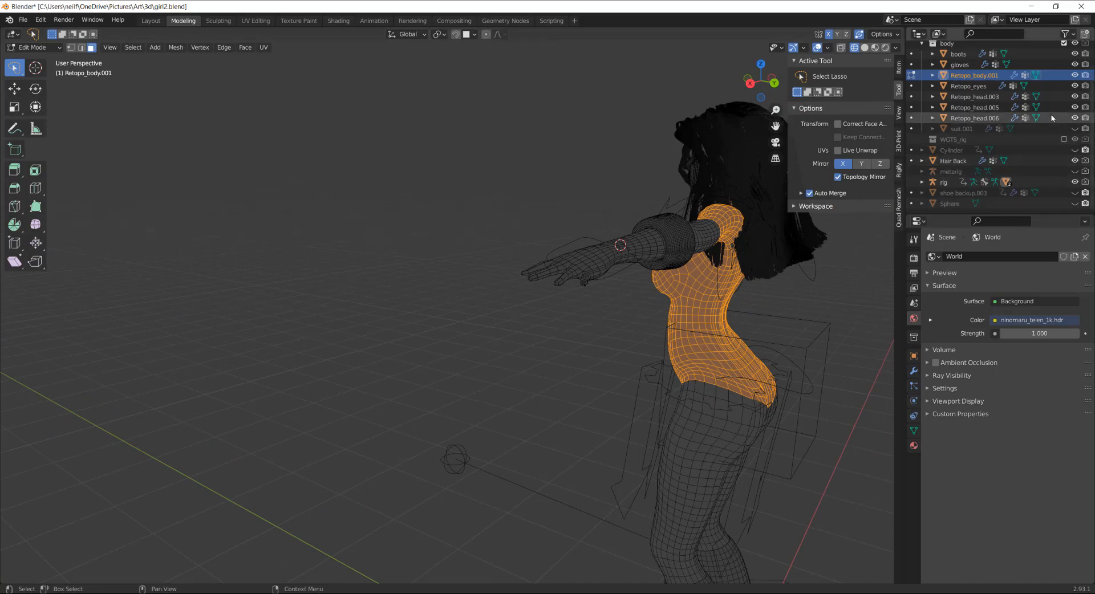
click(1074, 161)
middle_drag(756, 261, 541, 265)
scroll(540, 265, up, 2)
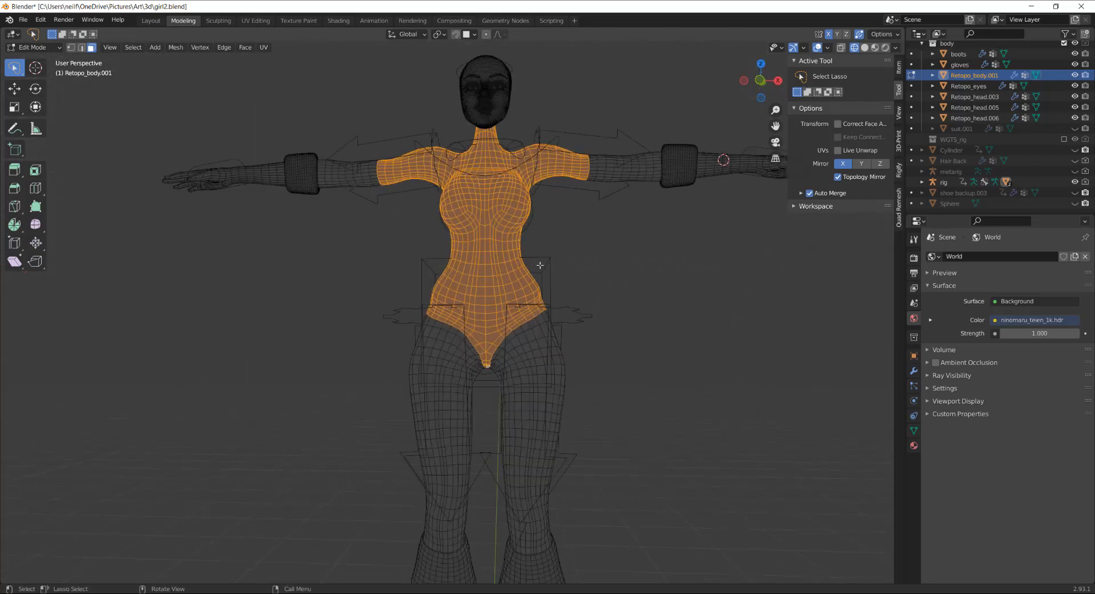
scroll(540, 239, up, 1)
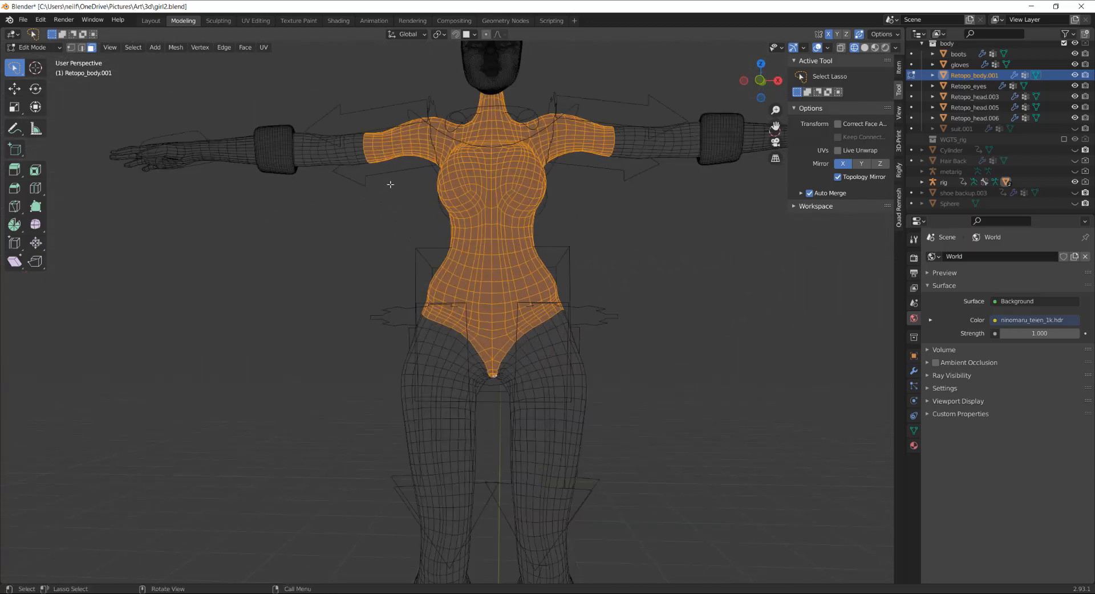
Step: Extend the face selection along both arms until it runs under the cuffs, and hide the gloves object
mouse_move(375, 189)
mouse_down()
mouse_move(334, 115)
mouse_move(285, 129)
mouse_move(273, 146)
mouse_move(291, 177)
mouse_up()
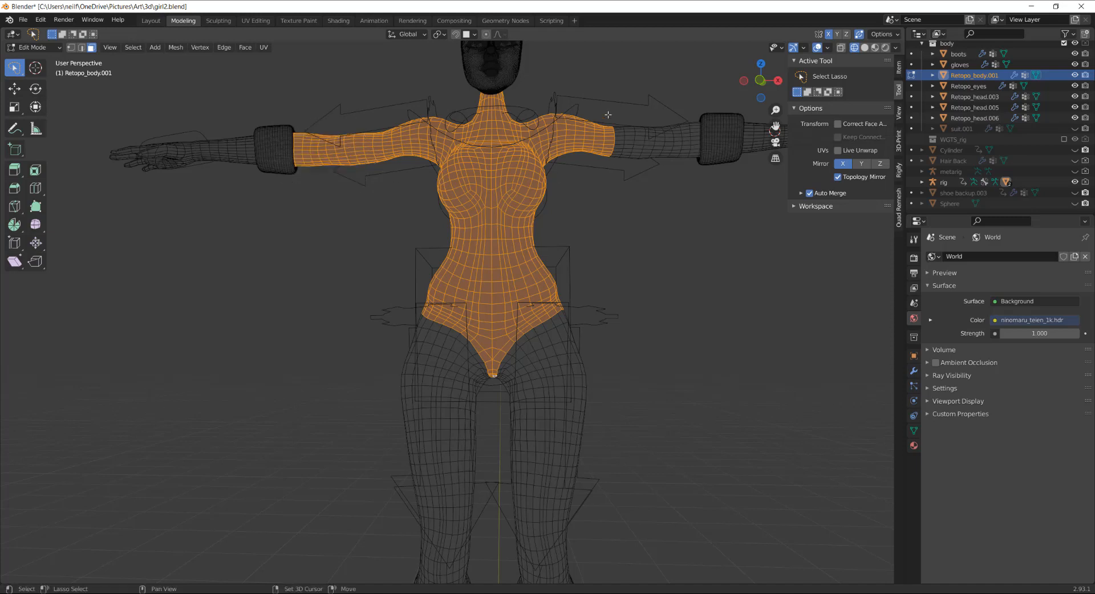
mouse_move(591, 118)
mouse_down()
mouse_move(718, 125)
mouse_move(686, 180)
mouse_up()
drag(599, 151, 557, 155)
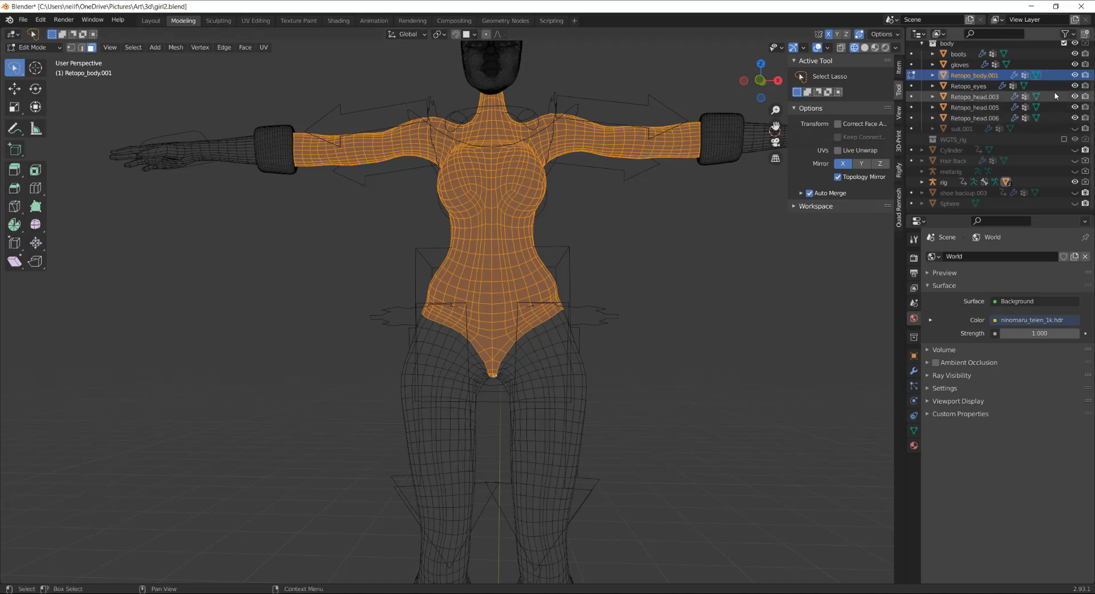
click(1075, 64)
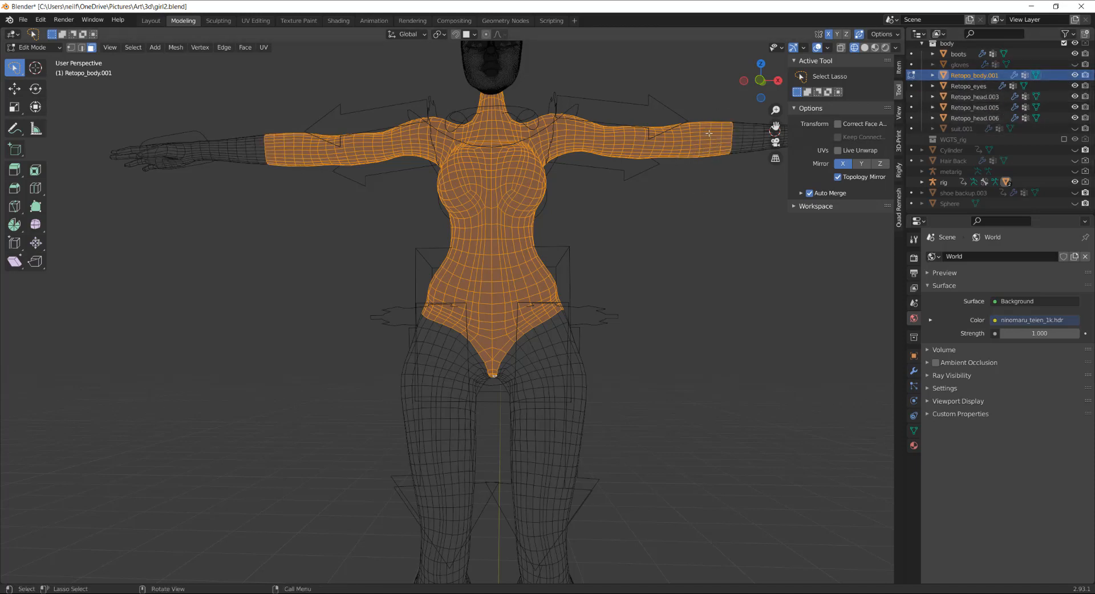
Step: Add the rear faces of both sleeves to the selection using X-ray, and return to the opaque display
click(842, 51)
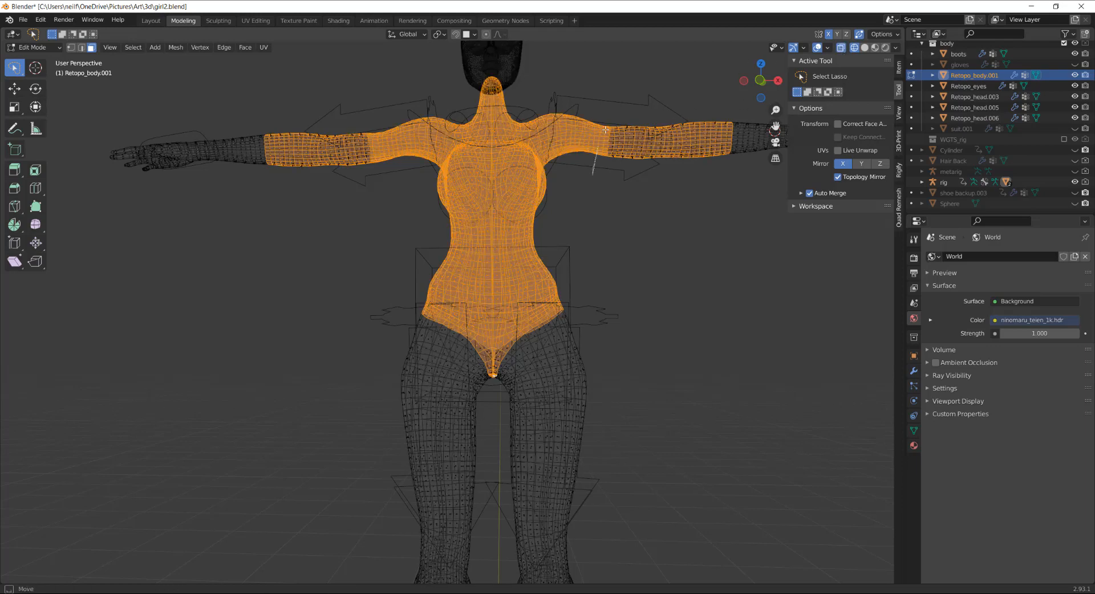
mouse_move(594, 171)
mouse_down()
mouse_move(706, 98)
mouse_move(729, 125)
mouse_move(713, 166)
mouse_move(597, 172)
mouse_up()
mouse_move(388, 129)
mouse_down()
mouse_move(289, 120)
mouse_move(268, 138)
mouse_move(279, 168)
mouse_move(402, 172)
mouse_up()
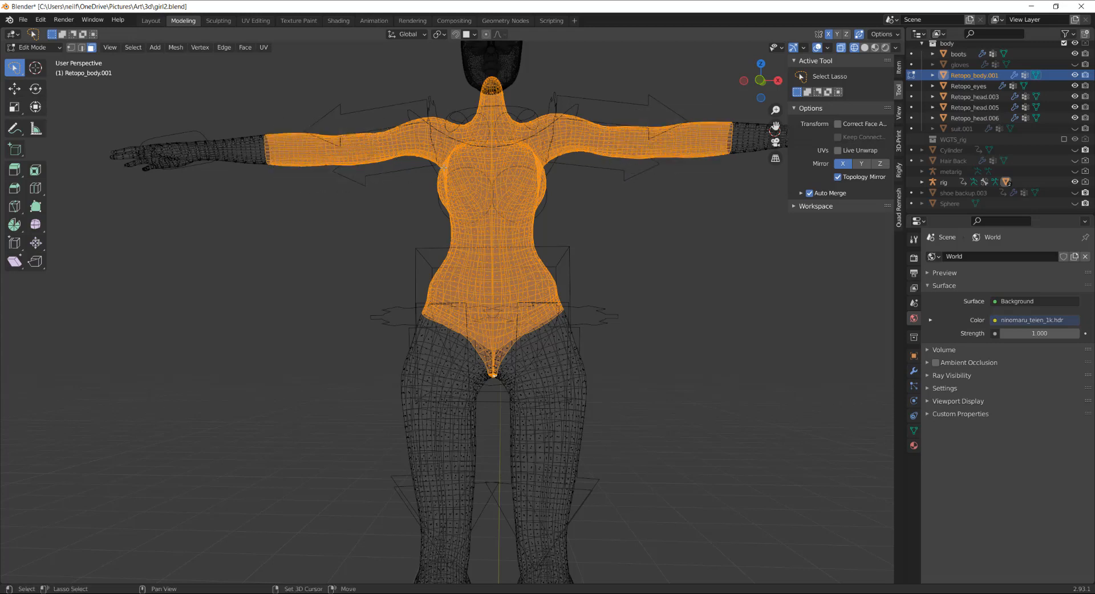
click(841, 48)
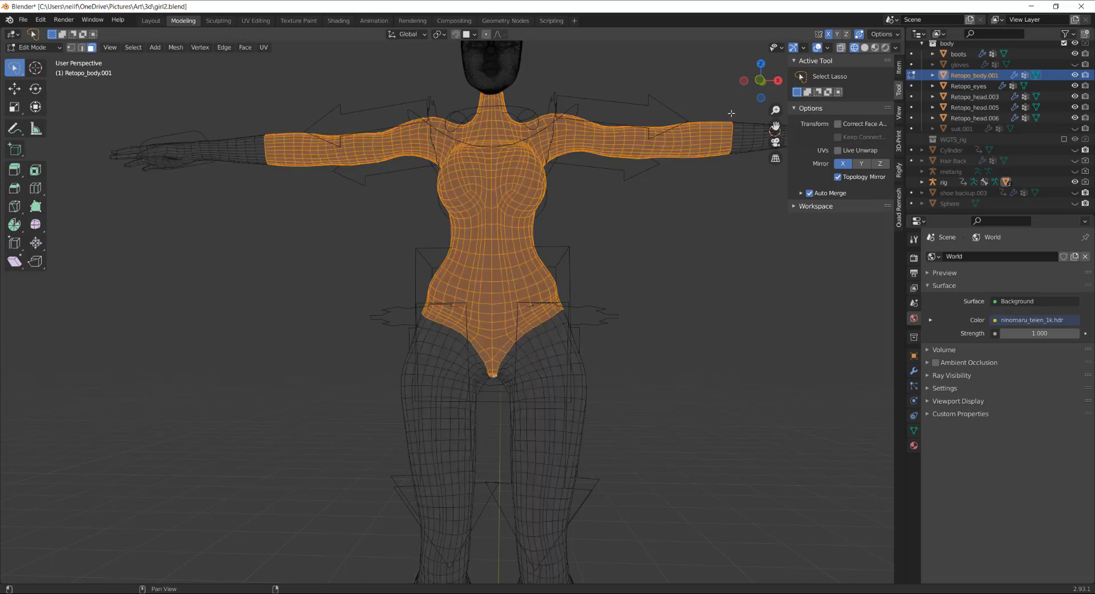
middle_drag(548, 185, 511, 222)
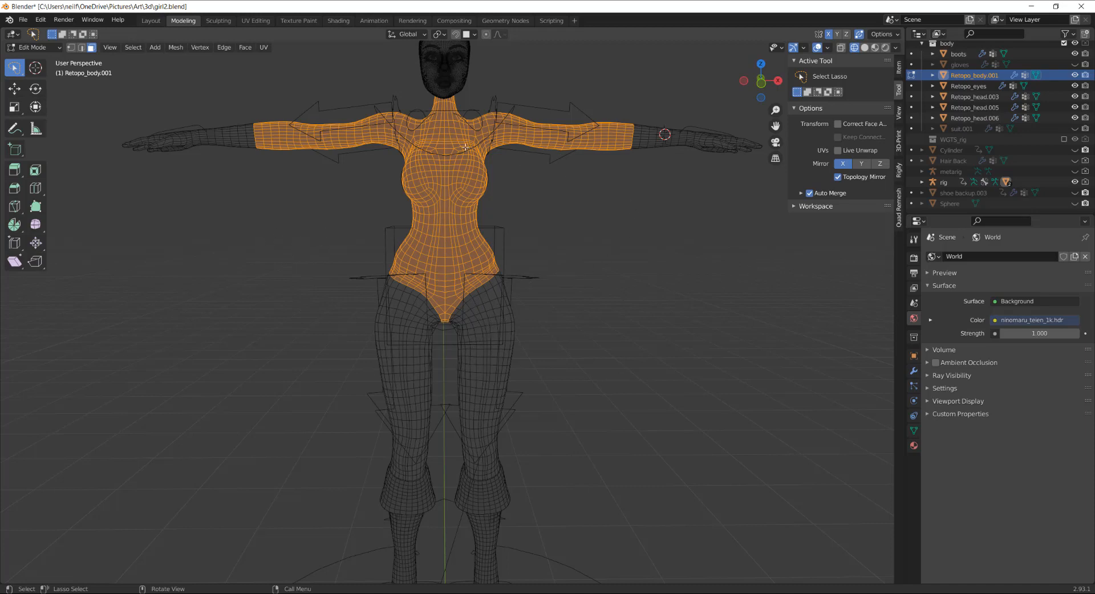
Step: Duplicate the selected bodysuit faces in place and separate the copy into its own object
click(176, 48)
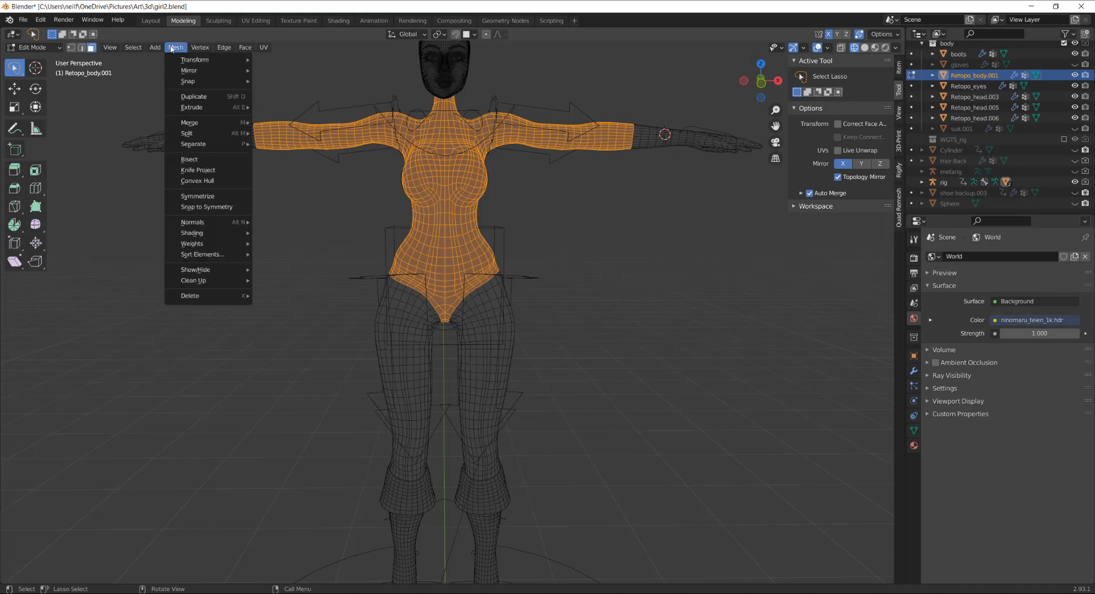
click(194, 97)
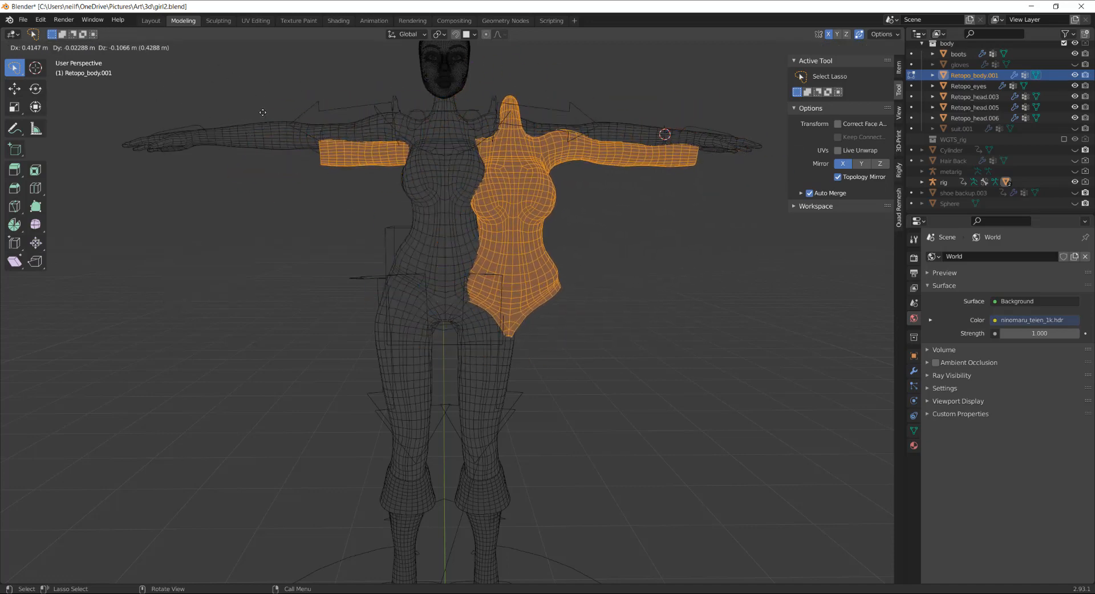
key(Escape)
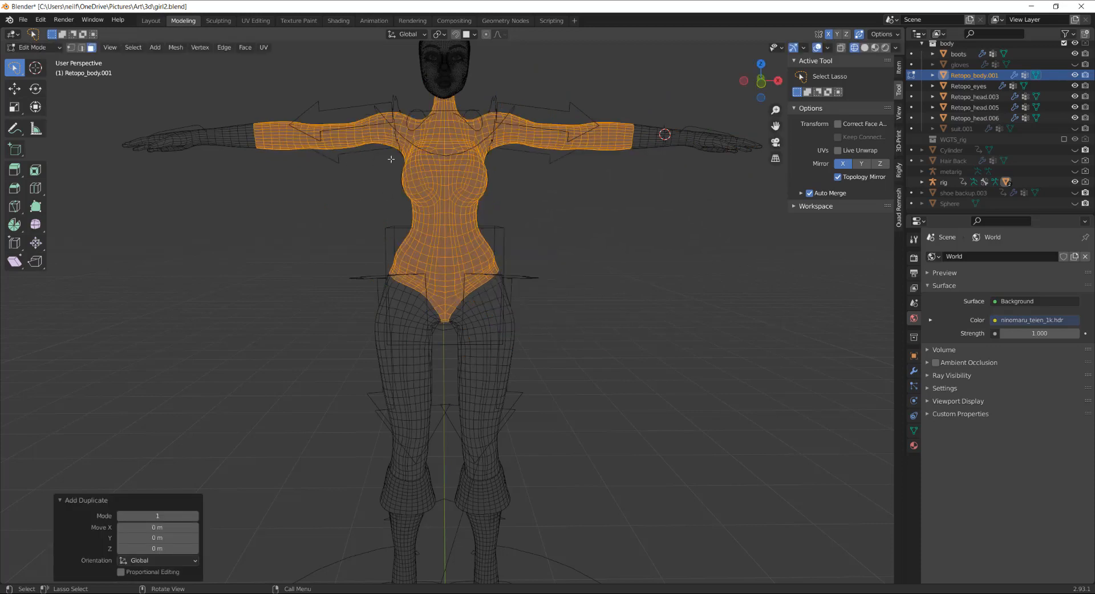
click(176, 47)
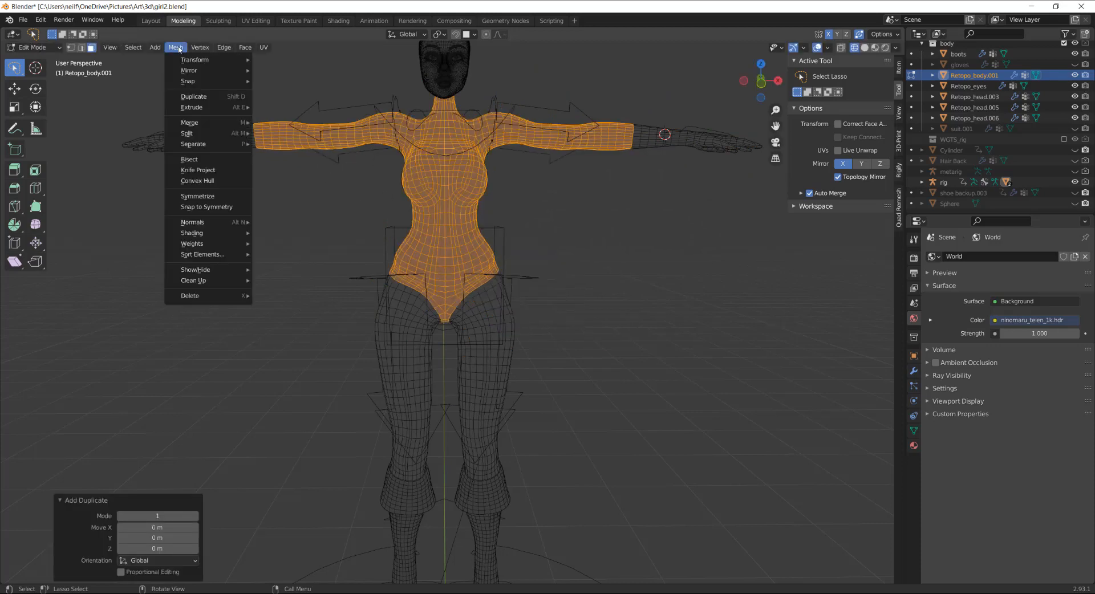
mouse_move(197, 146)
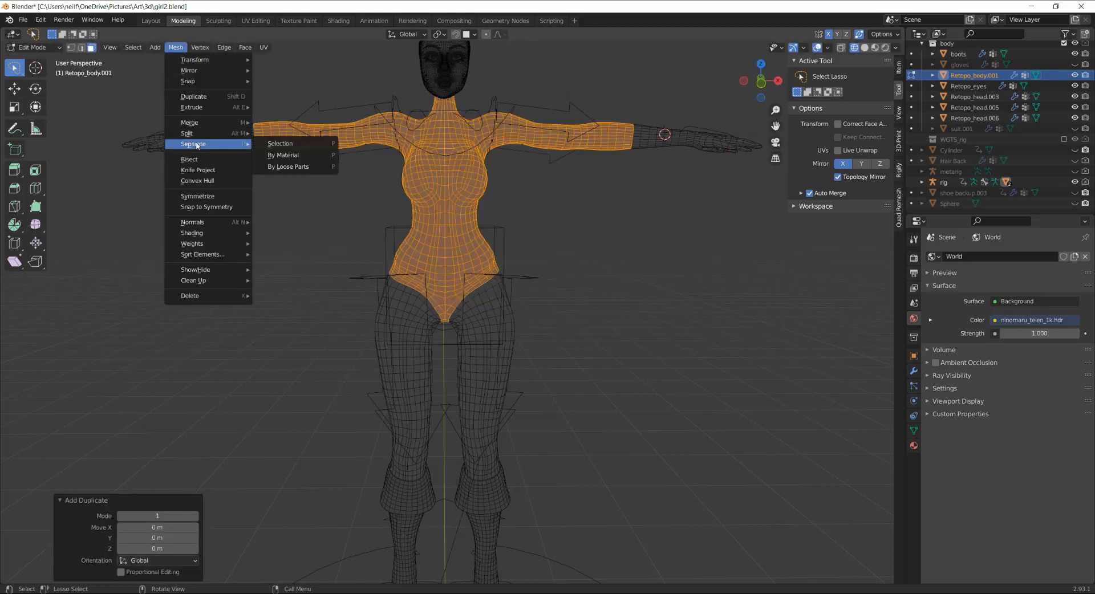
click(280, 147)
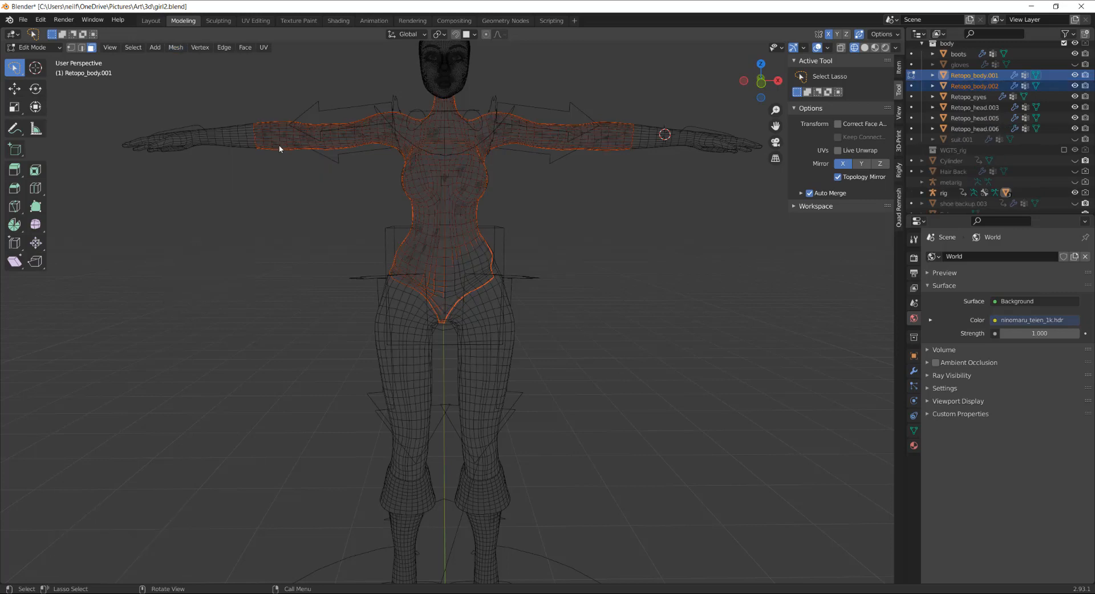
Step: Clear the separated bodysuit's parent with Clear and Keep Transformation, and delete all of its vertex groups
click(151, 20)
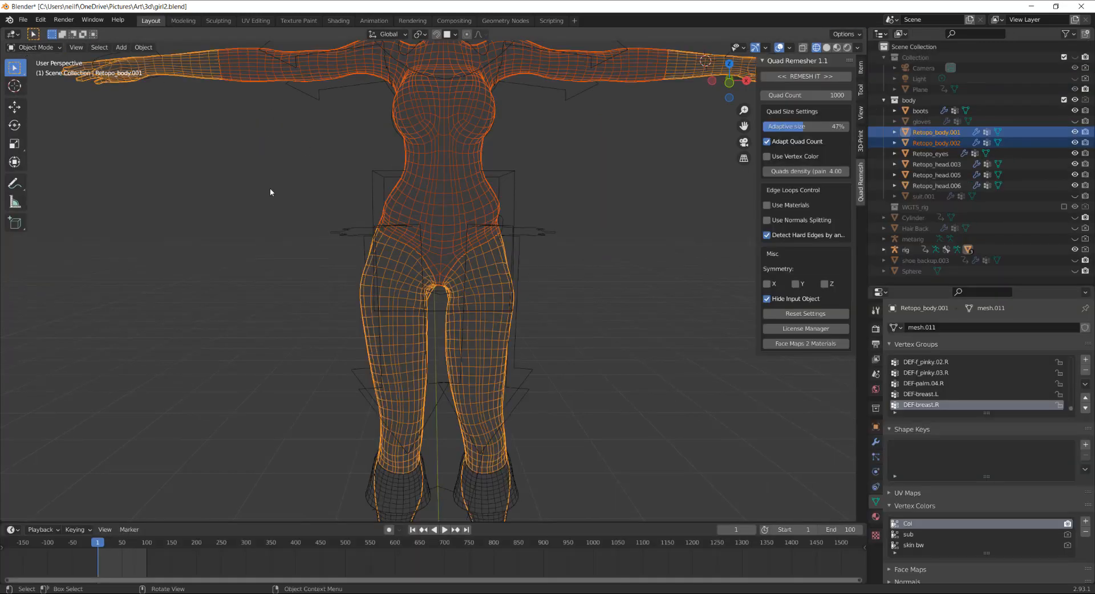
click(477, 197)
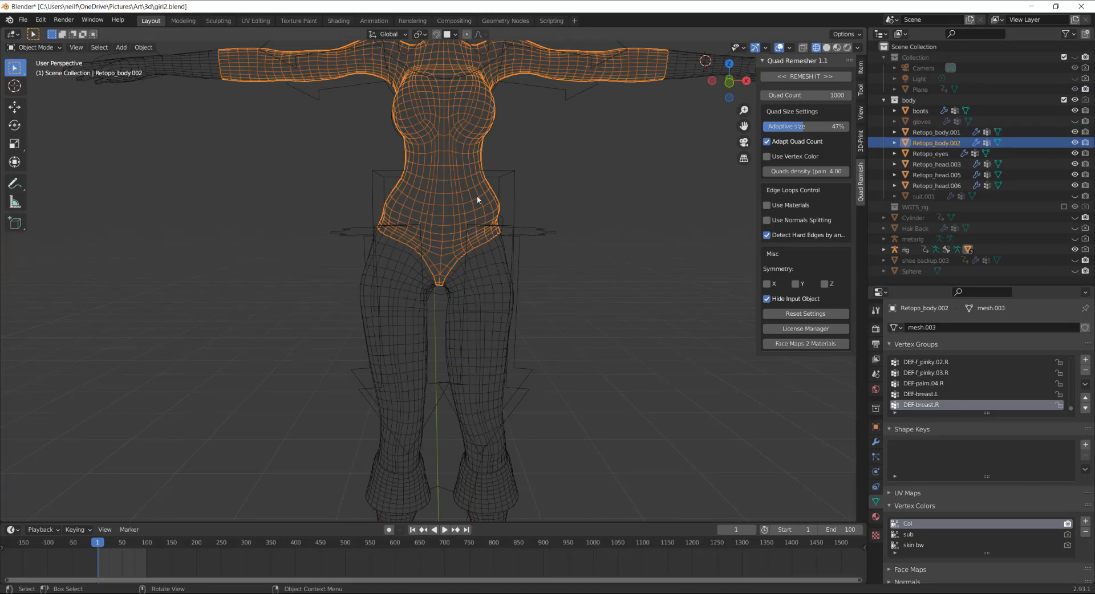
shift+middle_drag(516, 176, 492, 228)
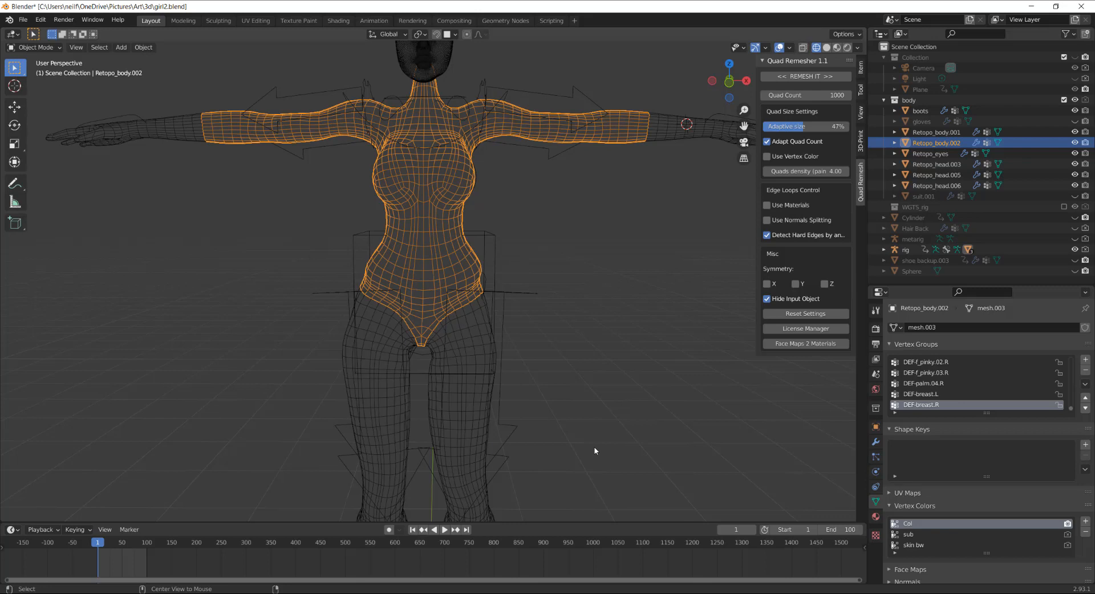
key(alt+p)
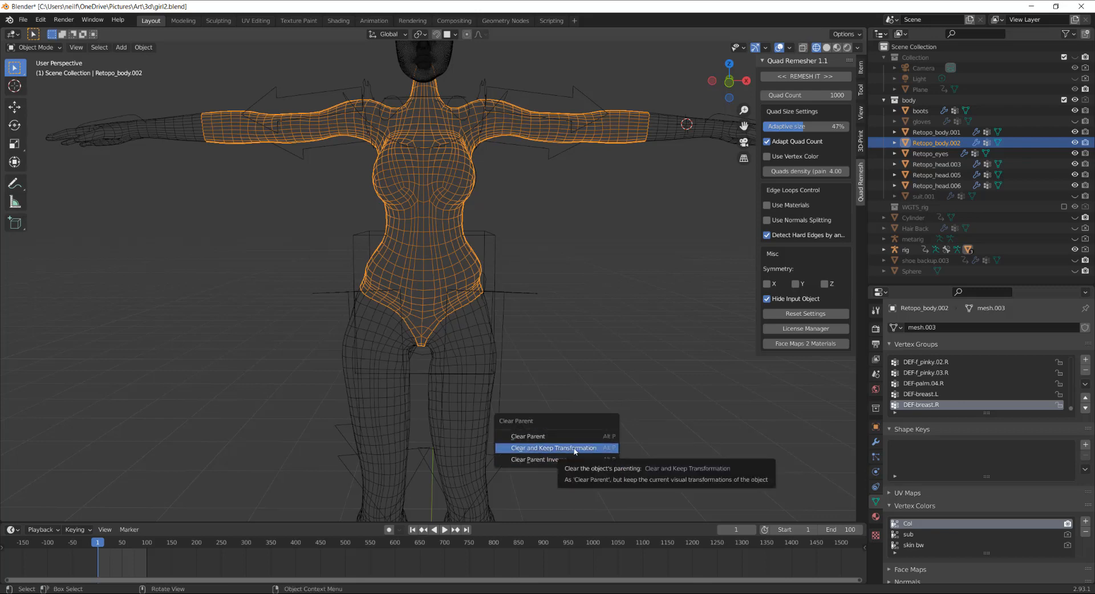
click(573, 448)
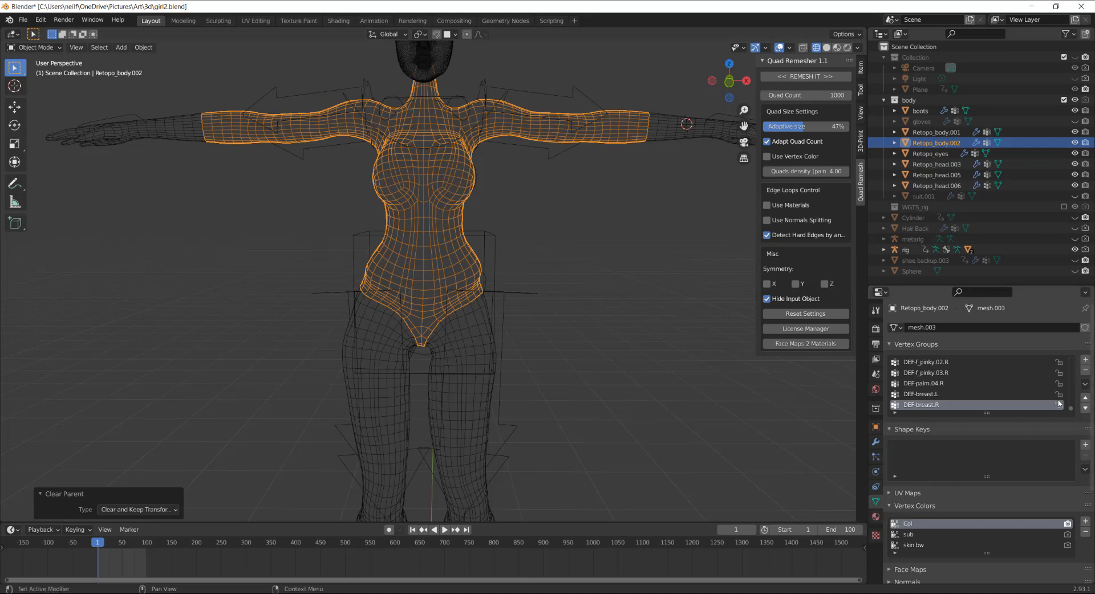
click(1085, 385)
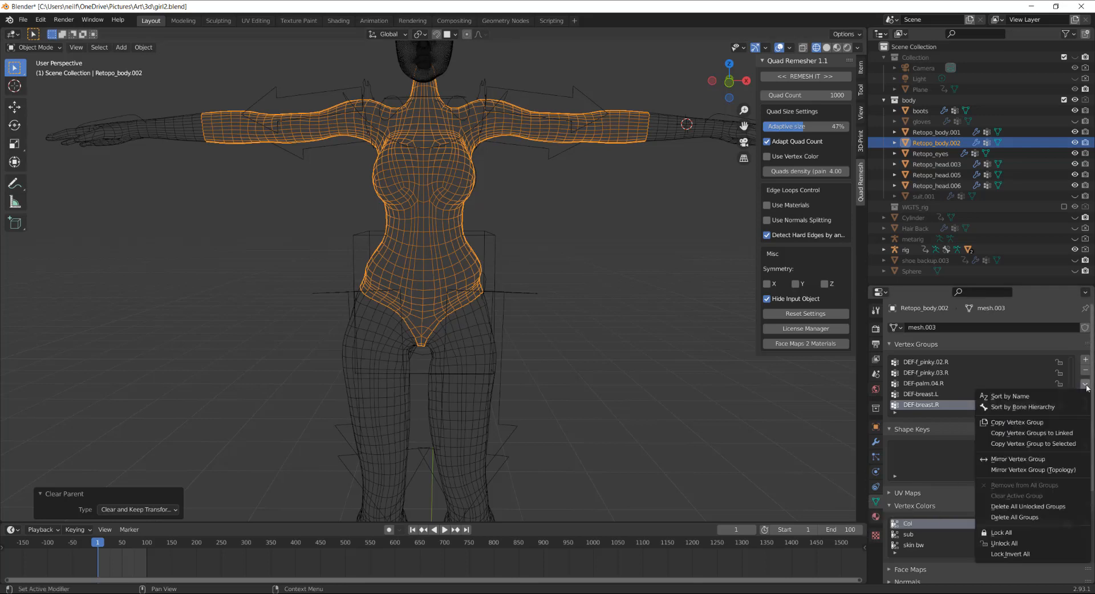
click(1015, 517)
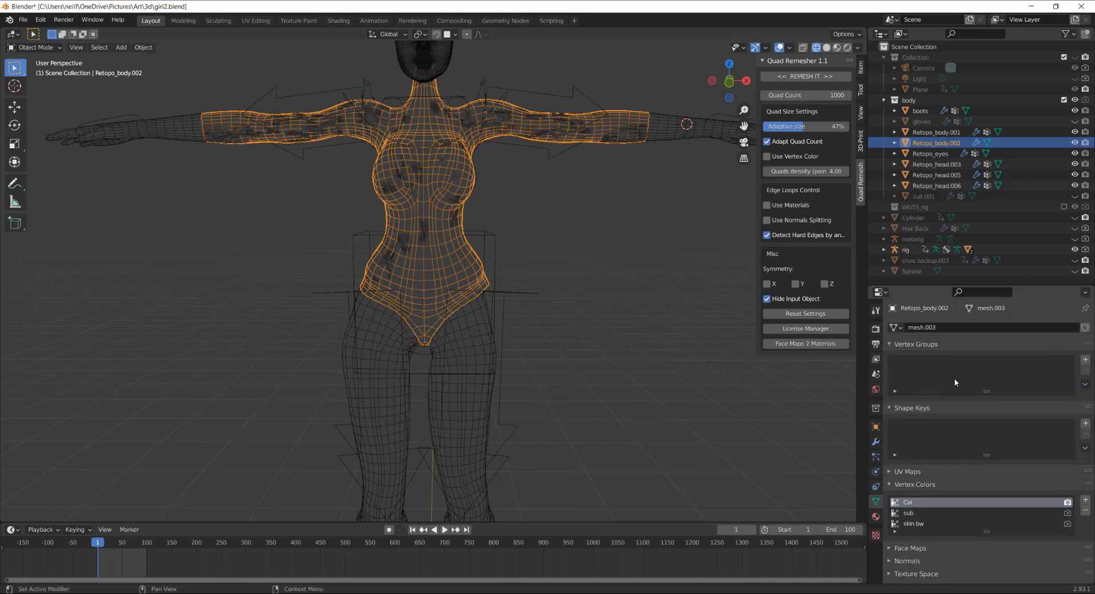
Step: Remove the Subdivision and Armature modifiers from the separated bodysuit
click(875, 442)
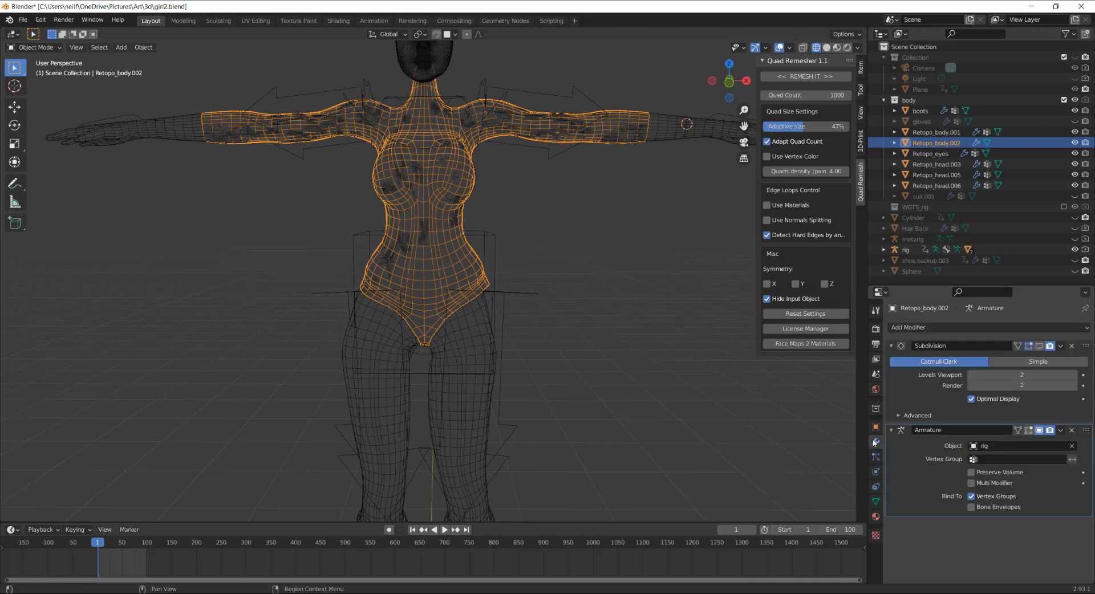
click(1072, 346)
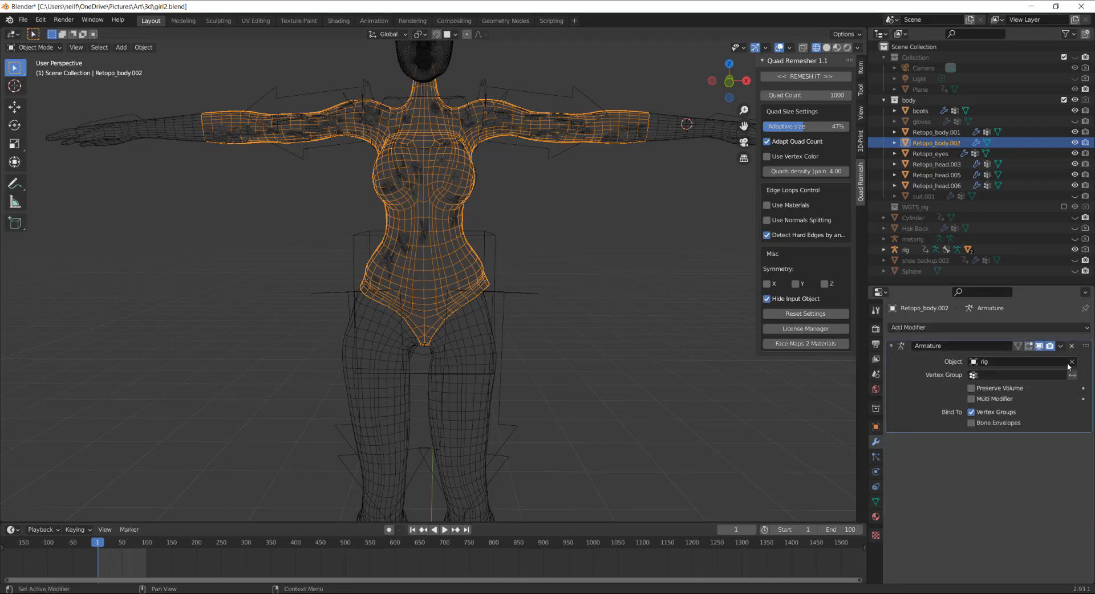
click(1071, 346)
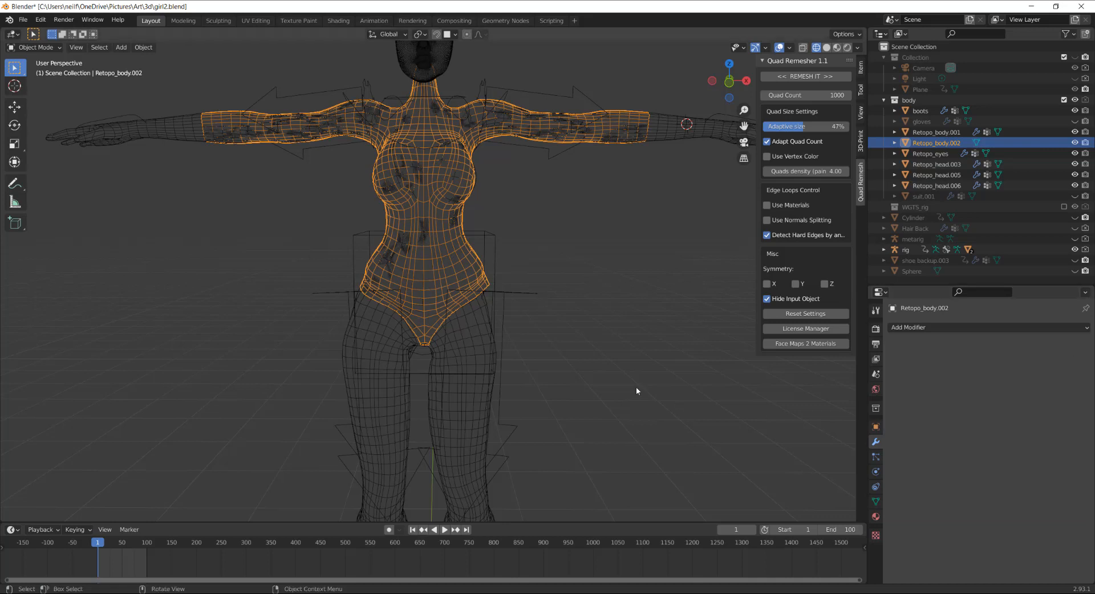
Step: Select the bodysuit's entire linked mesh in Edit Mode and inflate it with Shrink/Fatten using an offset of 0.01 m
click(183, 21)
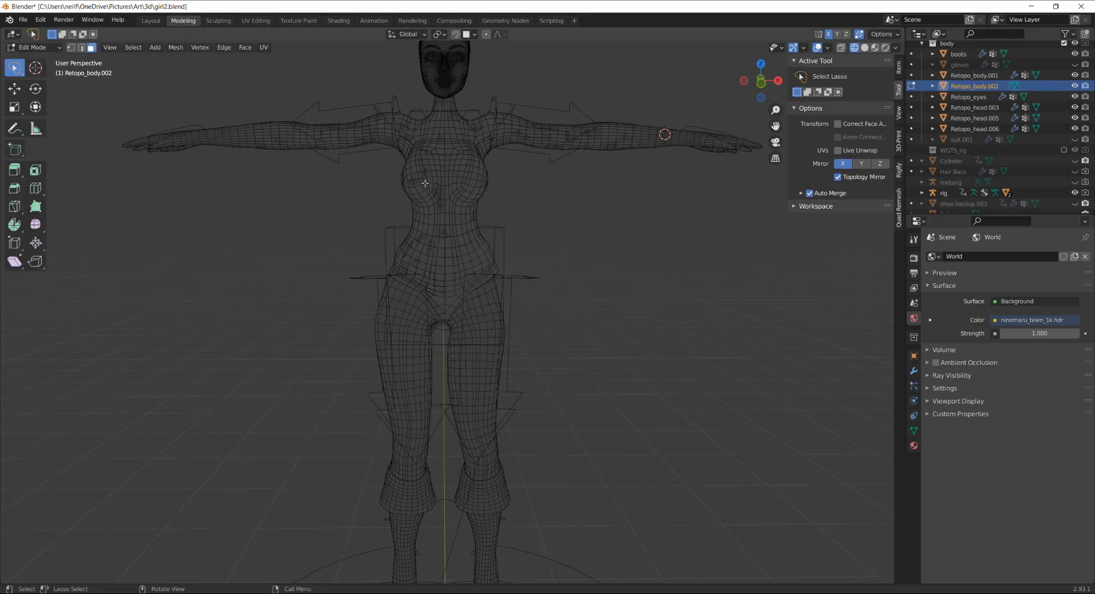
click(151, 20)
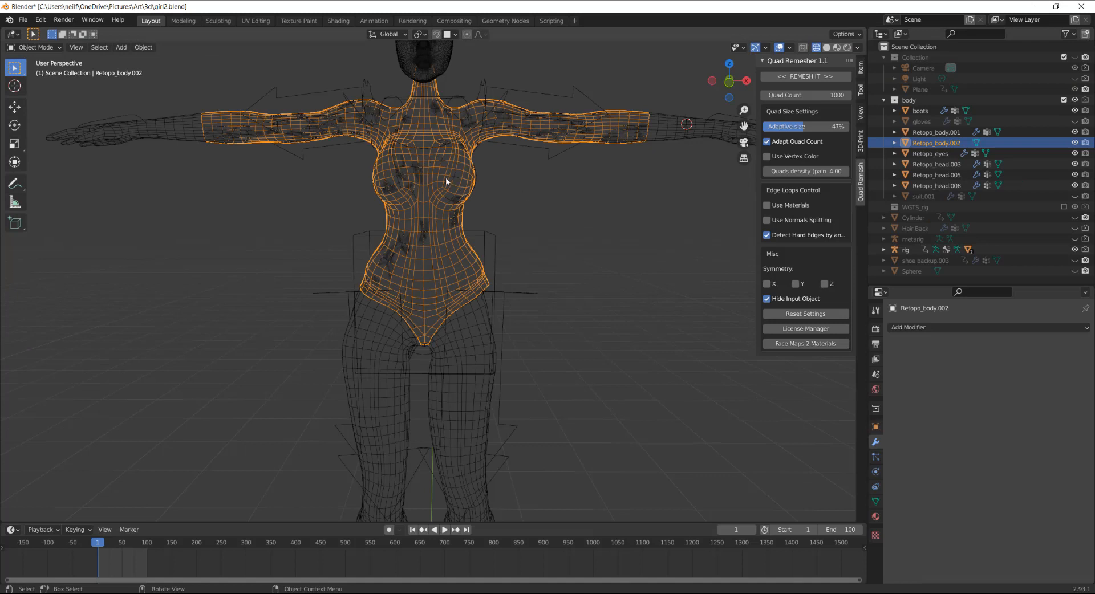
click(447, 181)
click(400, 166)
click(183, 21)
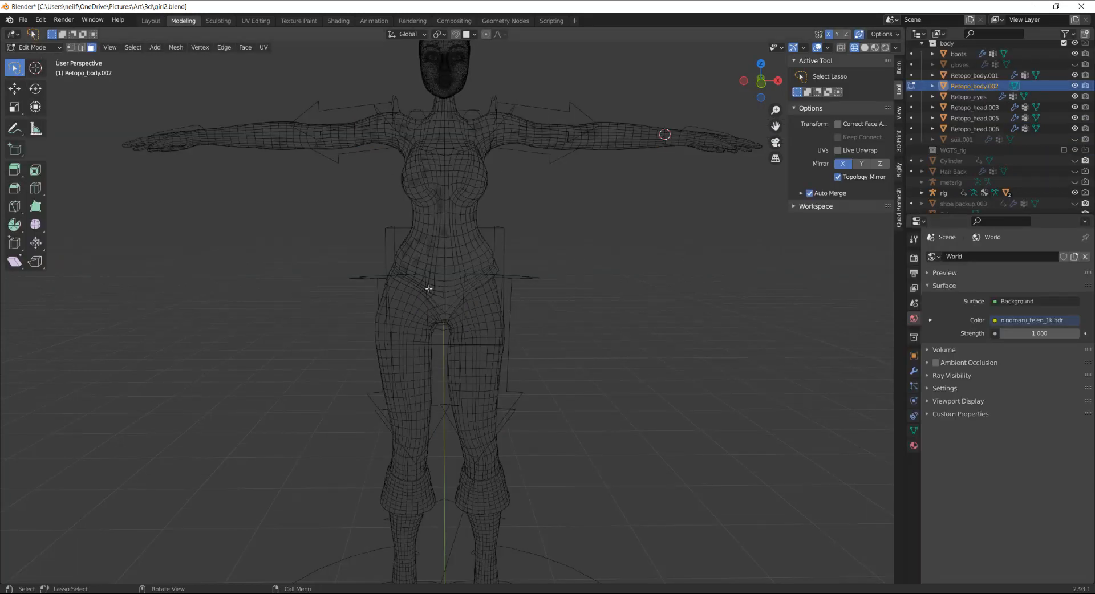
key(l)
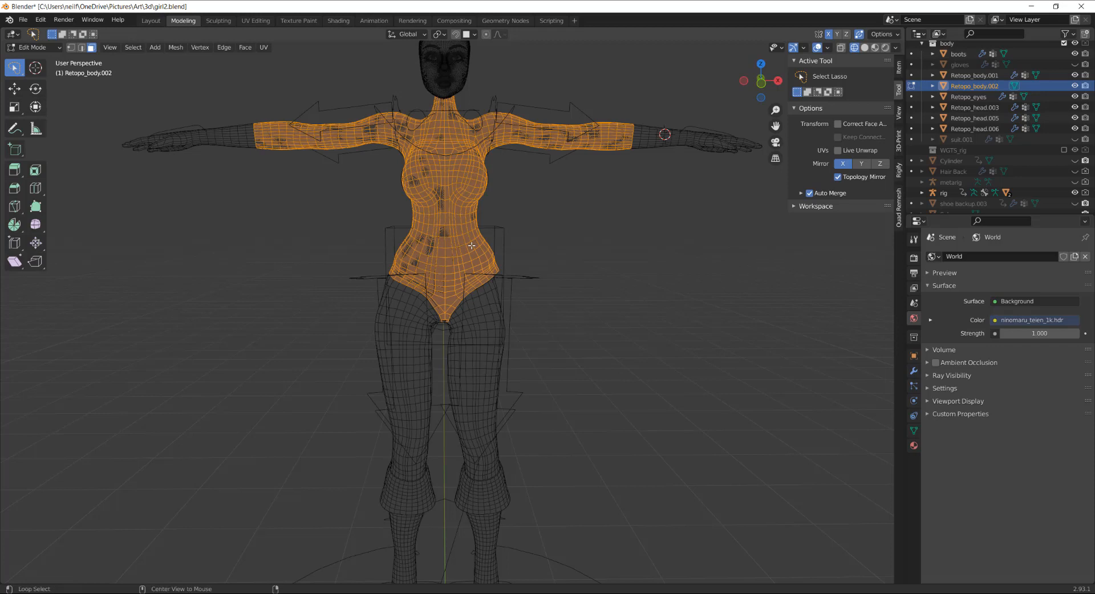
key(alt+s)
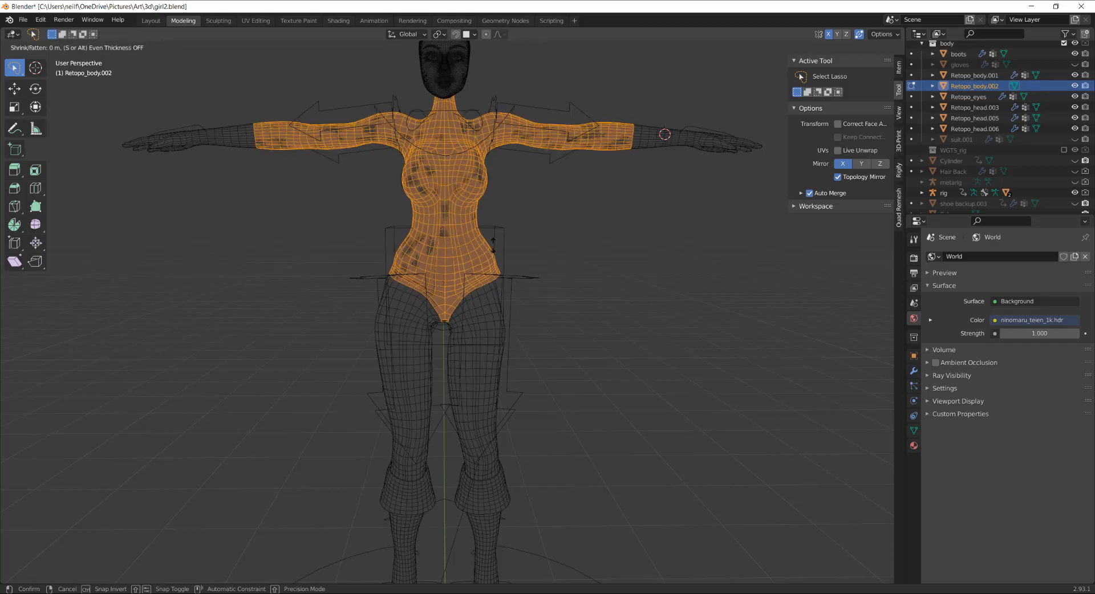
click(391, 265)
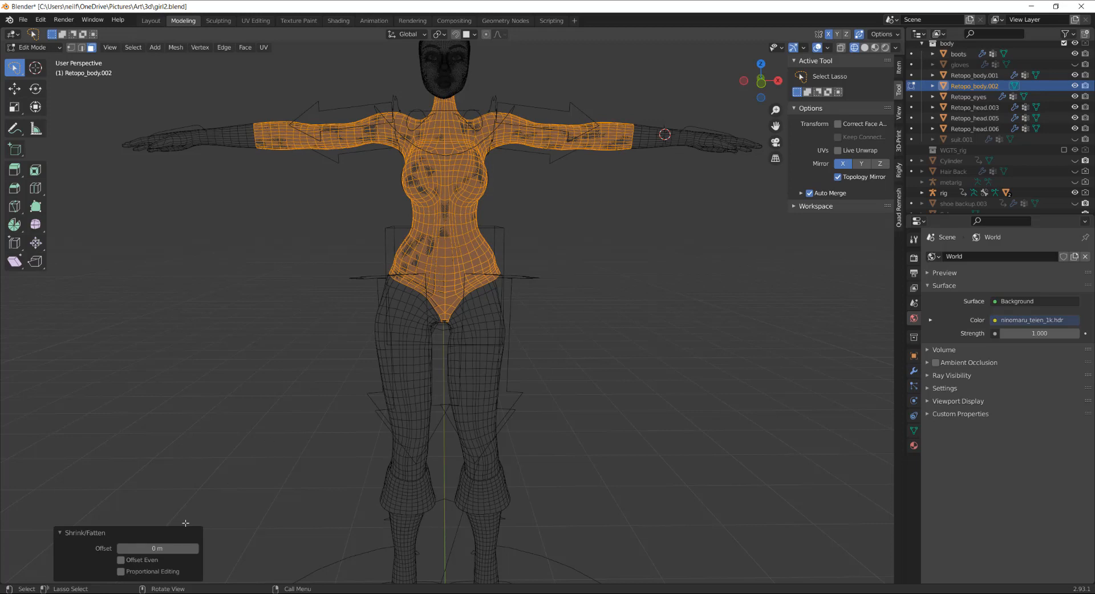
click(196, 549)
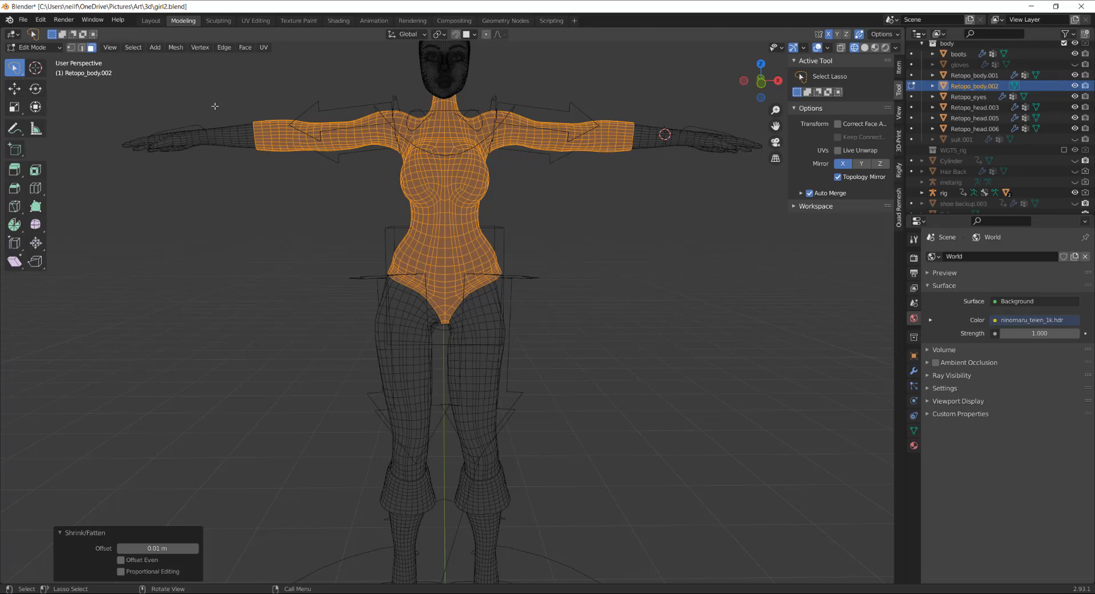
middle_drag(305, 114, 310, 247)
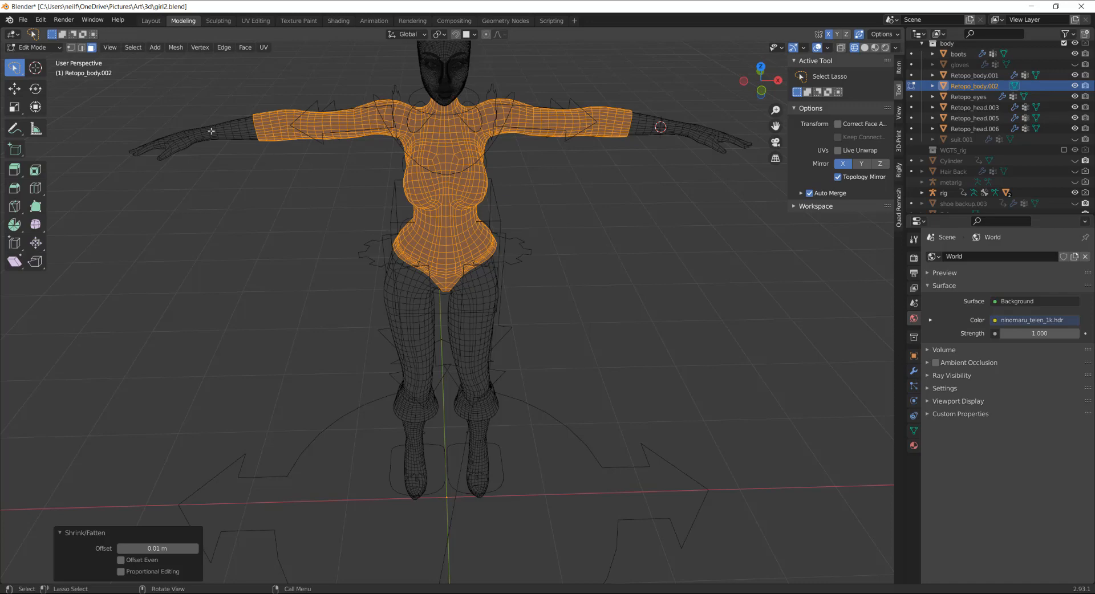
middle_drag(154, 108, 257, 117)
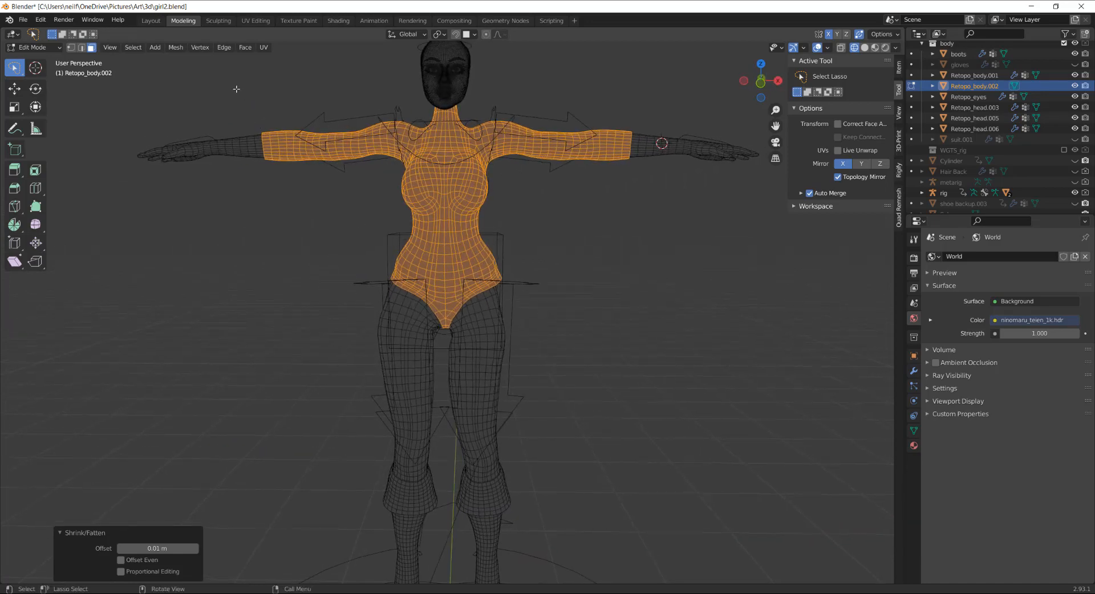
Step: Remove the skin material slot from the bodysuit and display the character in Material Preview shading to check the fit
click(151, 21)
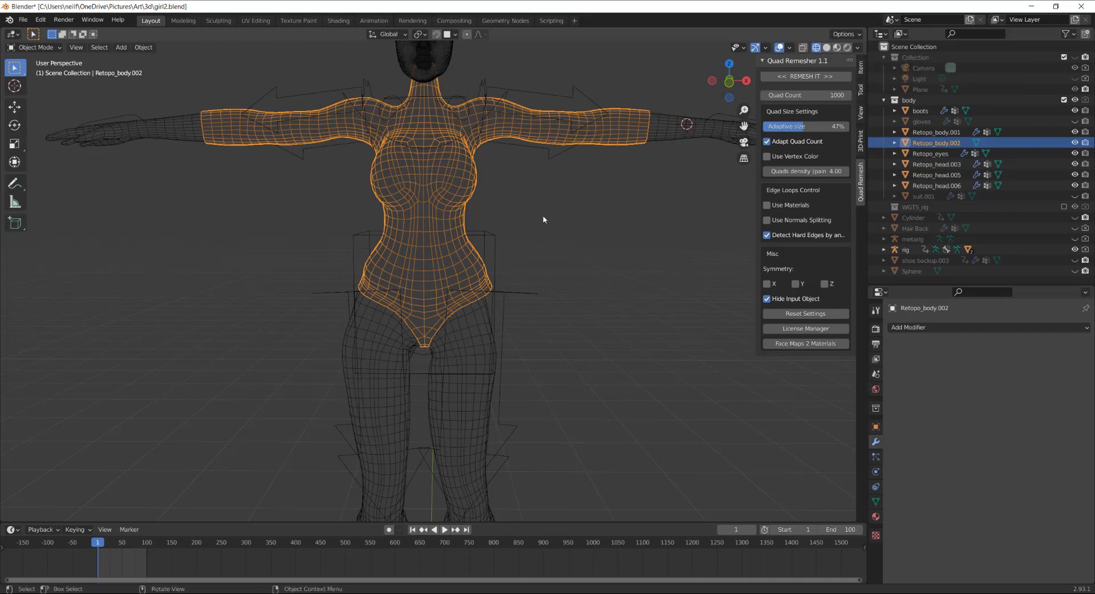
click(875, 516)
click(1088, 338)
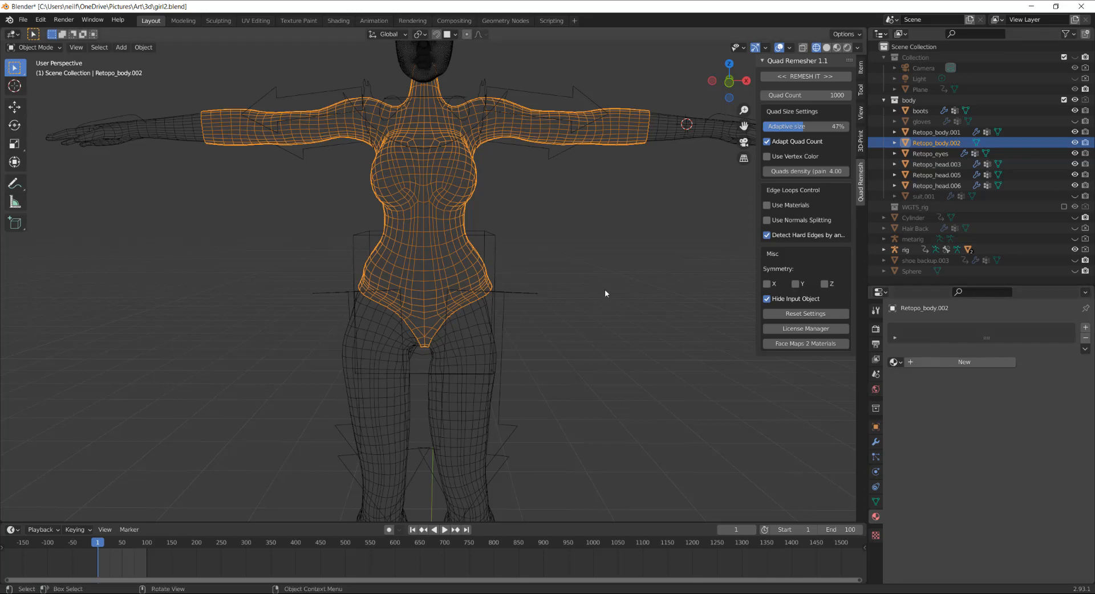
click(836, 47)
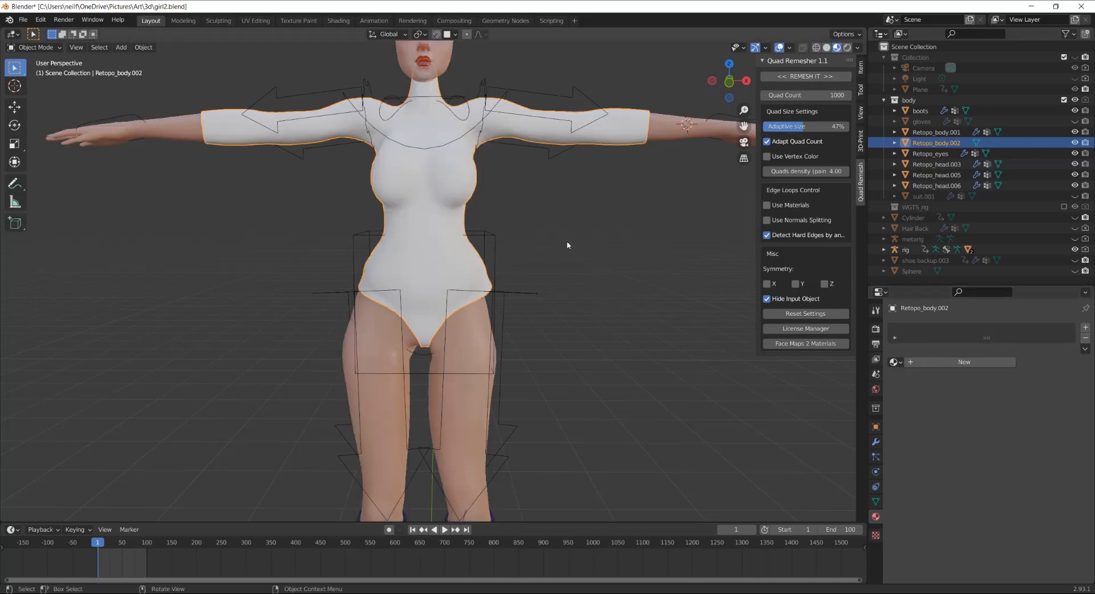
scroll(570, 244, down, 4)
scroll(577, 235, up, 5)
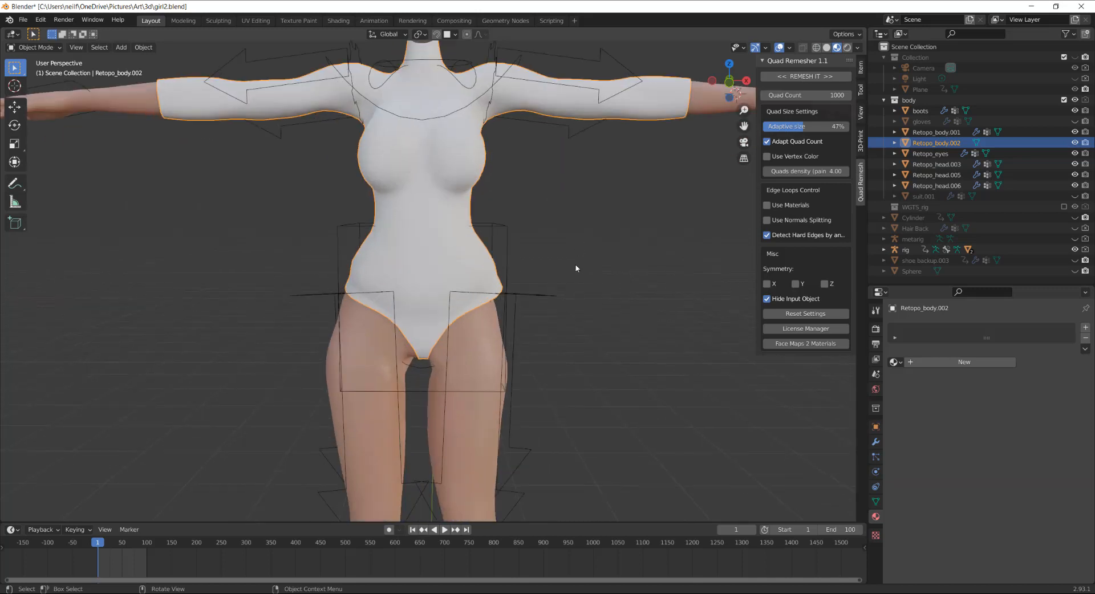
middle_drag(576, 268, 624, 501)
scroll(537, 368, up, 4)
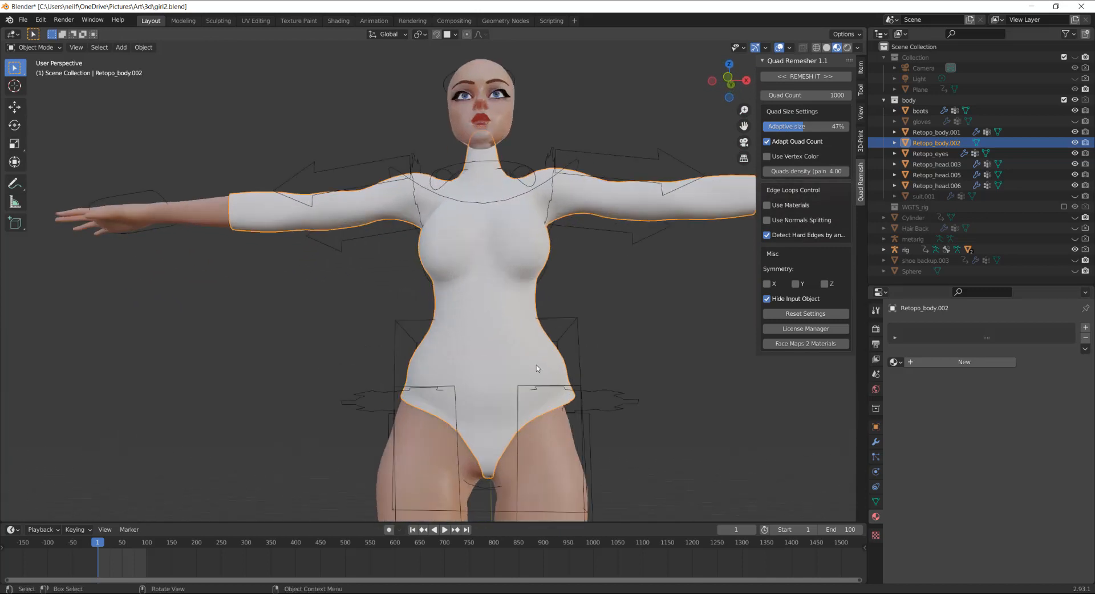
scroll(536, 368, down, 1)
middle_drag(536, 396, 547, 414)
scroll(564, 374, down, 3)
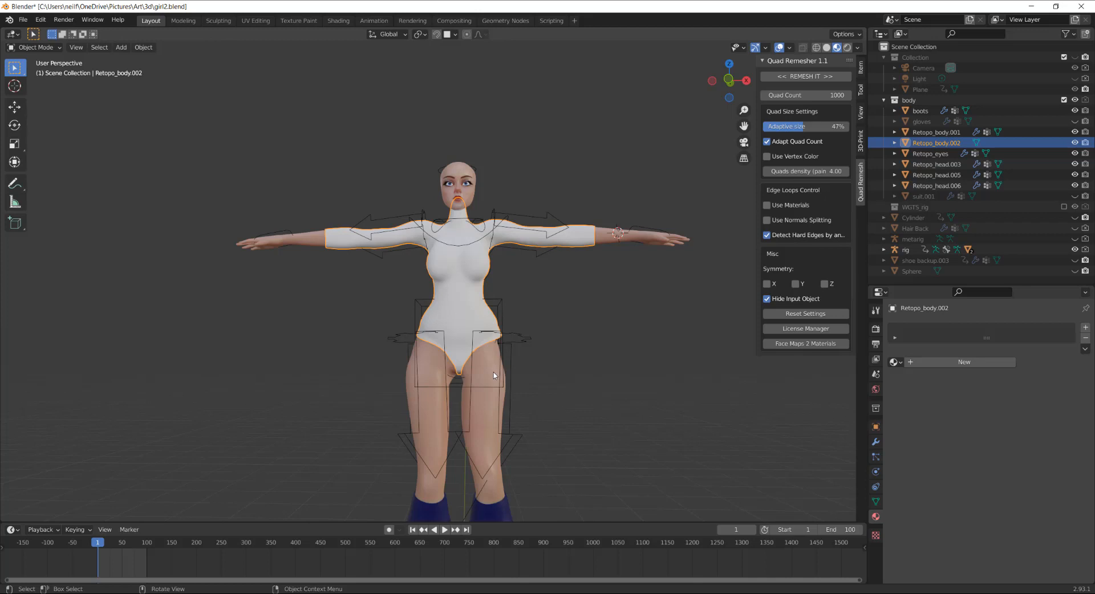
Step: Apply Clear Transform to the rig in Pose Mode, and return to Object Mode
click(495, 375)
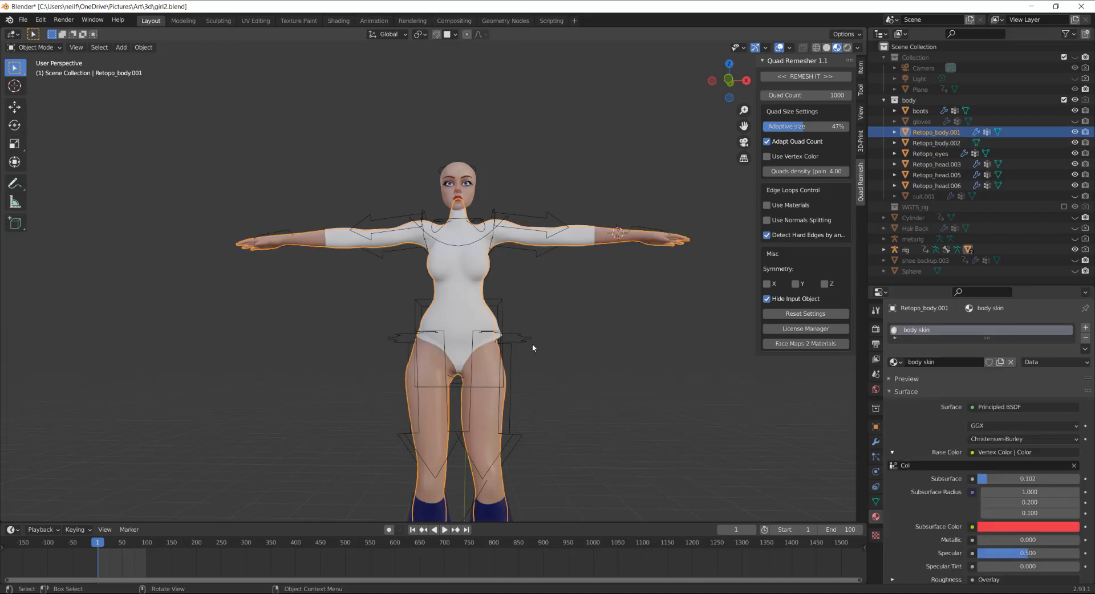
click(519, 341)
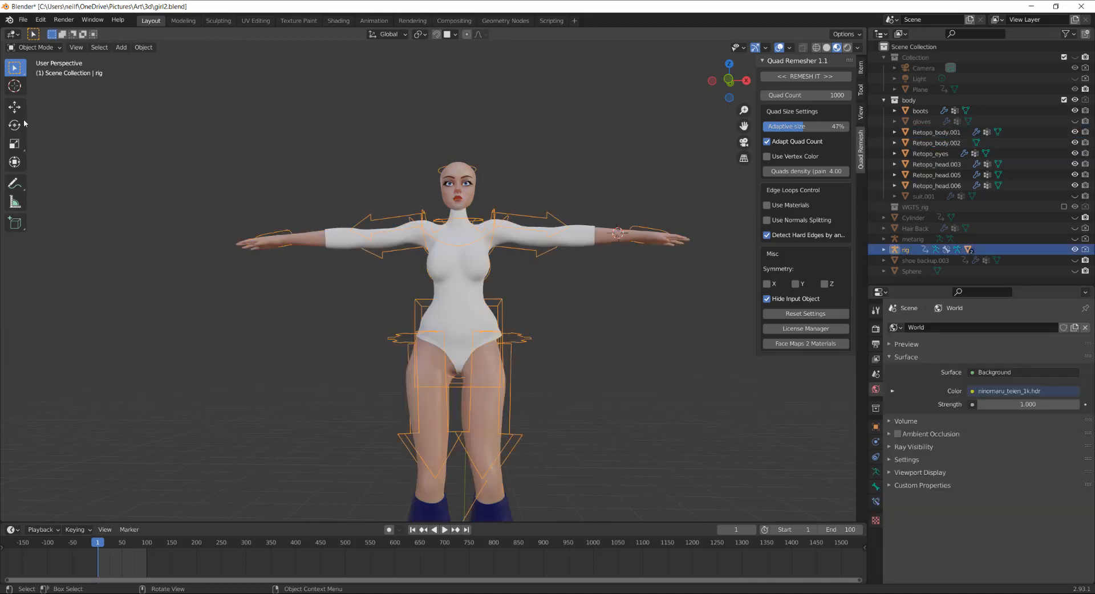
click(35, 47)
click(35, 82)
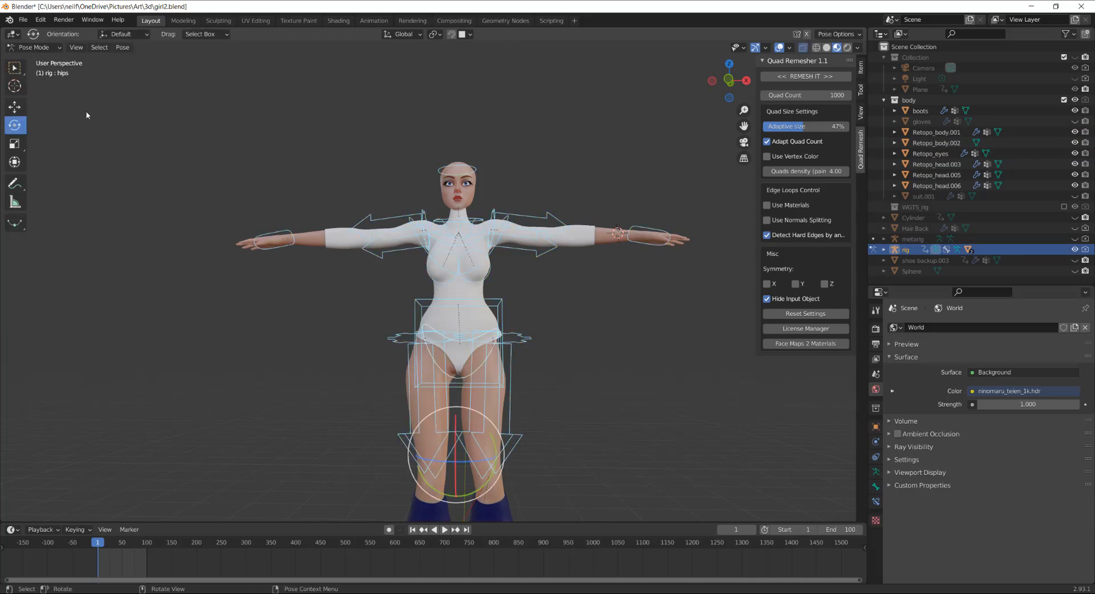
click(127, 53)
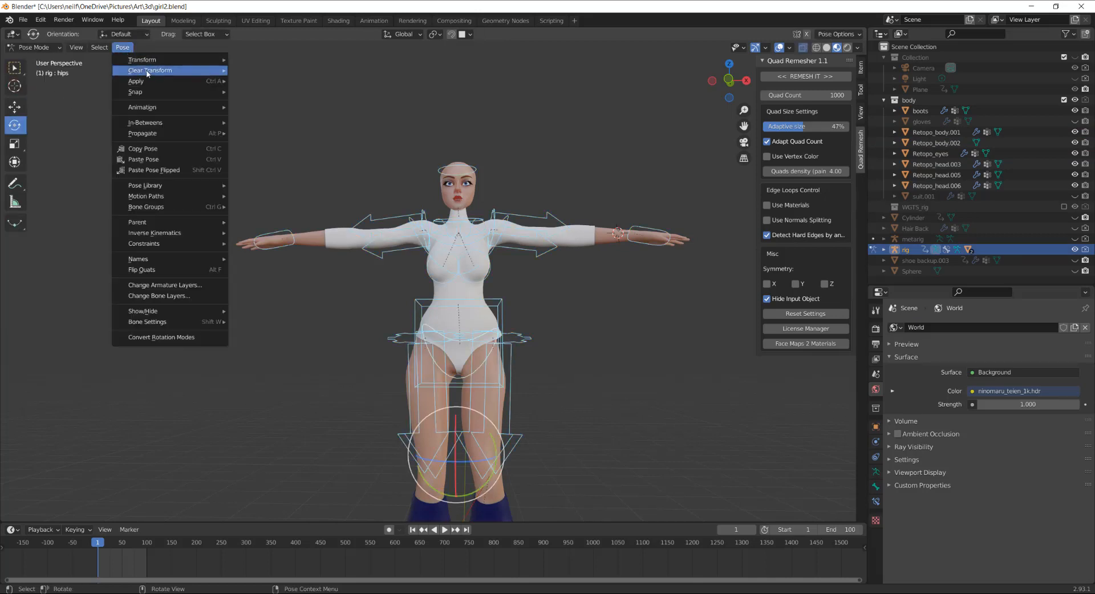
mouse_move(189, 68)
click(262, 75)
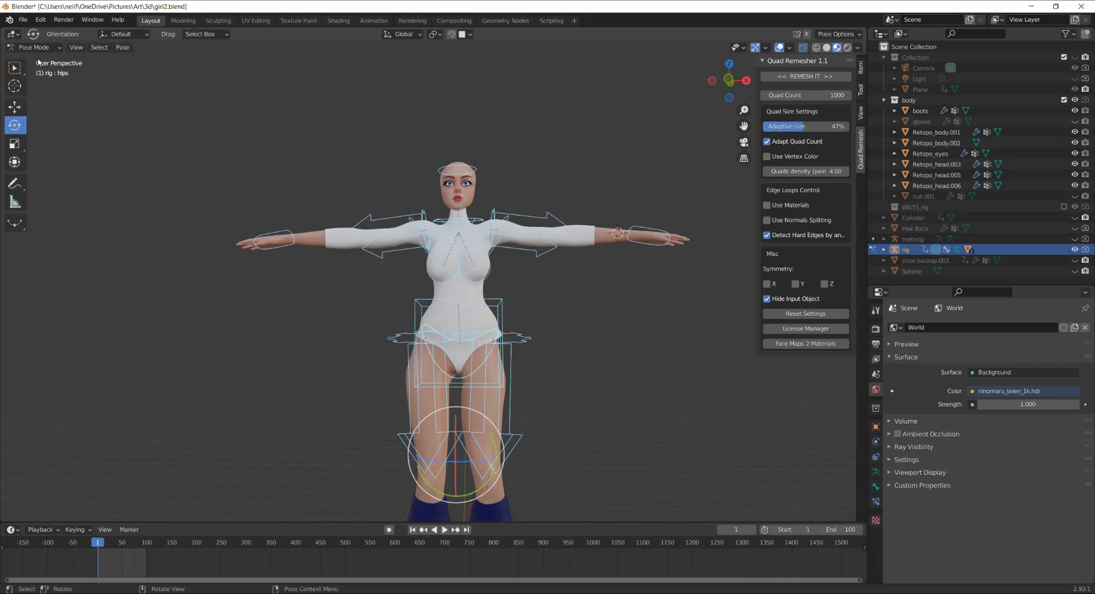
click(34, 48)
click(36, 59)
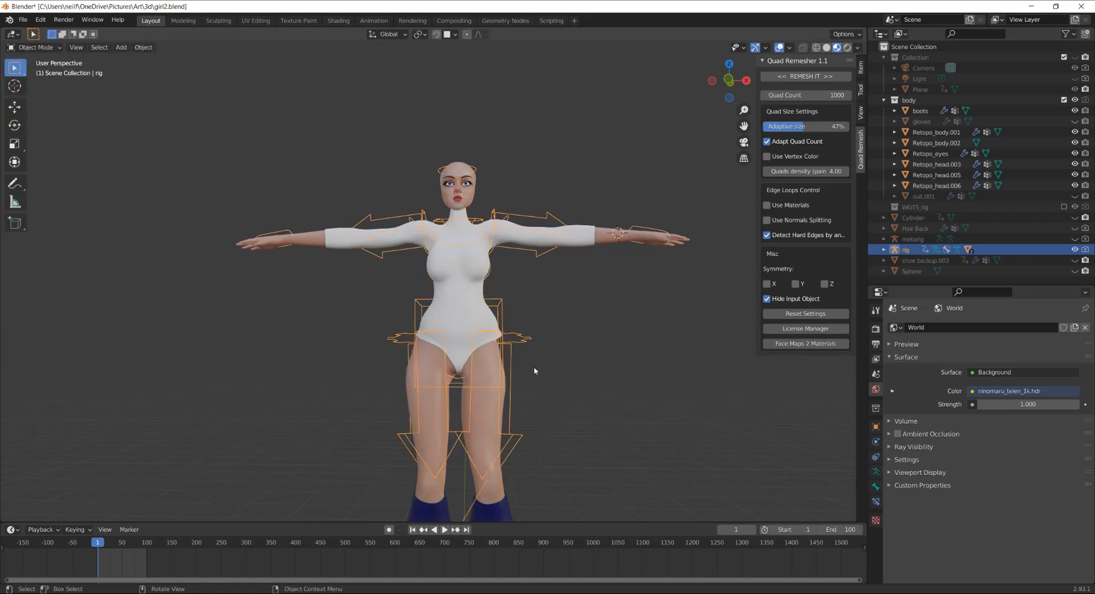
Step: Symmetrize the body mesh from -X to +X in Sculpt Mode, and save the file
click(494, 402)
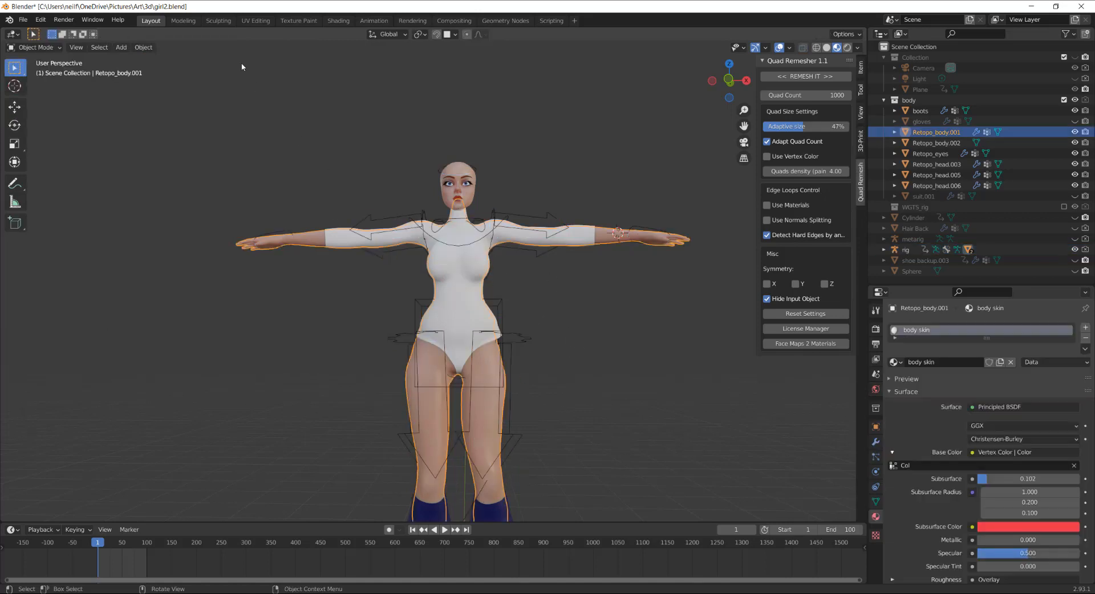
click(221, 21)
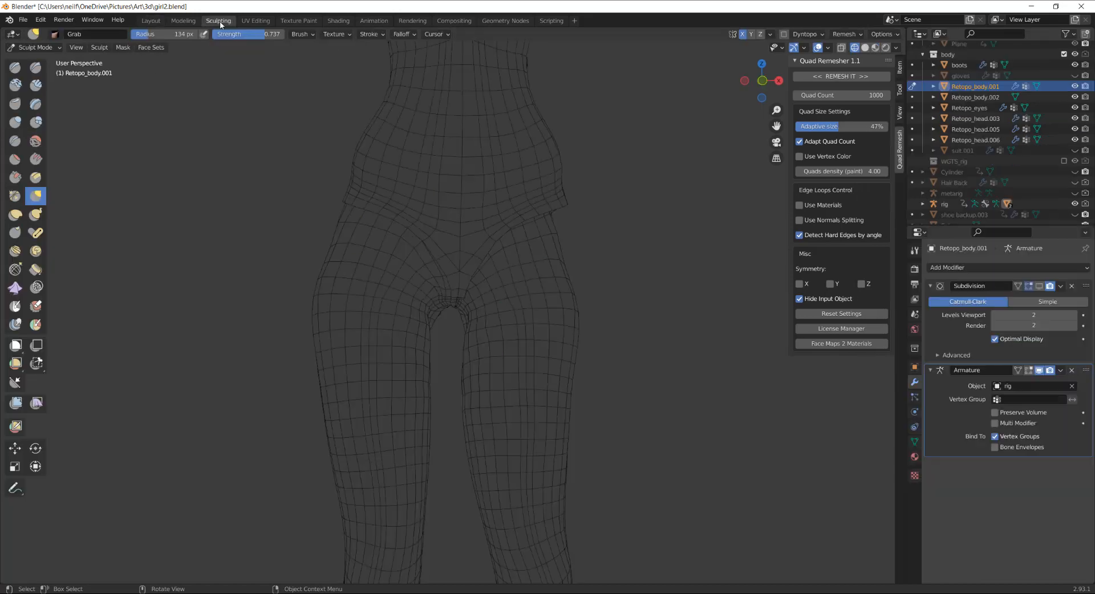
scroll(669, 189, down, 3)
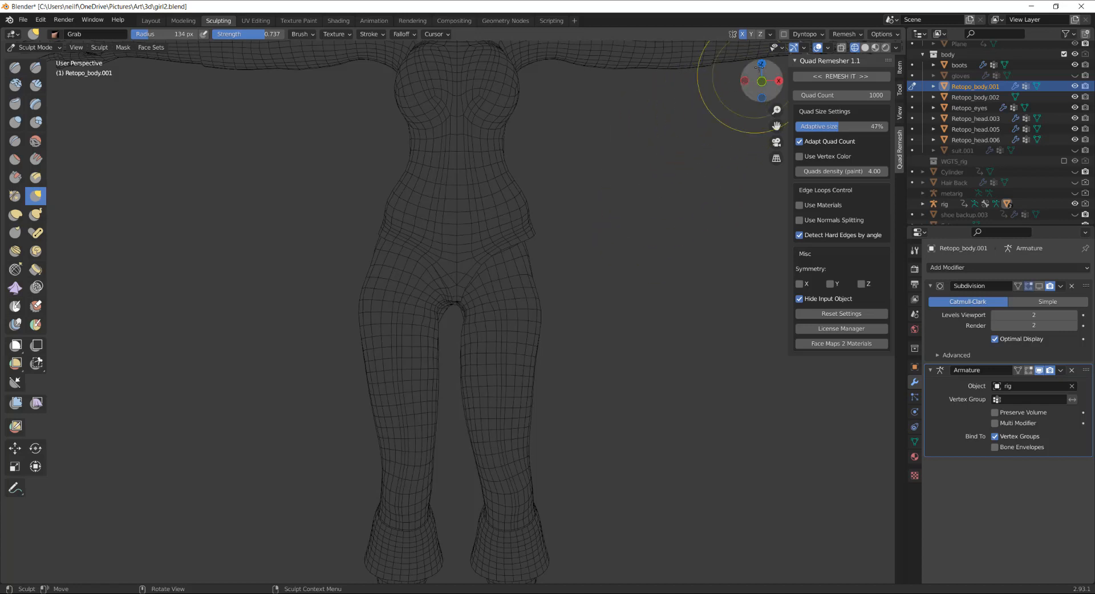
click(771, 34)
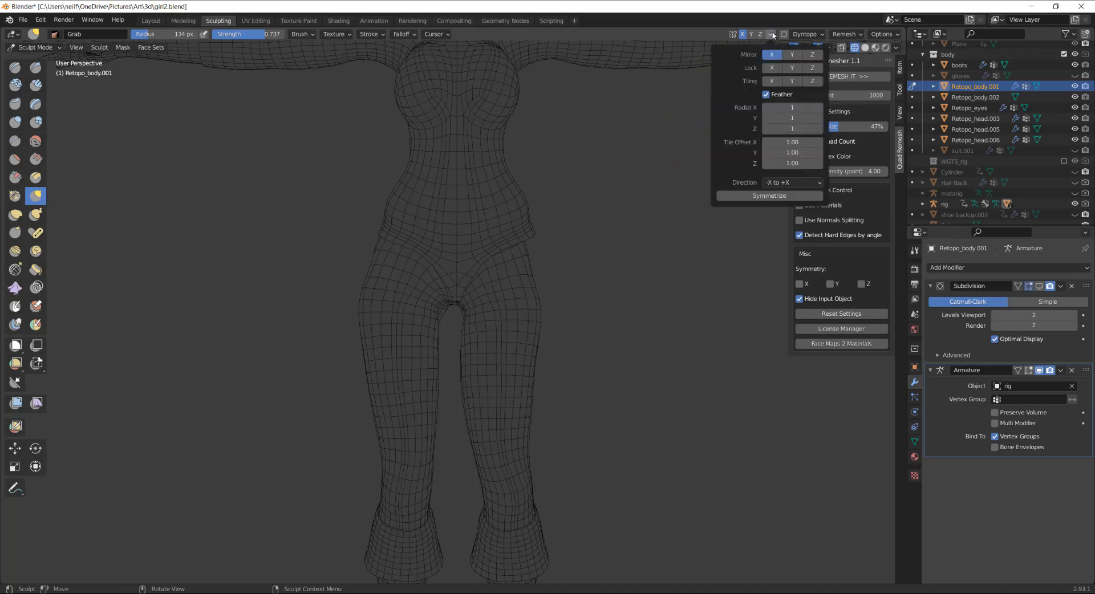
click(768, 194)
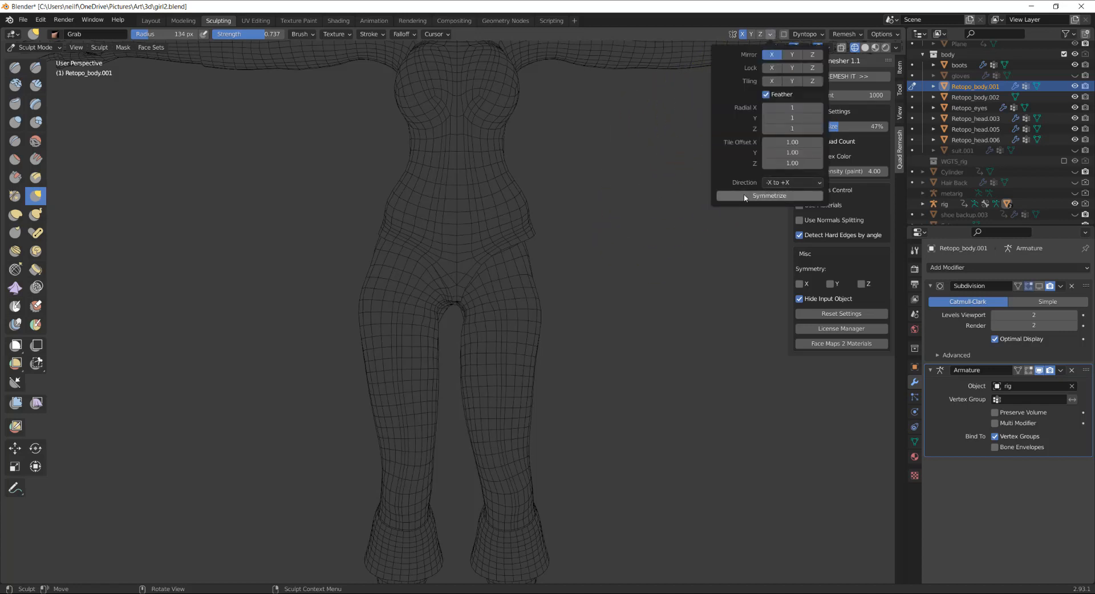
click(745, 197)
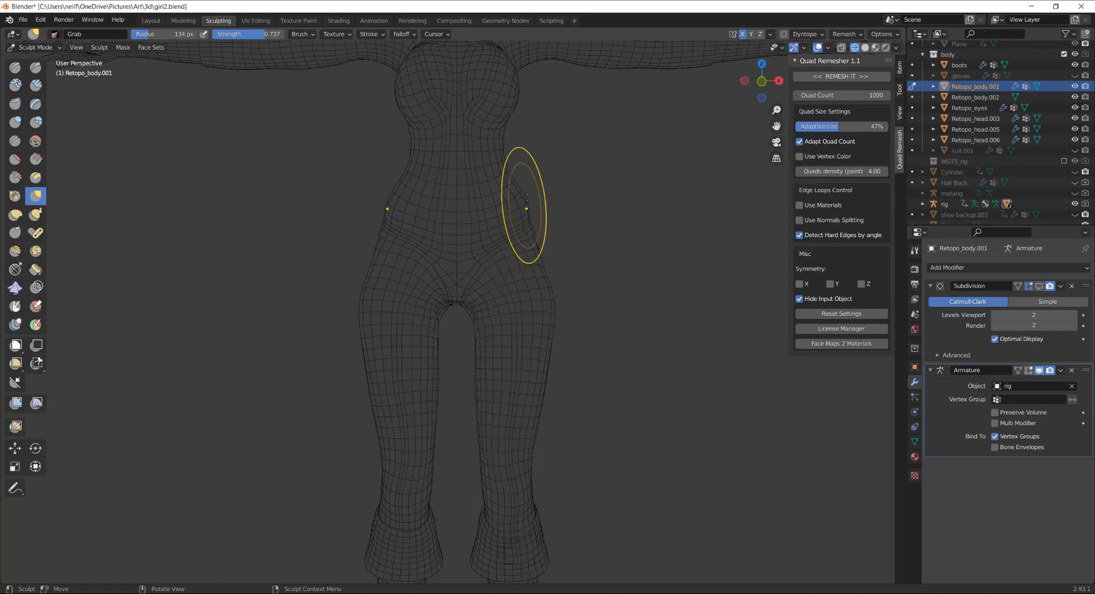
click(151, 21)
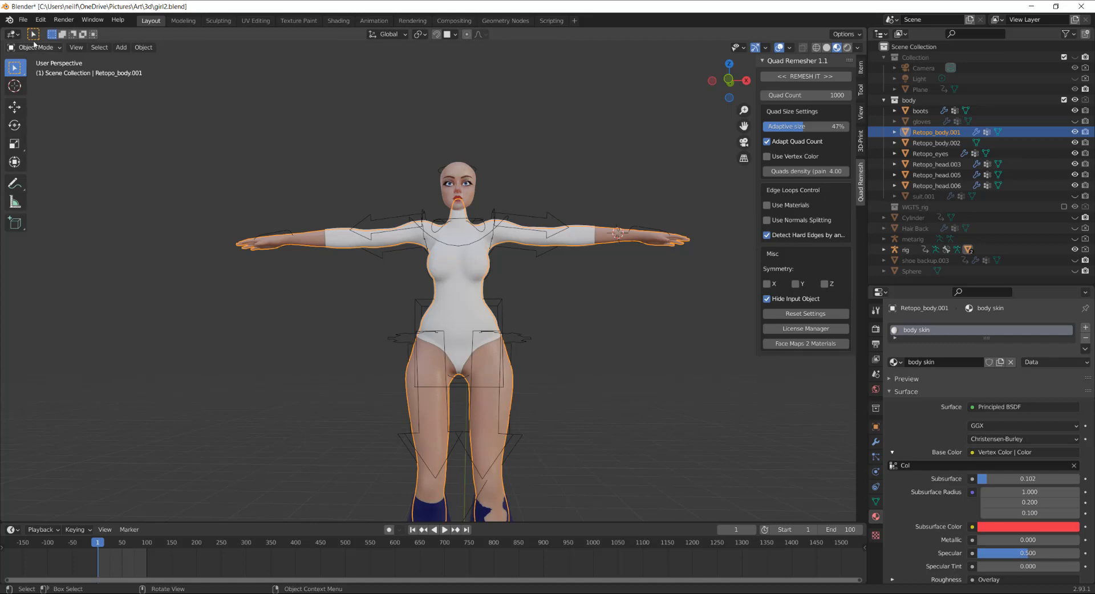
click(23, 20)
click(34, 97)
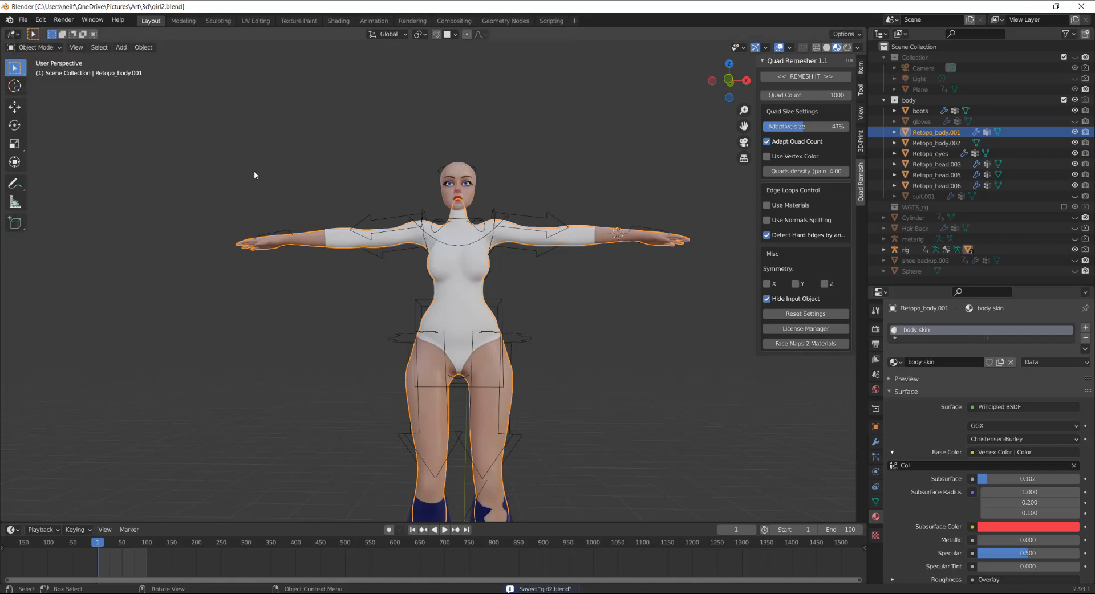
Step: Symmetrize the bodysuit mesh (Retopo_body.002) from -X to +X in Sculpt Mode, and return to the Layout workspace
middle_drag(254, 170, 573, 268)
scroll(529, 272, up, 2)
click(478, 277)
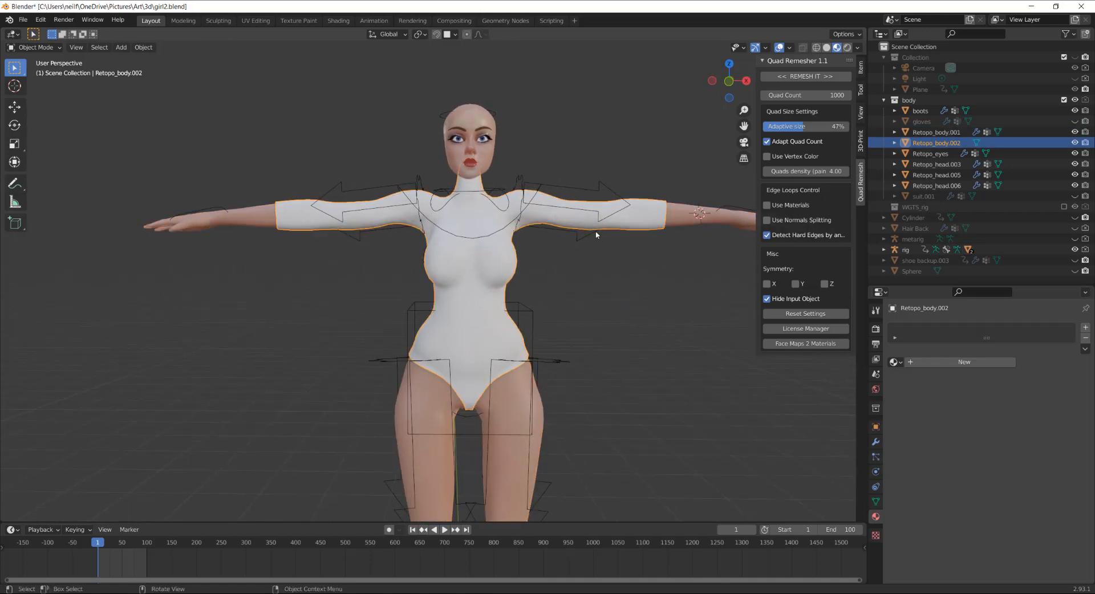
click(218, 21)
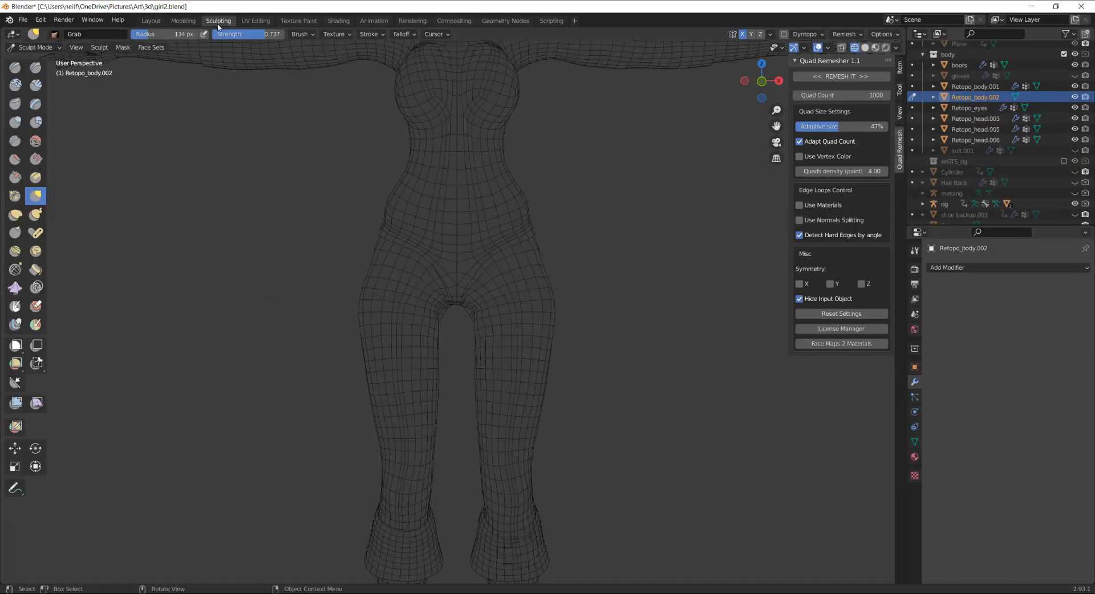
click(769, 35)
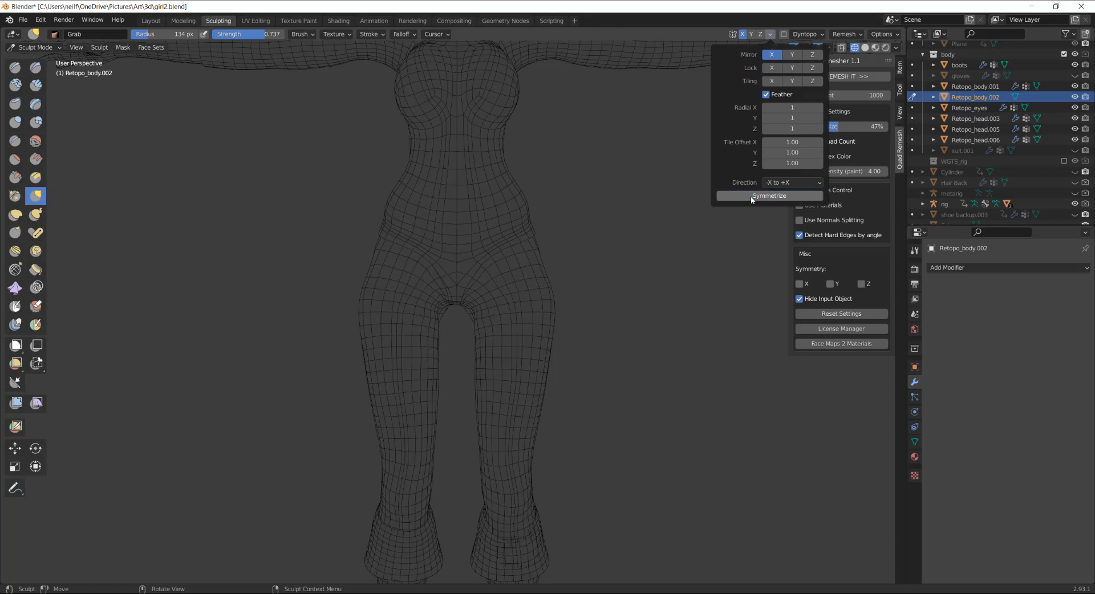
click(158, 21)
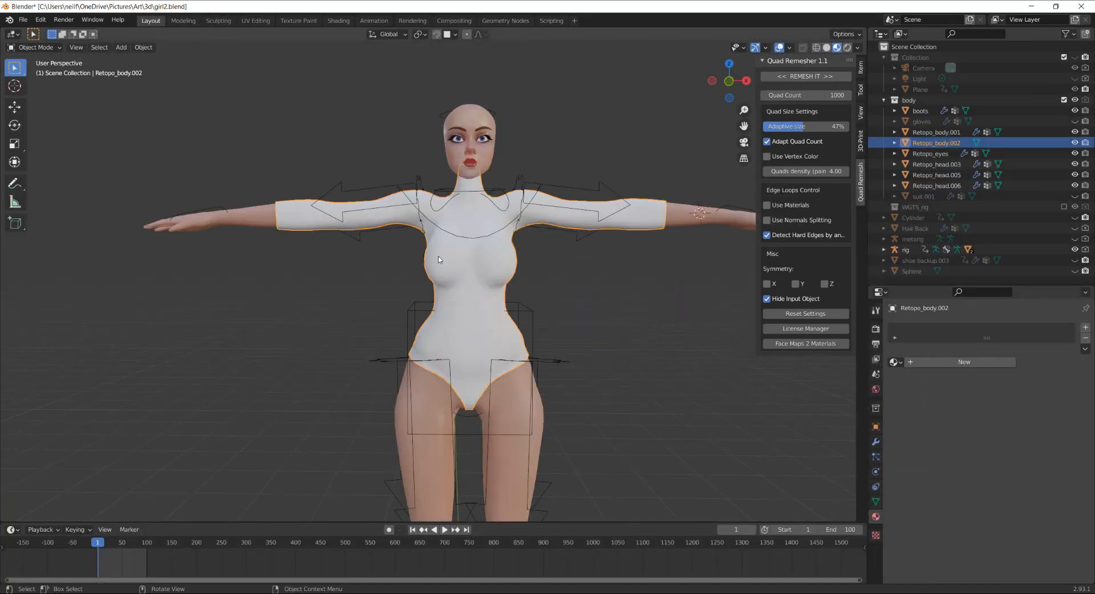
middle_drag(501, 285, 471, 320)
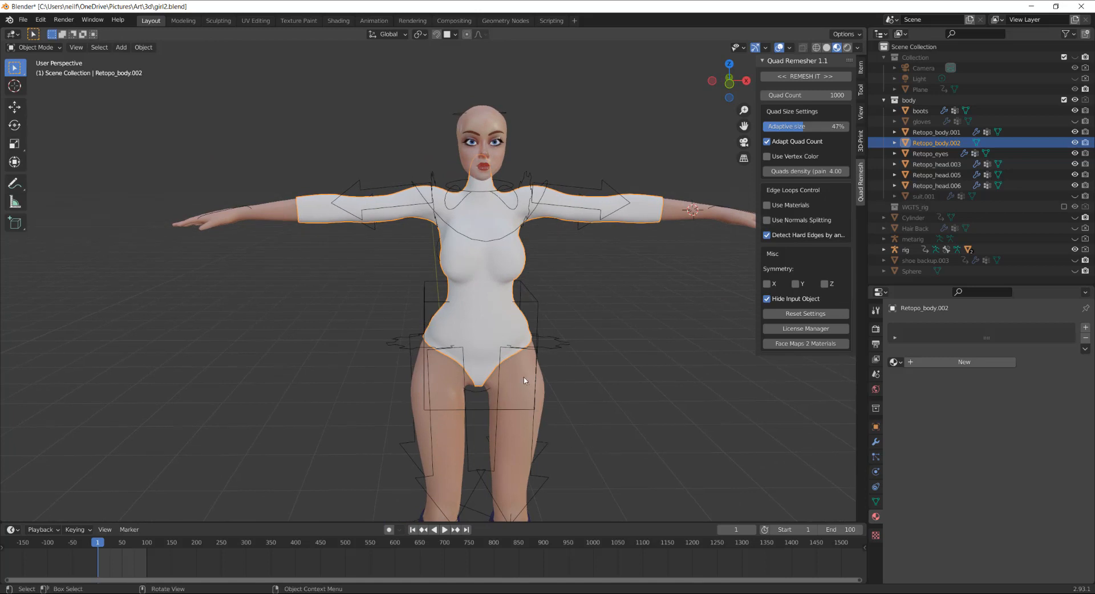
middle_drag(414, 221, 564, 290)
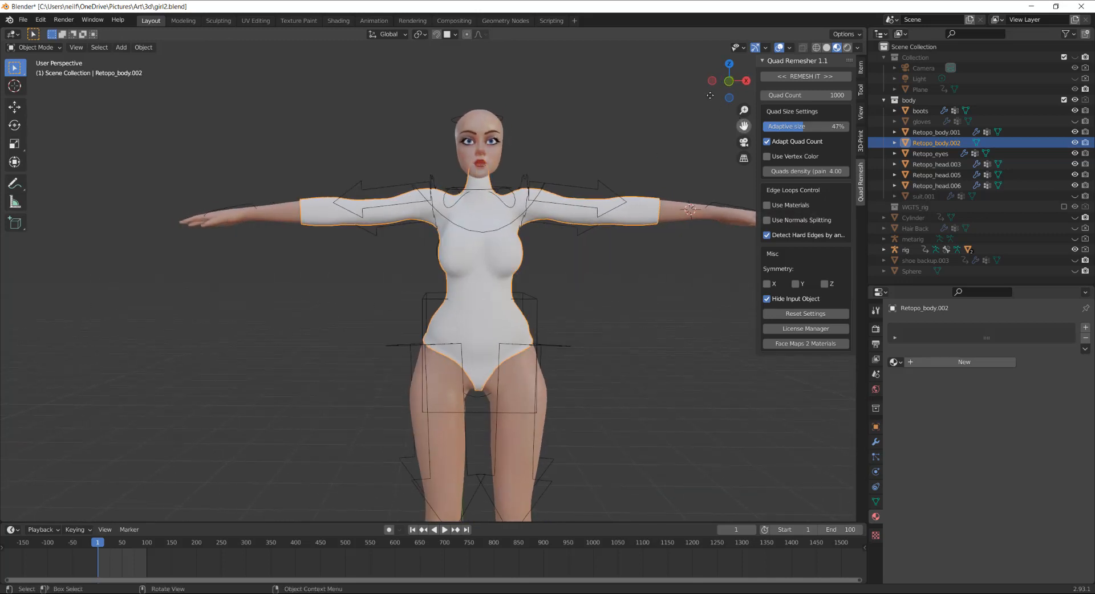
mouse_move(743, 125)
mouse_down()
mouse_move(691, 100)
mouse_move(739, 122)
mouse_up()
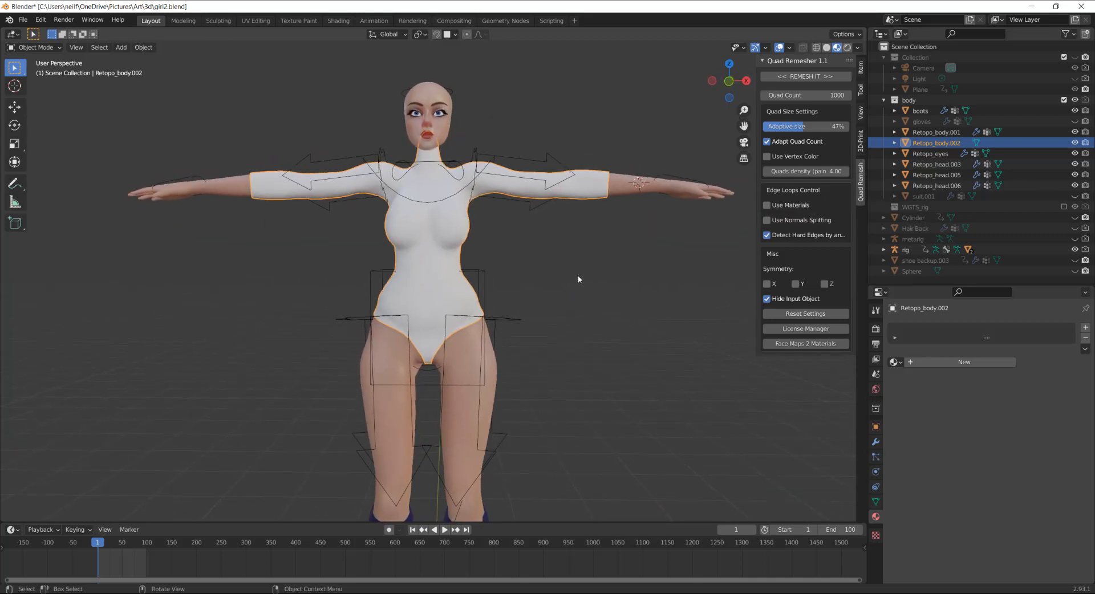
click(457, 394)
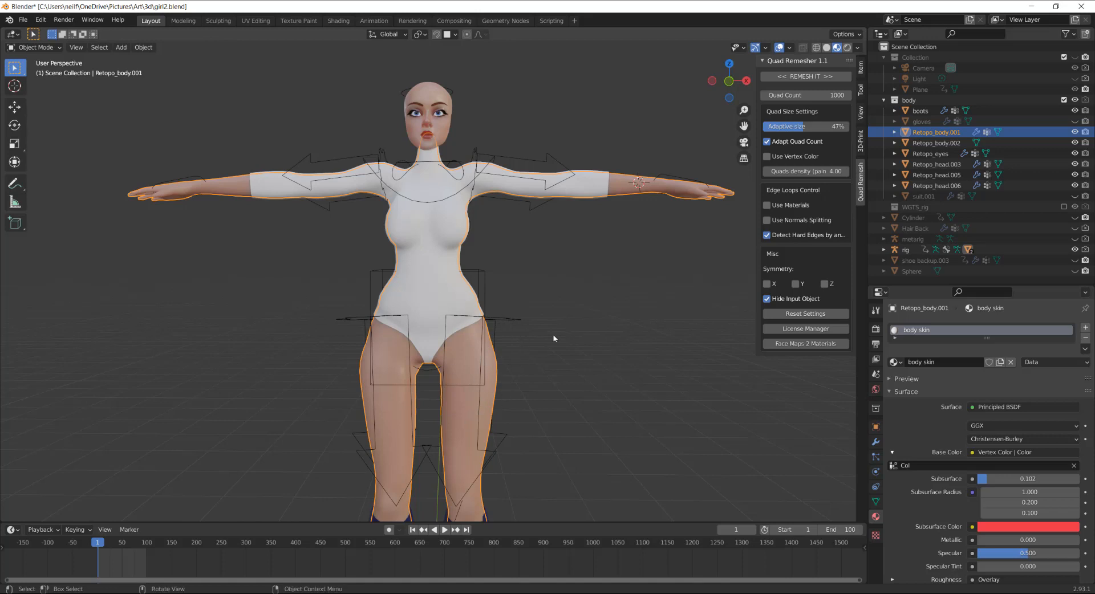
shift+click(502, 317)
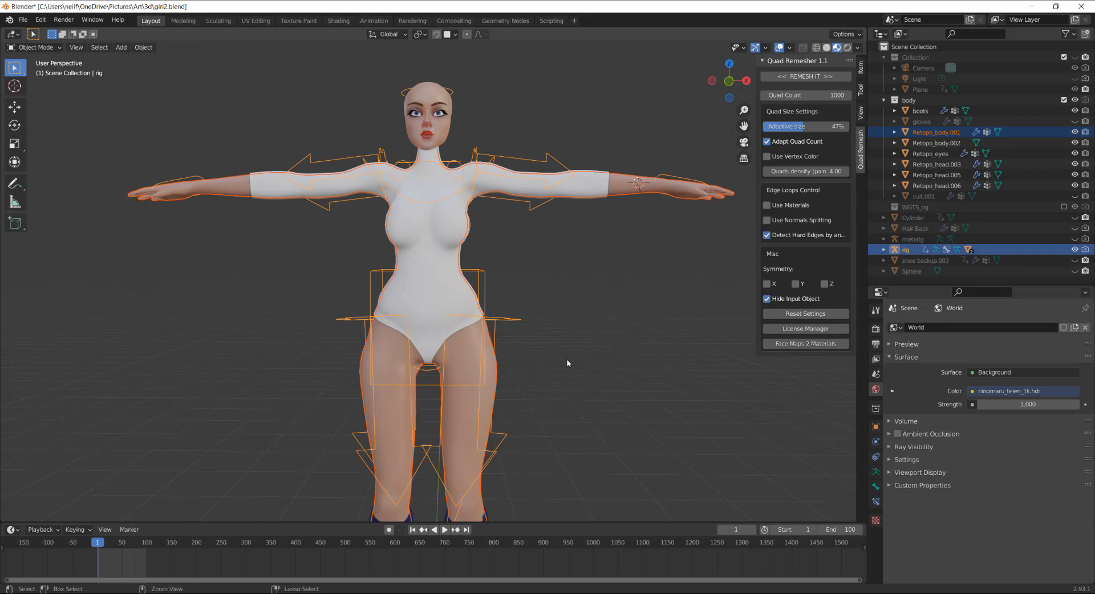
key(ctrl+p)
click(526, 339)
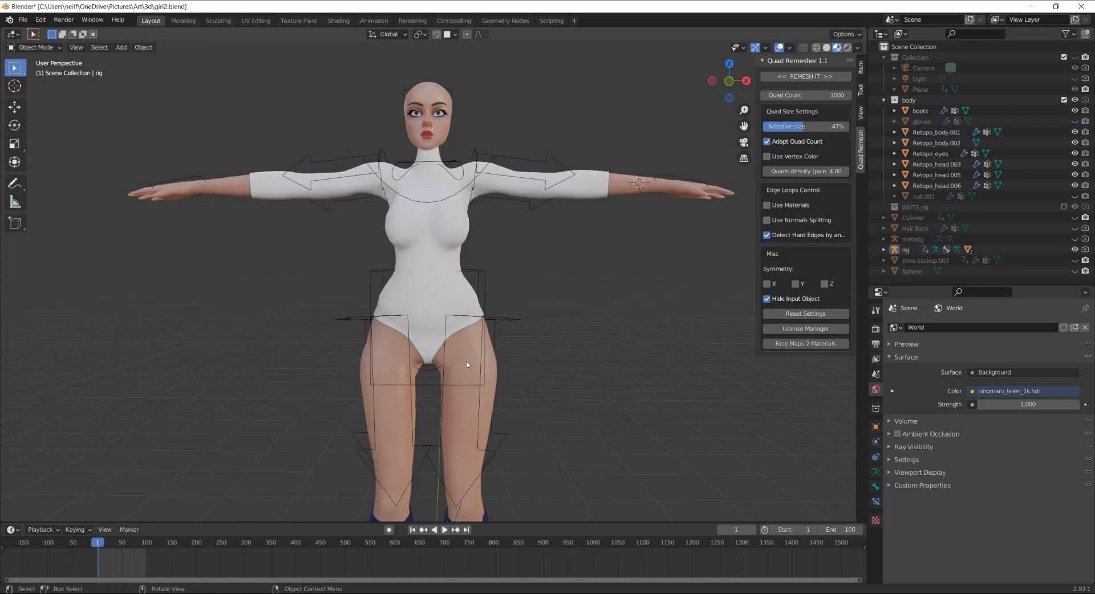
Step: Transfer the weights from the body to the bodysuit in Weight Paint mode, with the bodysuit as the active object
click(465, 367)
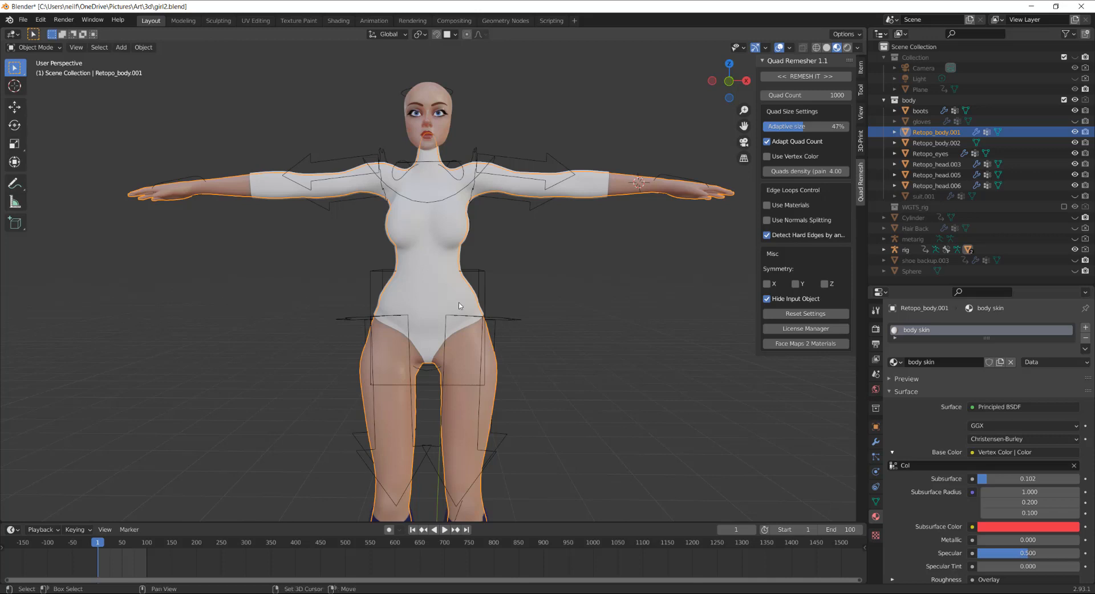
shift+click(443, 275)
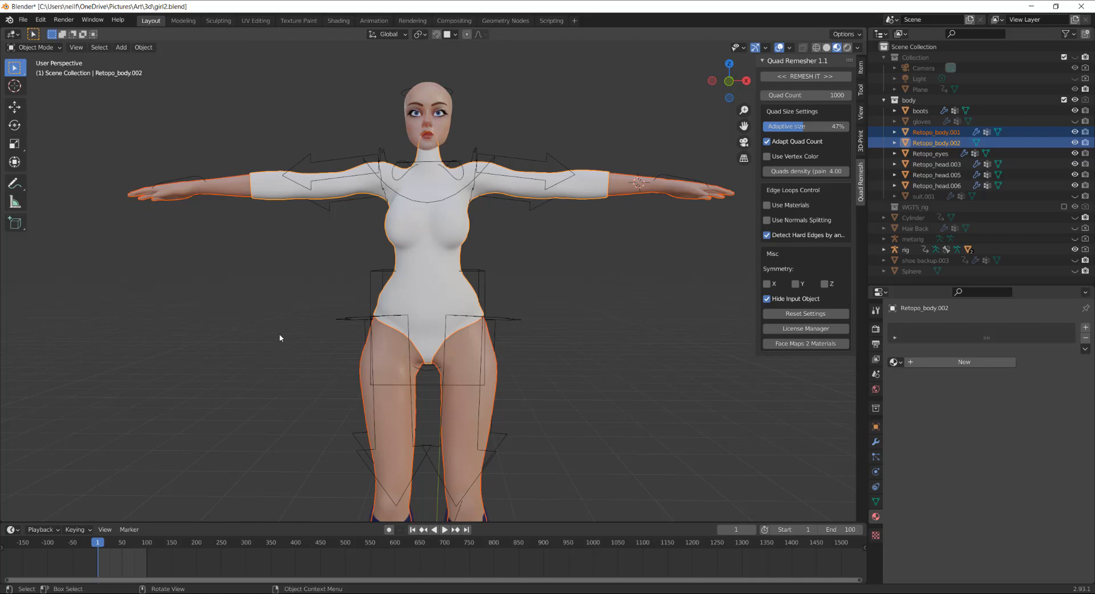
click(57, 50)
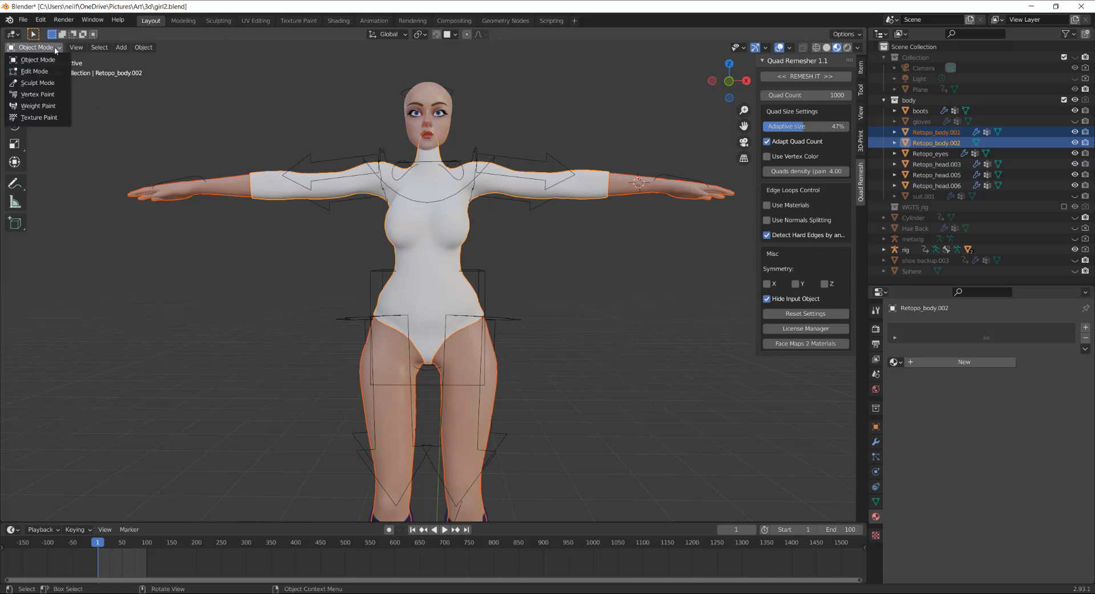
click(46, 105)
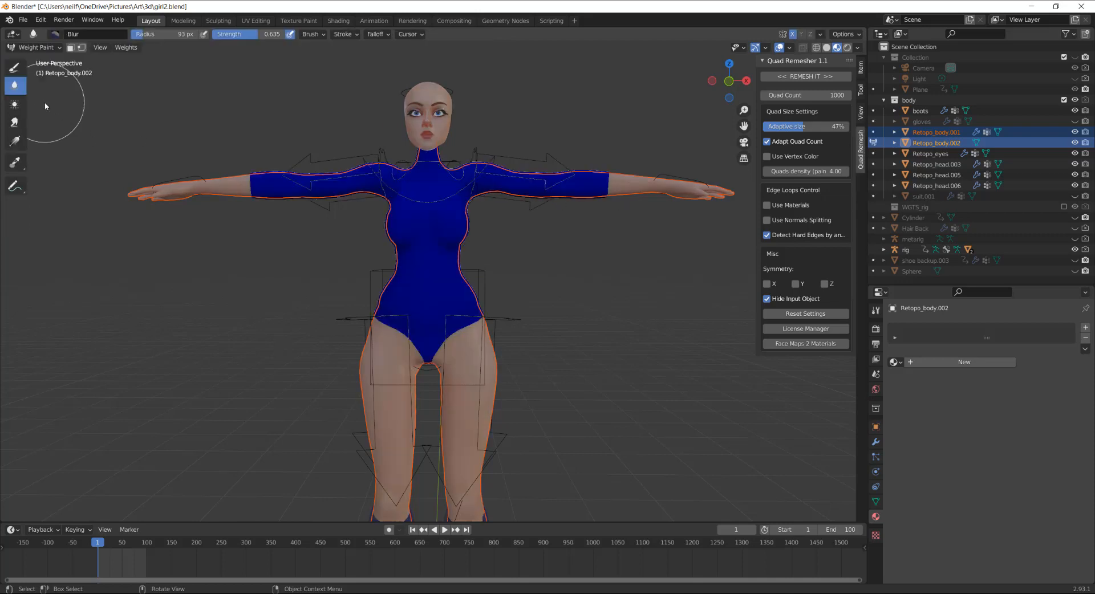
click(127, 48)
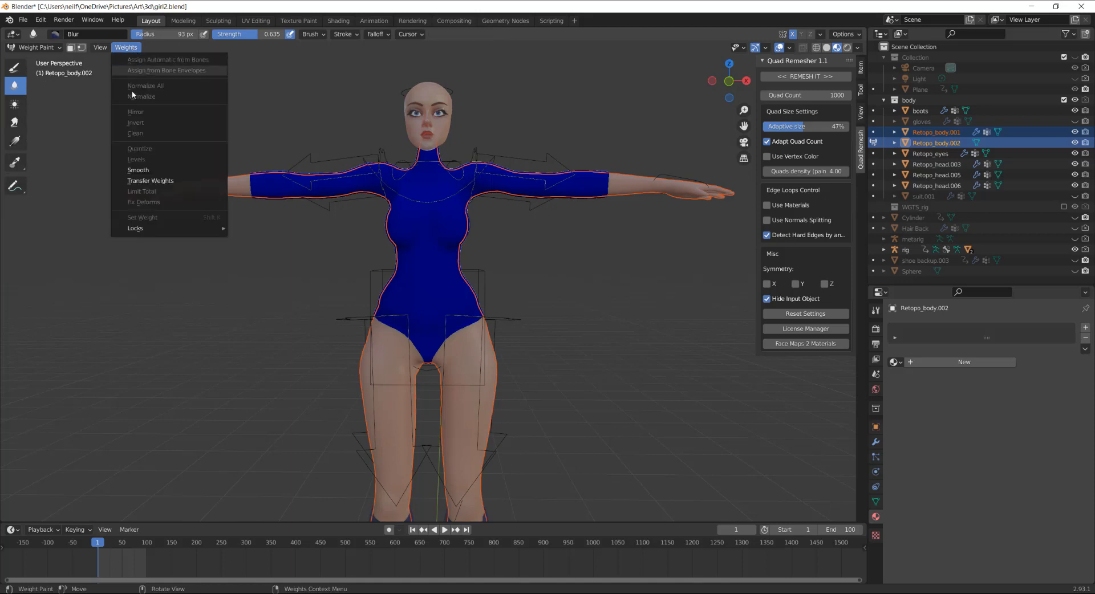
click(152, 181)
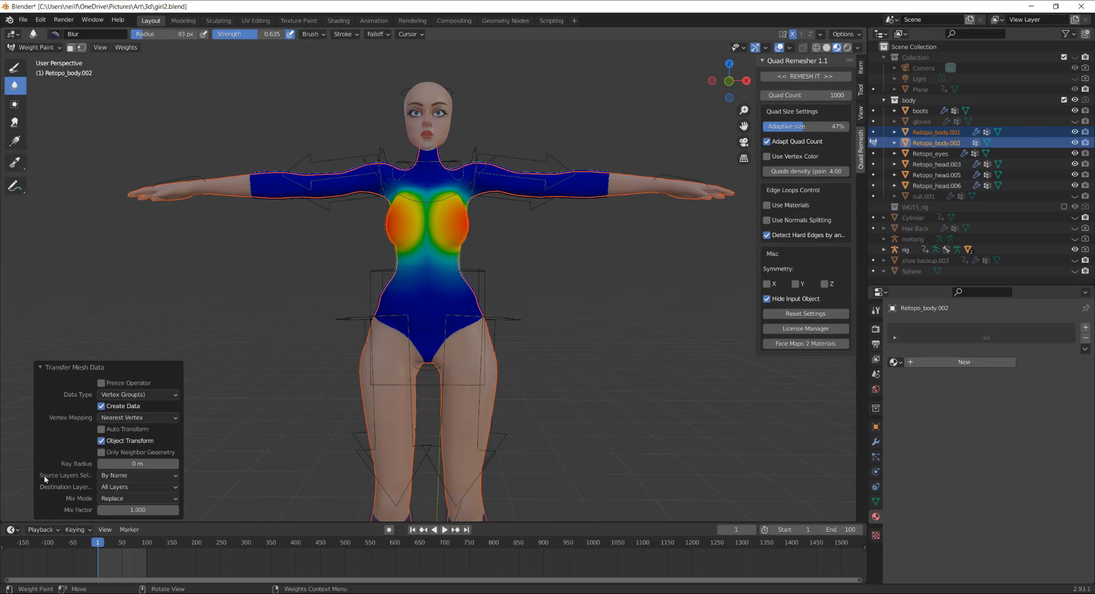
Step: Try Active Layer as the weight transfer's source layers selection, set it back to By Name, and return to Object Mode
click(125, 475)
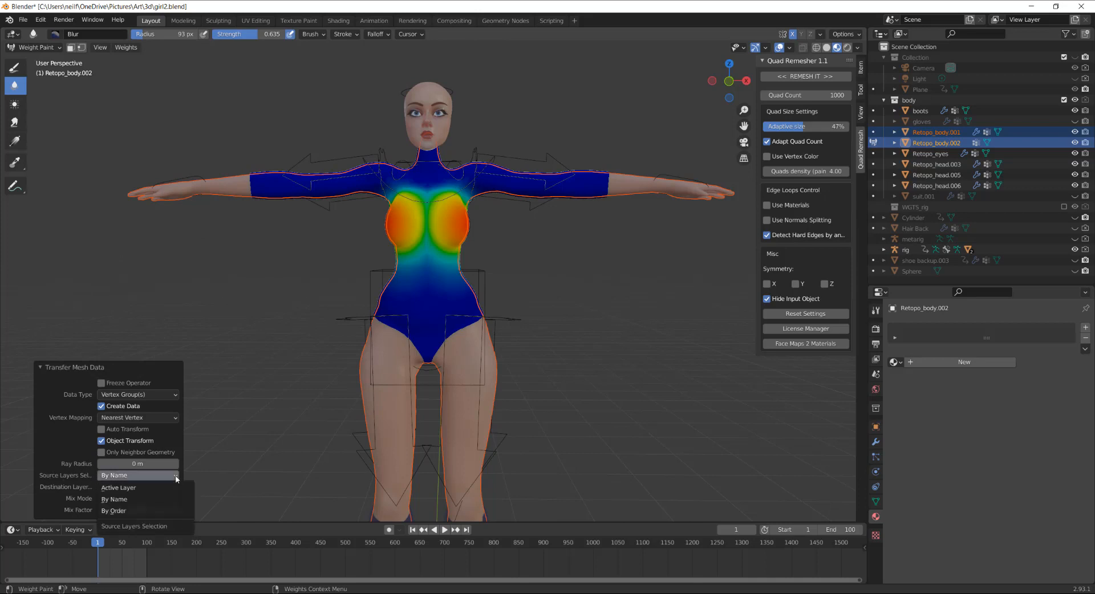
click(127, 489)
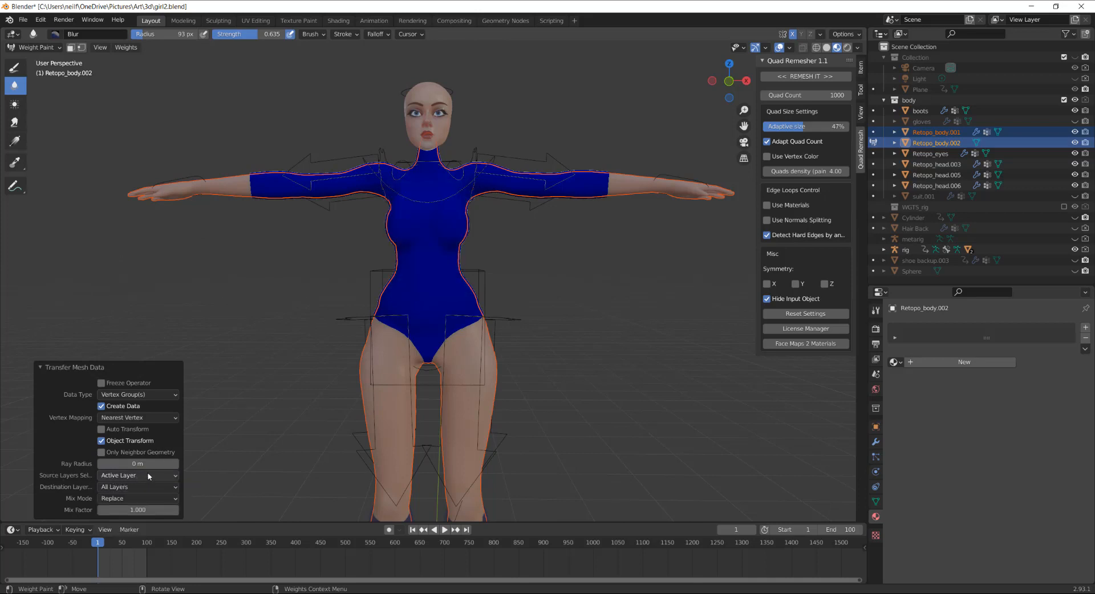
click(149, 476)
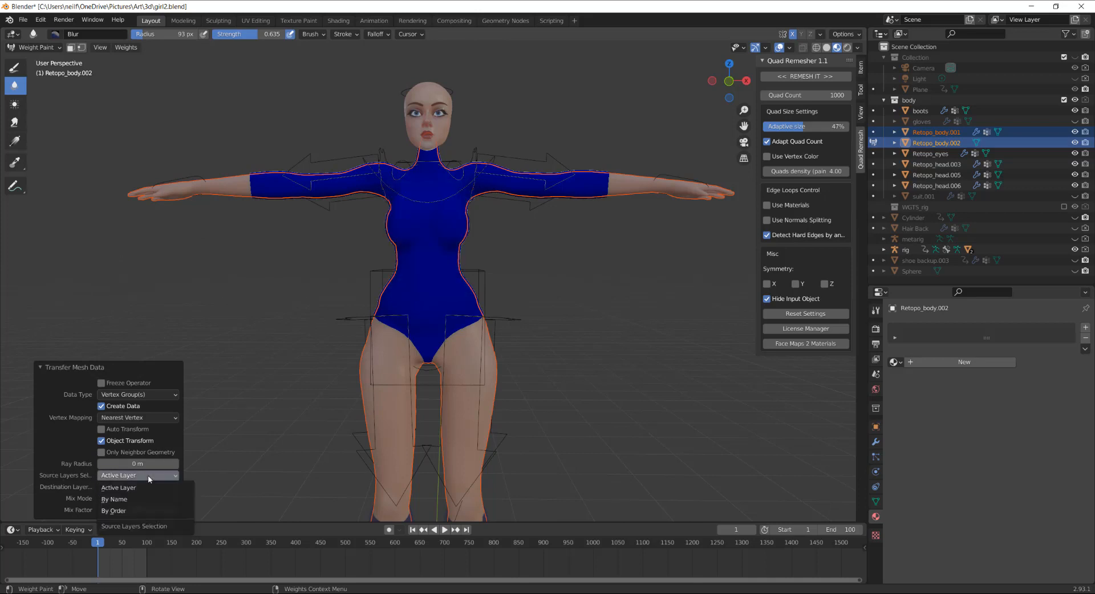
click(127, 500)
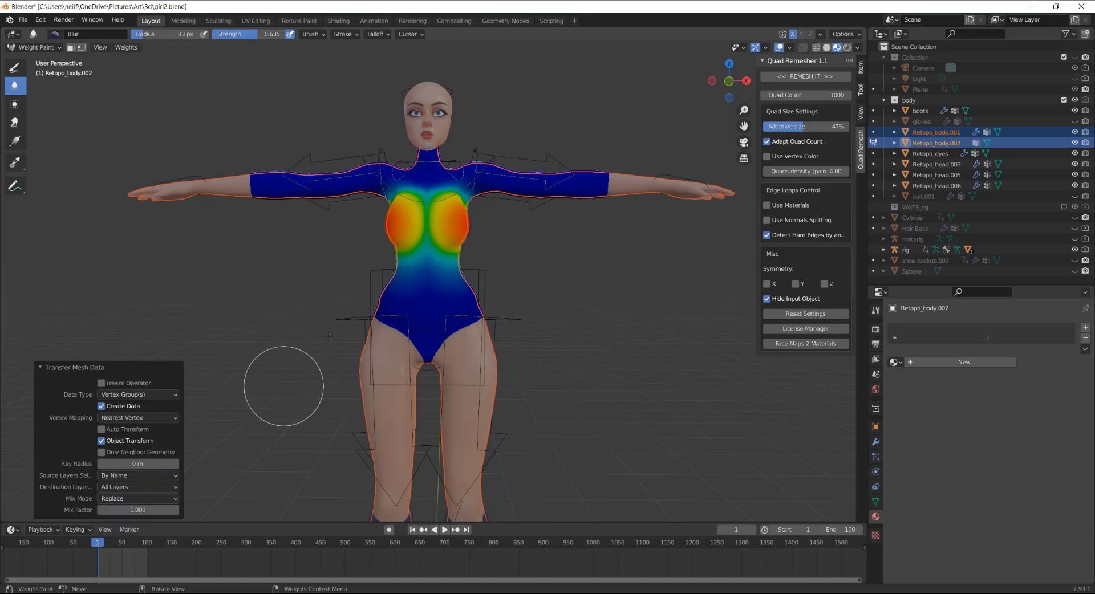
click(57, 48)
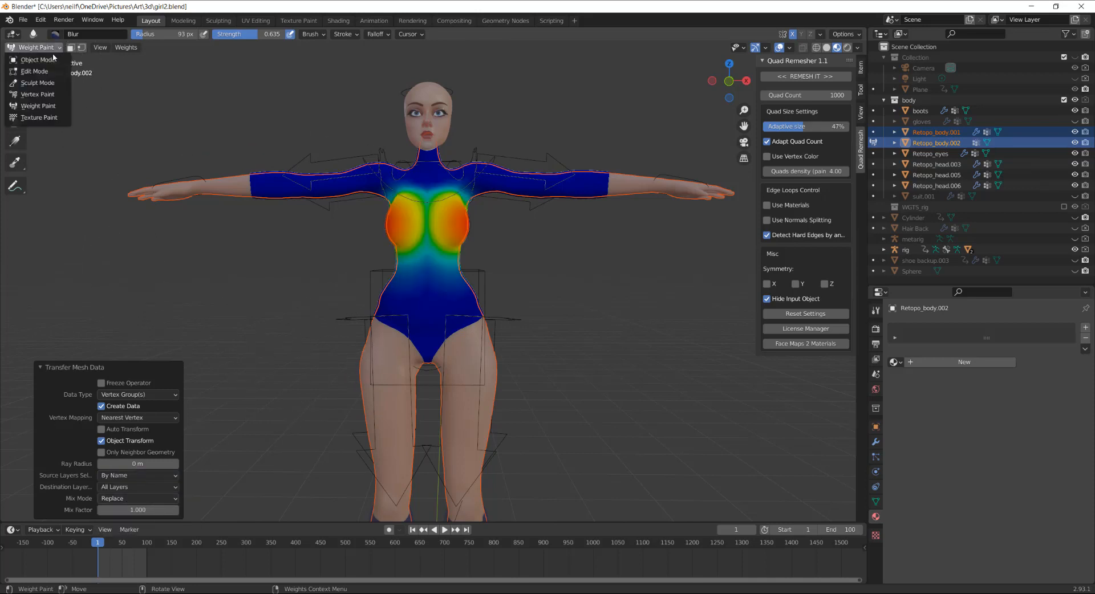
click(38, 60)
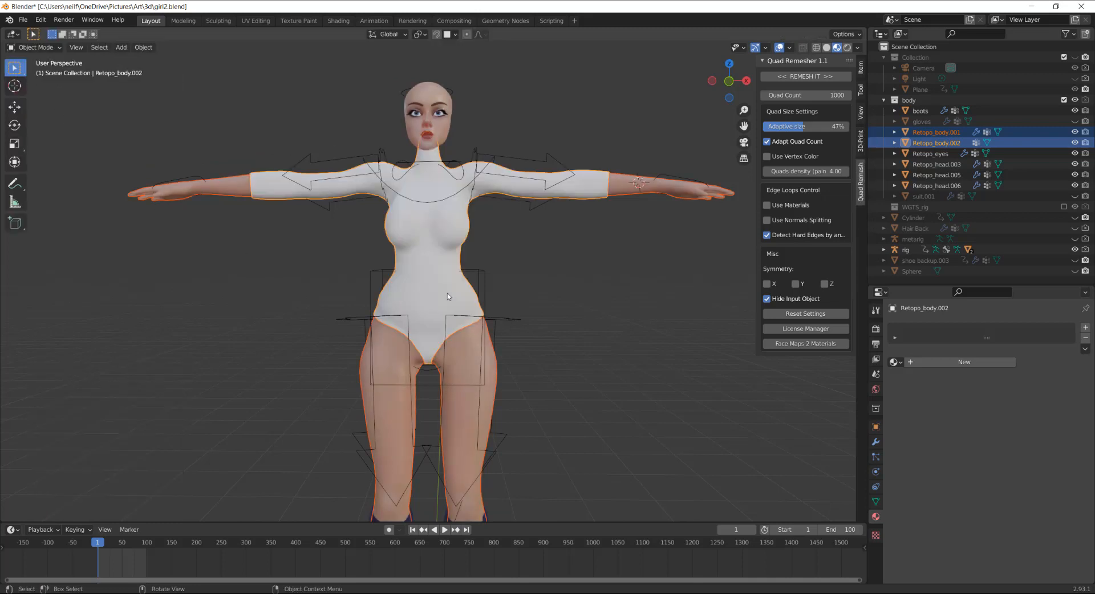
Step: Test the rig in Pose Mode by moving the left foot IK control, undo the move, and return to Object Mode
scroll(447, 293, down, 4)
click(474, 303)
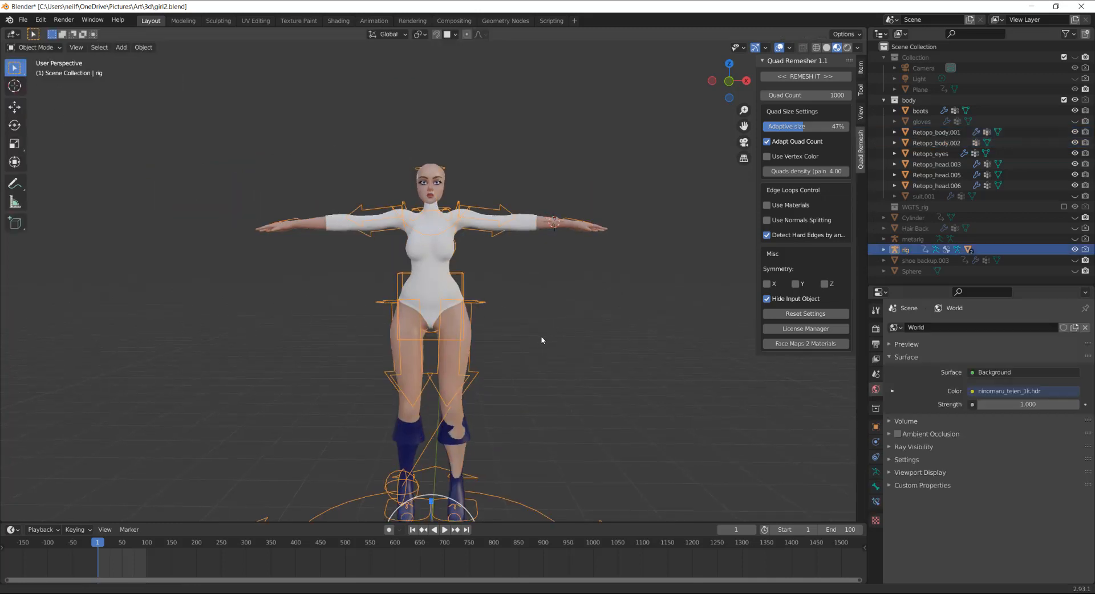
shift+middle_drag(541, 340, 542, 271)
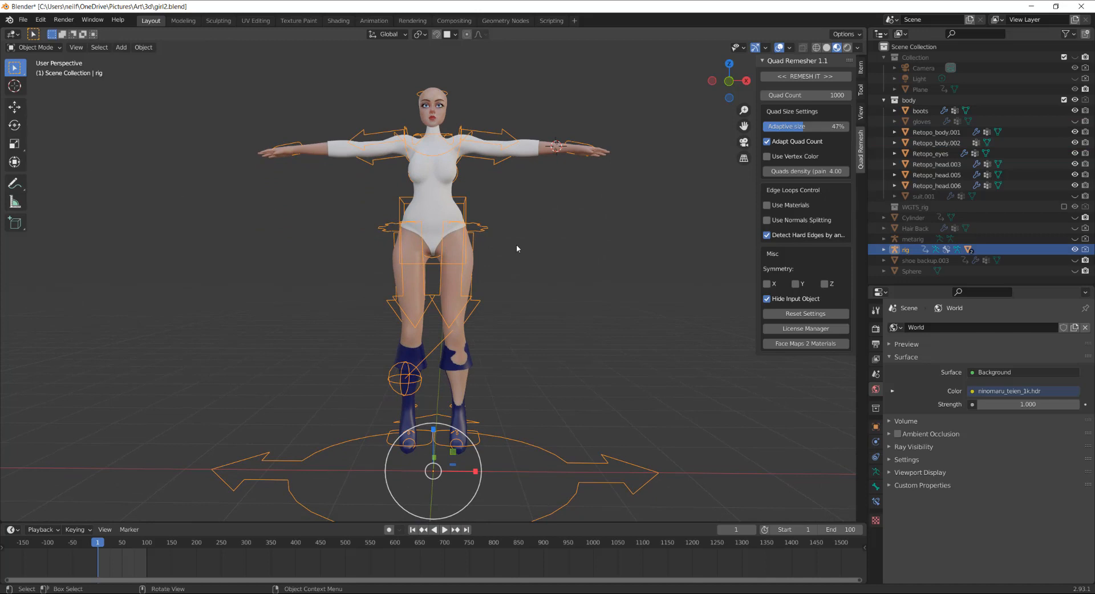
click(58, 49)
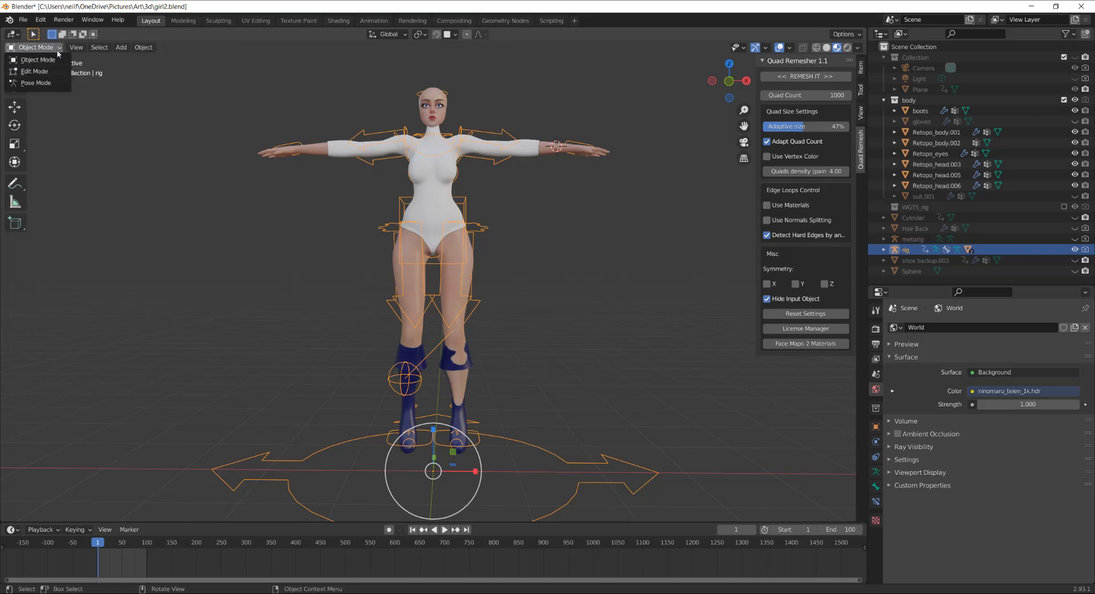
click(49, 87)
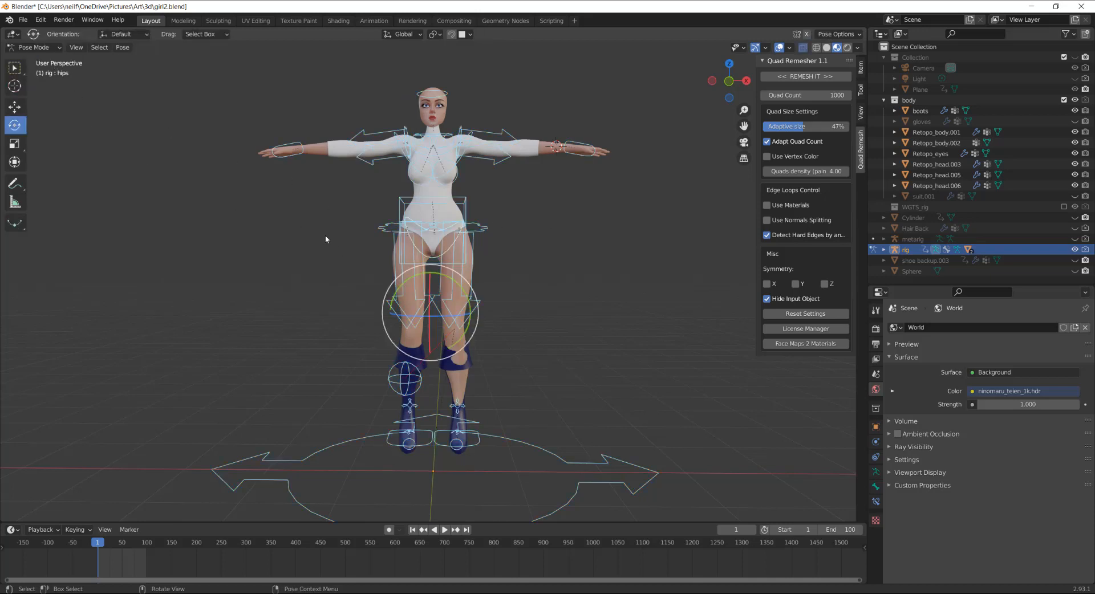
click(481, 440)
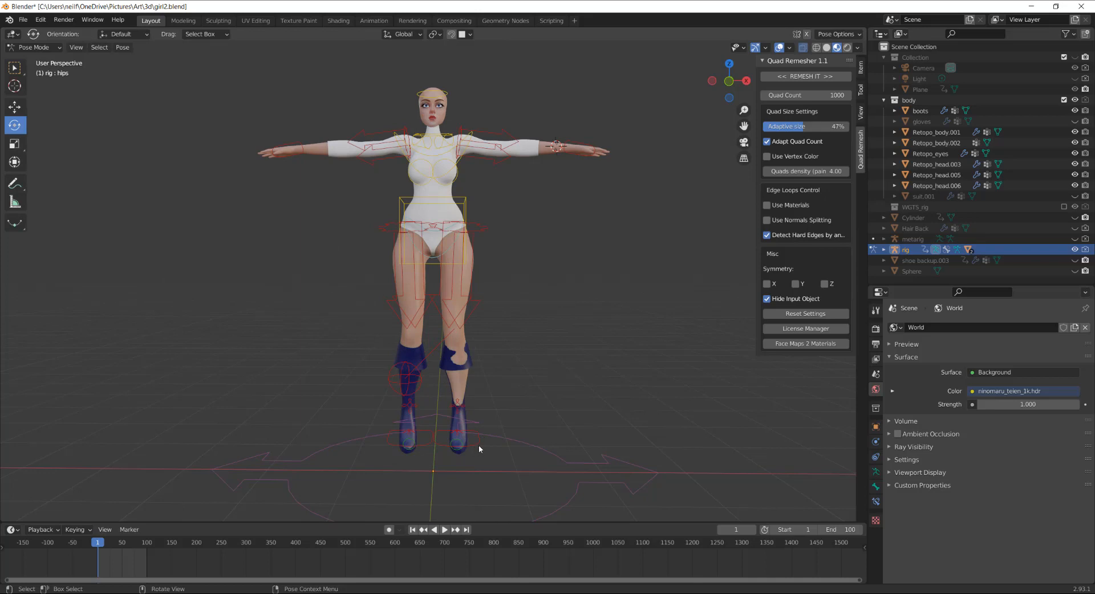
click(478, 444)
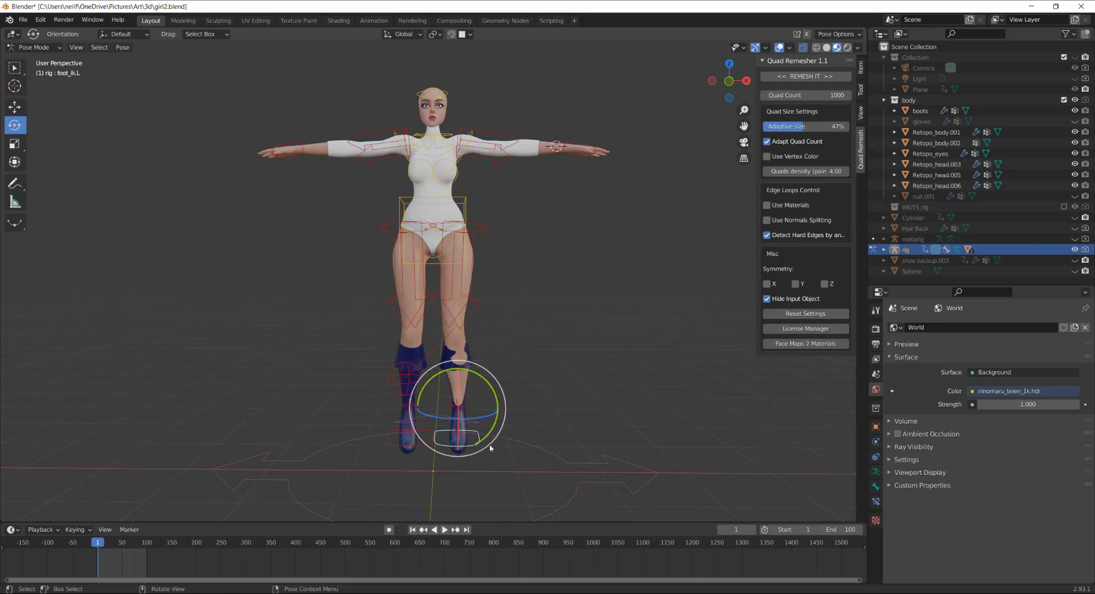
click(22, 107)
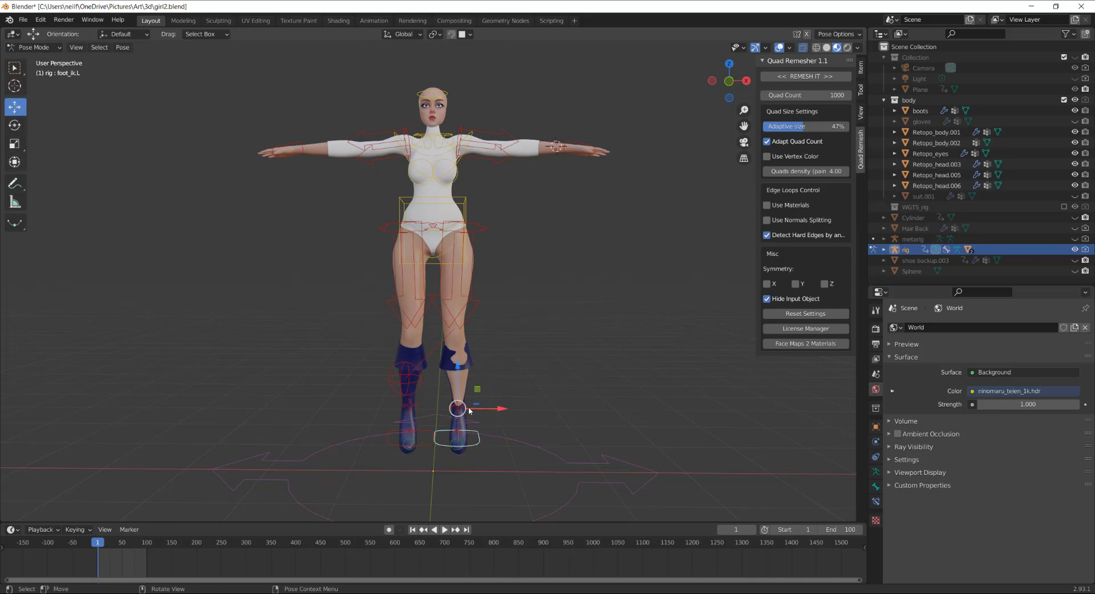
mouse_move(470, 410)
mouse_down()
mouse_move(544, 389)
mouse_move(456, 399)
mouse_move(525, 394)
mouse_move(456, 402)
mouse_move(471, 404)
mouse_up()
key(ctrl+z)
key(ctrl+z)
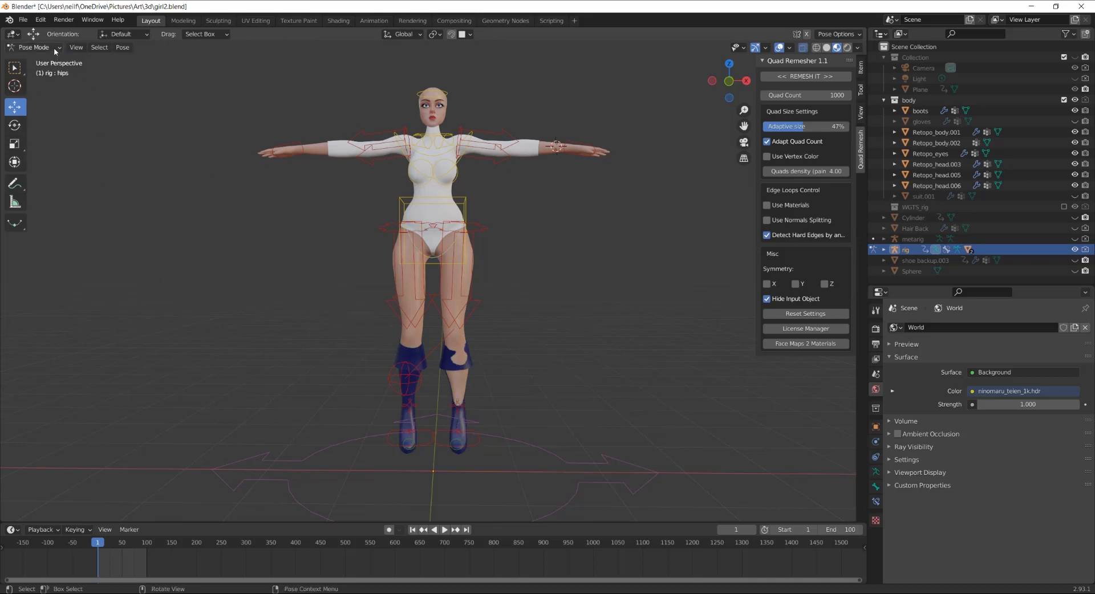
click(57, 50)
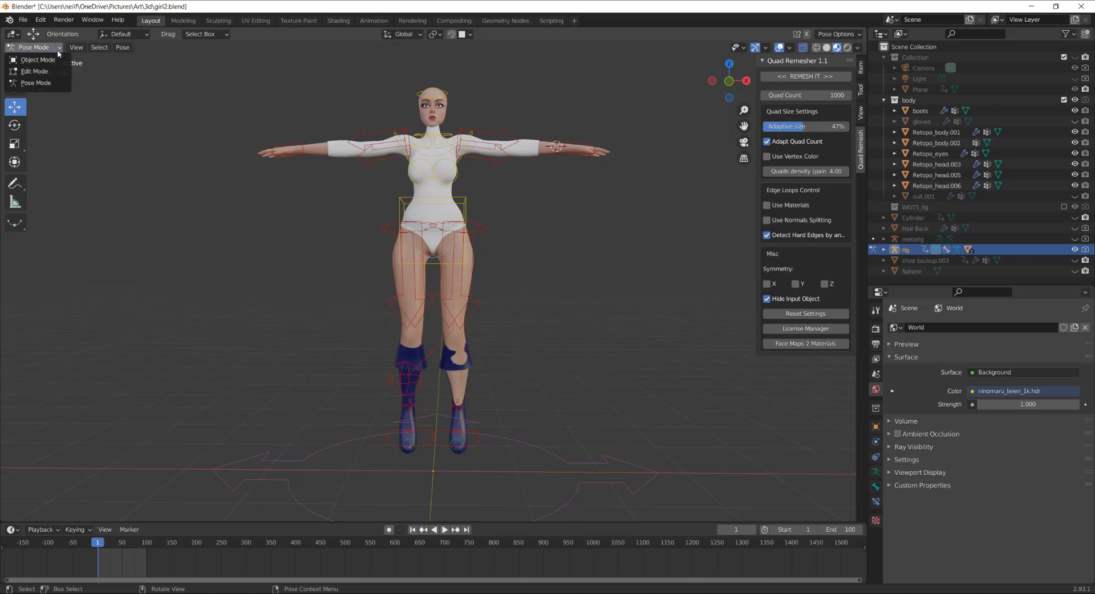
click(48, 60)
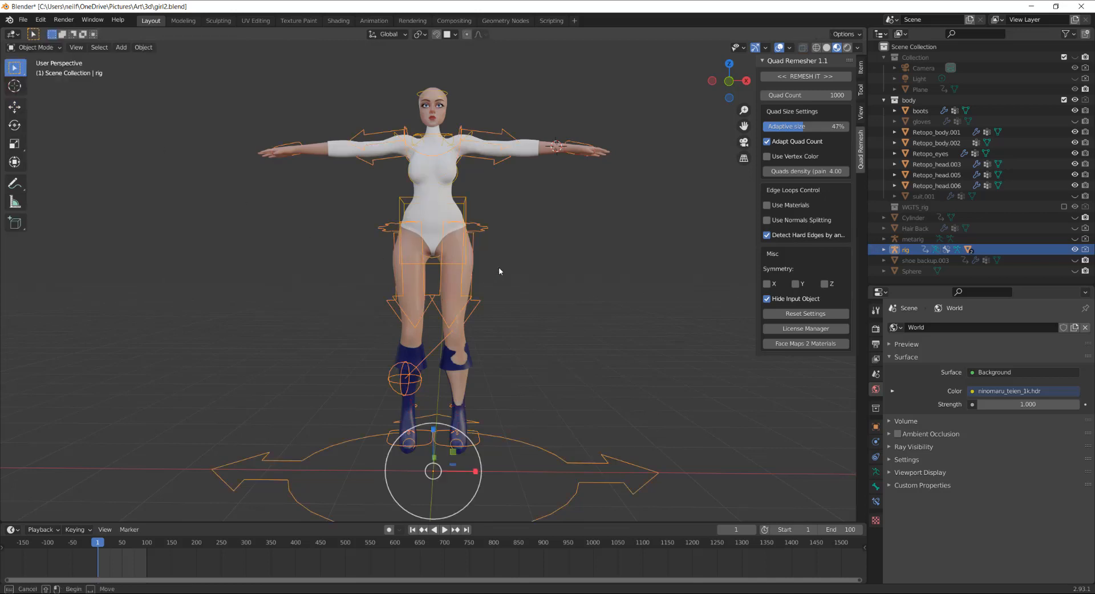
Step: Unparent the body mesh (Retopo_body.001) from the rig with Clear and Keep Transformation
click(445, 287)
click(455, 290)
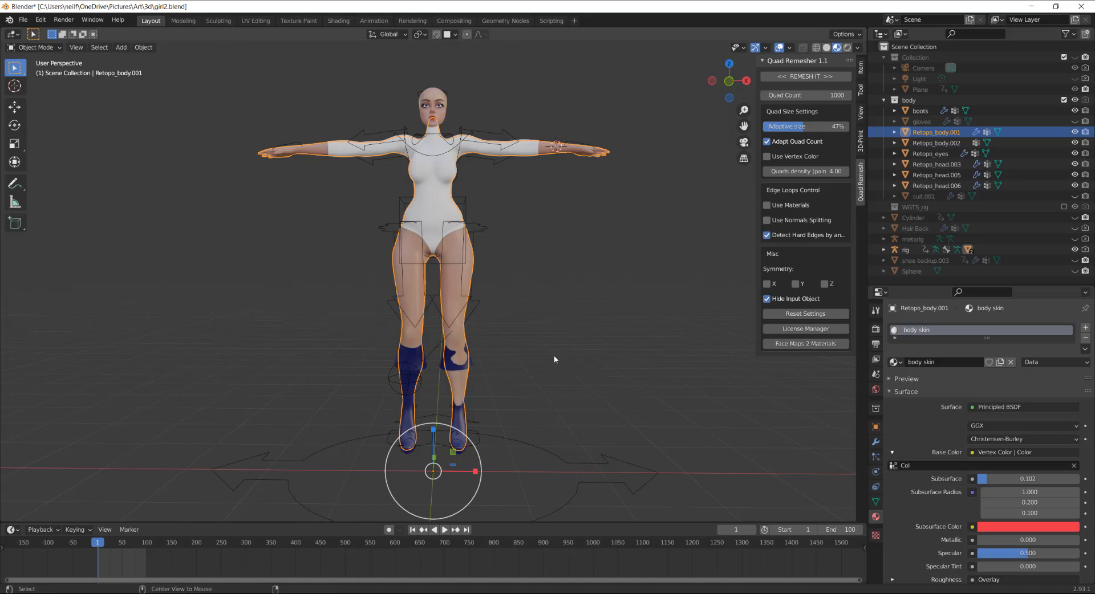
key(alt+p)
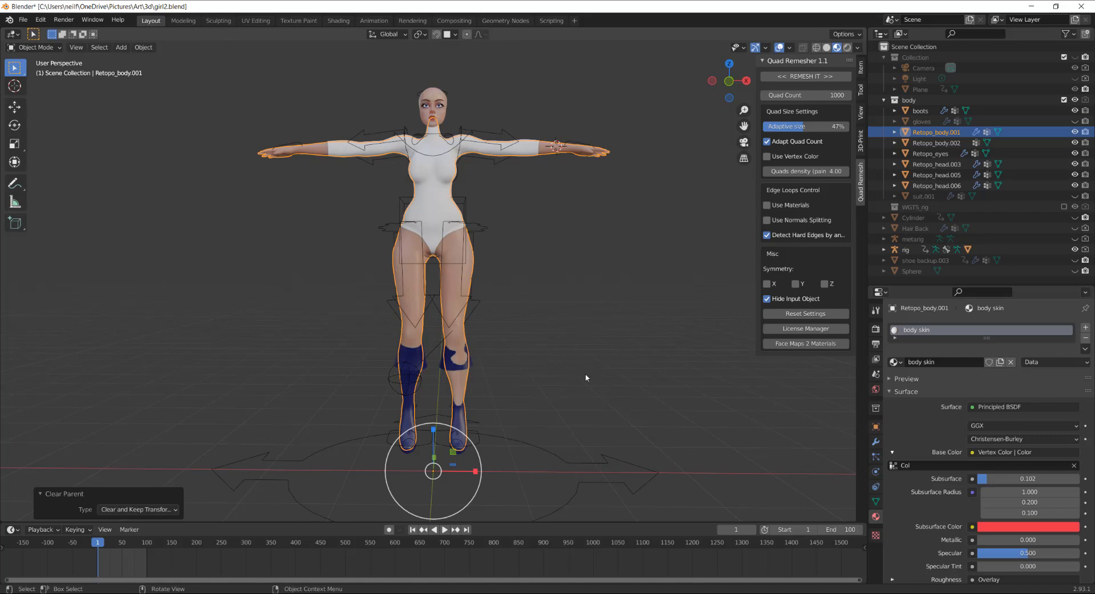
Step: Delete all vertex groups from the body mesh (Retopo_body.001) and remove its Armature modifier
click(875, 501)
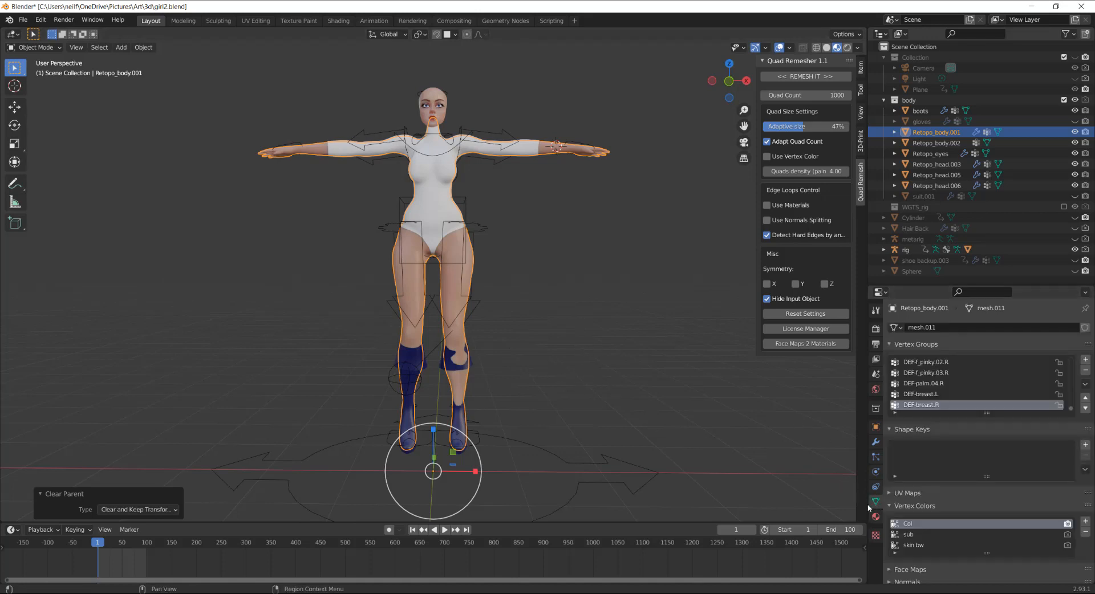
click(1085, 384)
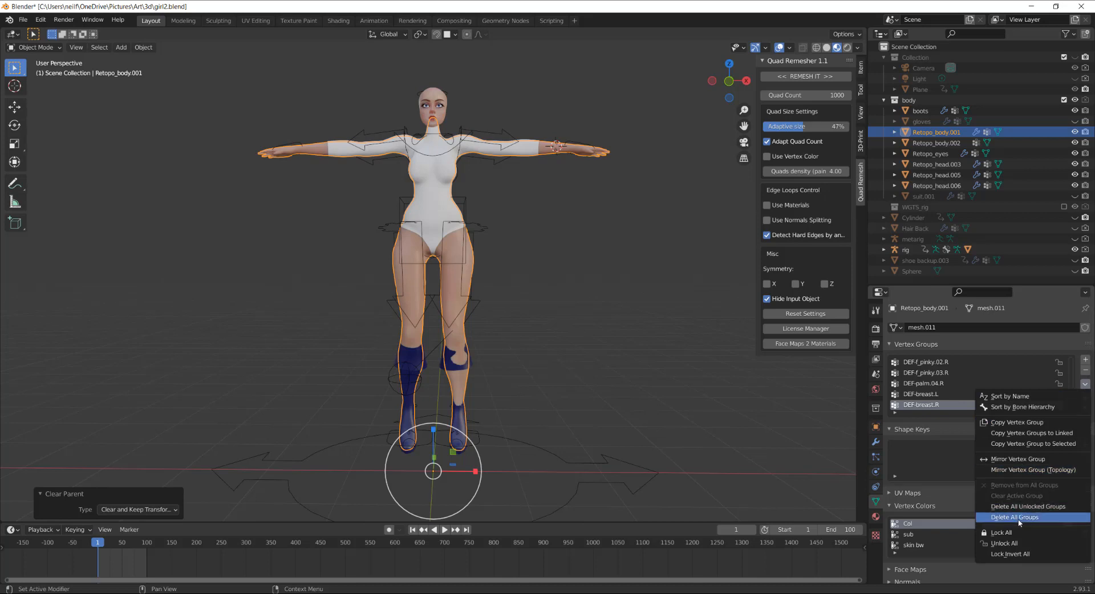
click(998, 517)
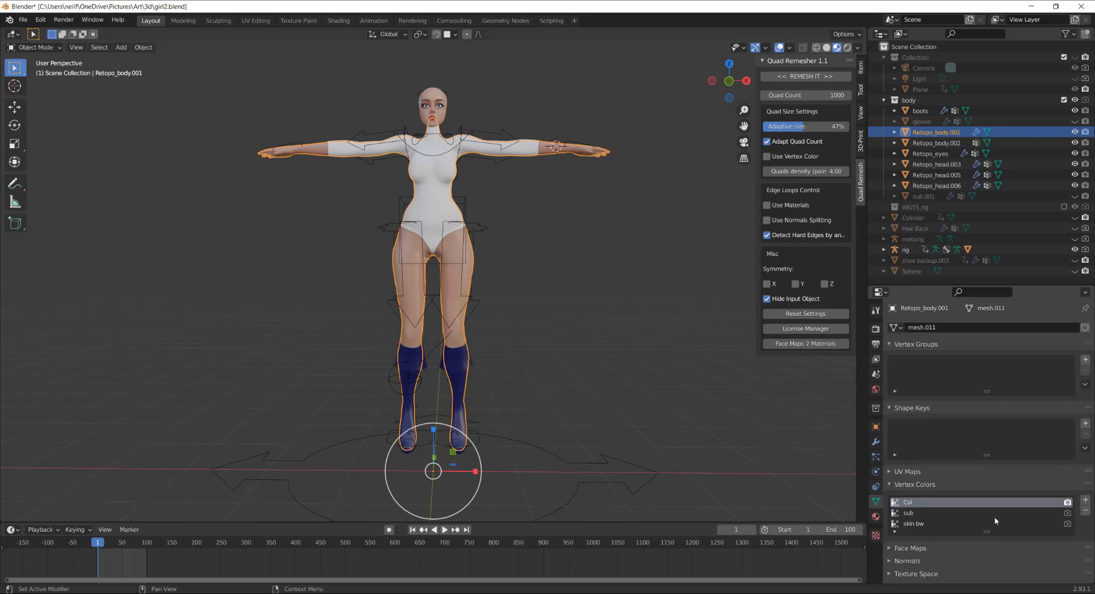
click(873, 446)
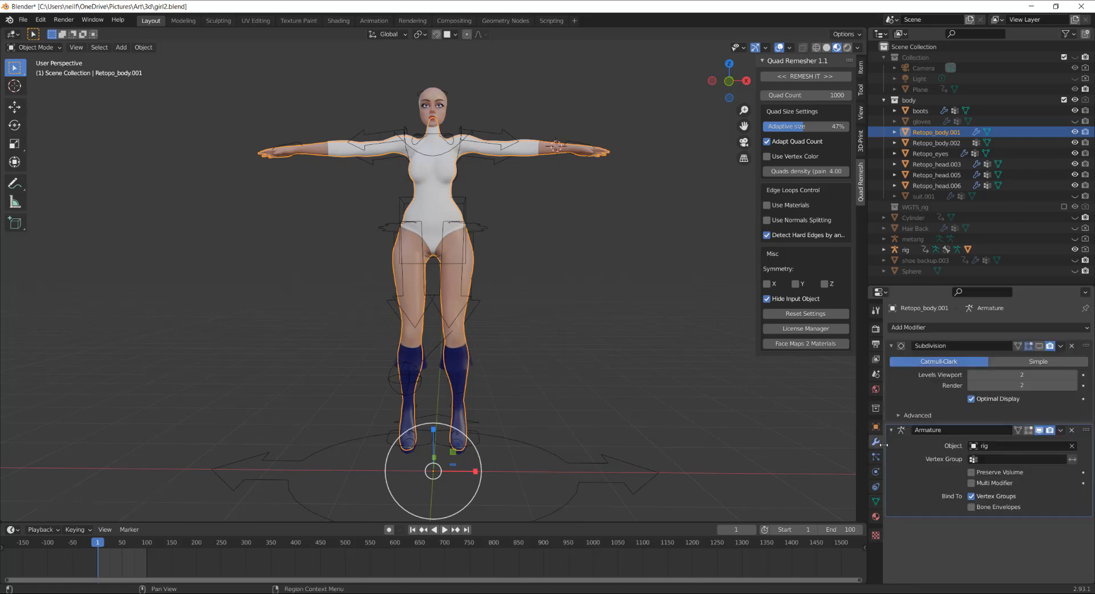
click(1072, 430)
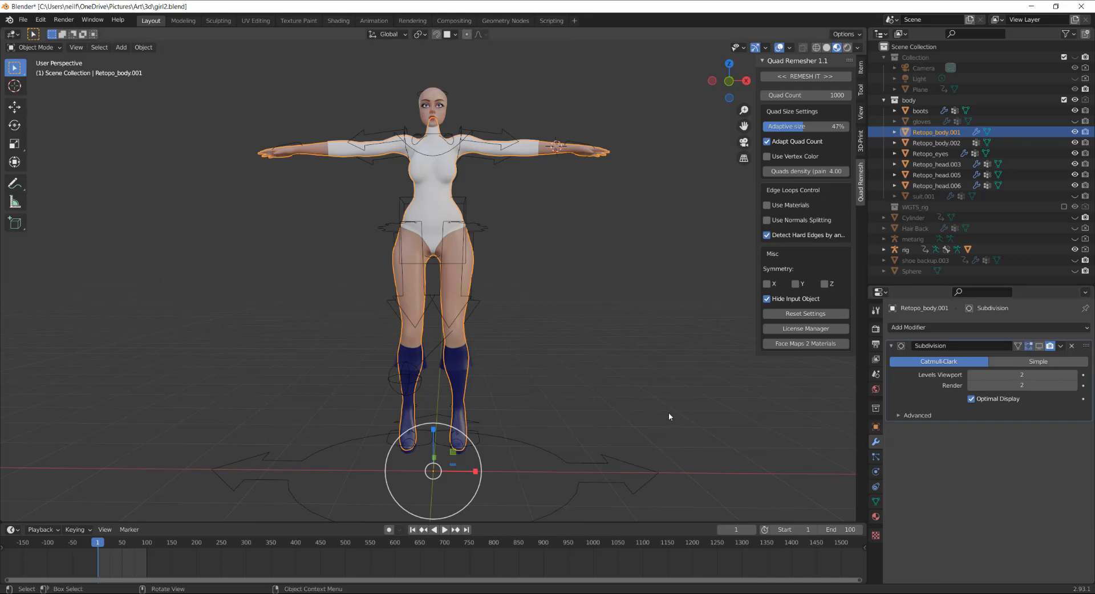
Step: Parent the body mesh to the rig With Automatic Weights and move its Armature modifier above the Subdivision modifier
click(511, 288)
click(454, 288)
shift+click(484, 230)
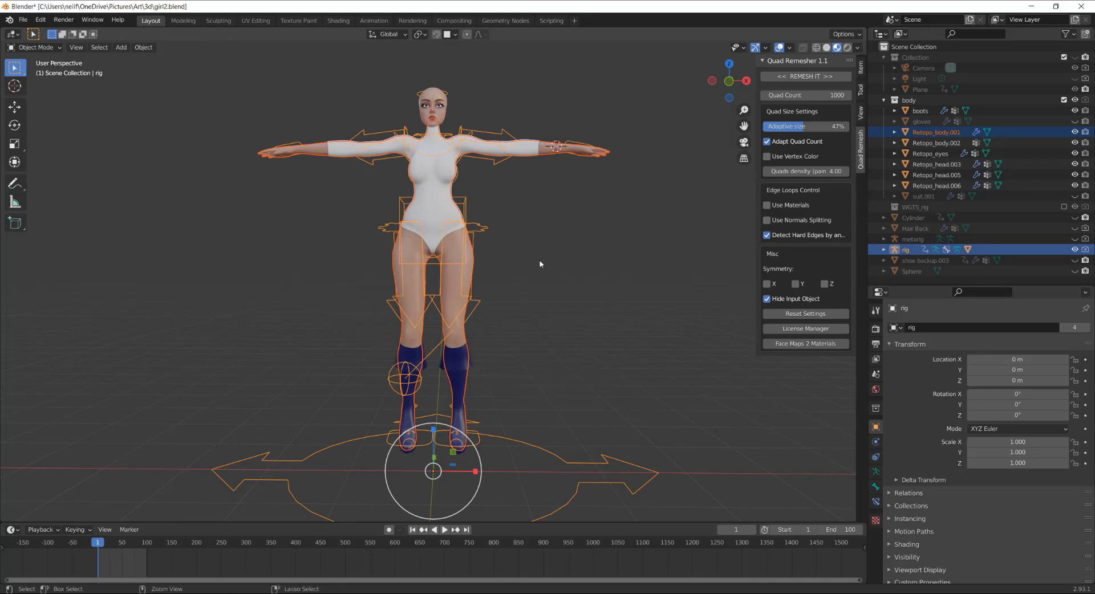
key(ctrl+p)
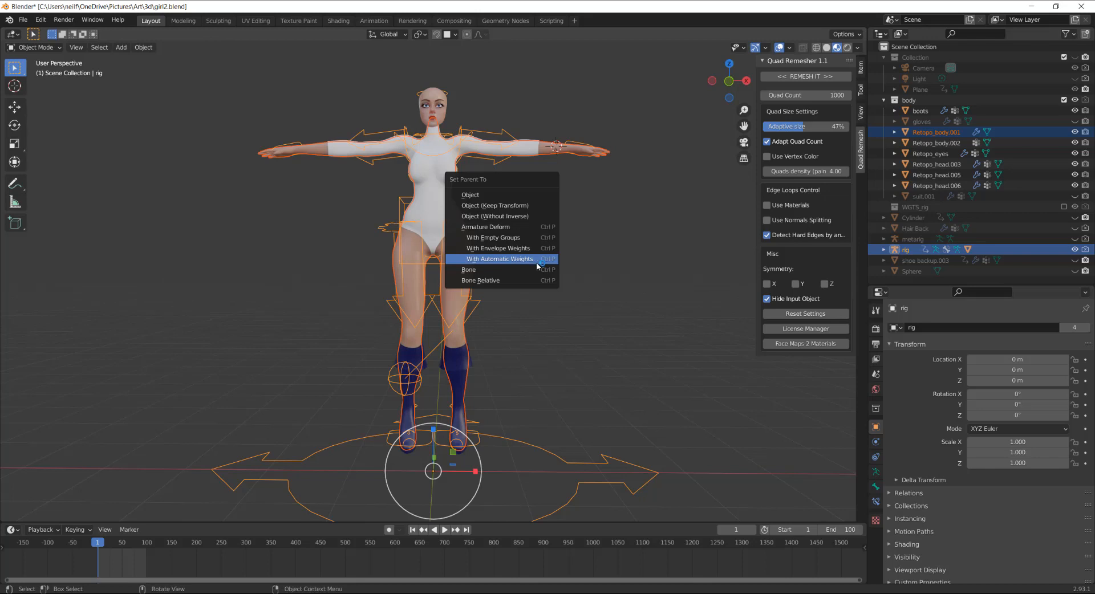
click(506, 264)
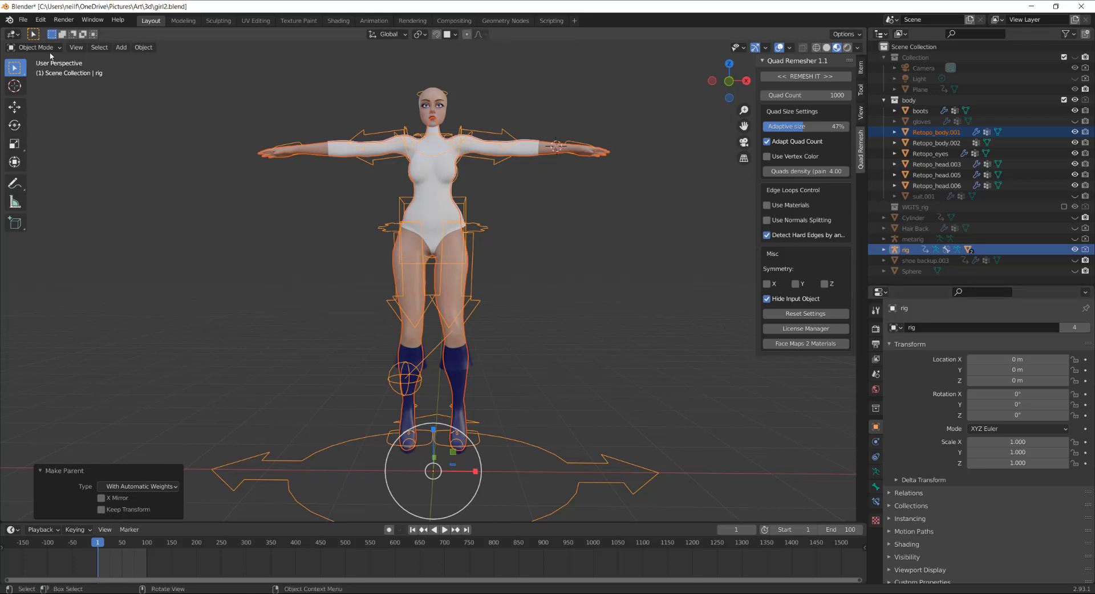
click(458, 288)
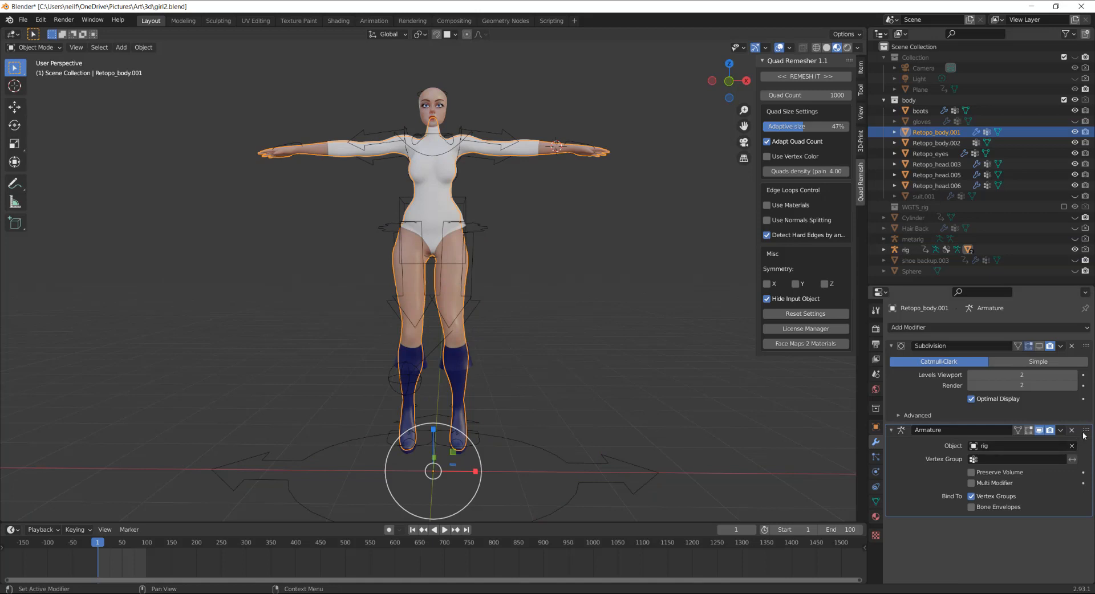
drag(1084, 435, 1010, 327)
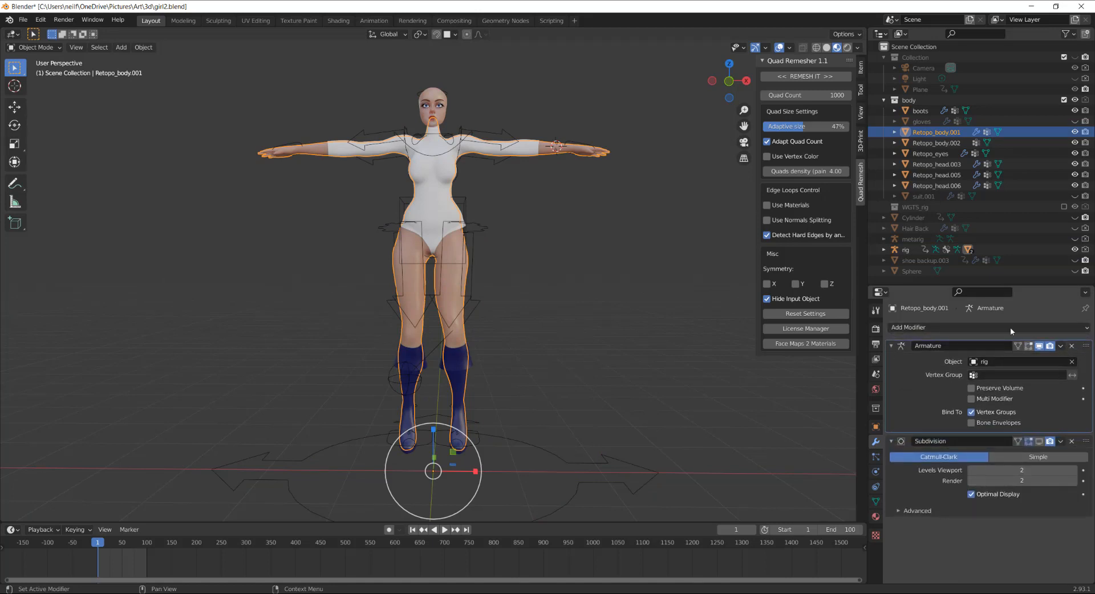
Step: Test the body's new weights in Pose Mode by moving the left foot IK control, undo the move, and return to Object Mode
click(512, 254)
click(479, 227)
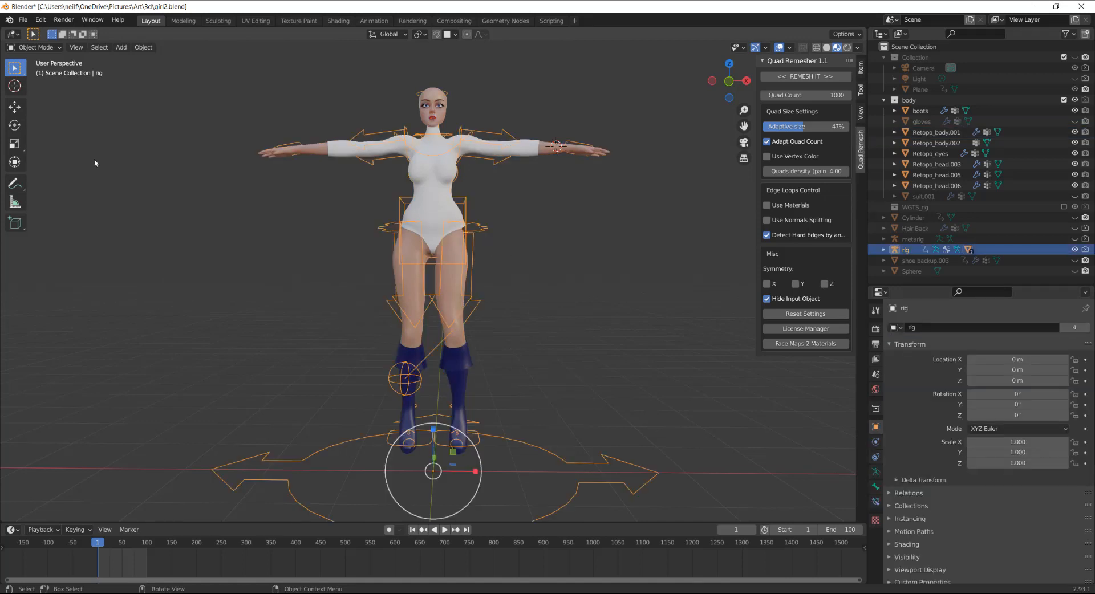
click(51, 50)
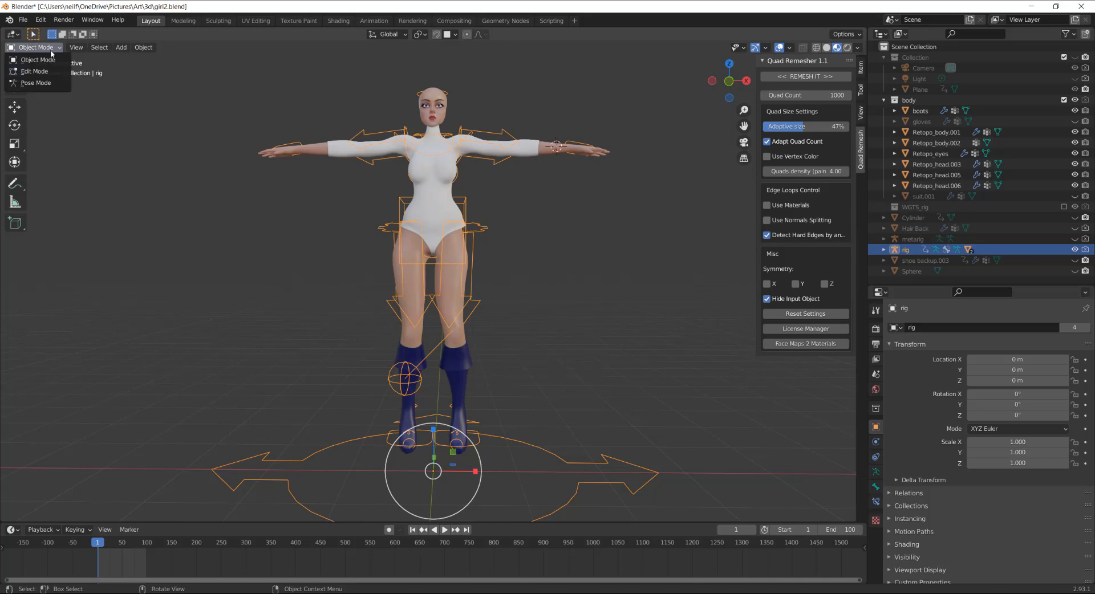
click(35, 83)
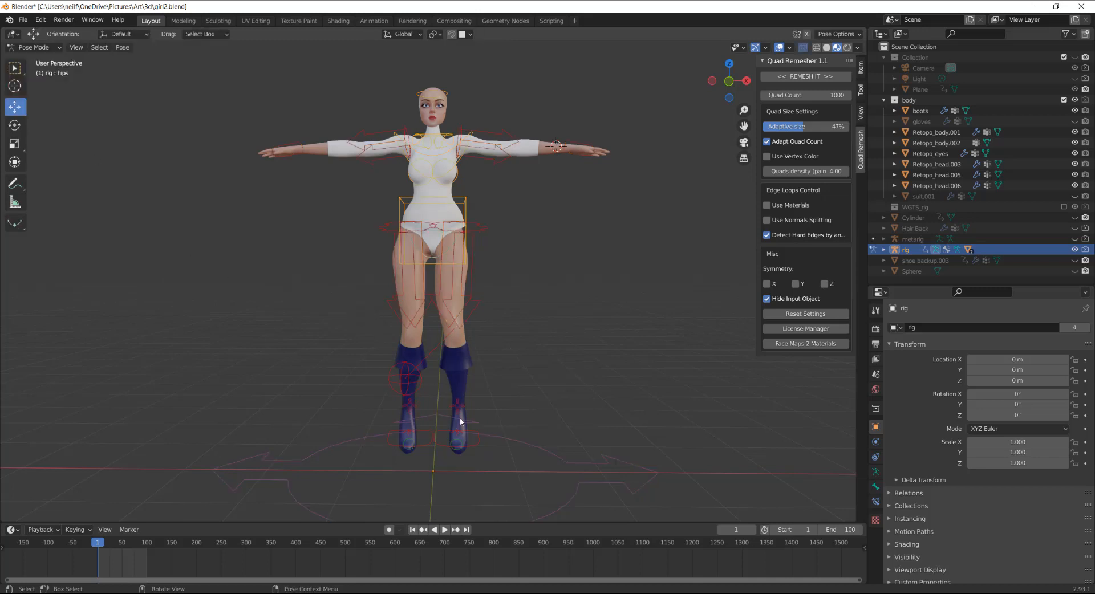
click(478, 443)
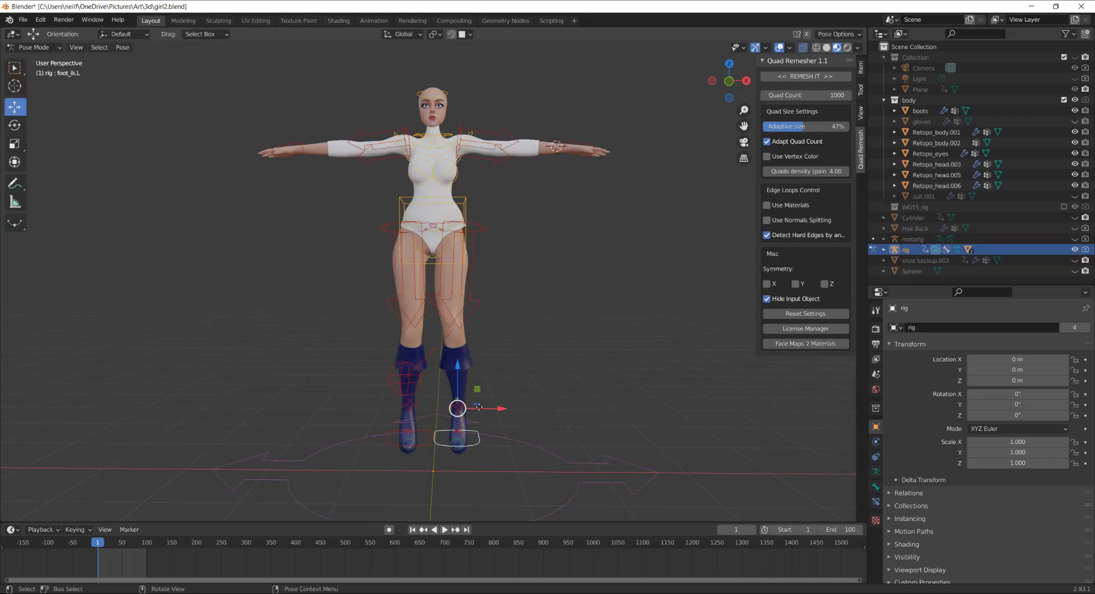
drag(468, 415, 508, 394)
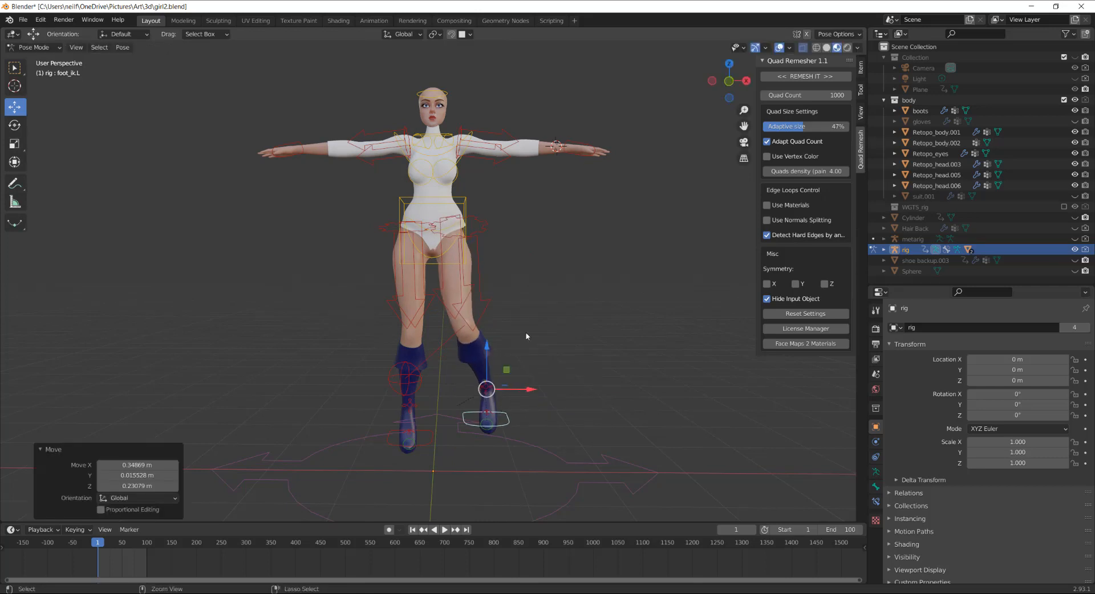
key(ctrl+z)
click(438, 198)
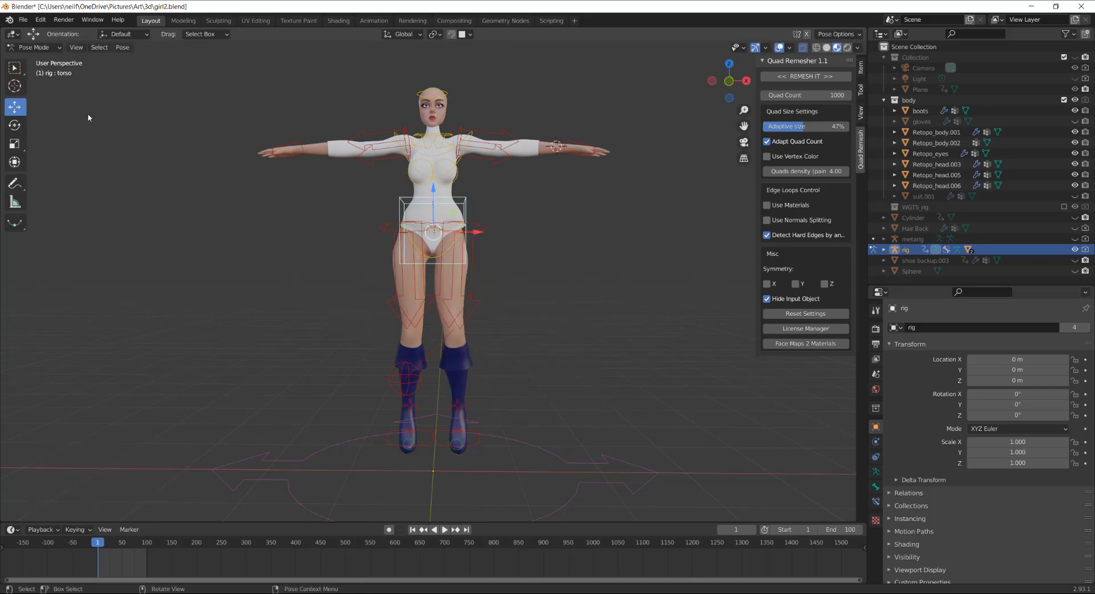
click(57, 48)
click(35, 54)
Step: Unparent the bodysuit (Retopo_body.002) with Clear and Keep Transformation and delete all of its vertex groups
click(433, 202)
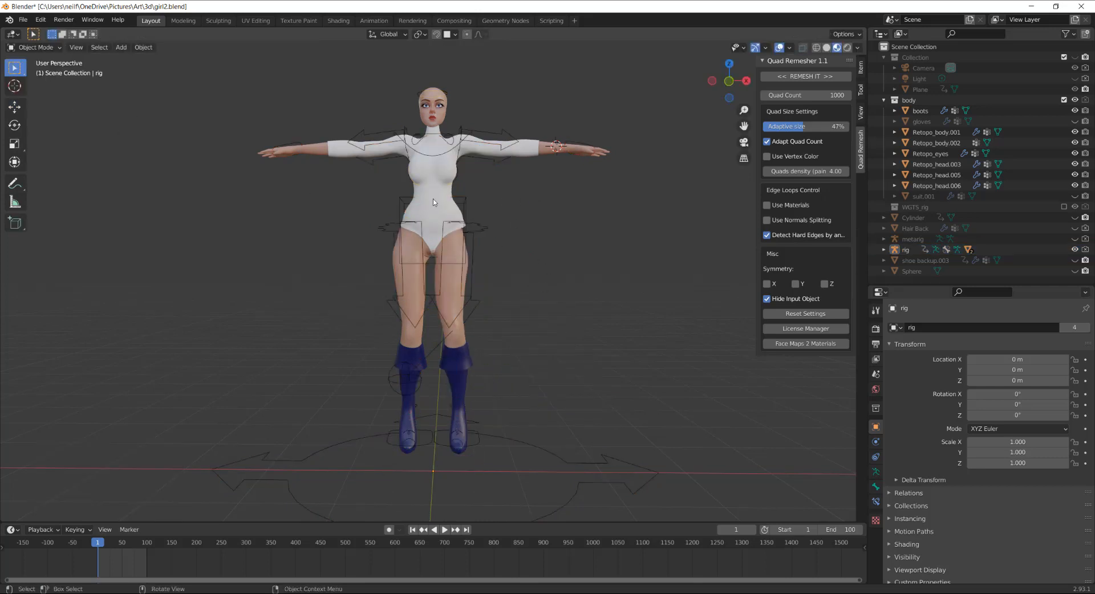
click(433, 202)
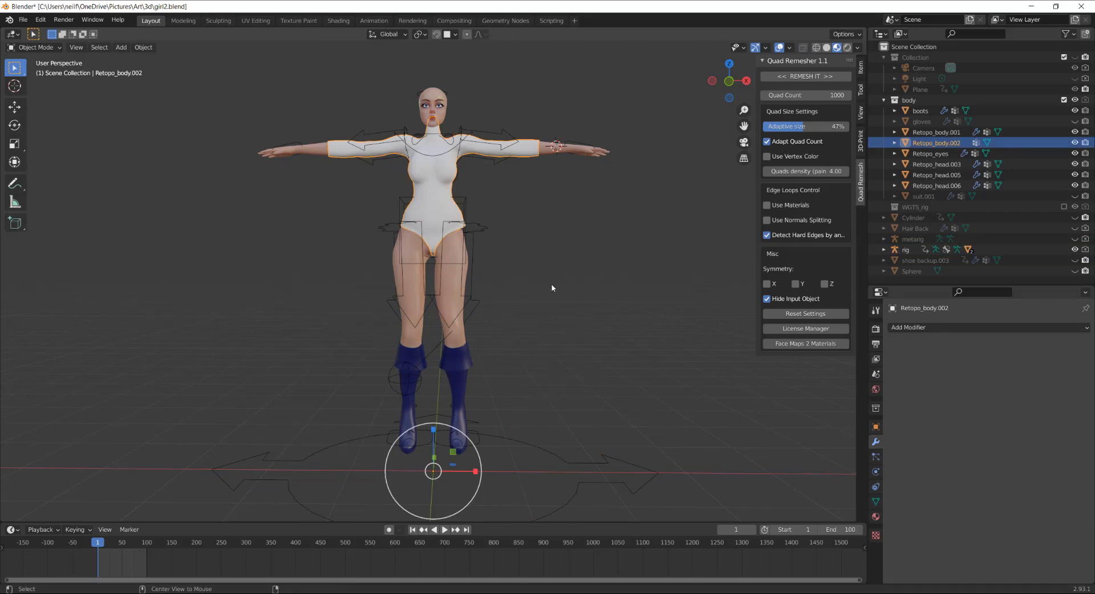
key(alt+p)
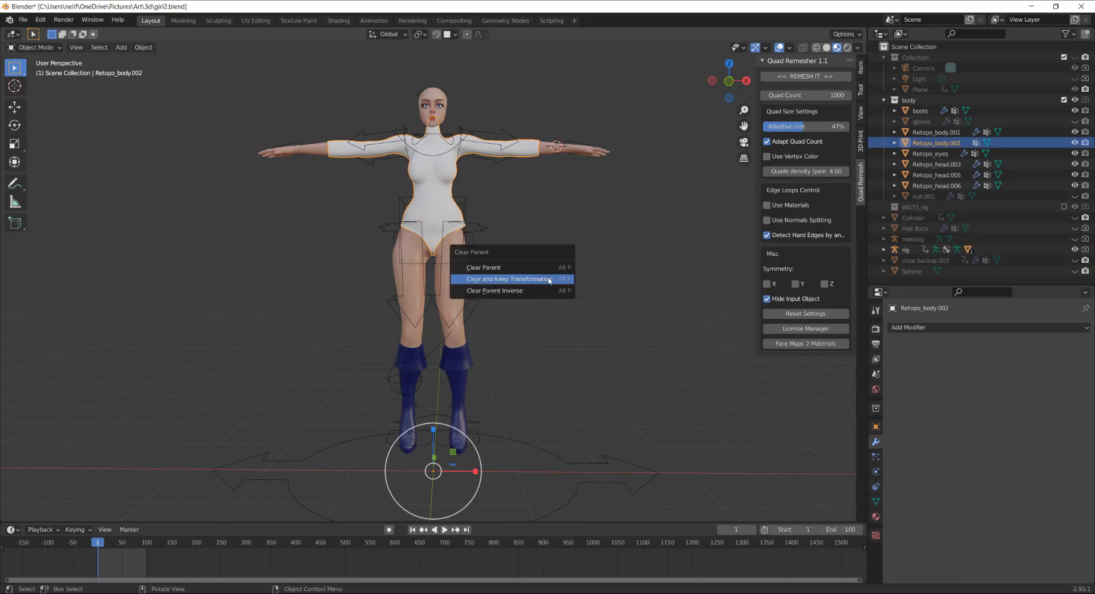
click(549, 278)
click(875, 501)
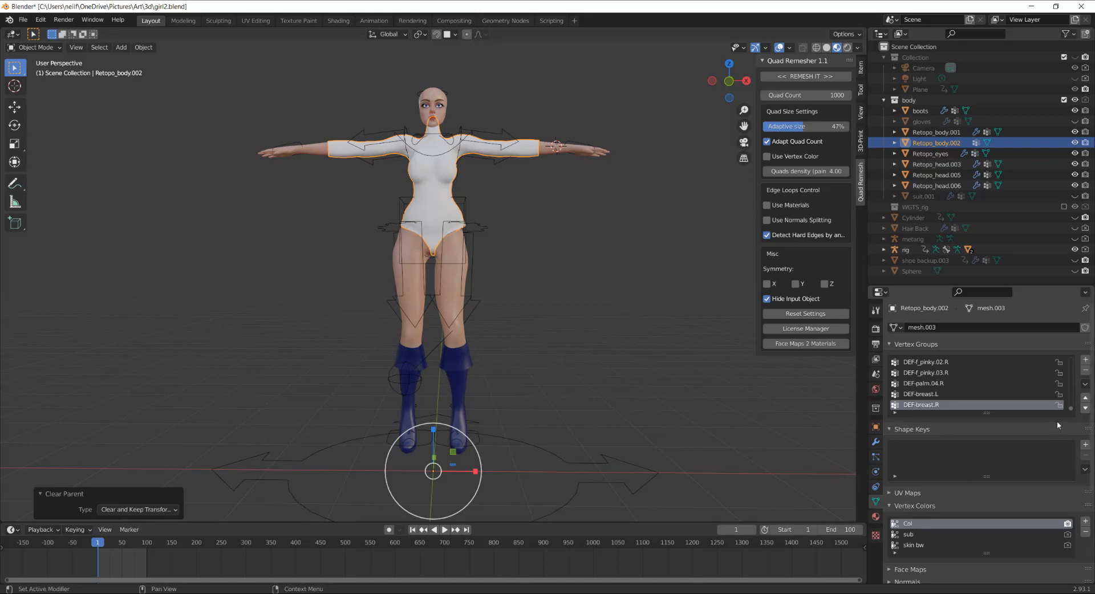
click(1086, 384)
click(1009, 517)
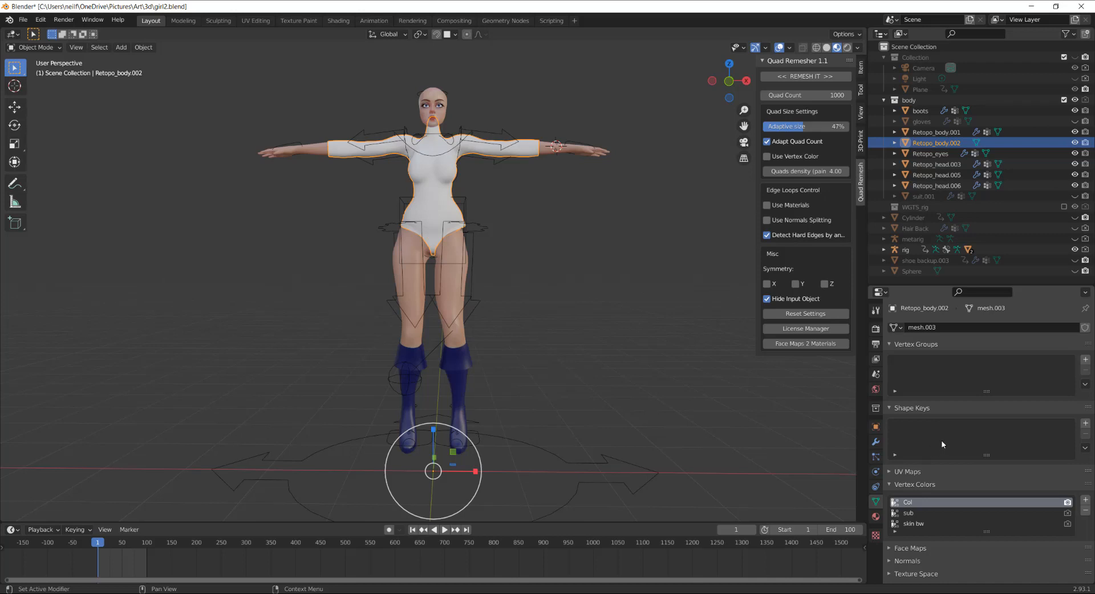
Step: Add an Armature modifier to the bodysuit with rig as its object
click(875, 442)
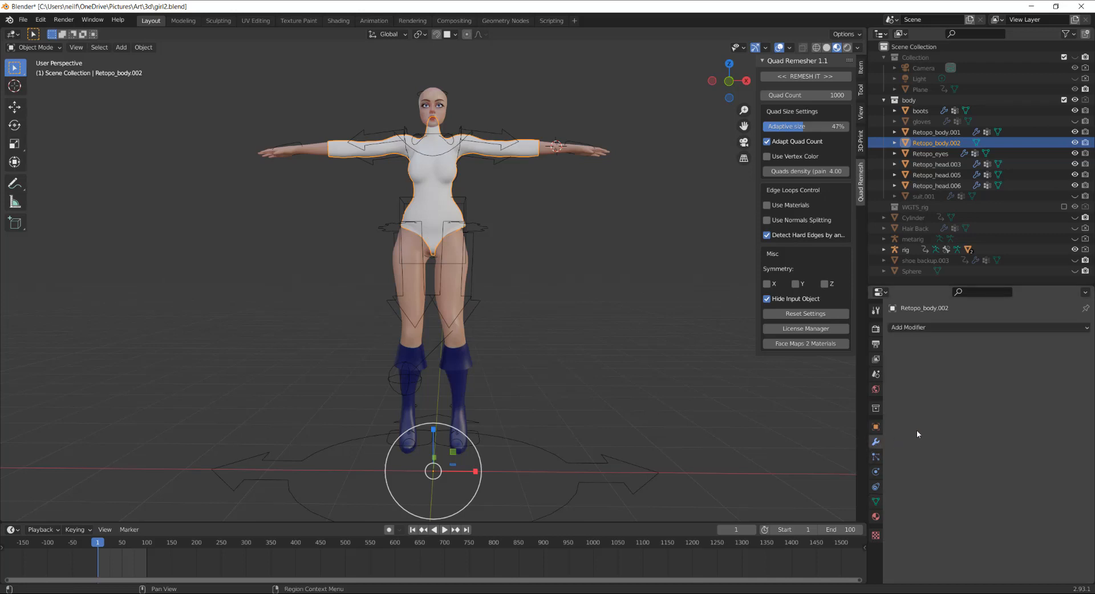
click(1086, 329)
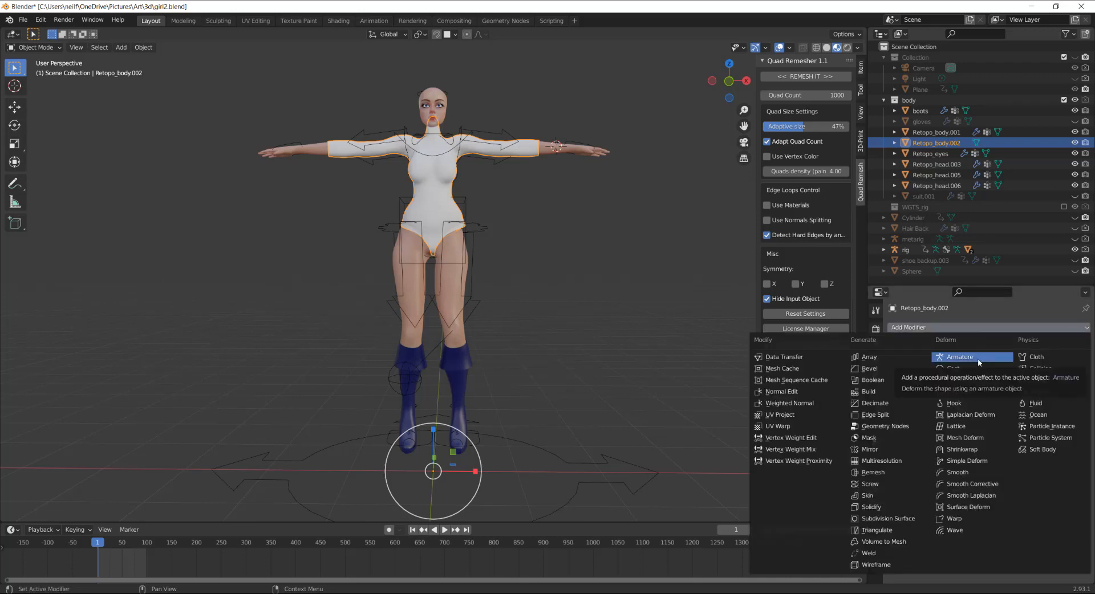
click(687, 330)
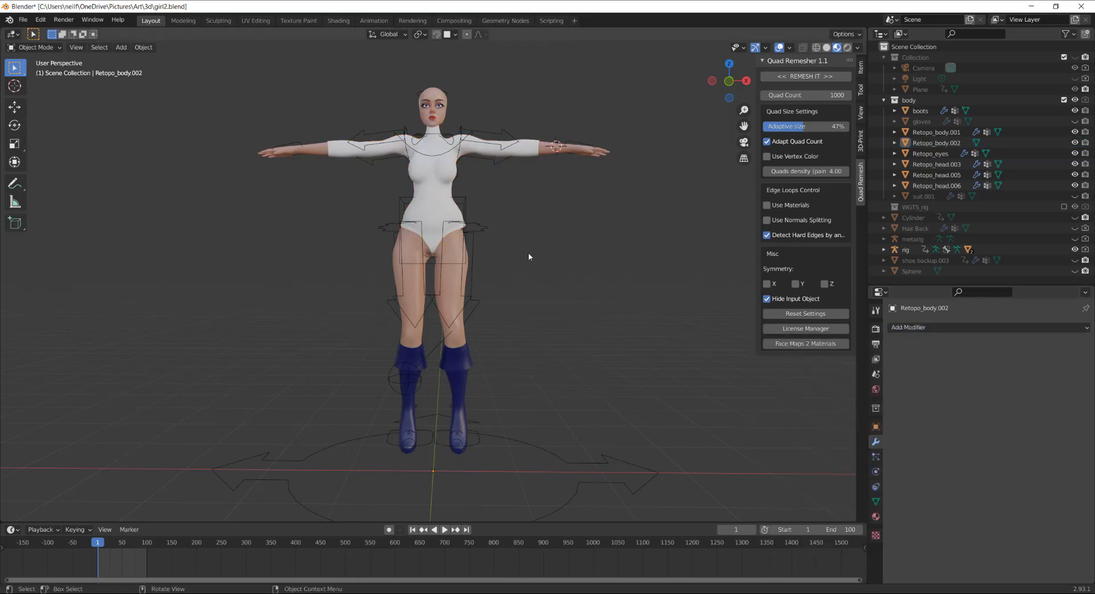
click(443, 200)
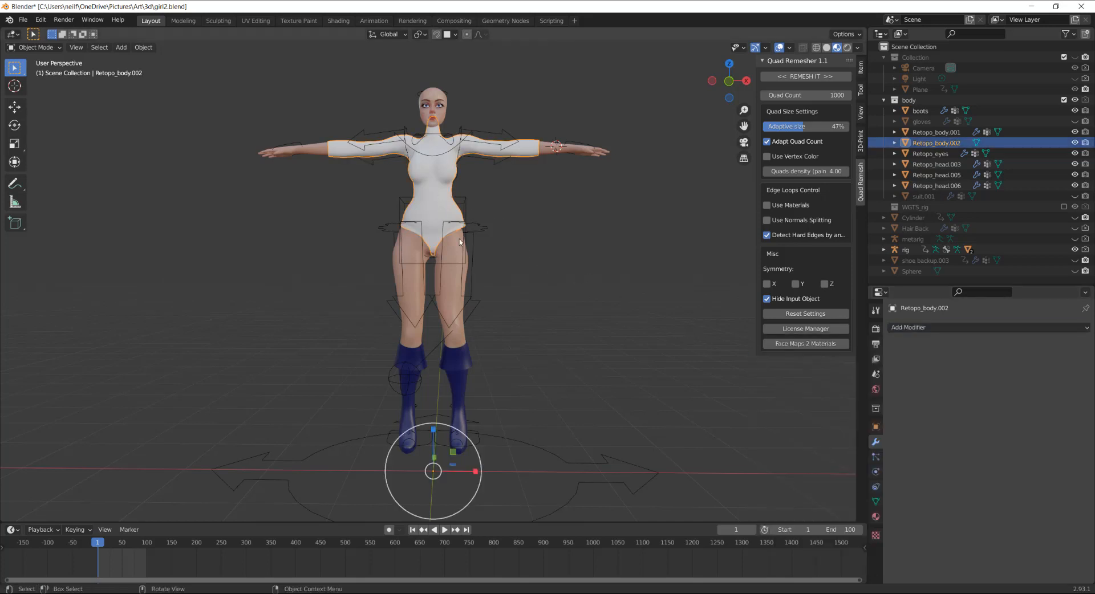
click(1052, 327)
click(963, 357)
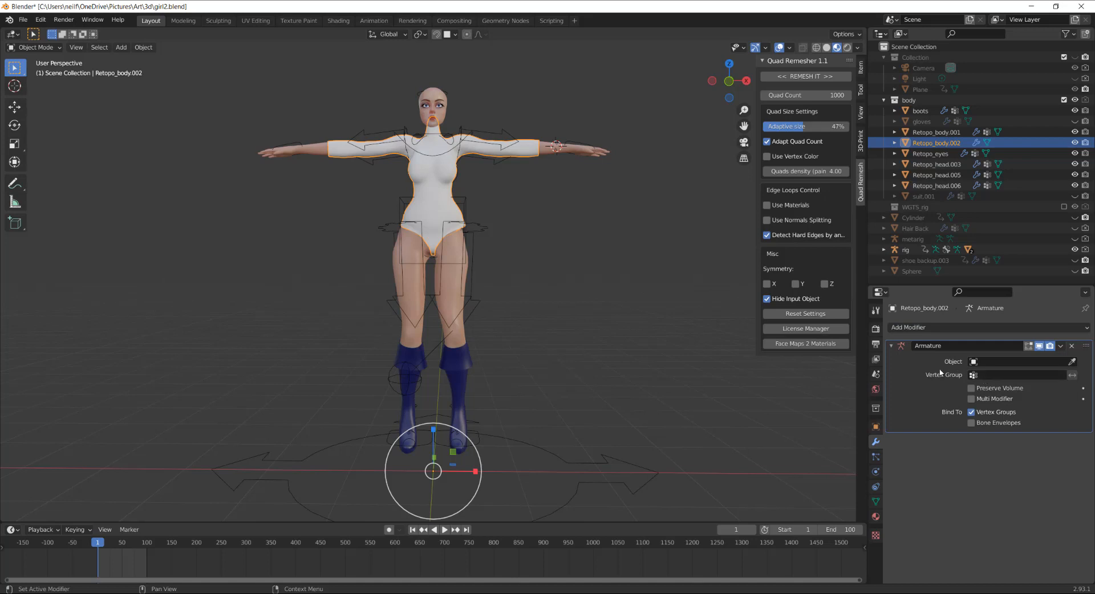
click(988, 362)
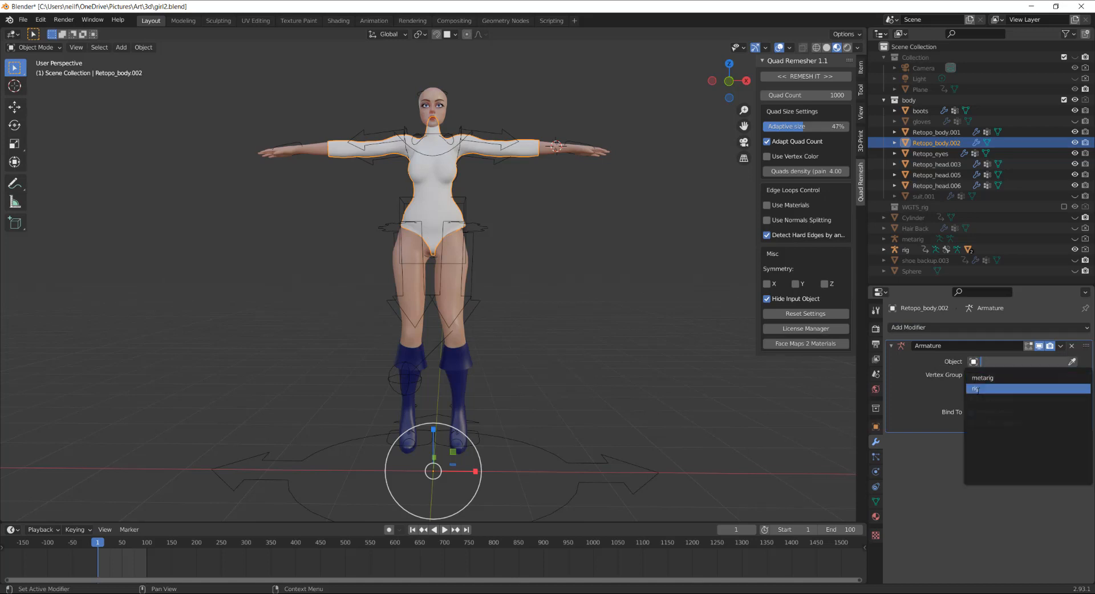
click(982, 390)
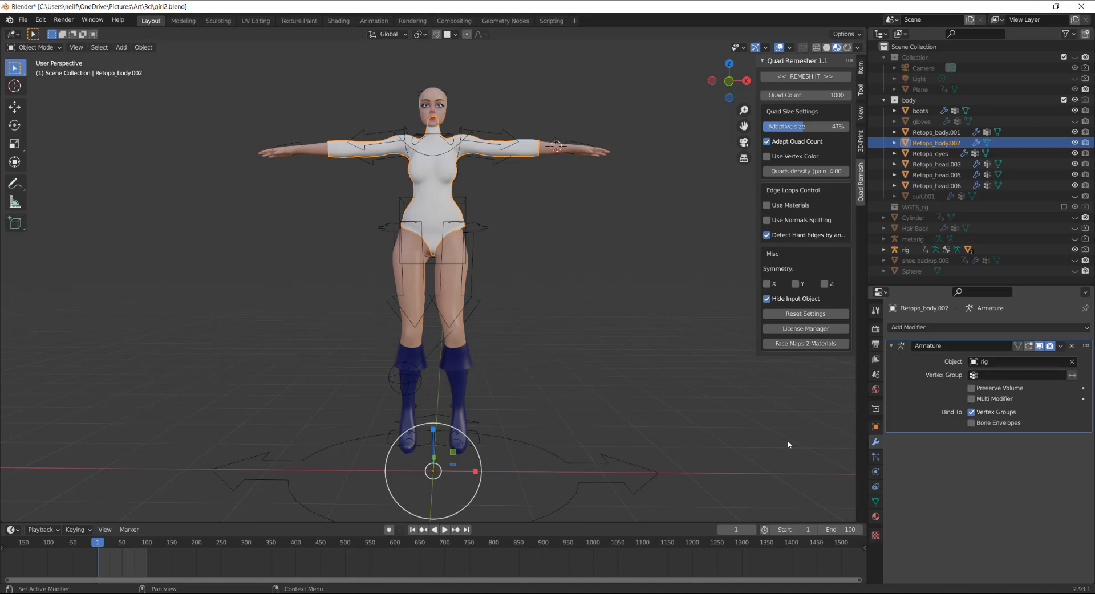
Step: Transfer the body's weights to the bodysuit in Weight Paint mode, using By Name source layers, and return to Object Mode
click(451, 286)
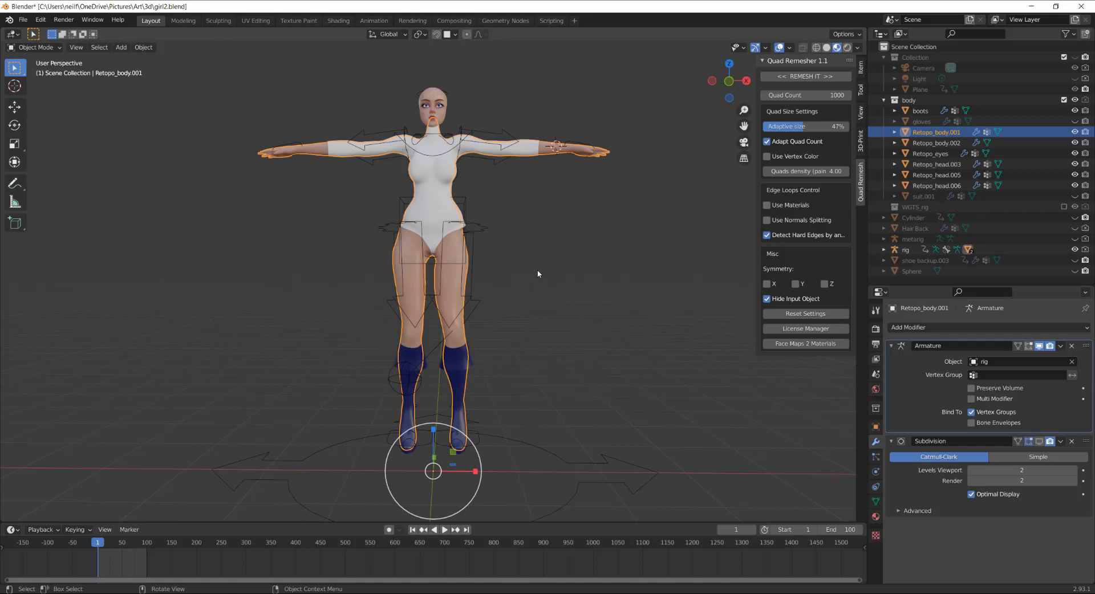
shift+click(431, 205)
click(48, 48)
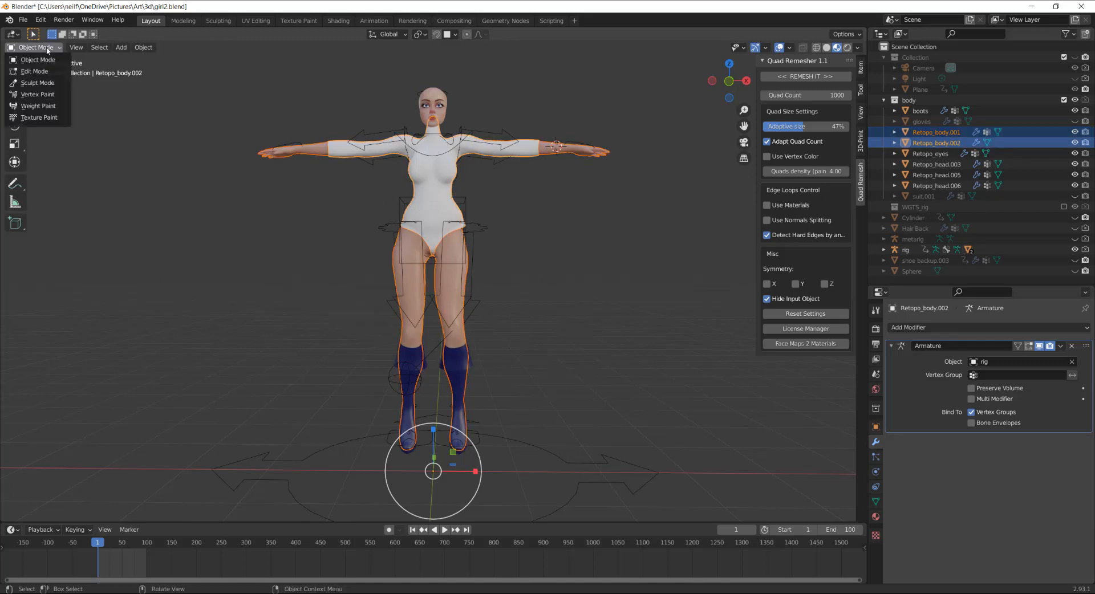
click(38, 106)
click(125, 47)
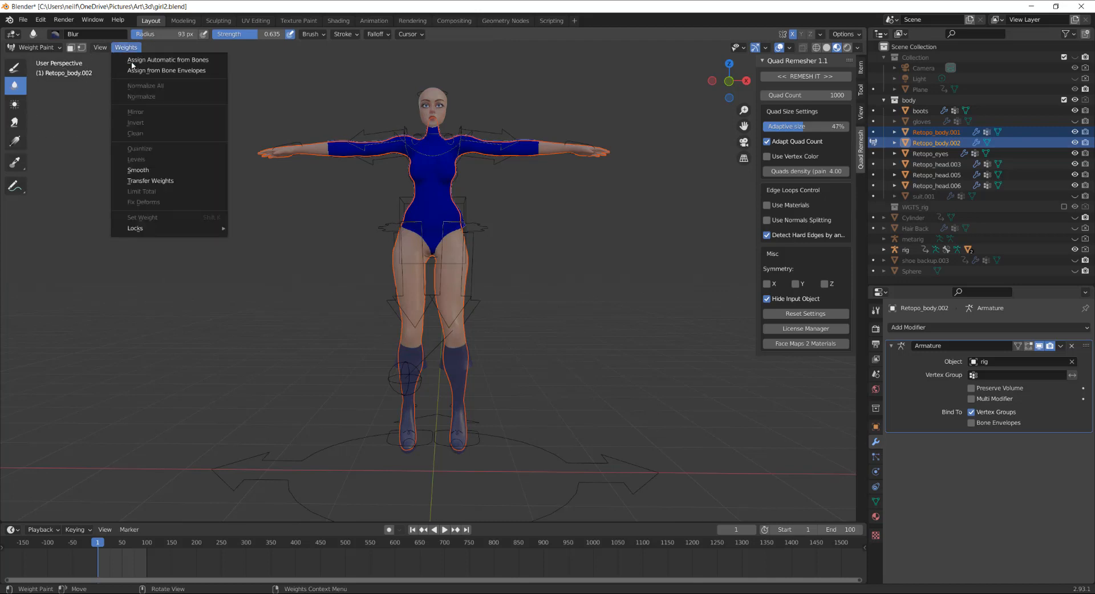
click(157, 181)
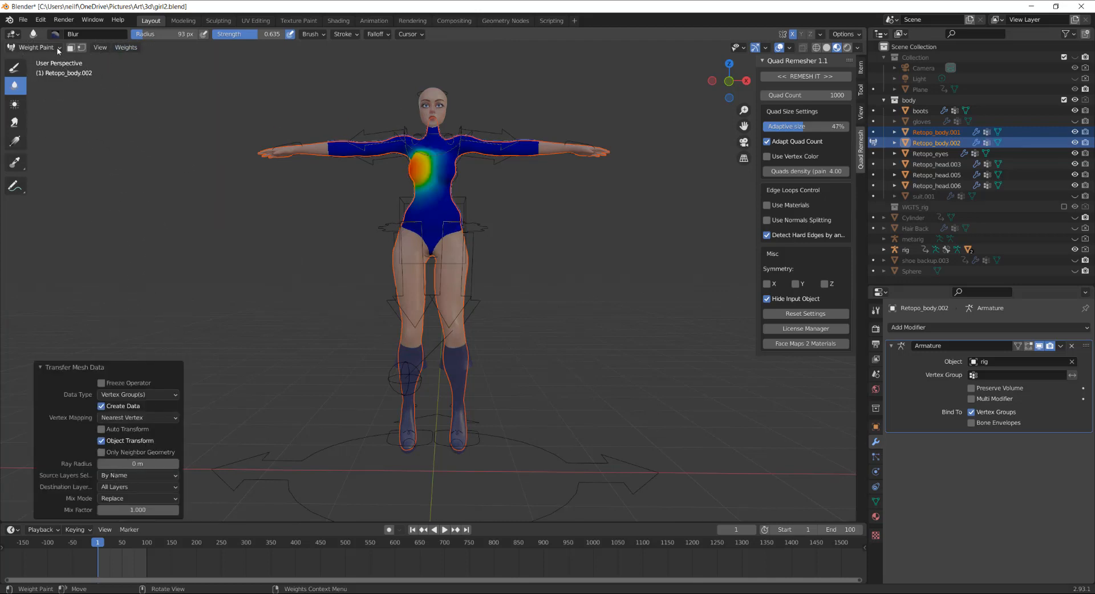
click(35, 48)
click(36, 60)
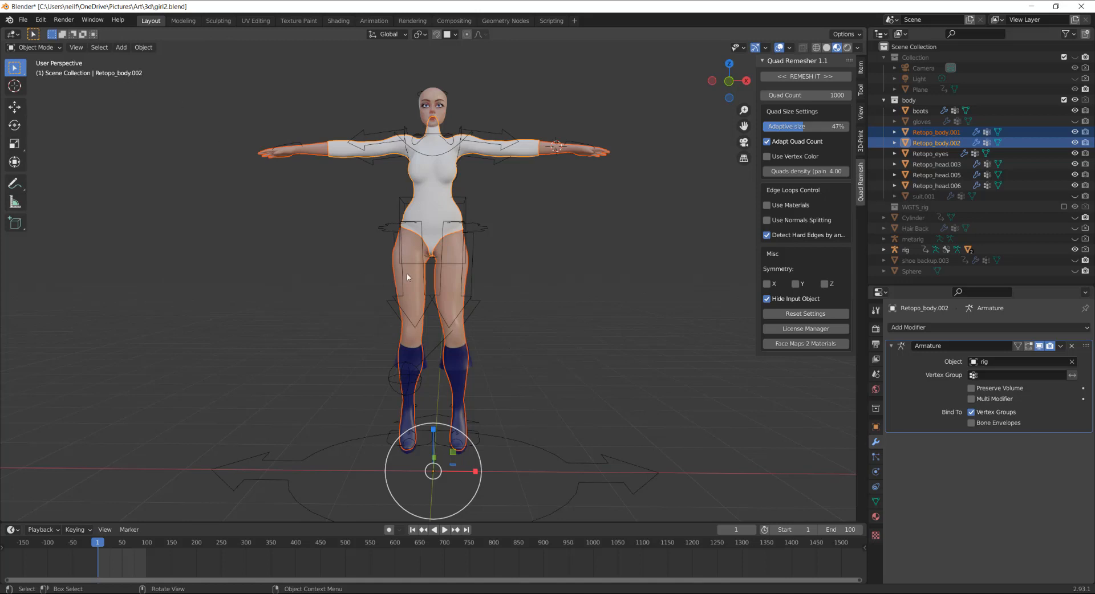
Step: Put the rig in Pose Mode and raise the left foot IK control outward to test how the bodysuit deforms at the hip
click(481, 228)
click(34, 47)
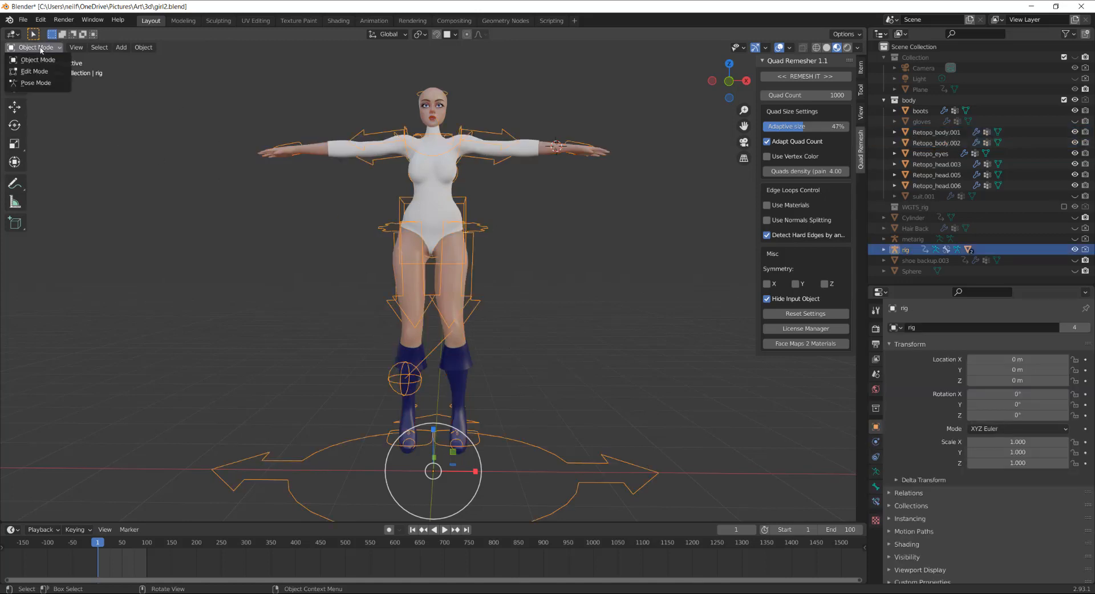
click(42, 85)
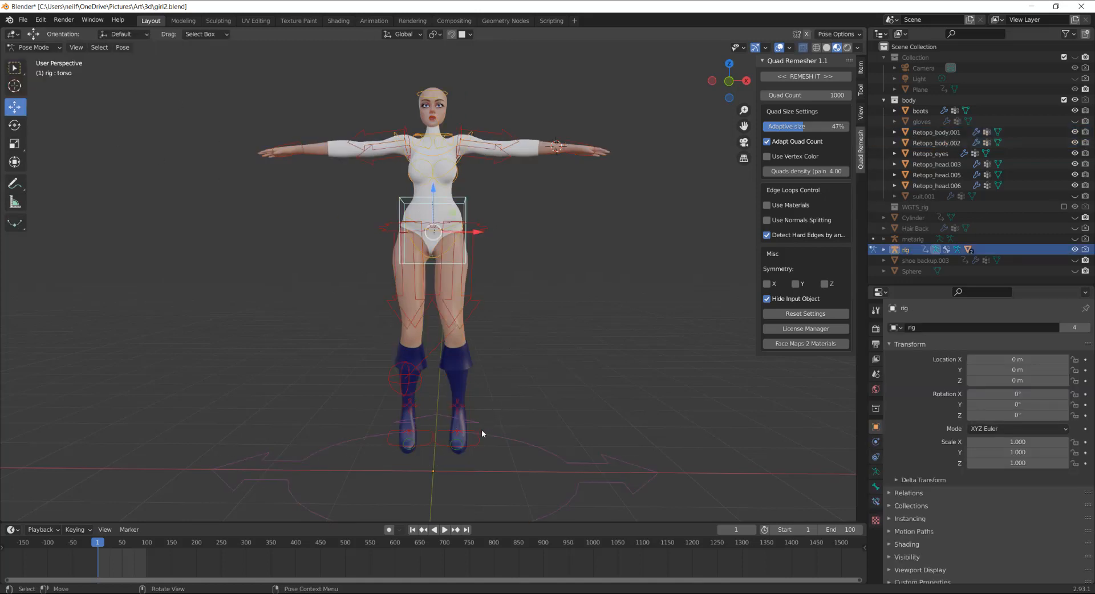
click(462, 436)
key(g)
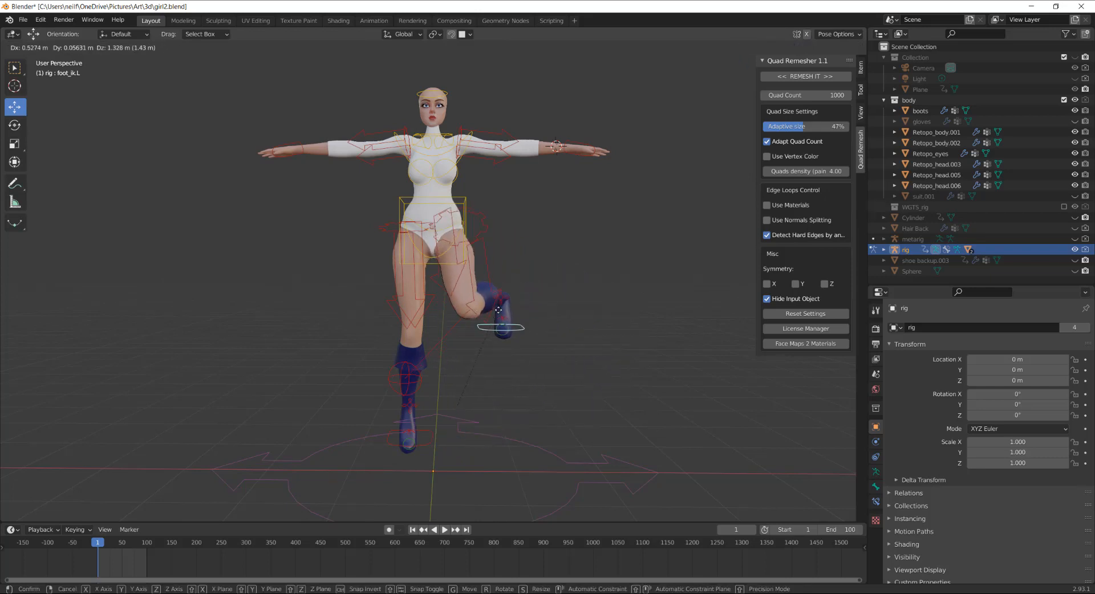
click(573, 319)
scroll(577, 223, up, 6)
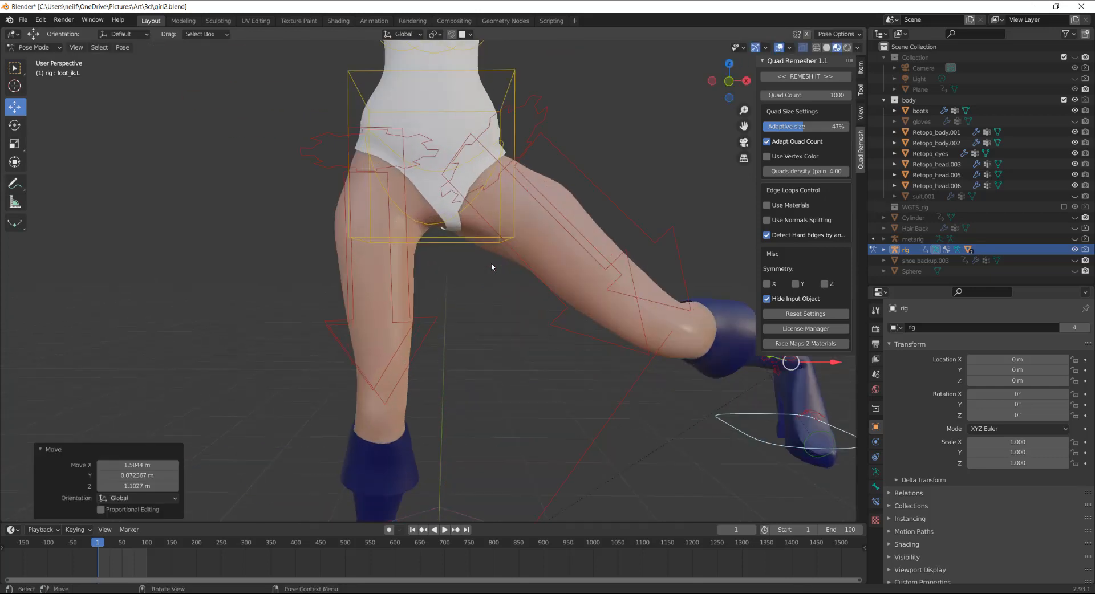
middle_drag(577, 223, 512, 199)
scroll(591, 240, down, 8)
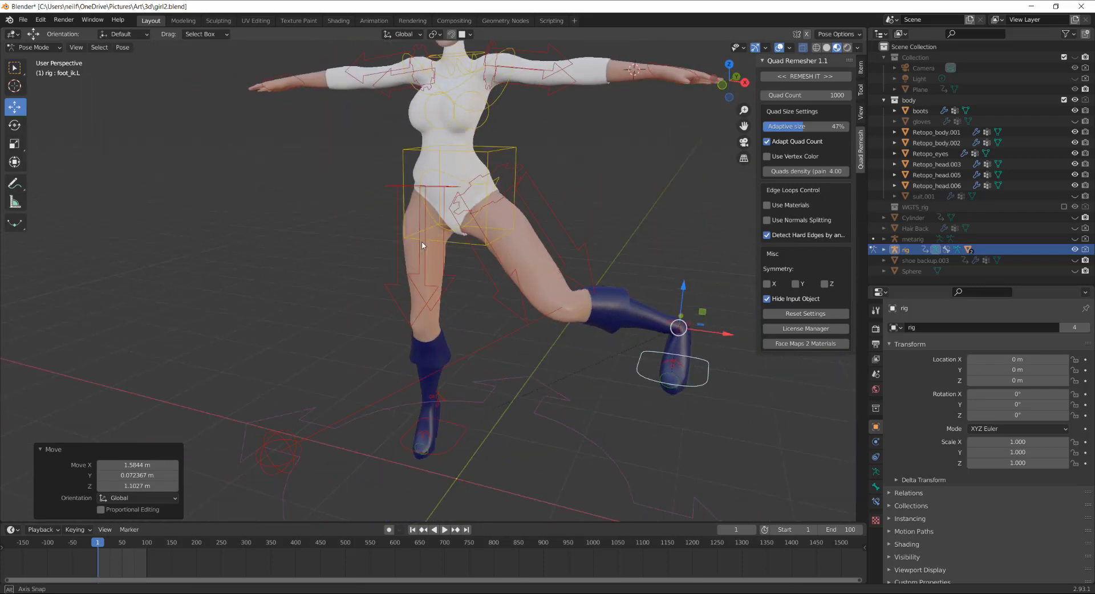
middle_drag(420, 236, 449, 249)
drag(415, 314, 556, 328)
Step: Rotate the hips control about -31.7° around the global Y axis to test the bodysuit's deformation
click(635, 236)
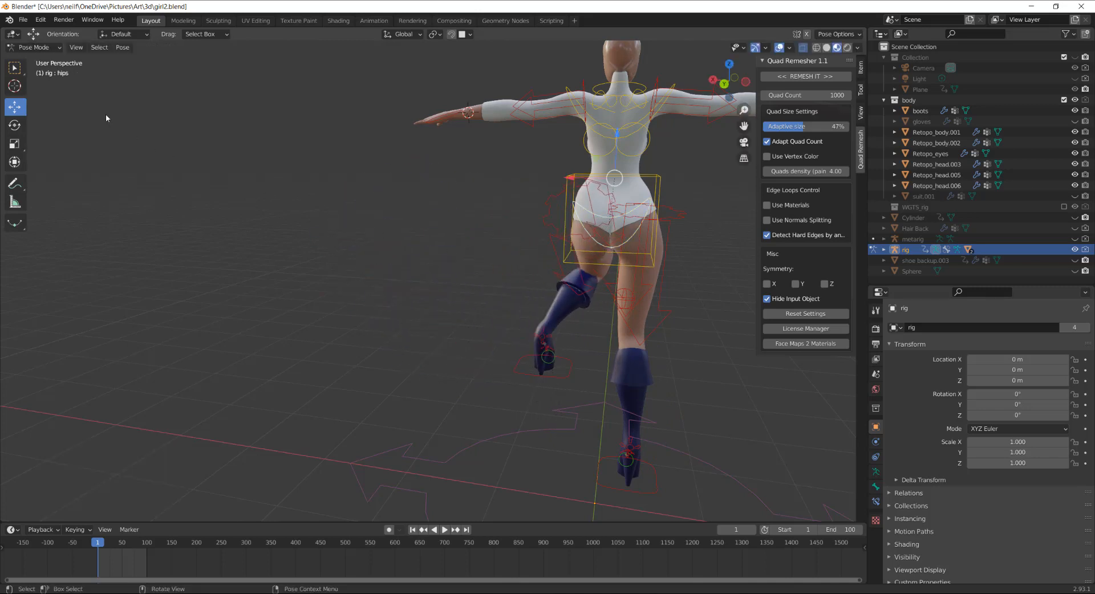
click(16, 124)
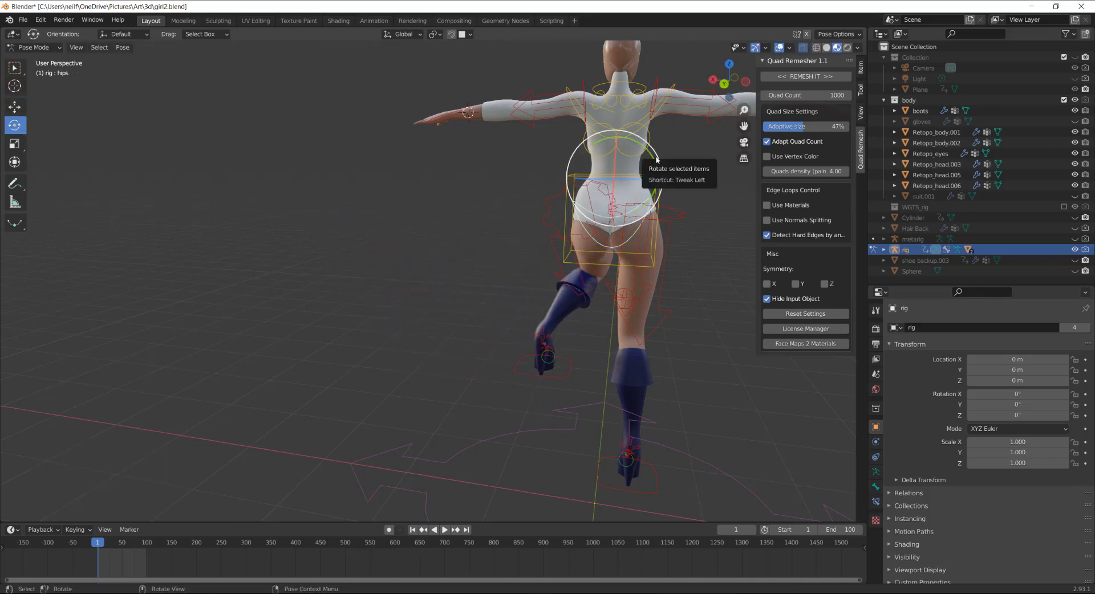
drag(655, 163, 462, 143)
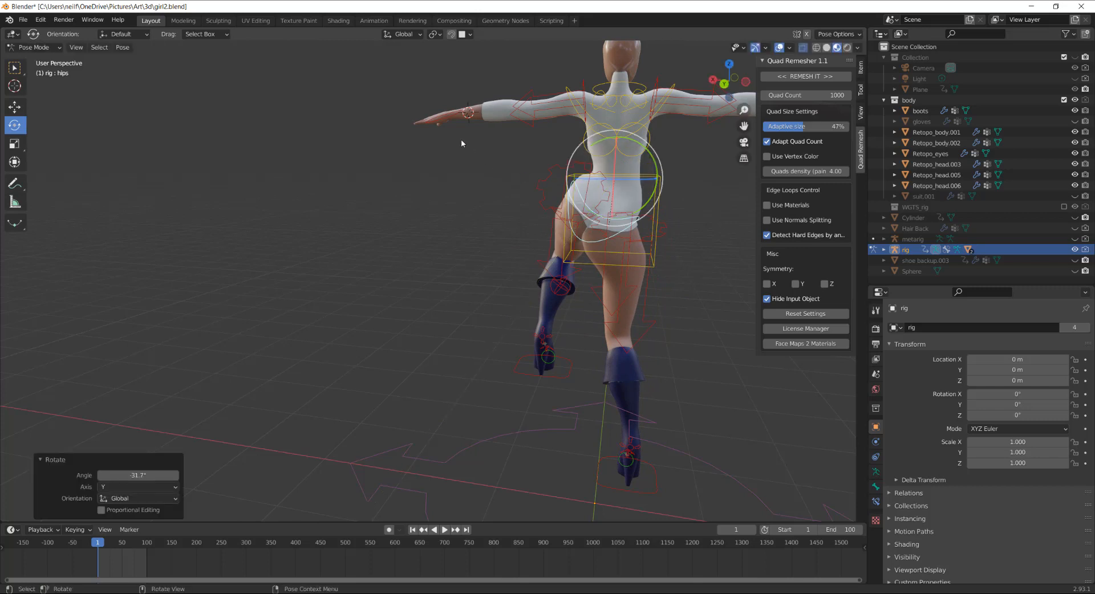
Step: Move the left hand IK control about -0.97 m in X, -0.21 m in Y and -0.46 m in Z to test the sleeve
click(454, 114)
key(shift+space)
key(g)
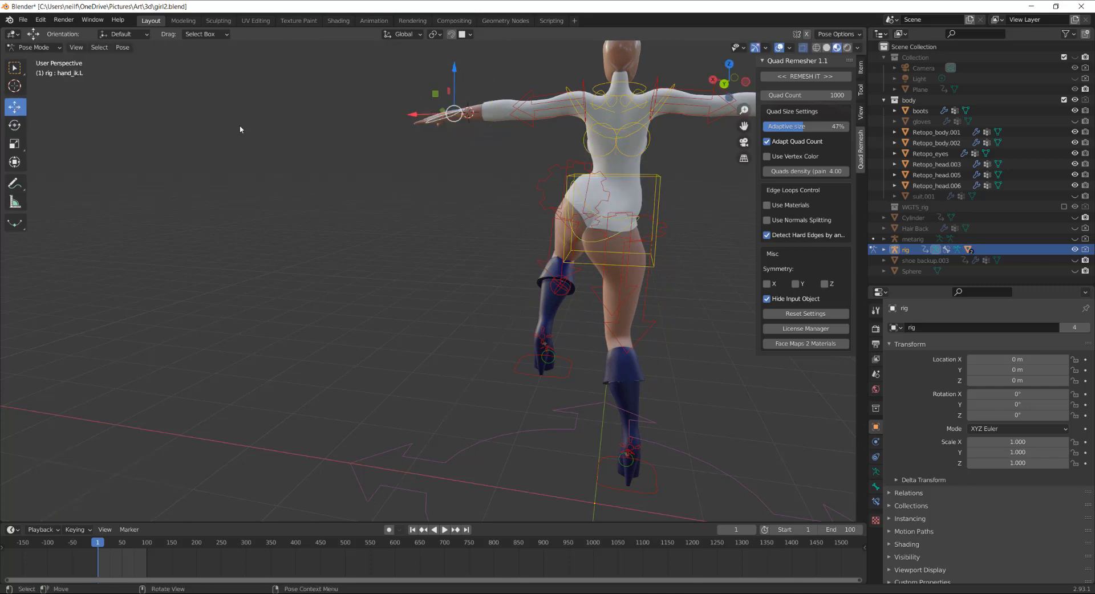
drag(460, 120, 557, 165)
middle_drag(446, 200, 619, 334)
scroll(643, 276, up, 3)
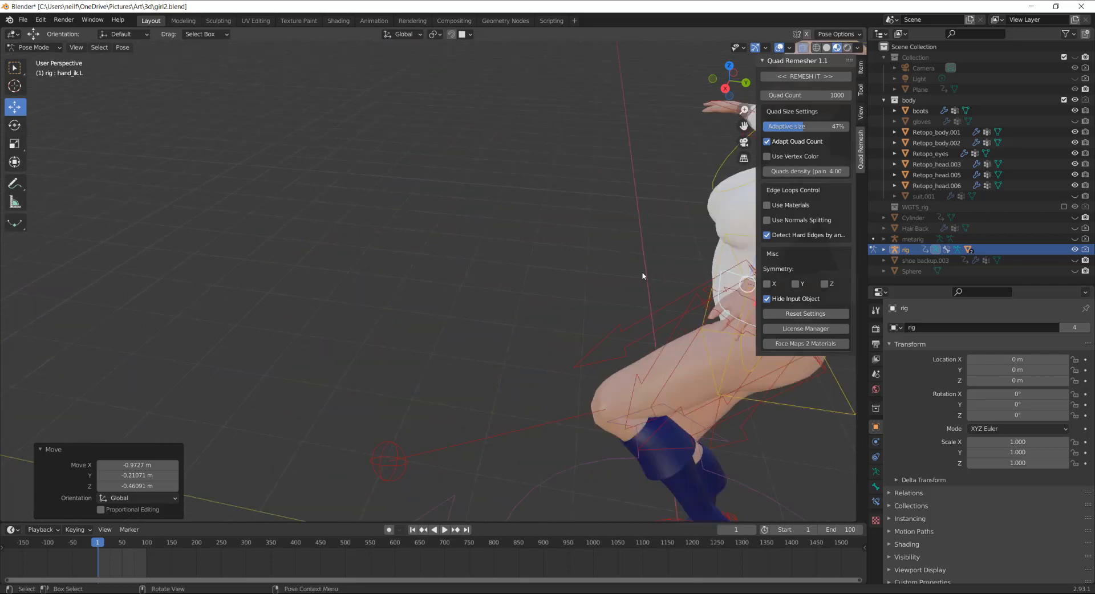
shift+middle_drag(642, 276, 353, 235)
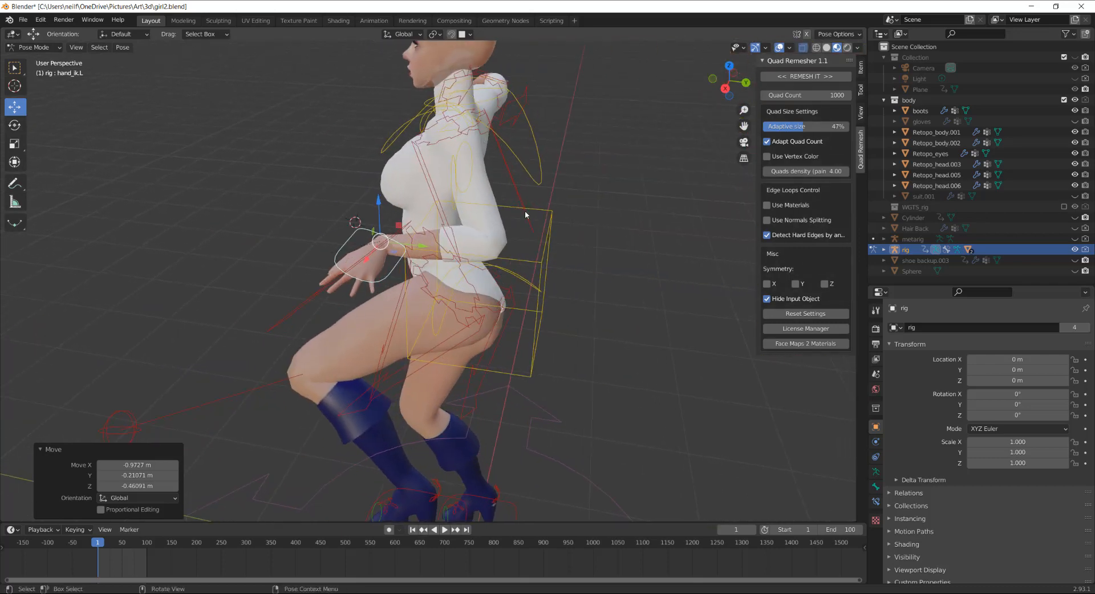
middle_drag(431, 238, 587, 245)
scroll(540, 233, down, 4)
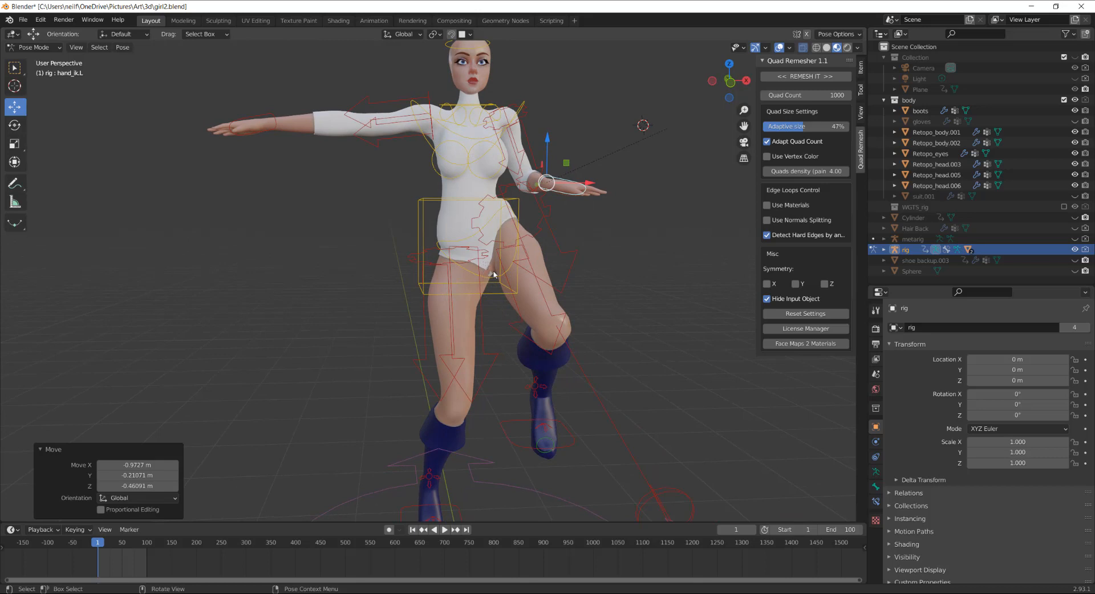
Step: Shift the left foot IK control about 0.16 m in X and 0.08 m in Z
click(565, 447)
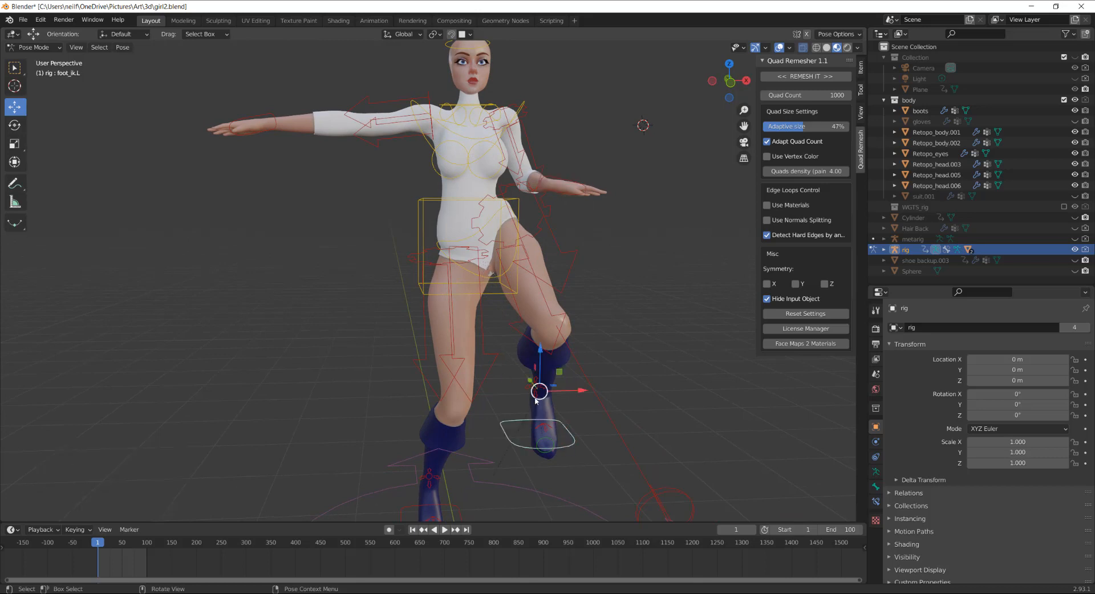
key(g)
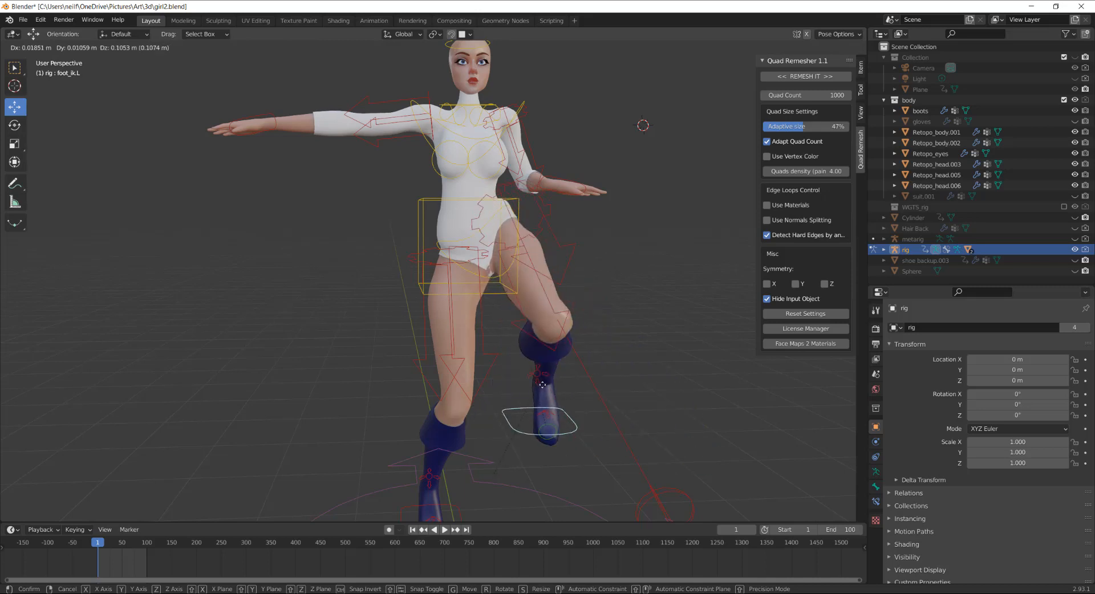
click(496, 376)
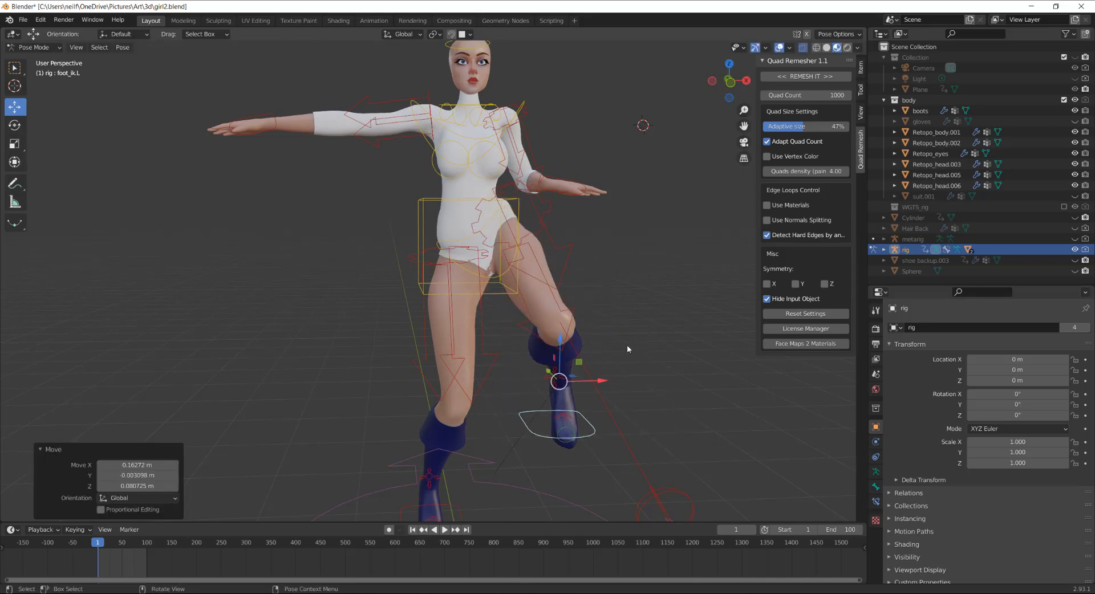
middle_drag(630, 290, 604, 302)
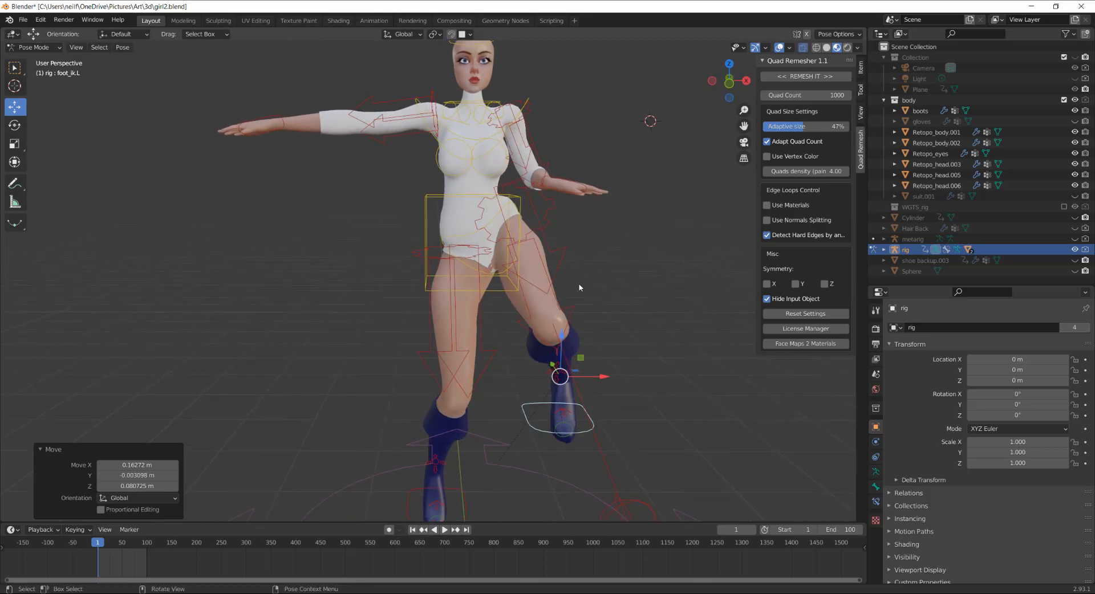
Step: Return to Object Mode and add a Solidify modifier with a thickness of -0.01 m to the bodysuit (Retopo_body.002)
click(471, 208)
click(55, 47)
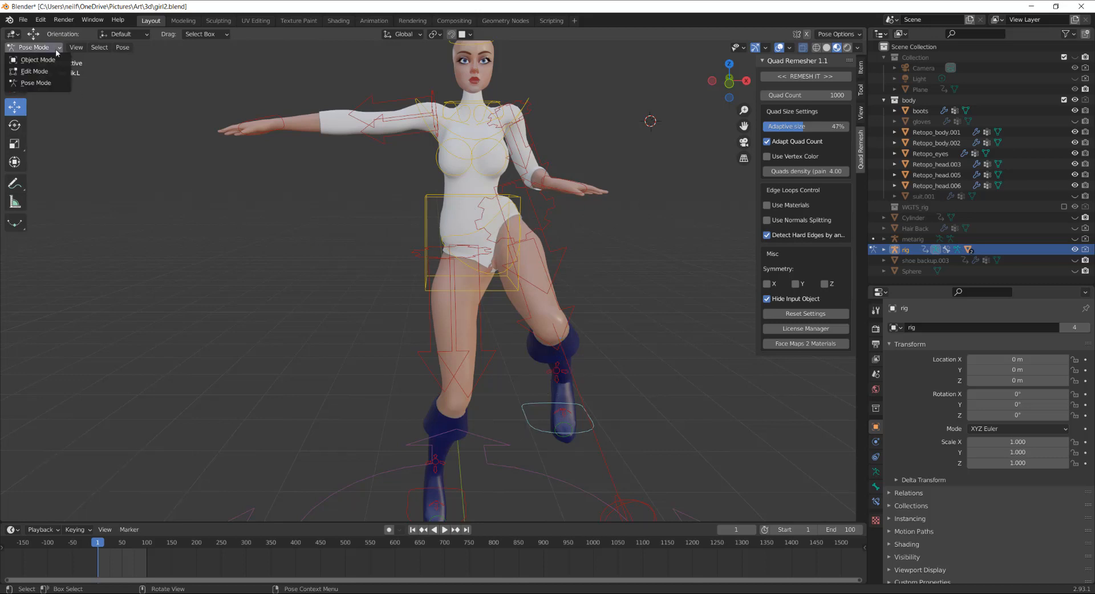
click(37, 59)
click(476, 209)
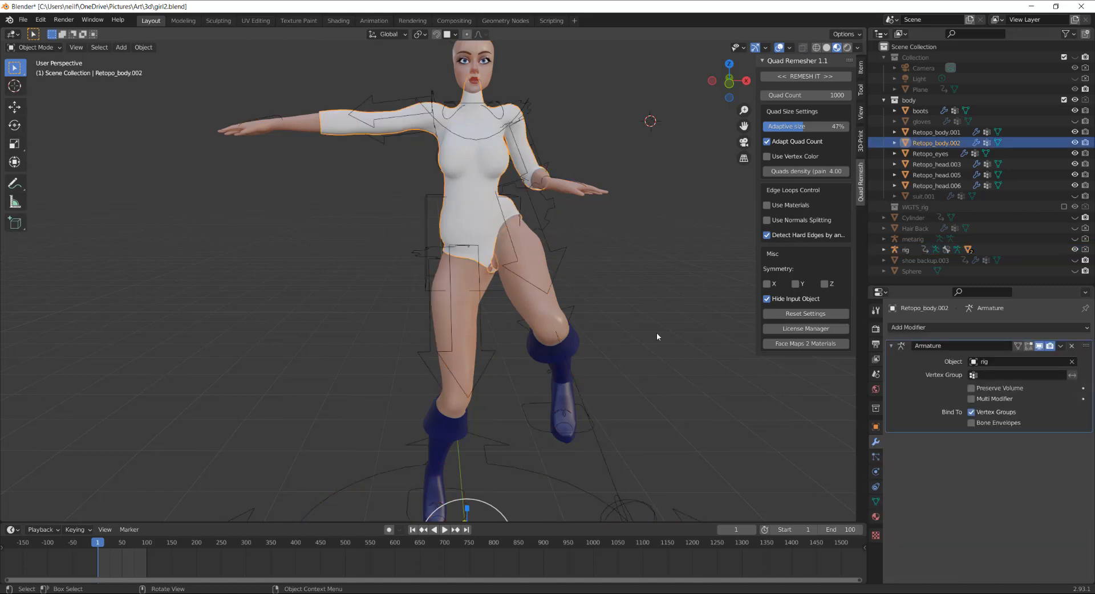
click(1086, 327)
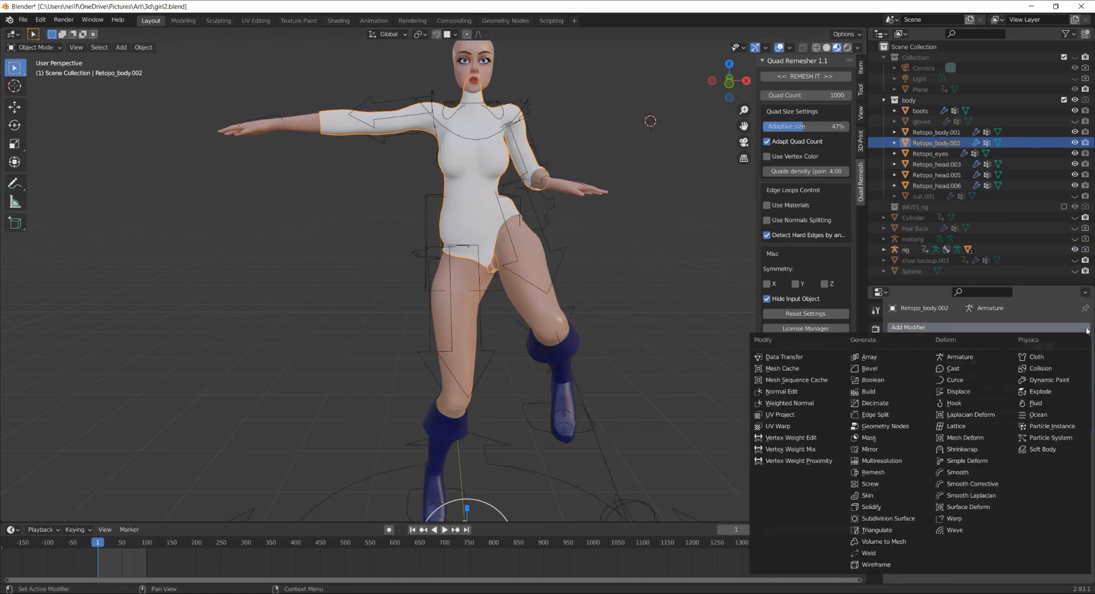
click(887, 512)
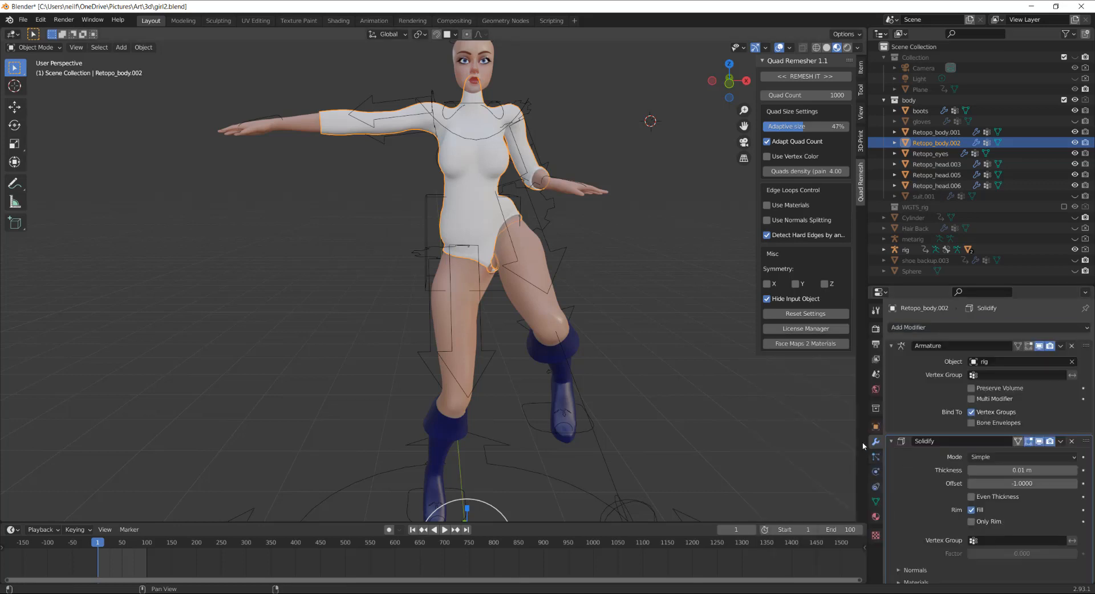
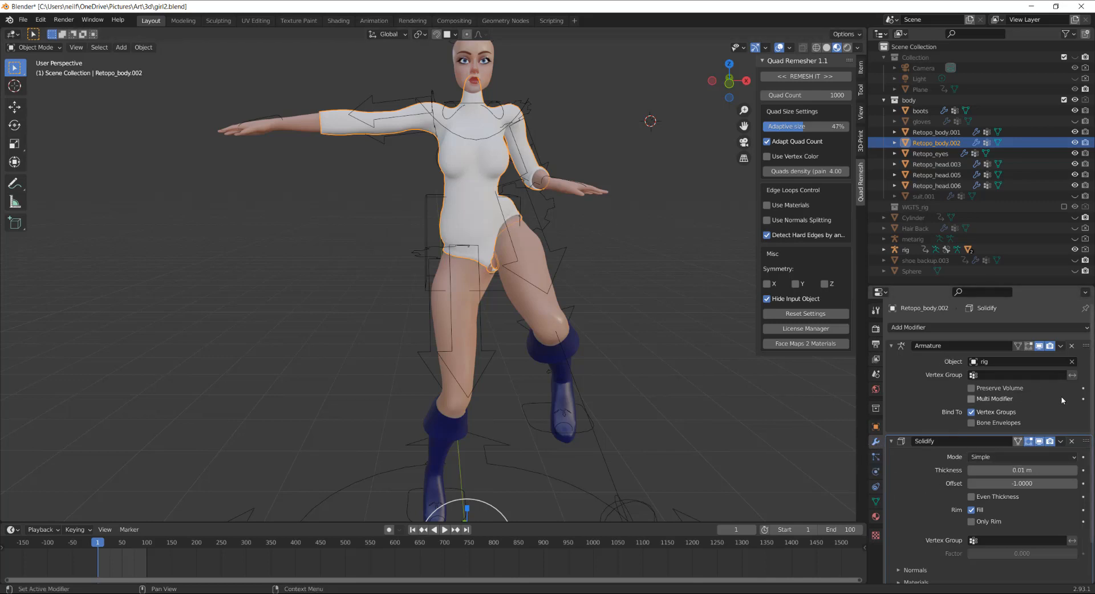
drag(1016, 470, 962, 471)
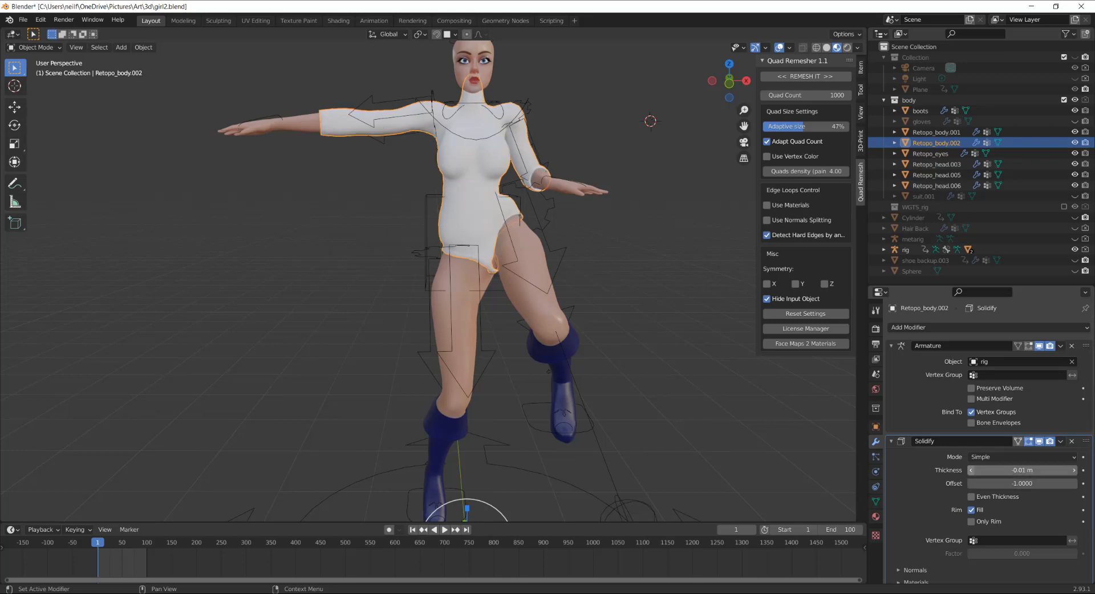
middle_drag(503, 299, 547, 297)
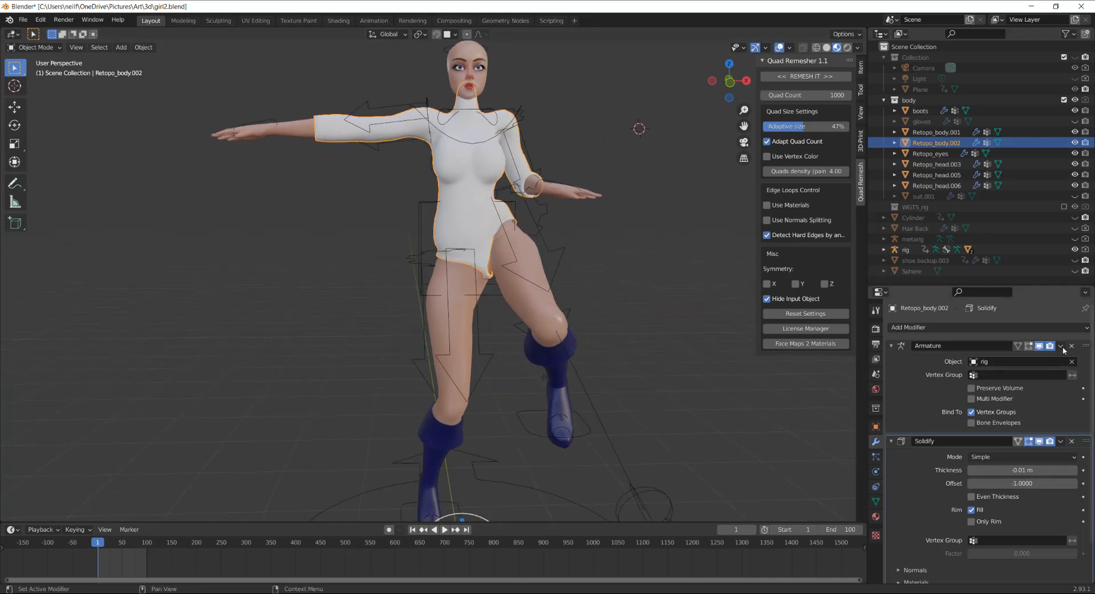
Step: Add a Subdivision Surface modifier to the bodysuit and set its viewport level to 2
click(1084, 330)
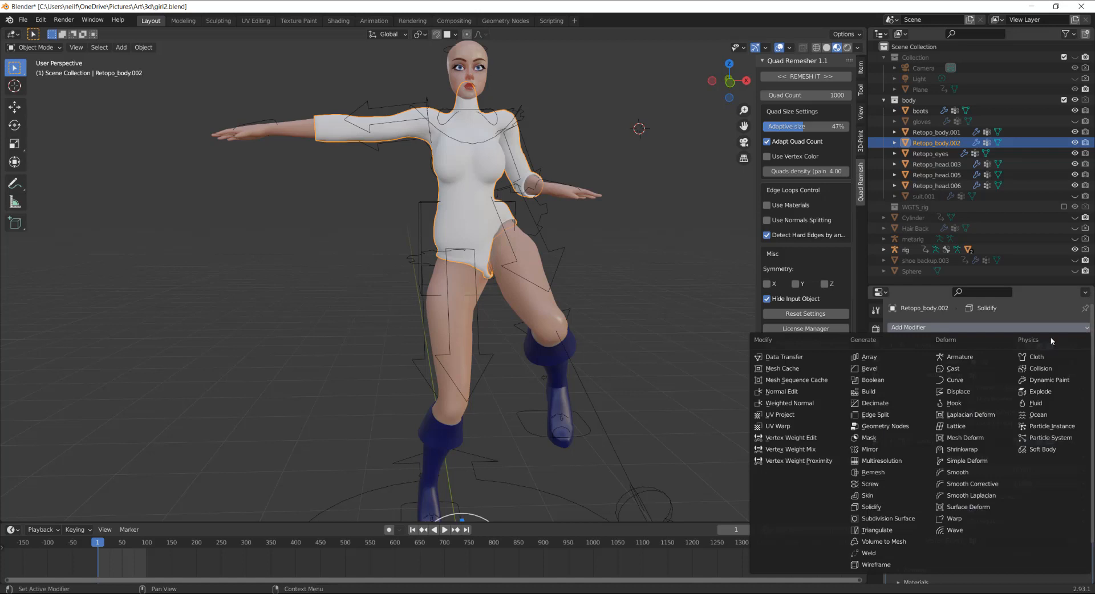
click(893, 520)
scroll(1049, 499, down, 5)
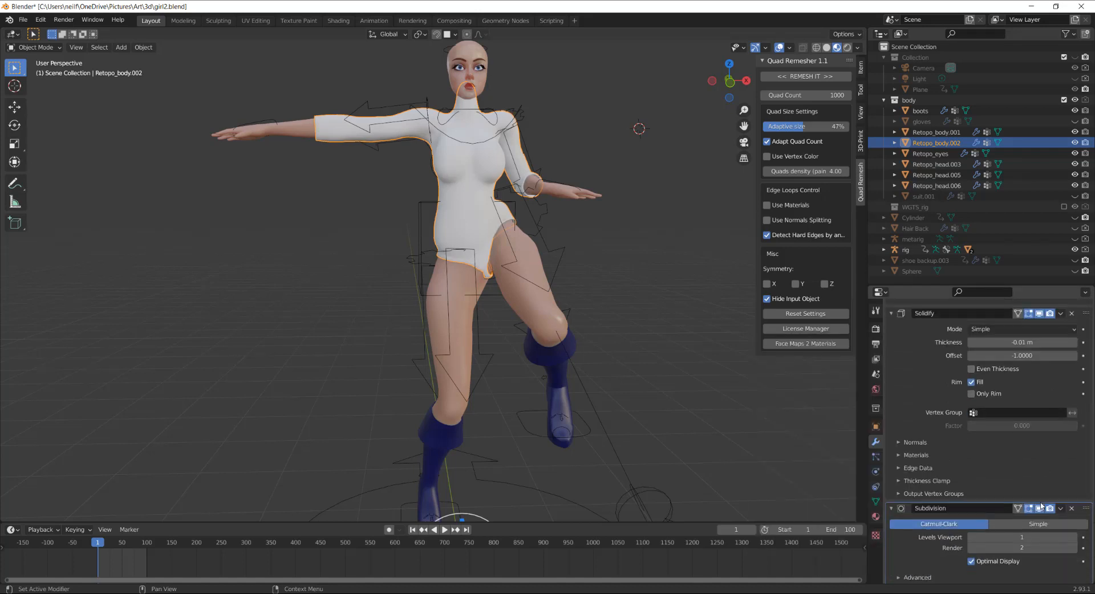
scroll(1042, 507, up, 1)
click(1071, 556)
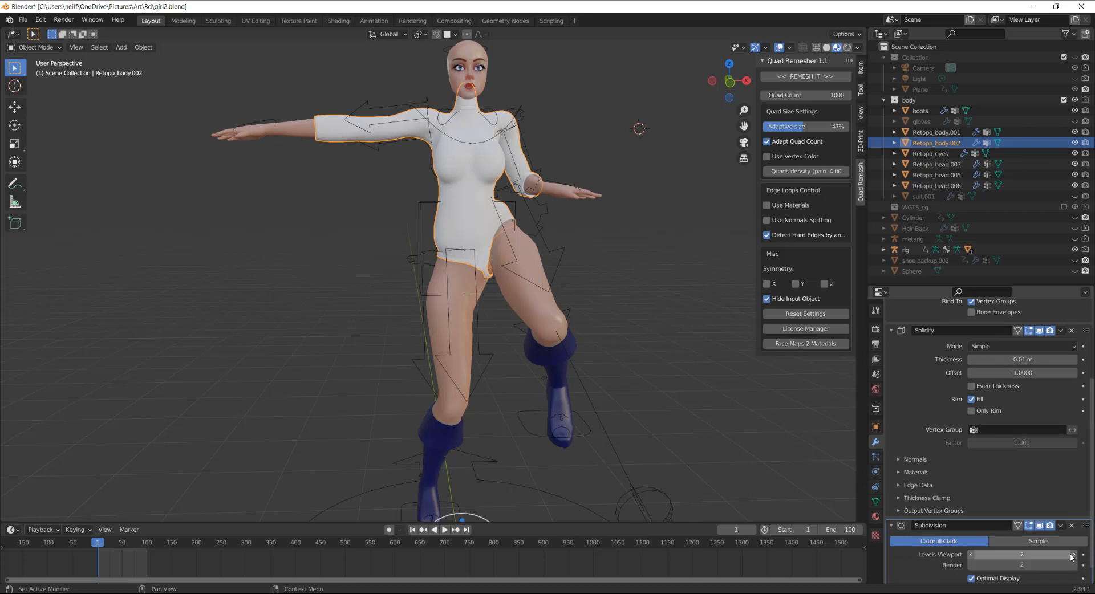
middle_drag(342, 307, 628, 318)
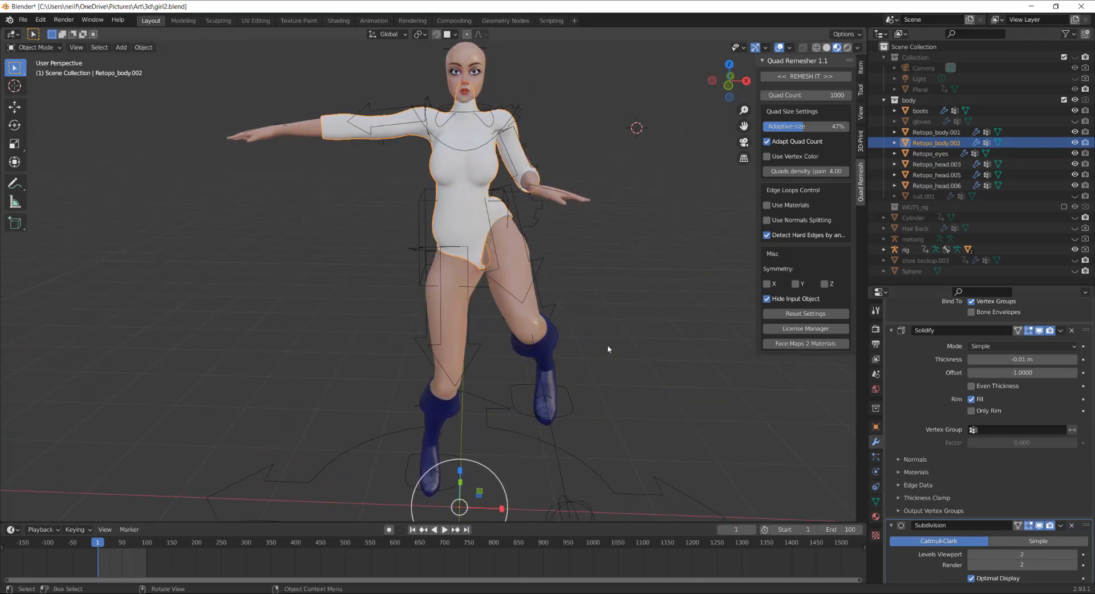
Step: Turn off the Subdivision modifier's viewport display and inspect the model in Solid and Wireframe shading
click(1039, 526)
middle_drag(525, 275, 575, 313)
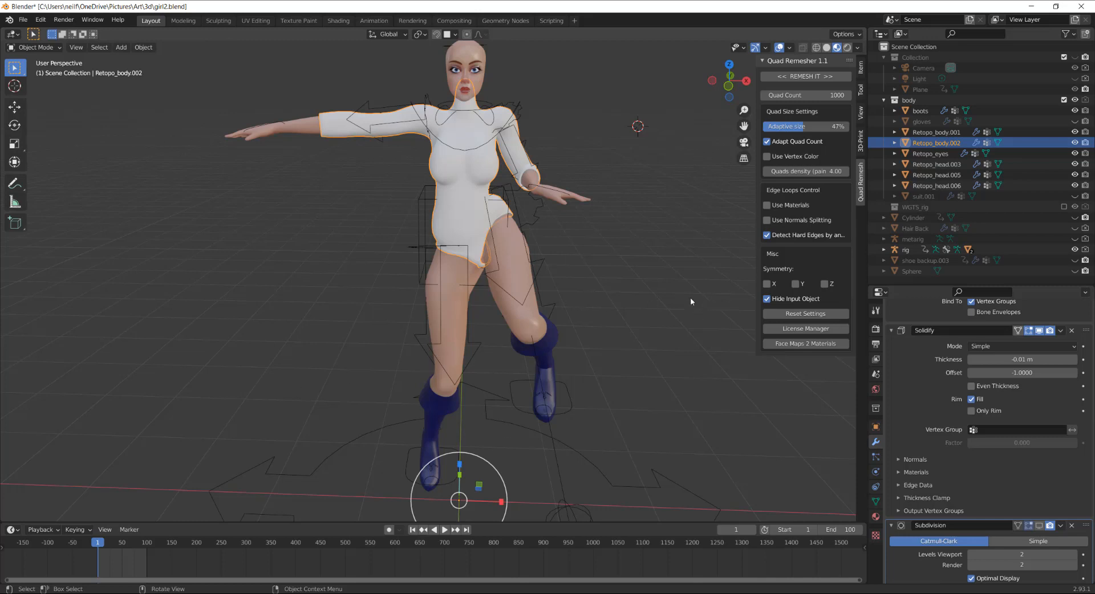
click(826, 48)
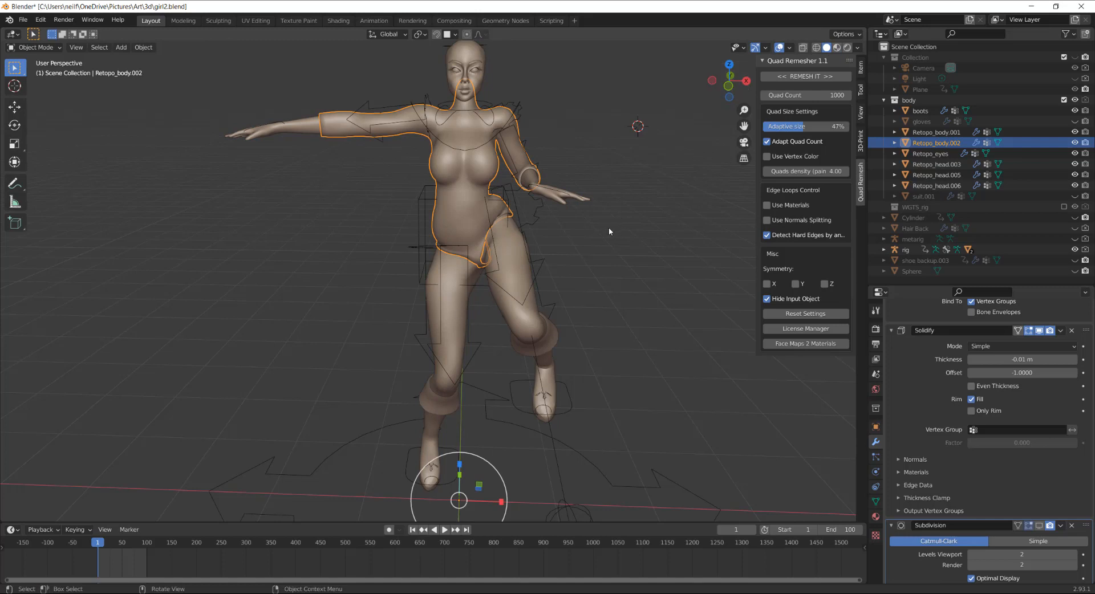
click(816, 47)
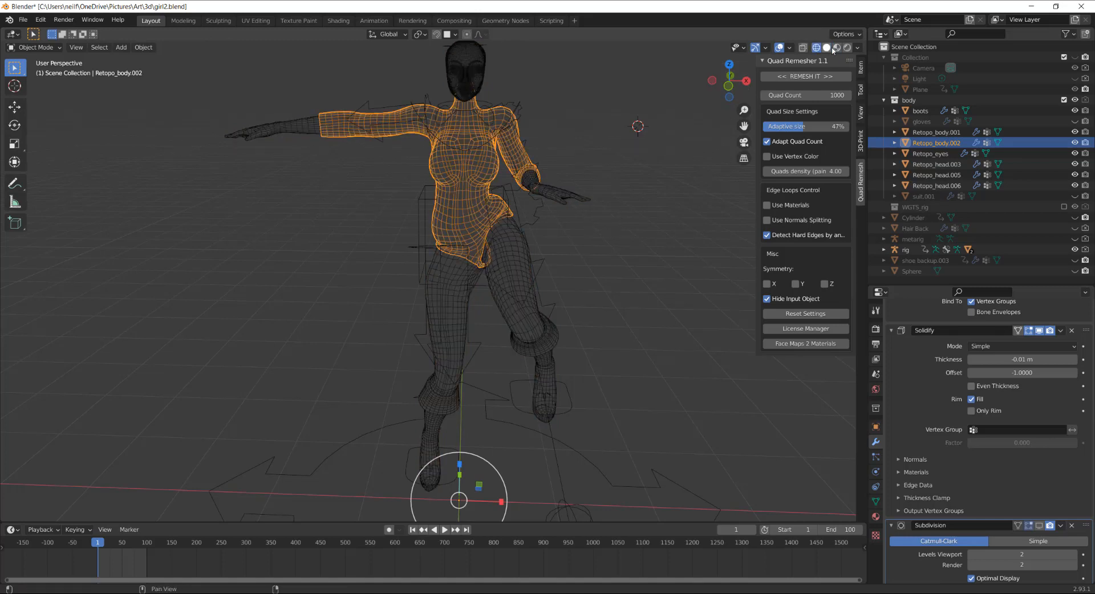
Step: Show the model in Material Preview shading and turn off the viewport display of the white bodysuit's Subdivision modifier
click(826, 48)
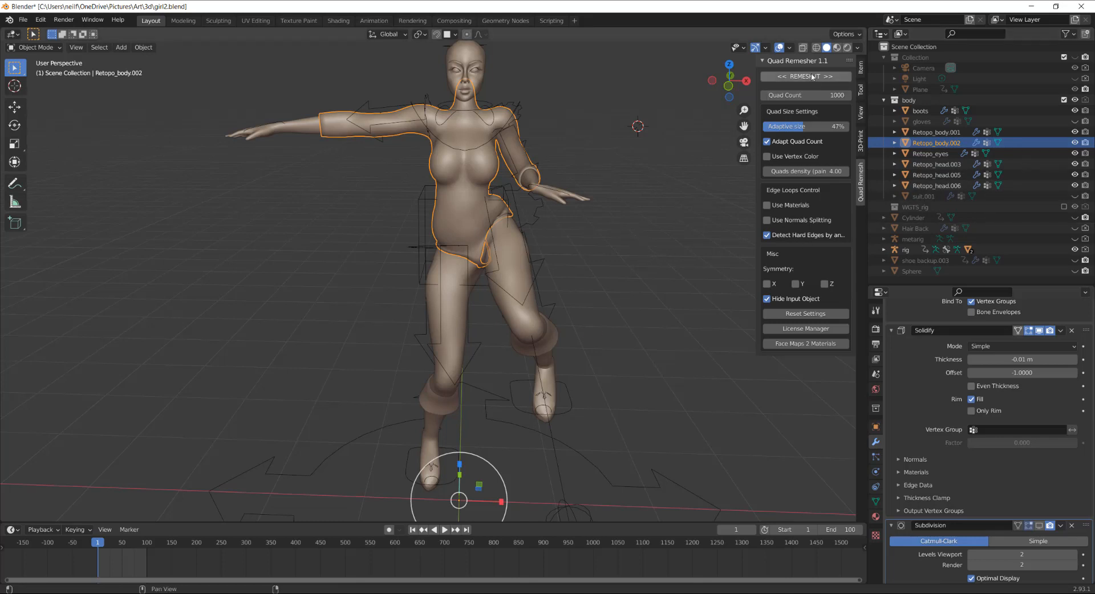
click(837, 48)
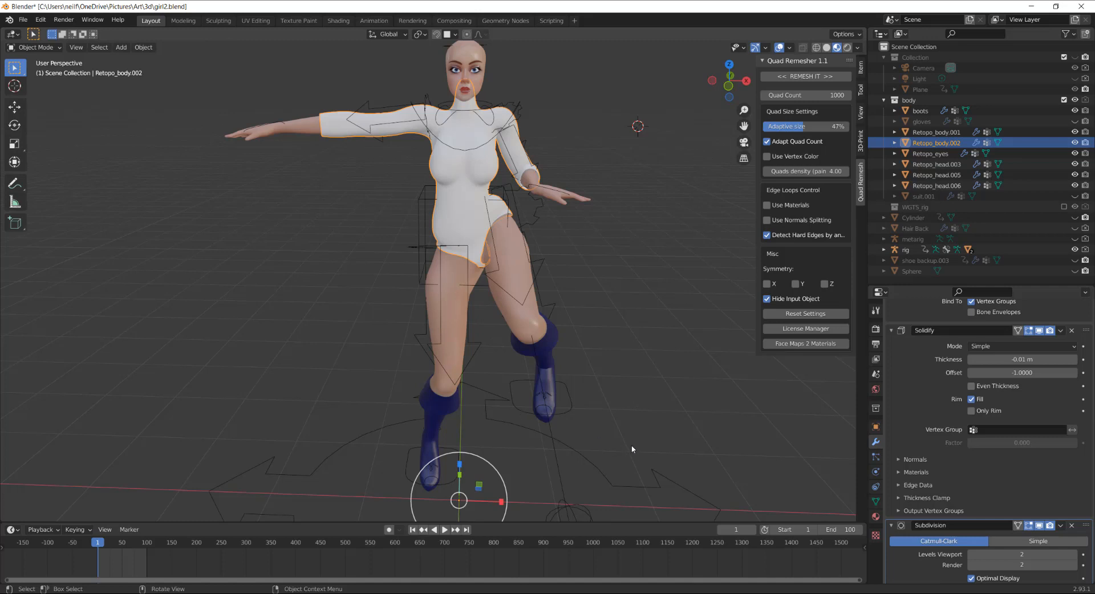
click(1039, 525)
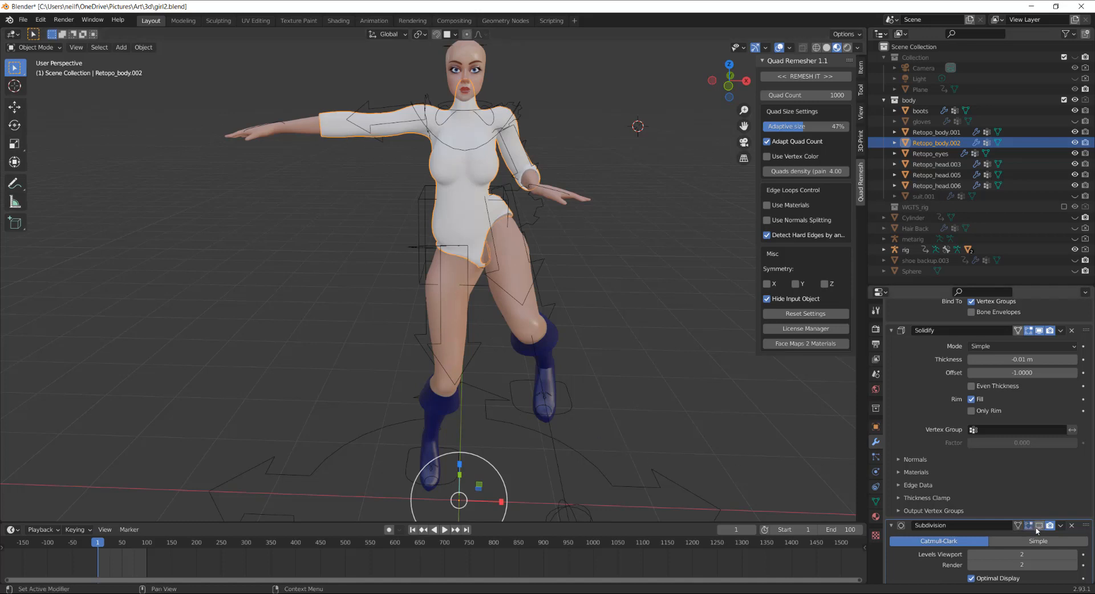
Step: Examine the posed character's white bodysuit from several angles and check its mesh in the Modeling workspace
middle_drag(515, 405, 644, 378)
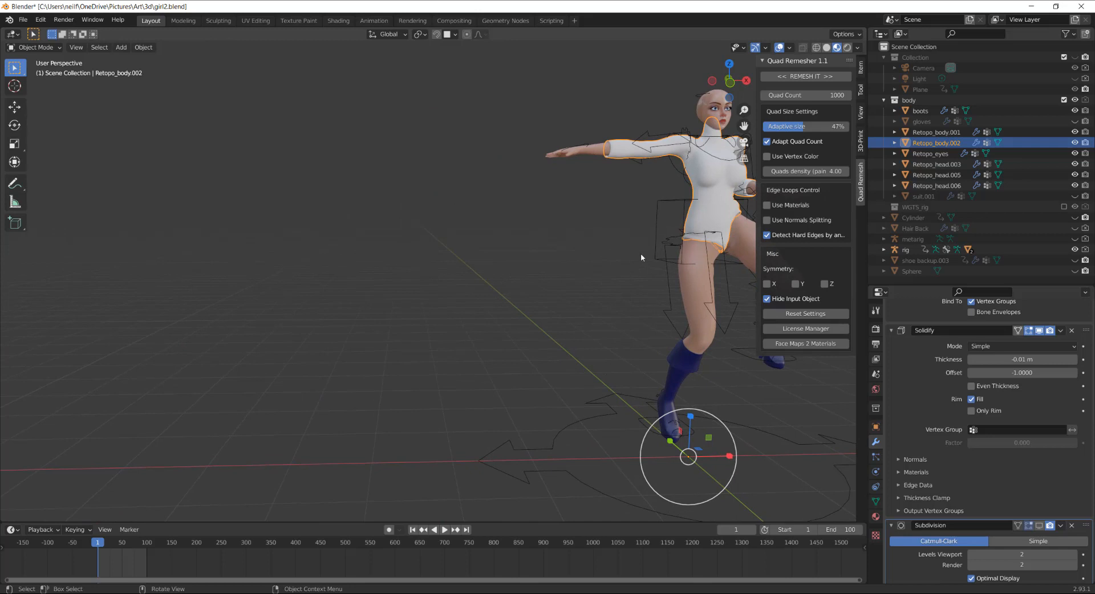
drag(743, 126, 534, 137)
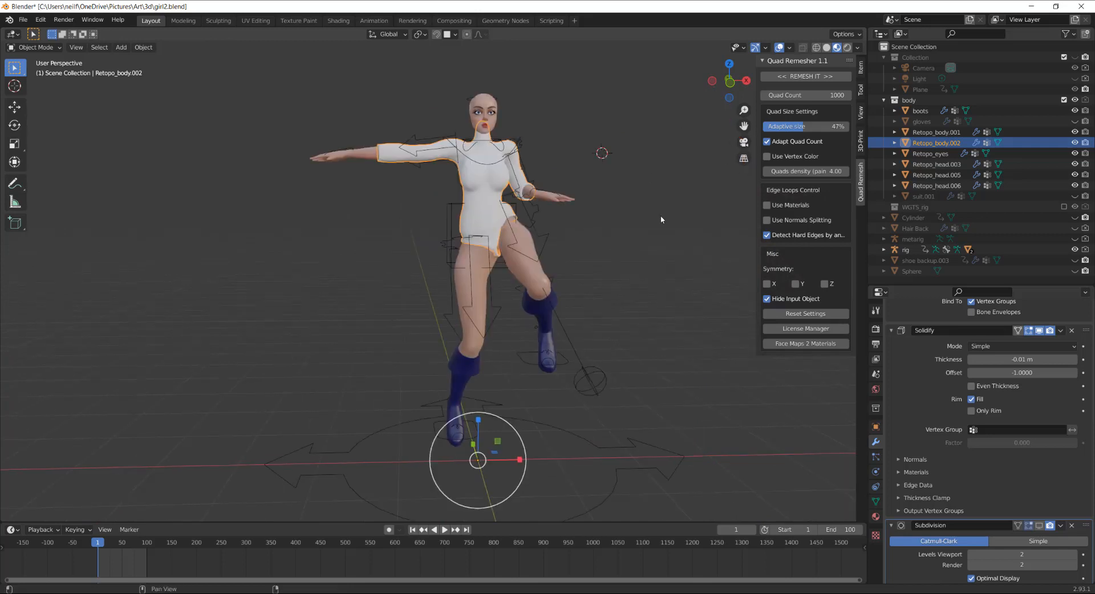
middle_drag(523, 268, 590, 255)
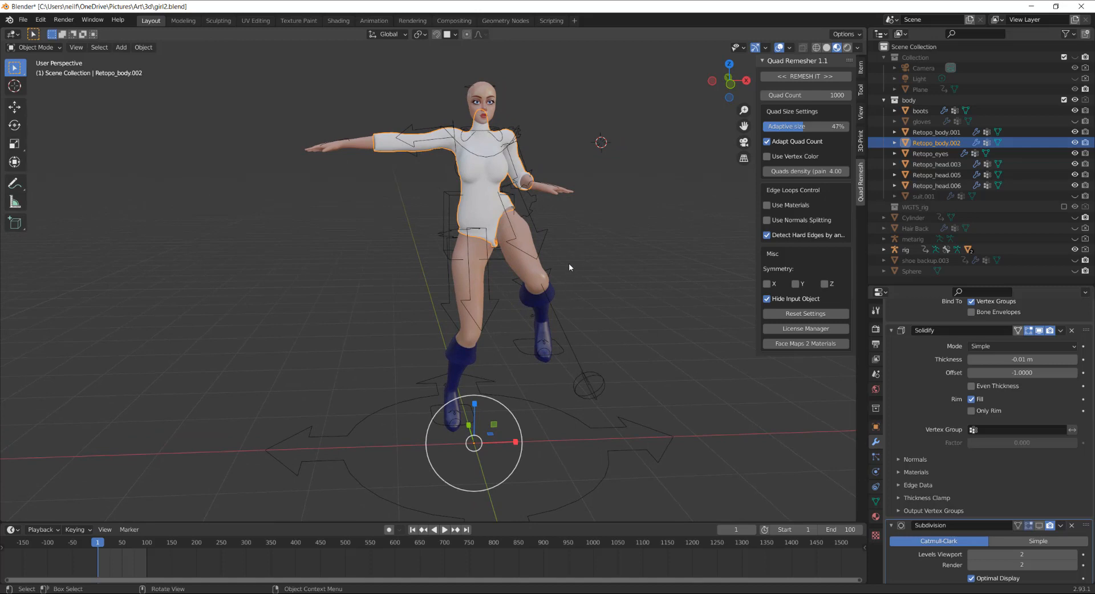
scroll(517, 224, down, 2)
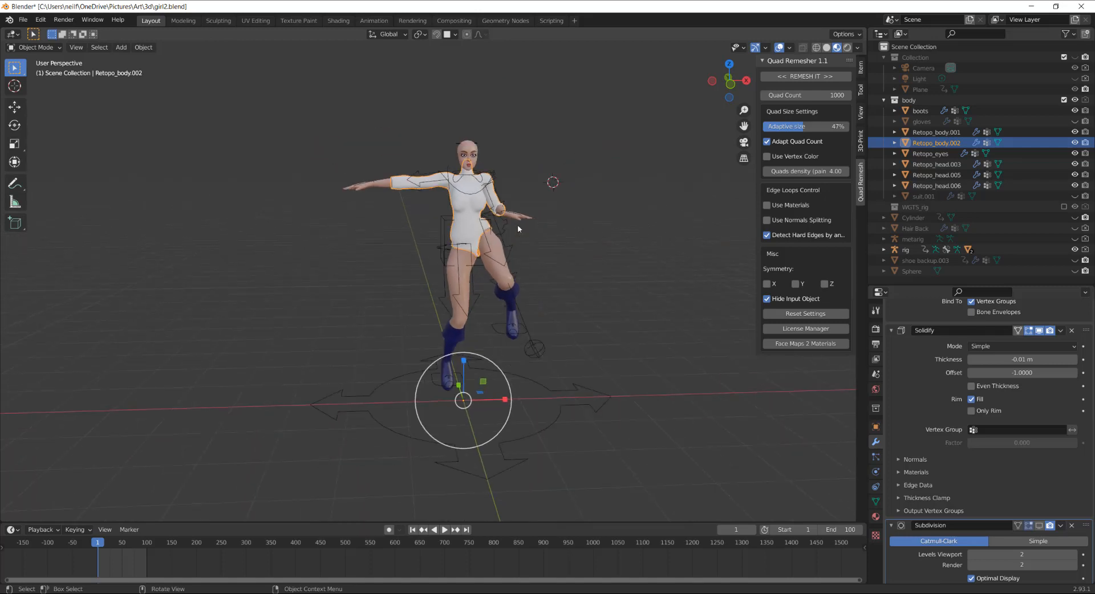
scroll(518, 226, up, 5)
scroll(519, 223, down, 4)
scroll(443, 193, up, 2)
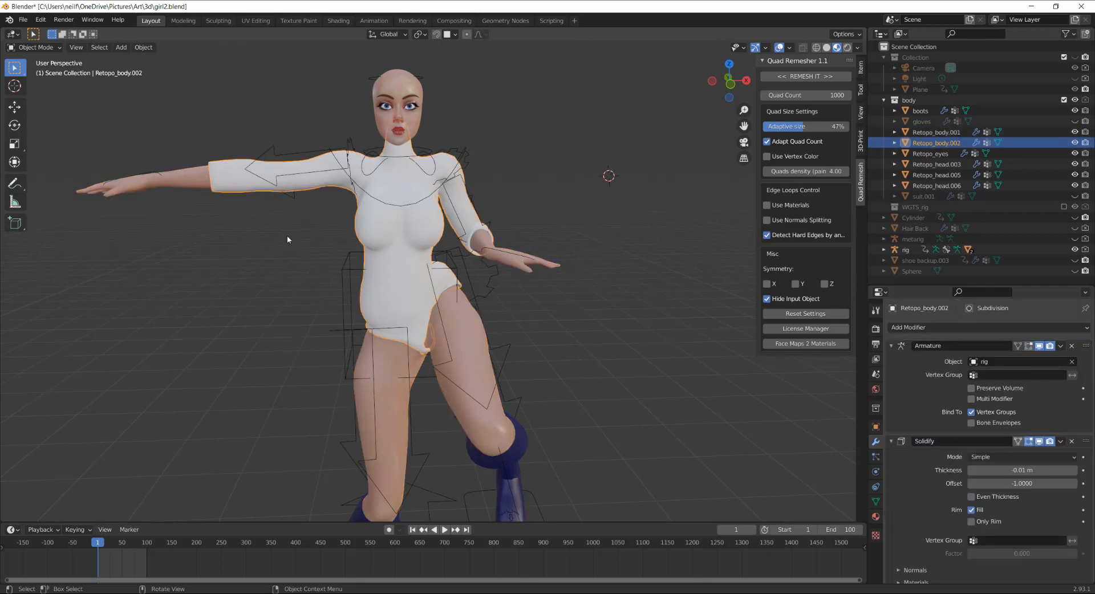
click(185, 21)
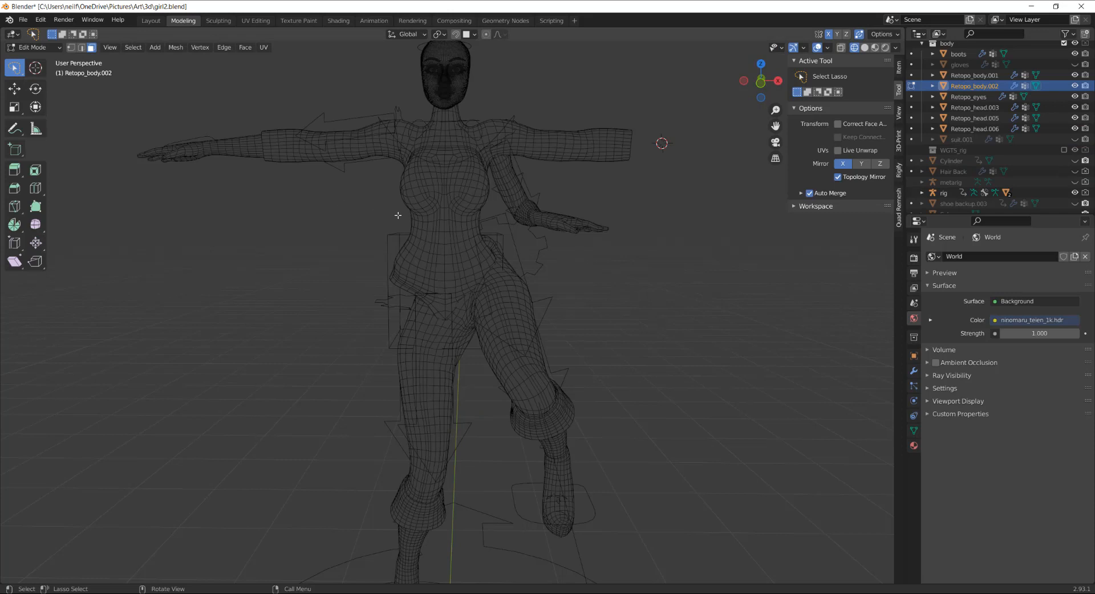
click(151, 21)
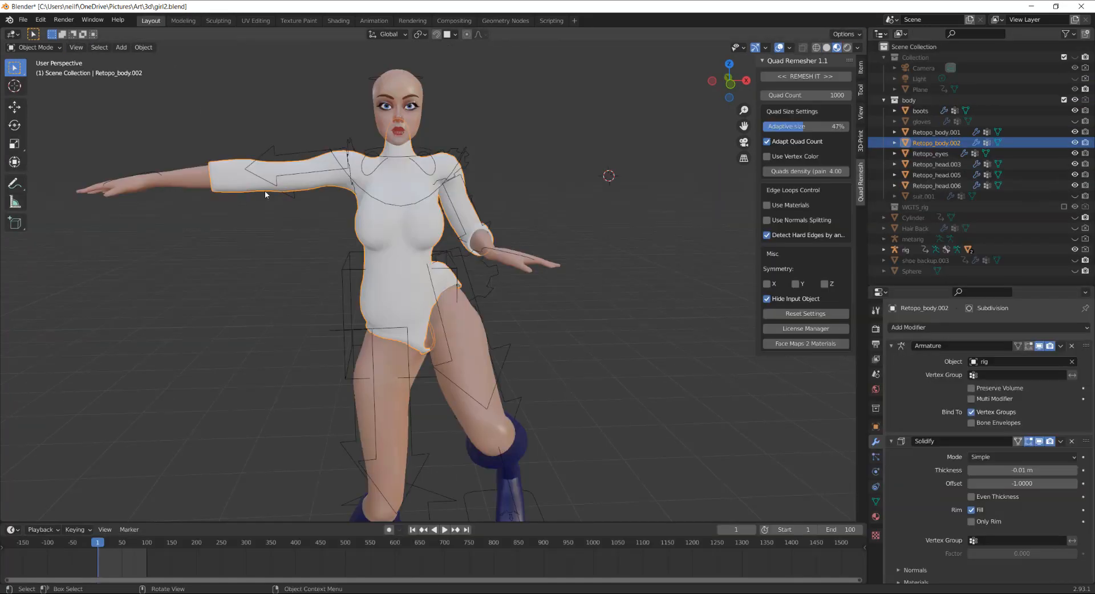
Step: Put the character's rig into Pose Mode and clear all transforms on every bone
click(350, 280)
click(36, 48)
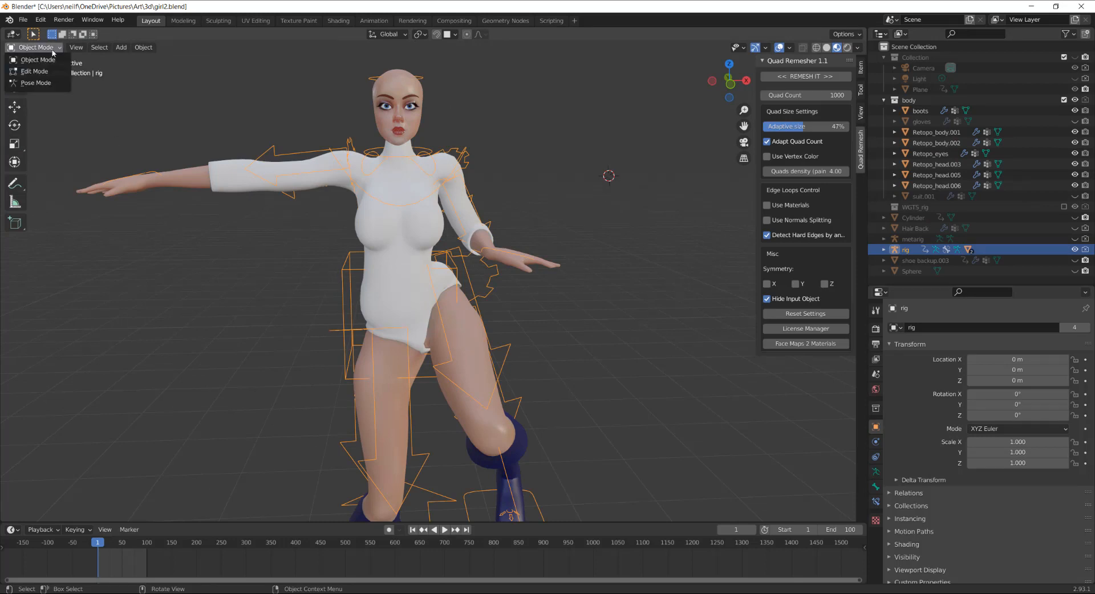
click(36, 83)
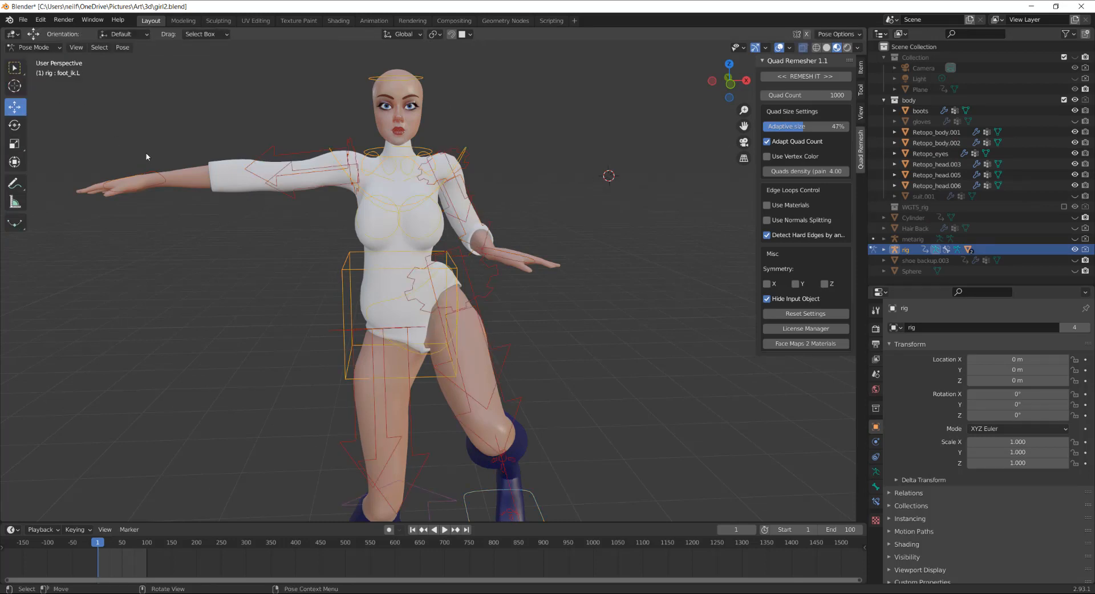
key(a)
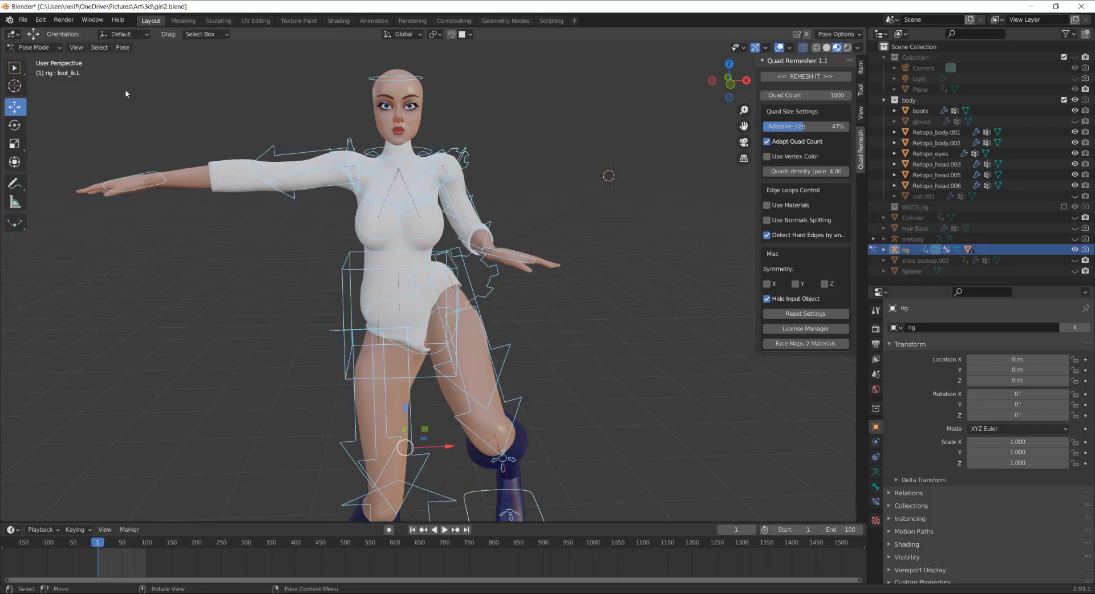
click(122, 47)
mouse_move(150, 69)
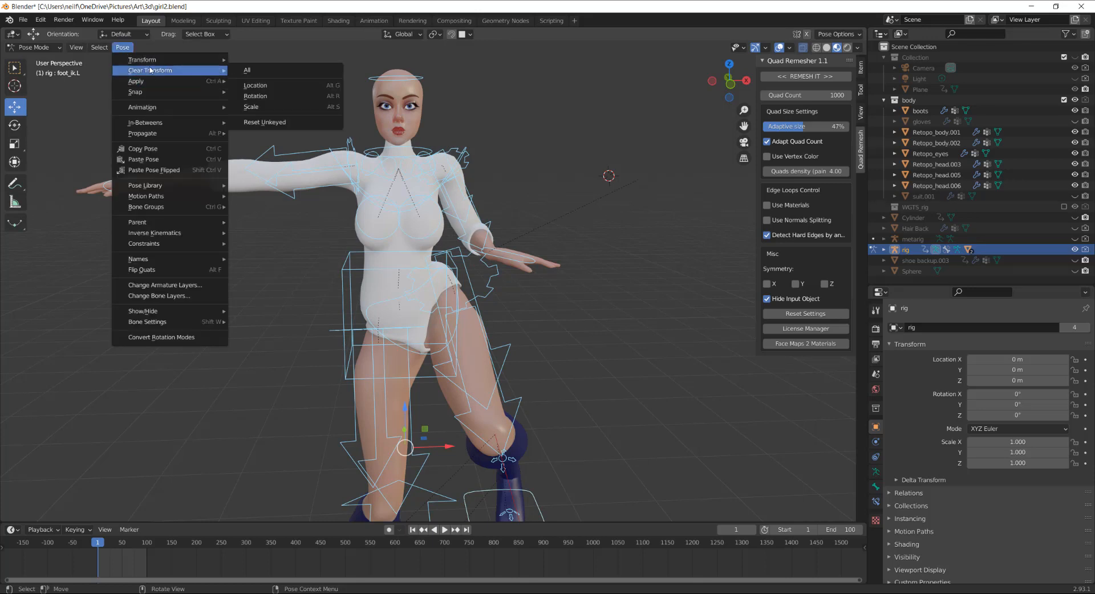
click(248, 70)
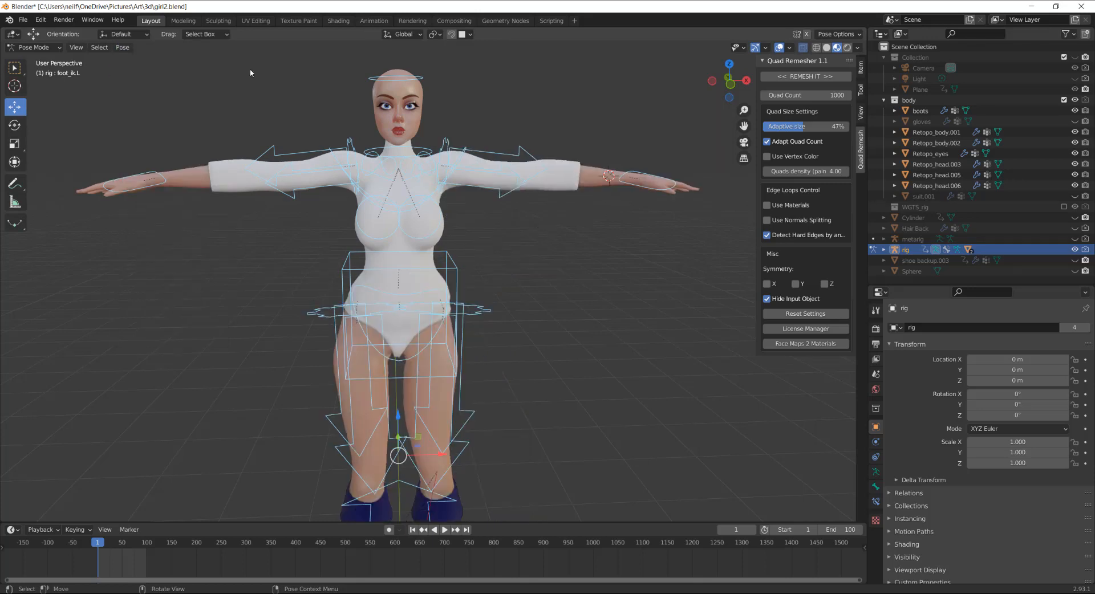
Step: Return the rig to Object Mode and open the white bodysuit for mesh editing in the Modeling workspace
click(60, 49)
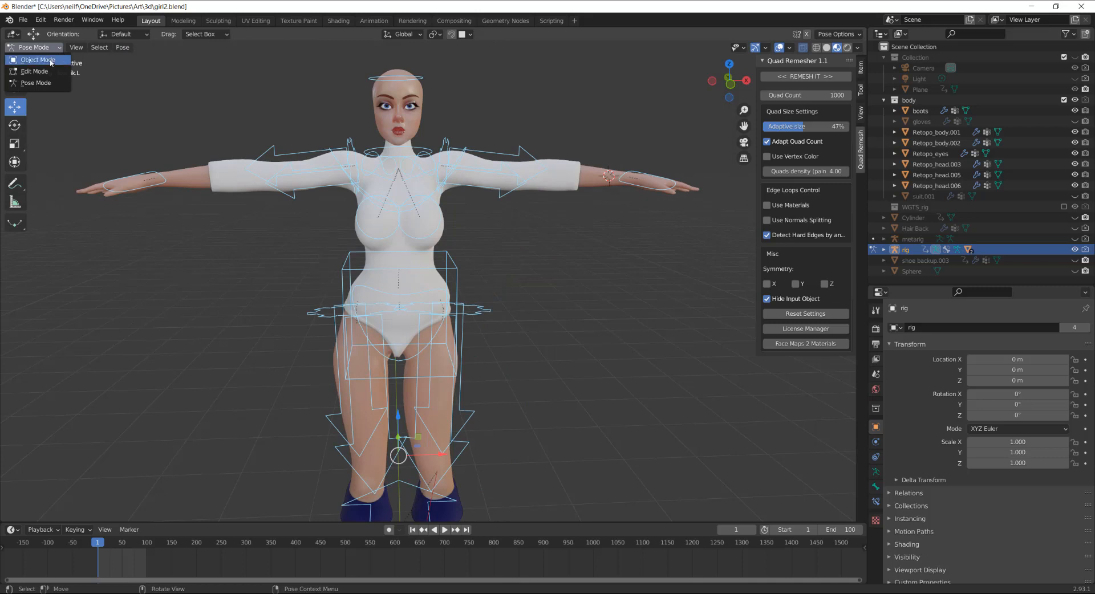
click(51, 61)
click(415, 226)
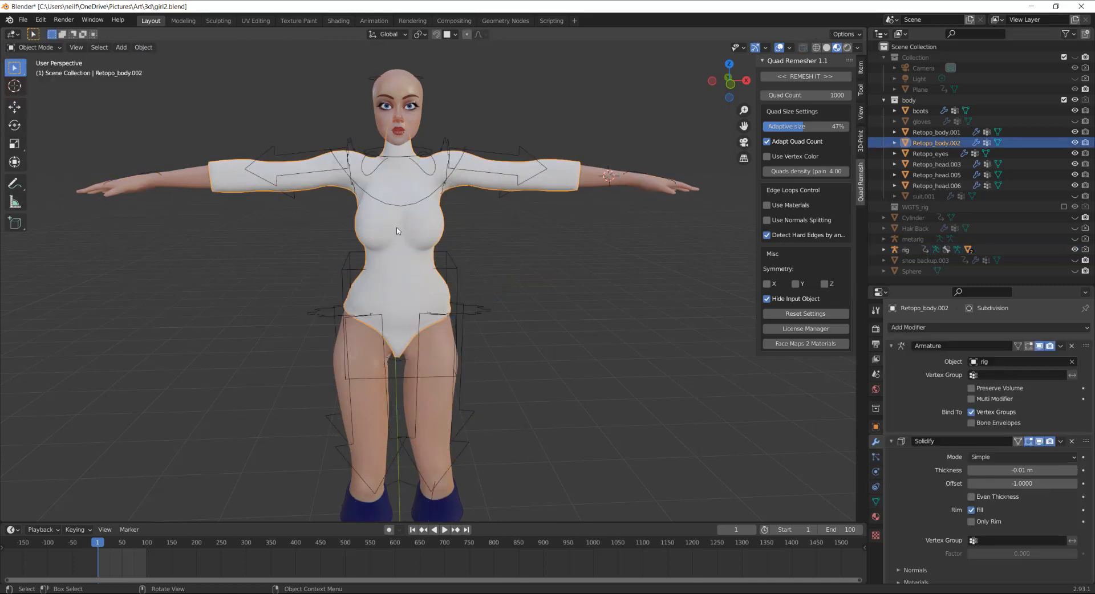
click(183, 20)
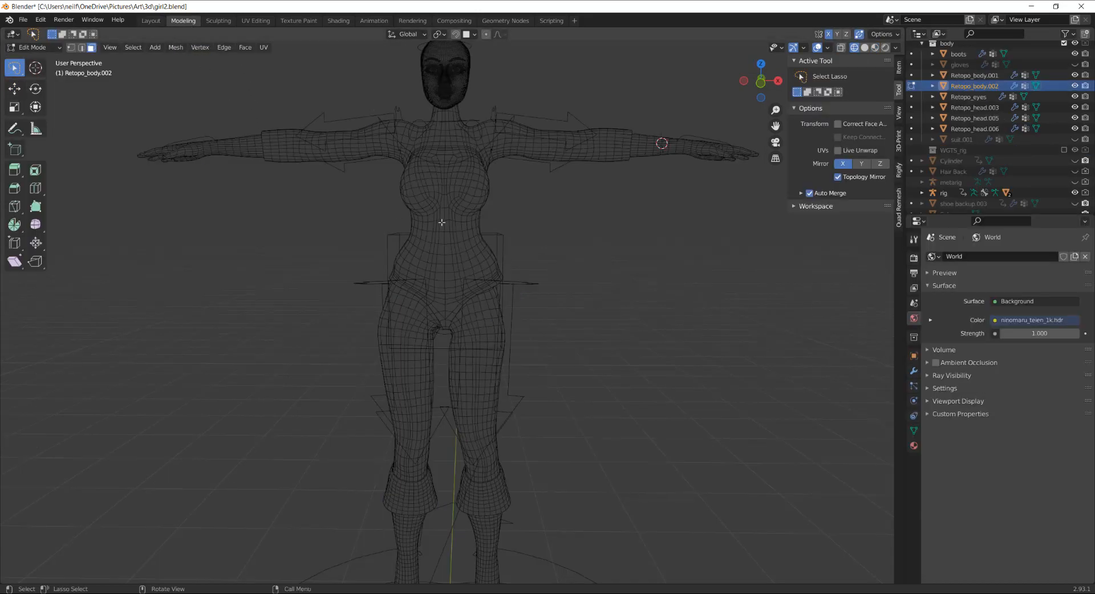
Step: Examine the bodysuit's wireframe around the chest and torso, comparing it with the shaded model in the Layout workspace
scroll(480, 170, up, 5)
scroll(480, 170, up, 4)
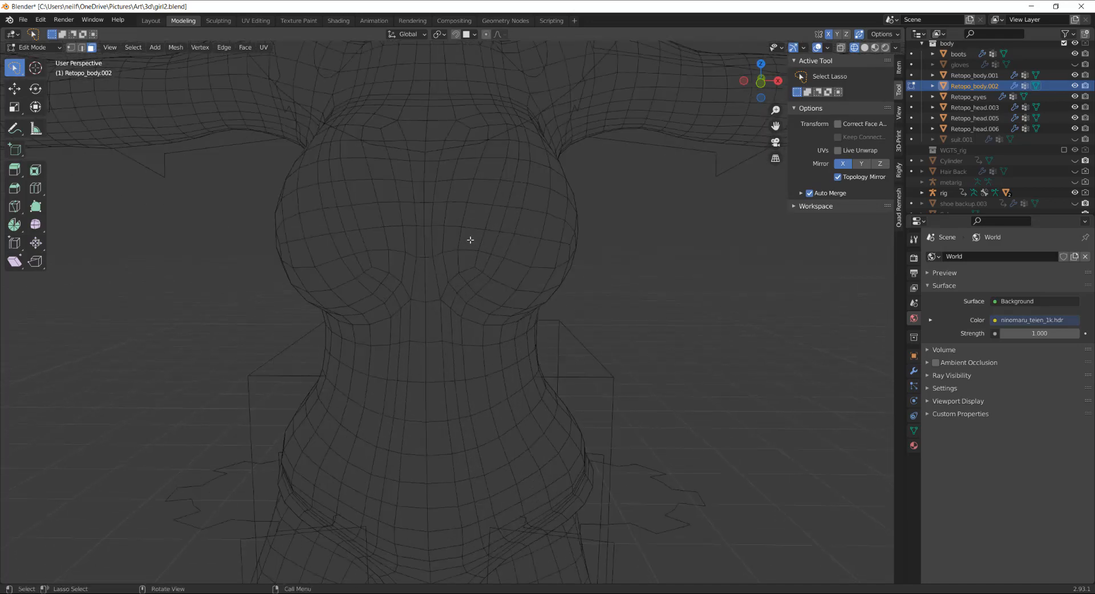
middle_drag(504, 249, 418, 275)
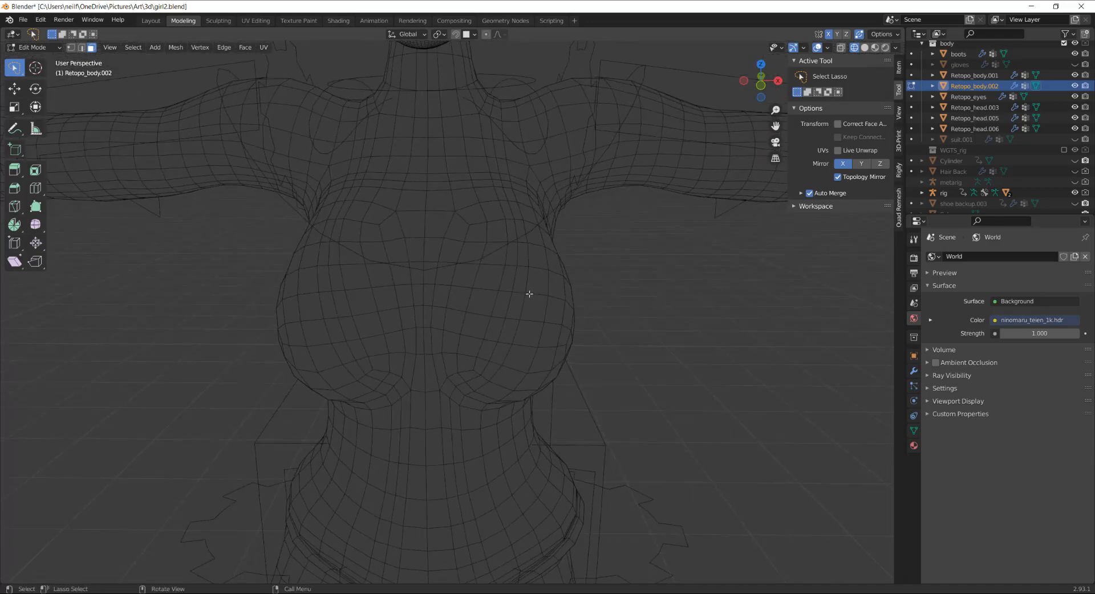
mouse_move(536, 279)
mouse_down()
mouse_move(538, 289)
mouse_move(442, 296)
mouse_move(304, 296)
mouse_move(333, 195)
mouse_move(514, 195)
mouse_move(532, 271)
mouse_move(480, 265)
mouse_up()
drag(482, 228, 484, 317)
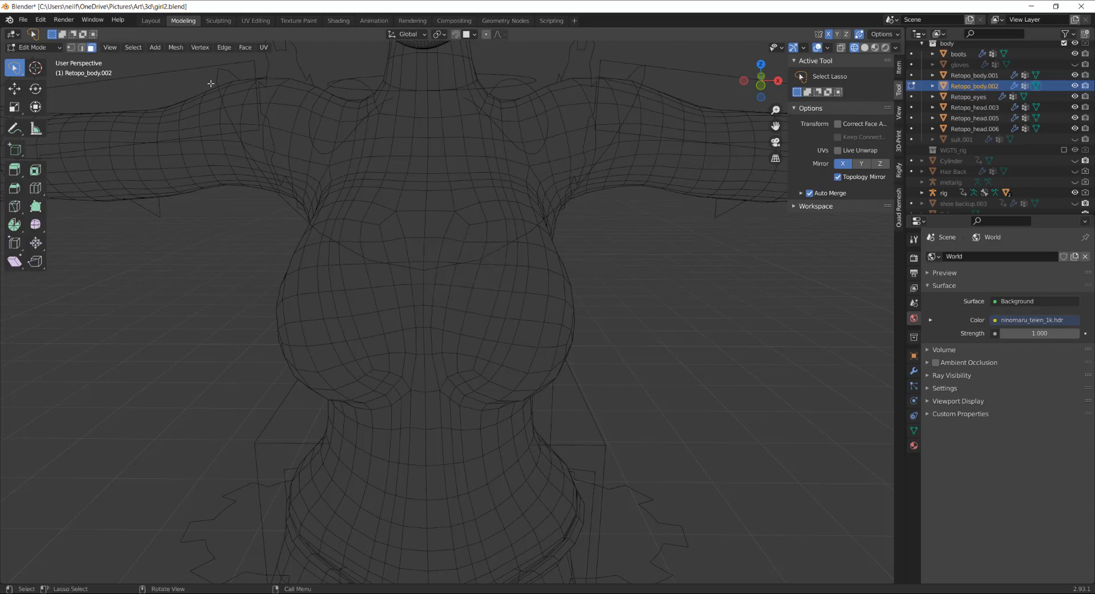
click(151, 21)
click(501, 228)
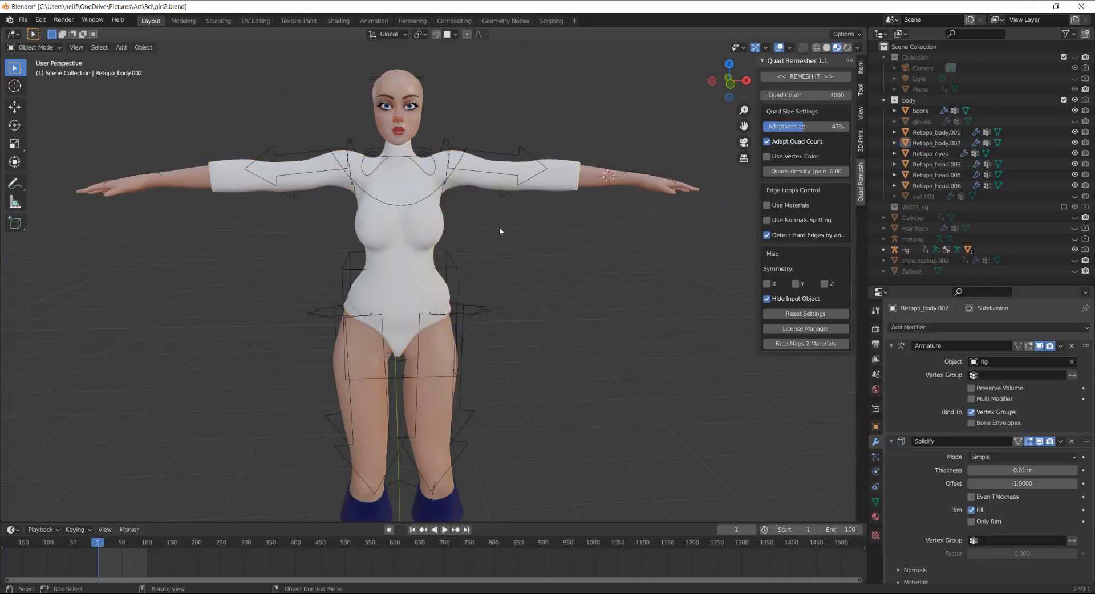
click(419, 233)
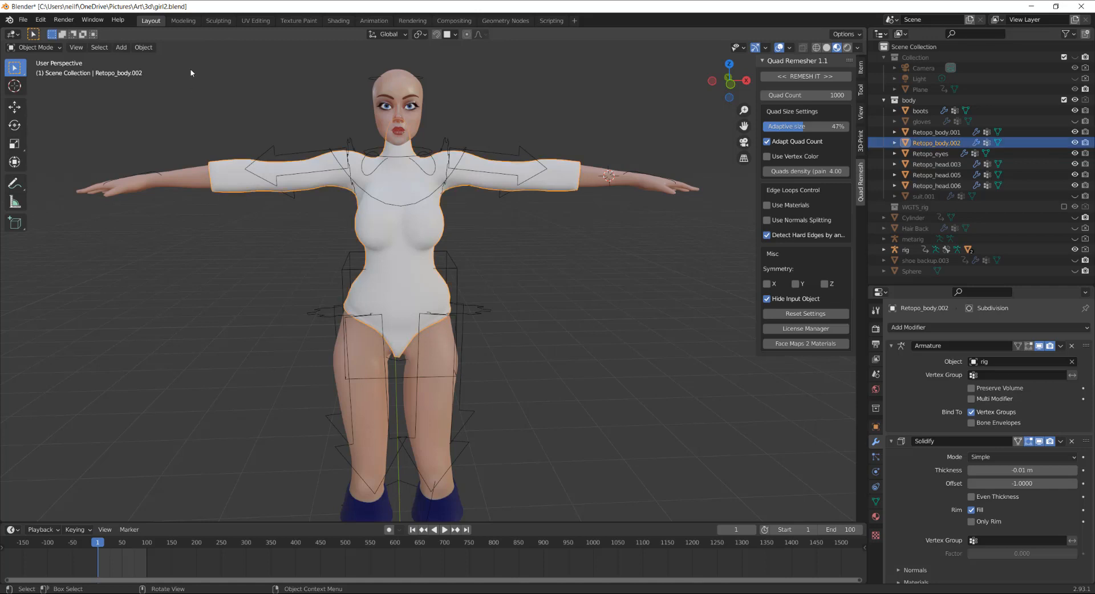
click(186, 21)
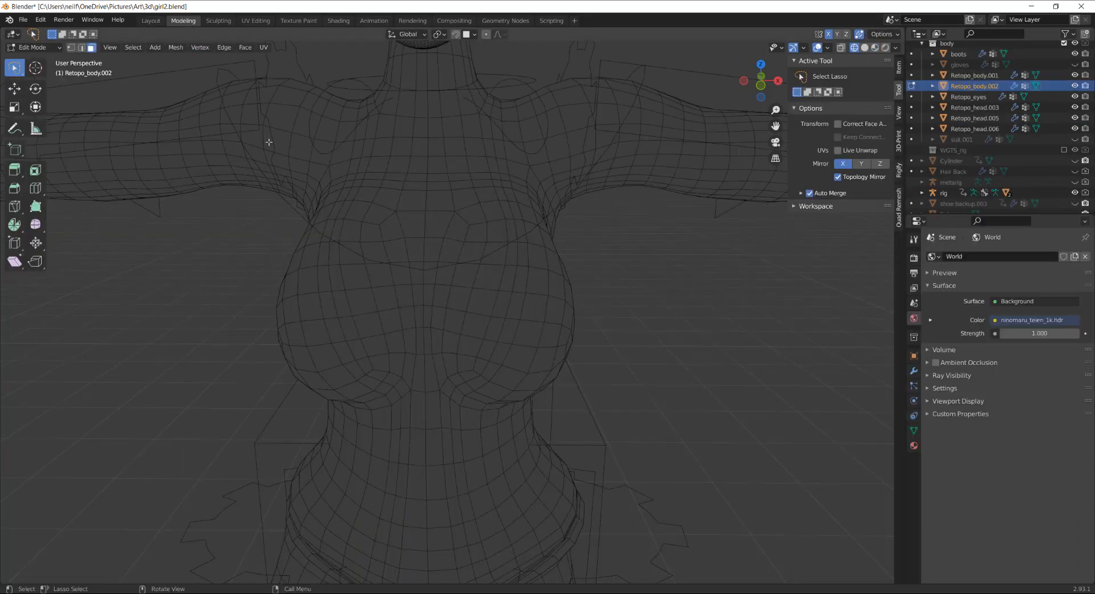
scroll(402, 272, down, 5)
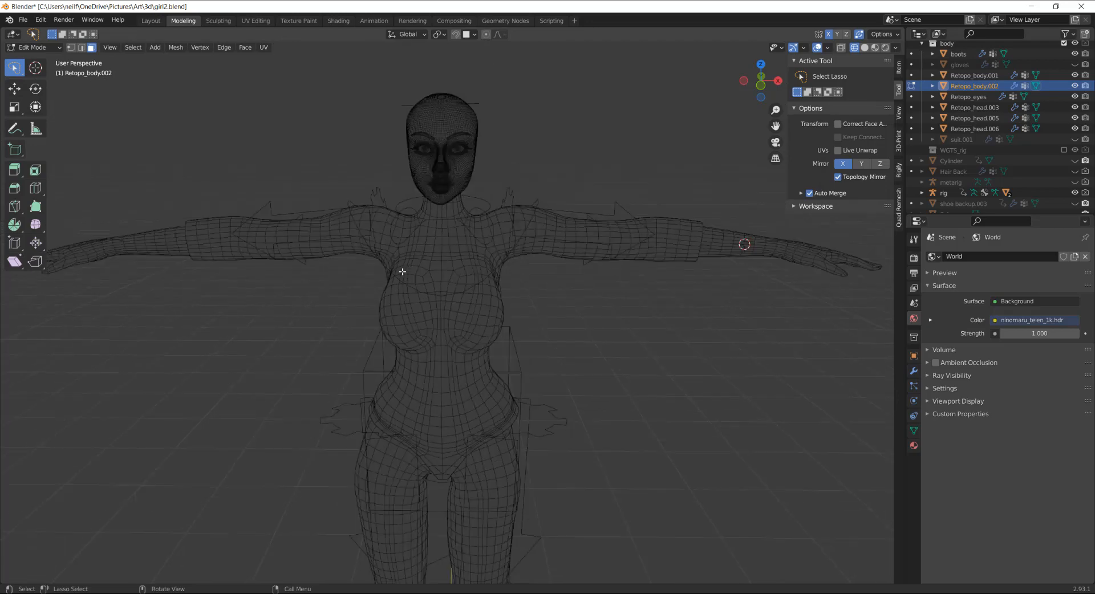
middle_drag(444, 301, 462, 257)
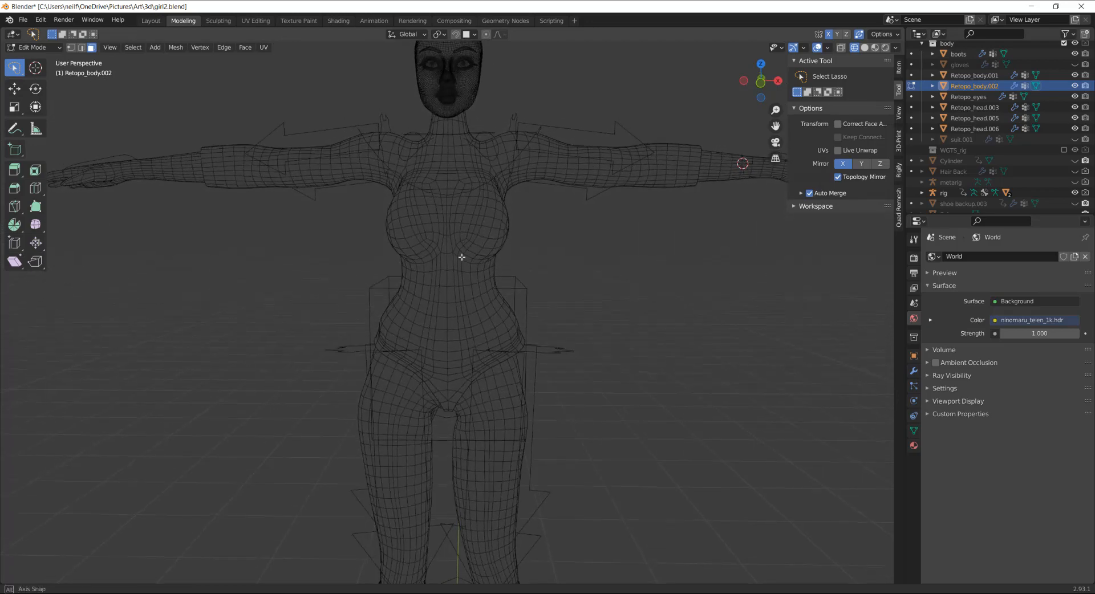
scroll(463, 262, down, 6)
scroll(490, 297, up, 3)
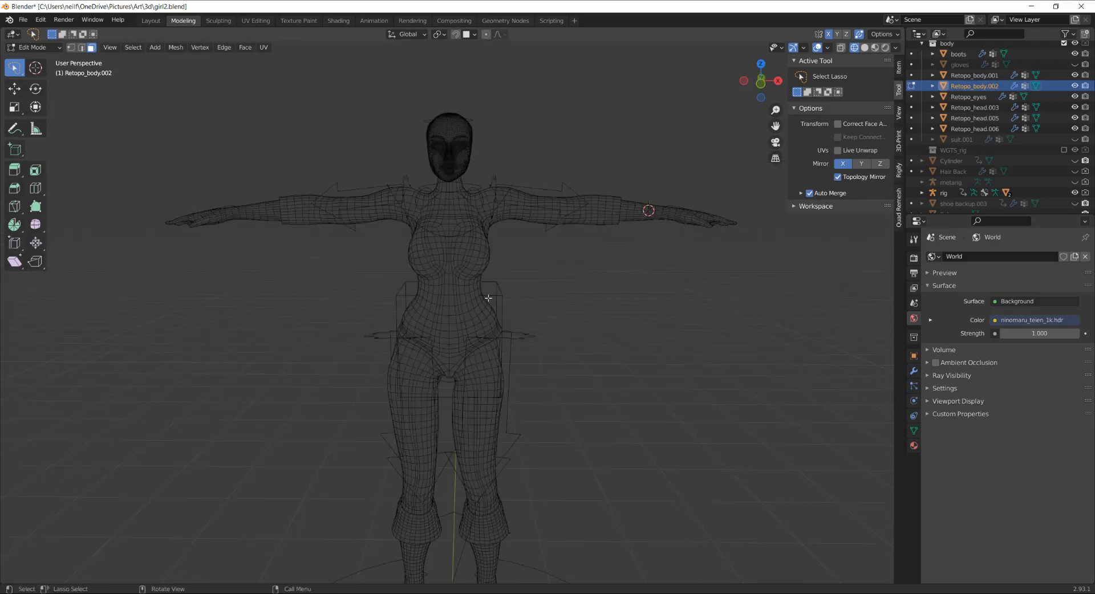
click(151, 21)
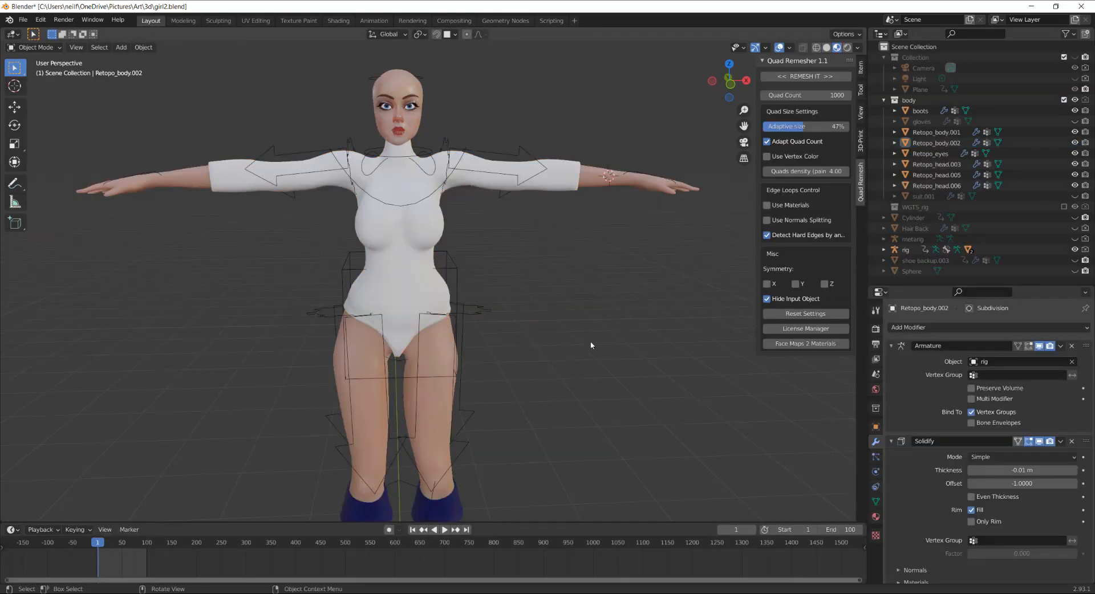
Step: Turn off the Solidify modifier's viewport display on the bodysuit and open the suit in the Modeling workspace
mouse_move(606, 408)
middle_down()
mouse_move(364, 374)
mouse_move(582, 386)
mouse_move(609, 404)
middle_up()
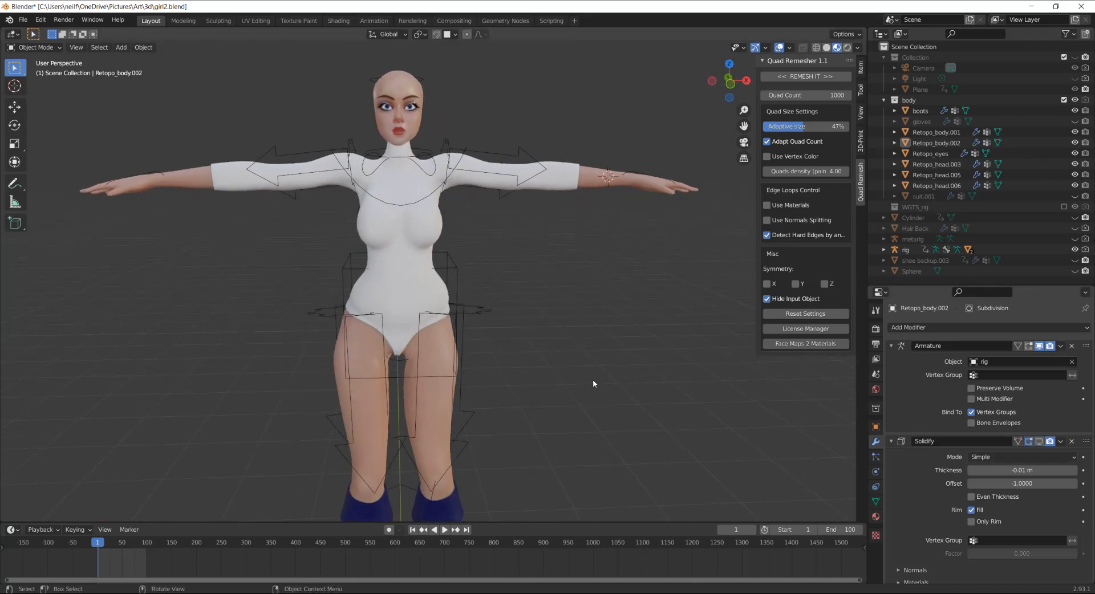
click(405, 247)
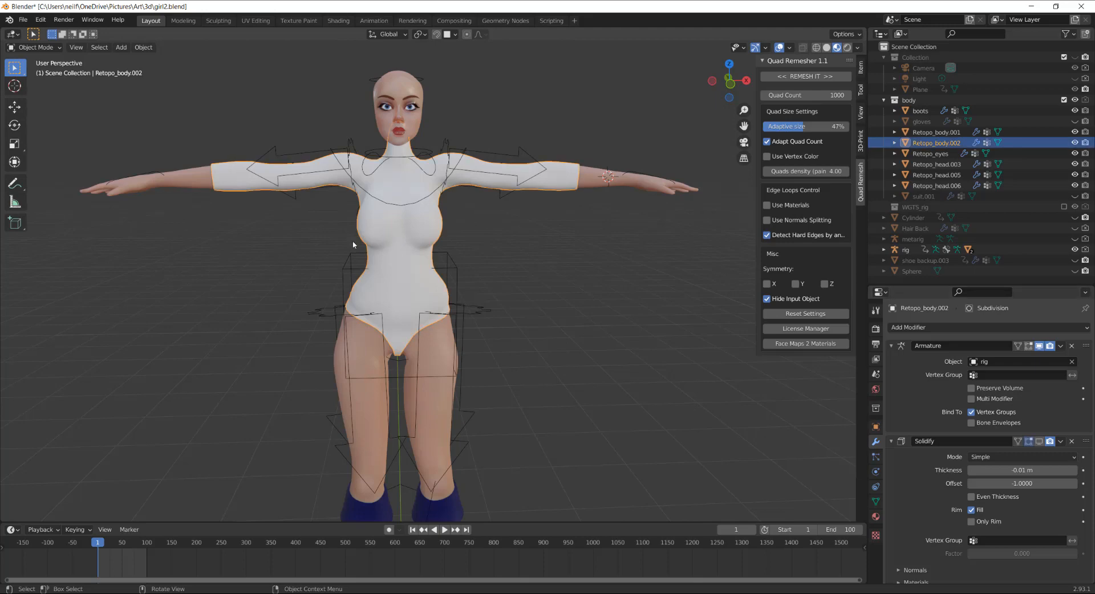
click(183, 21)
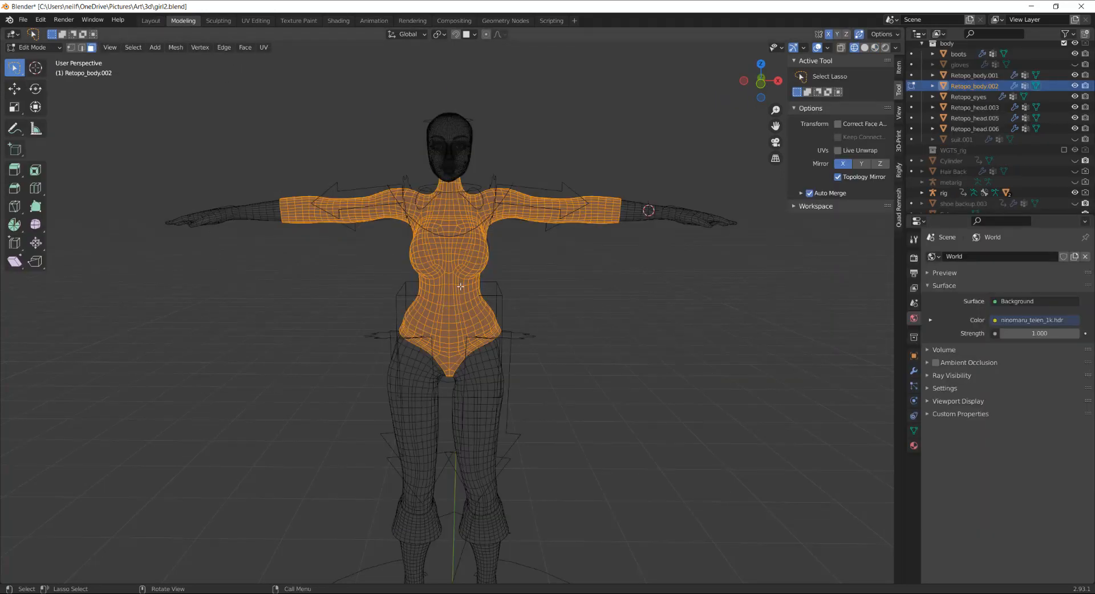
Step: Lasso-select the bodysuit faces across the upper chest, exclude the stray side and back faces, delete them, and preview the opening in material shading
key(alt+a)
scroll(504, 251, up, 6)
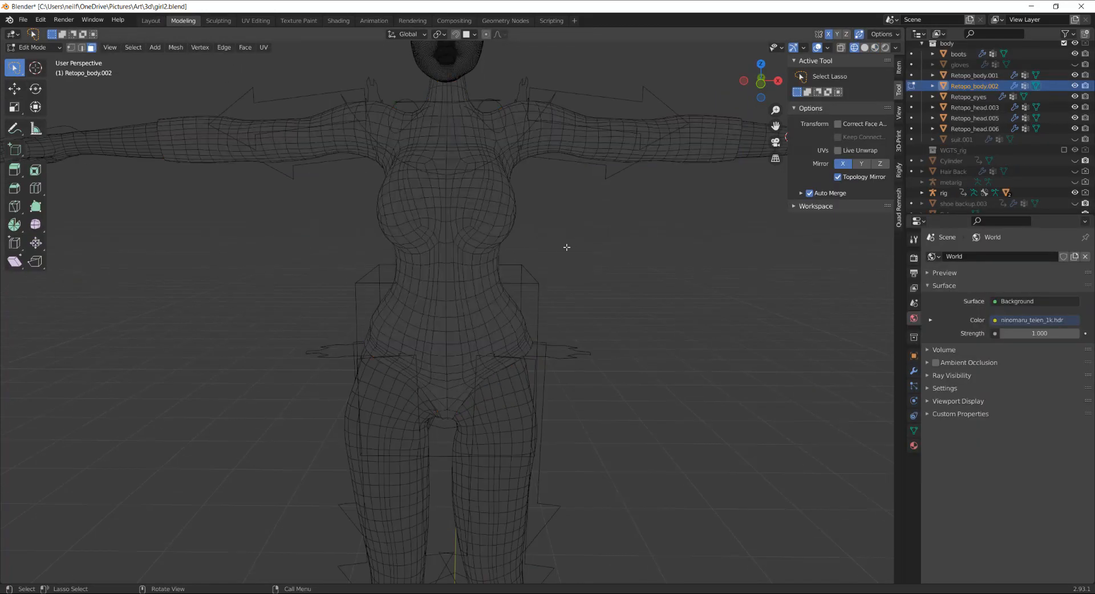
scroll(529, 258, up, 3)
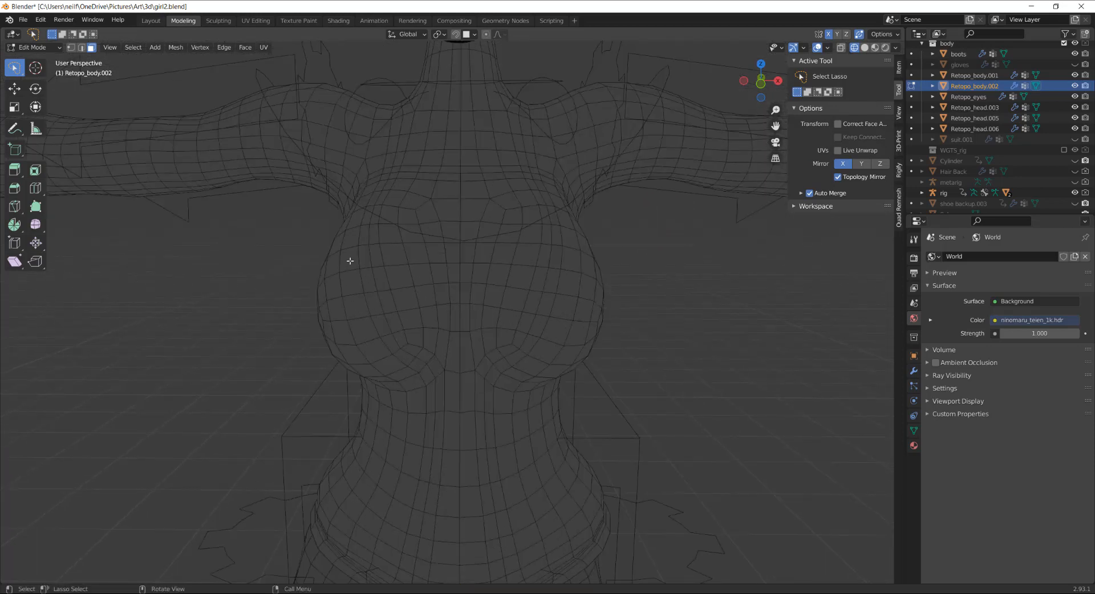
mouse_move(349, 260)
mouse_down()
mouse_move(357, 304)
mouse_move(567, 296)
mouse_move(548, 243)
mouse_move(557, 195)
mouse_move(443, 181)
mouse_move(363, 193)
mouse_move(368, 259)
mouse_up()
middle_drag(368, 260, 364, 165)
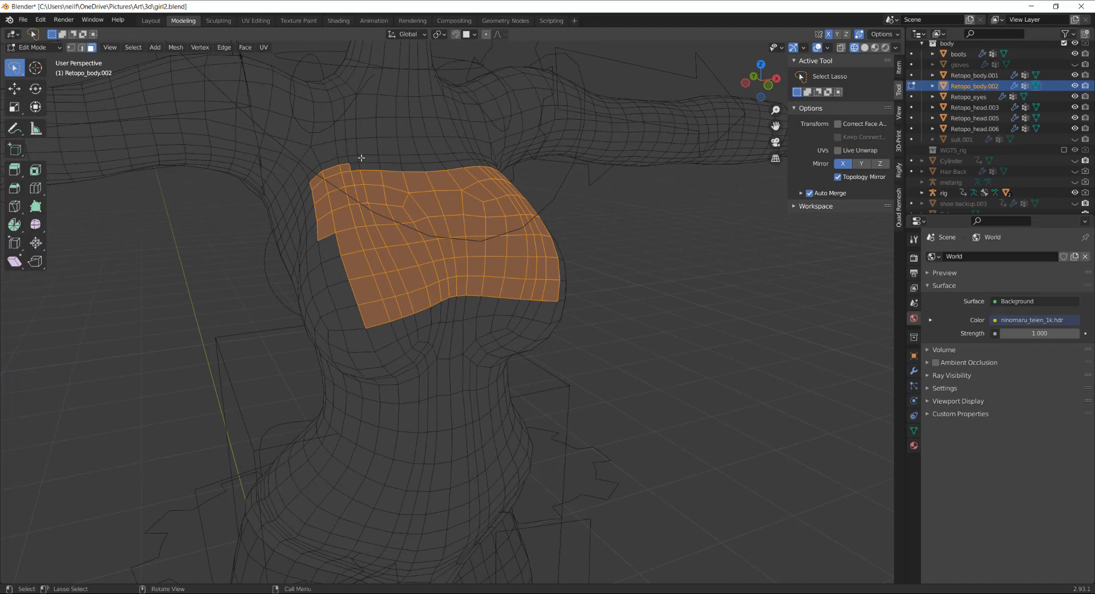
mouse_move(361, 160)
ctrl+mouse_down()
mouse_move(292, 191)
mouse_move(322, 251)
ctrl+mouse_up()
mouse_move(322, 251)
middle_down()
mouse_move(422, 262)
mouse_move(281, 271)
mouse_move(245, 257)
mouse_move(452, 342)
mouse_move(503, 322)
mouse_move(618, 238)
mouse_move(464, 223)
mouse_move(506, 276)
mouse_move(489, 244)
mouse_move(562, 196)
mouse_move(428, 249)
mouse_move(440, 250)
middle_up()
key(x)
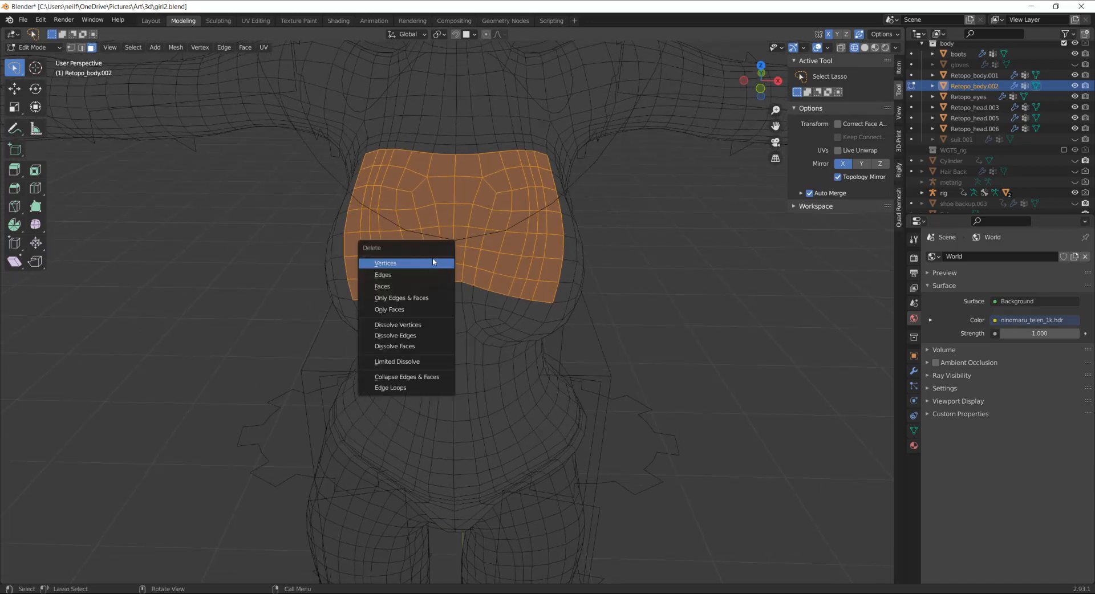
click(424, 288)
middle_drag(396, 271, 616, 168)
click(874, 48)
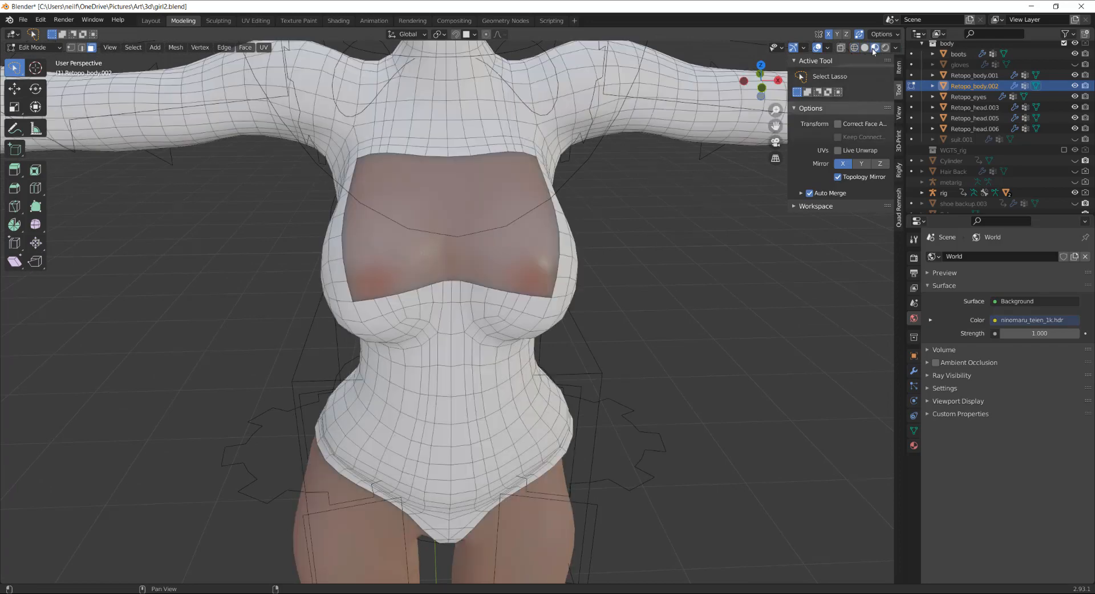
mouse_move(501, 239)
middle_down()
mouse_move(526, 180)
mouse_move(546, 188)
middle_up()
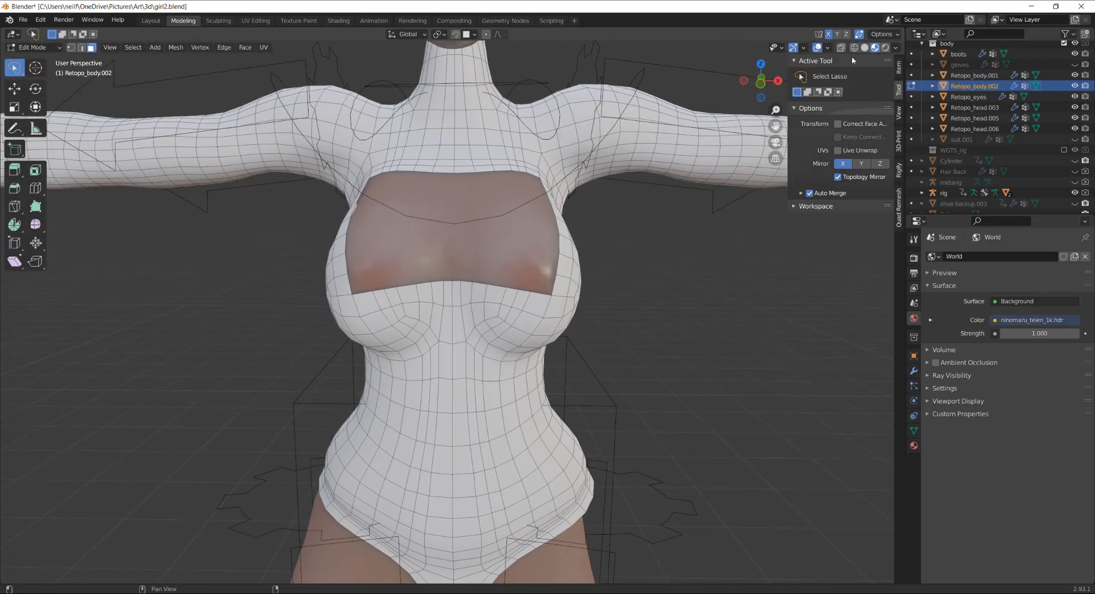
Step: Undo the face deletion, deselect the lowest row of chest faces, and delete the remaining selection for a shallower opening
click(864, 48)
mouse_move(516, 250)
middle_down()
mouse_move(587, 296)
mouse_move(571, 212)
middle_up()
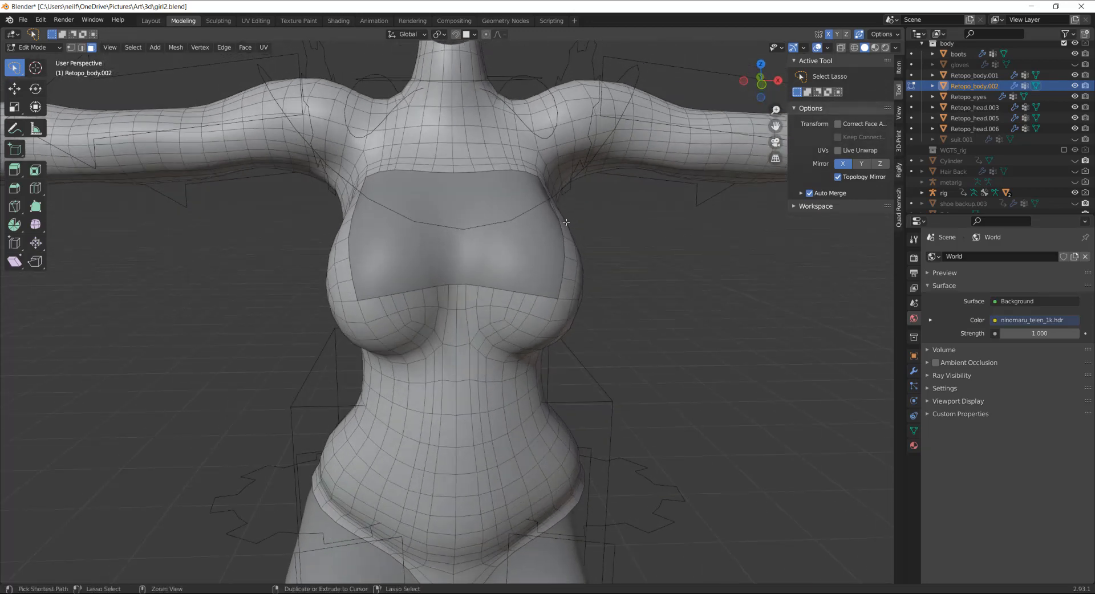
key(alt+h)
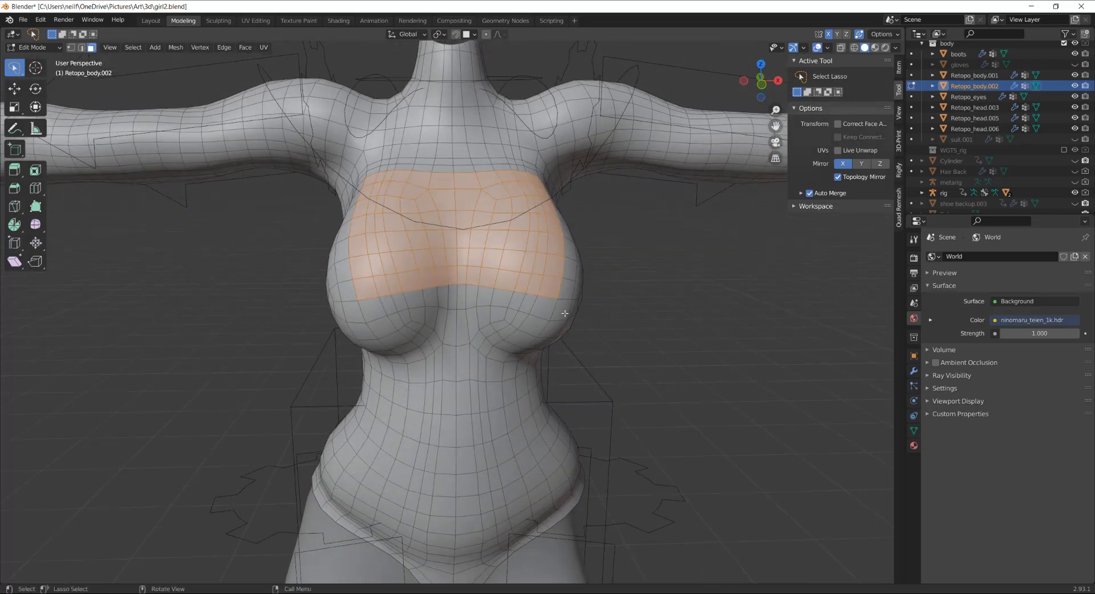
mouse_move(568, 299)
ctrl+mouse_down()
mouse_move(343, 279)
mouse_move(342, 305)
ctrl+mouse_up()
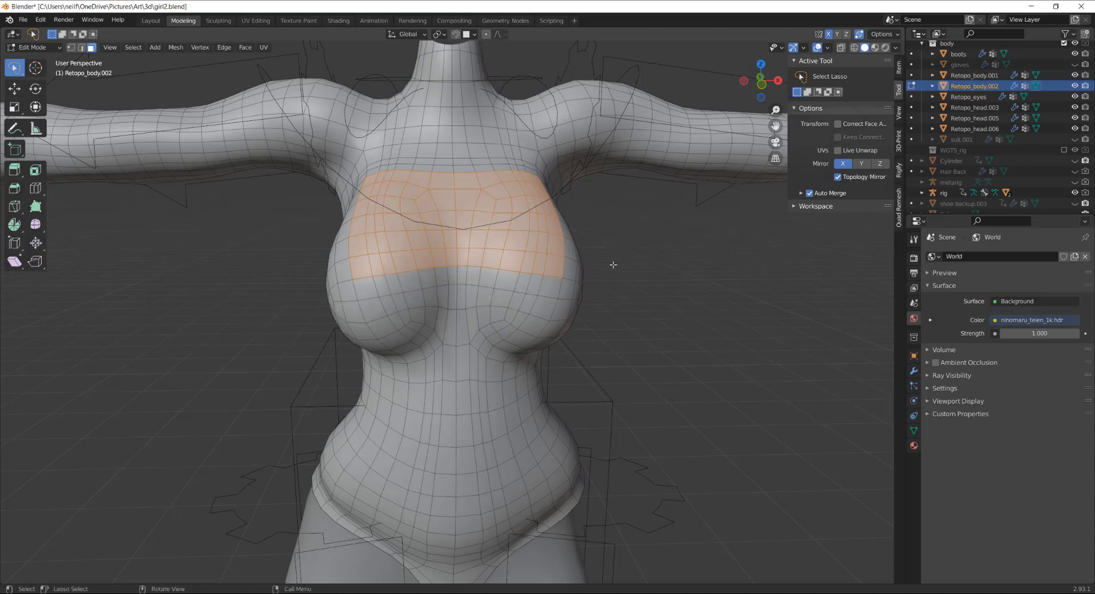
key(x)
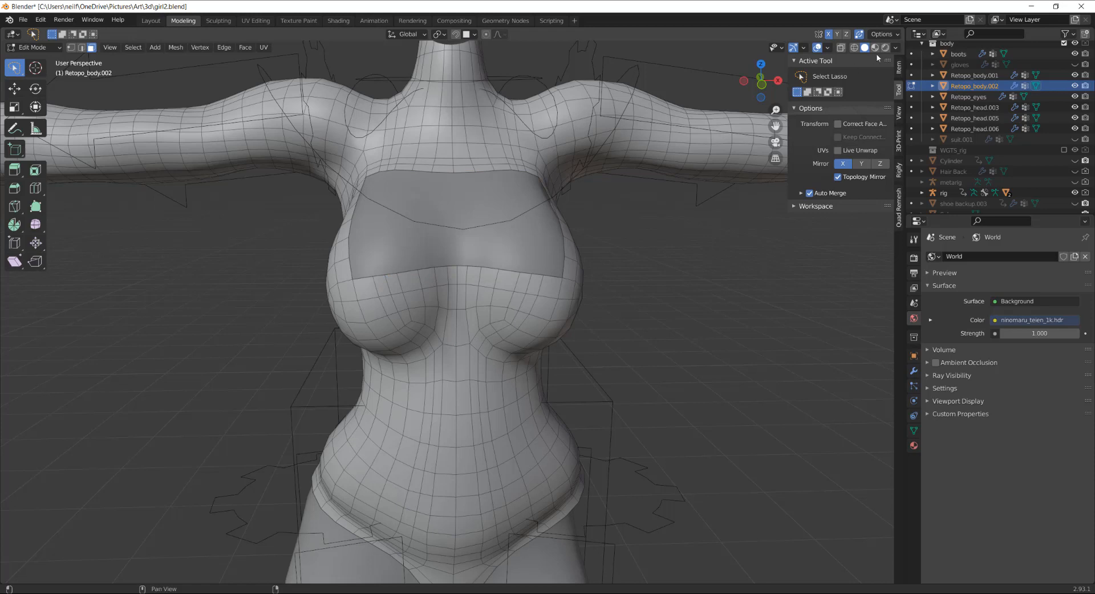
click(875, 48)
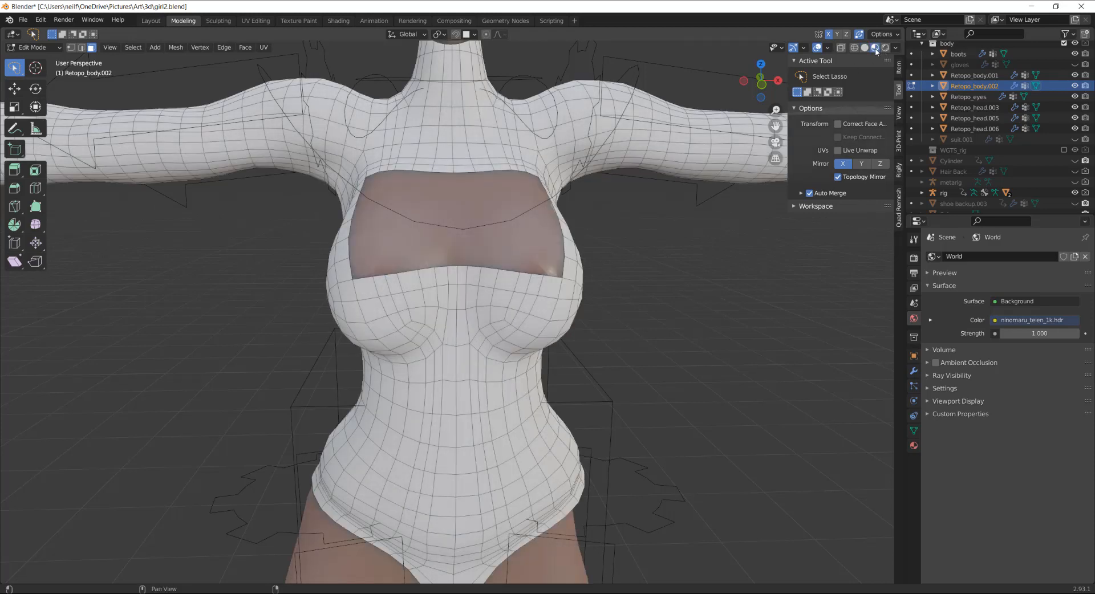
Step: Undo the deletion again, drop one more bottom row from the selection, delete the remaining chest faces, and preview the materials
click(864, 48)
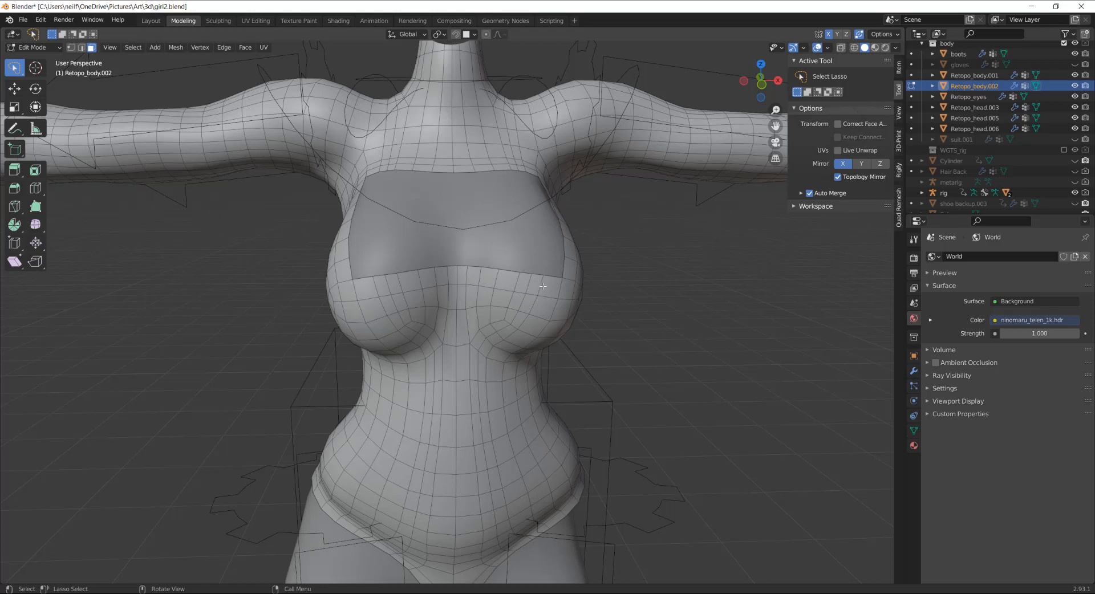
key(ctrl+l)
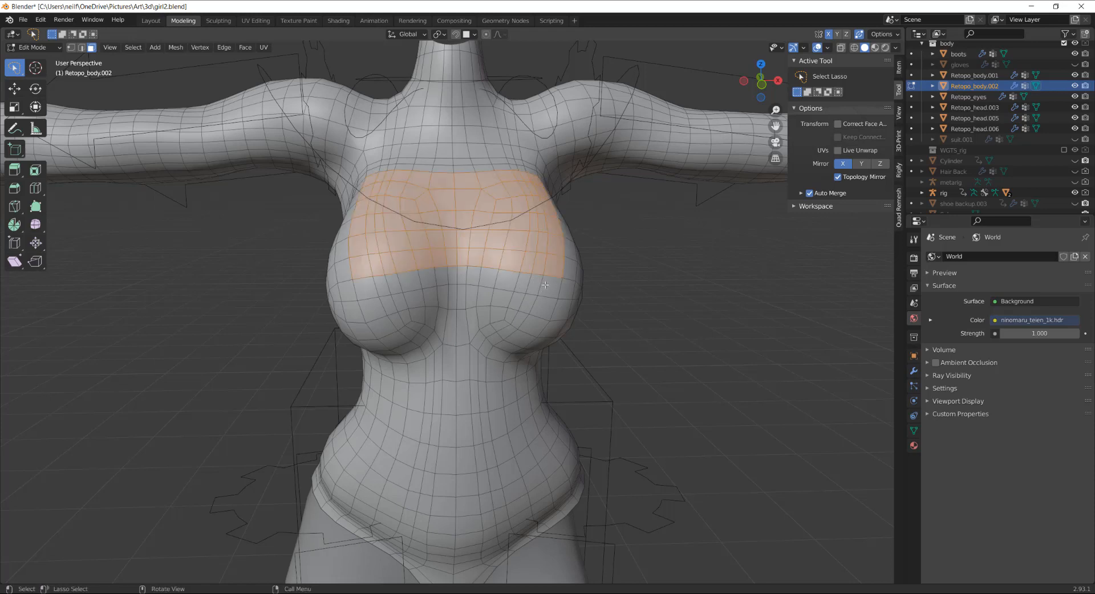
mouse_move(546, 285)
mouse_down()
mouse_move(567, 271)
mouse_move(467, 262)
mouse_move(333, 291)
mouse_up()
mouse_move(342, 297)
middle_down()
mouse_move(536, 369)
mouse_move(522, 240)
middle_up()
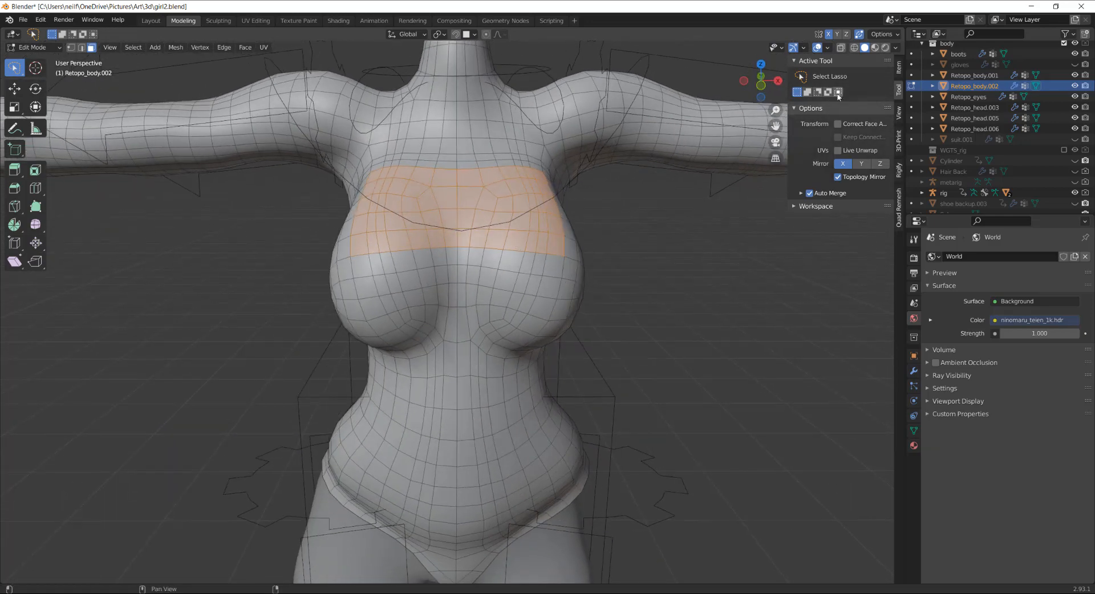
key(x)
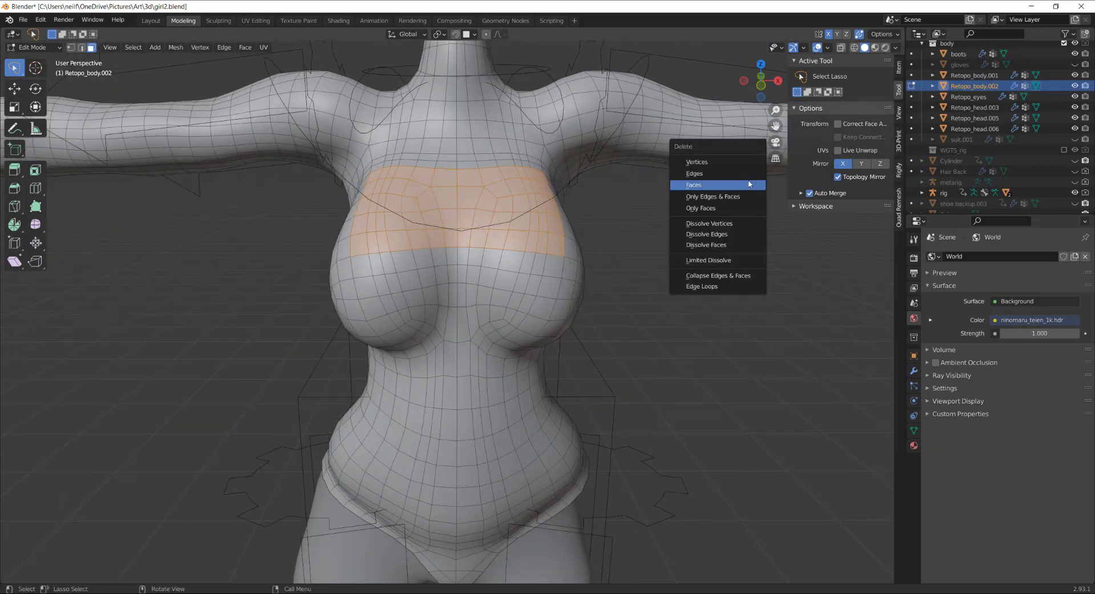
click(694, 186)
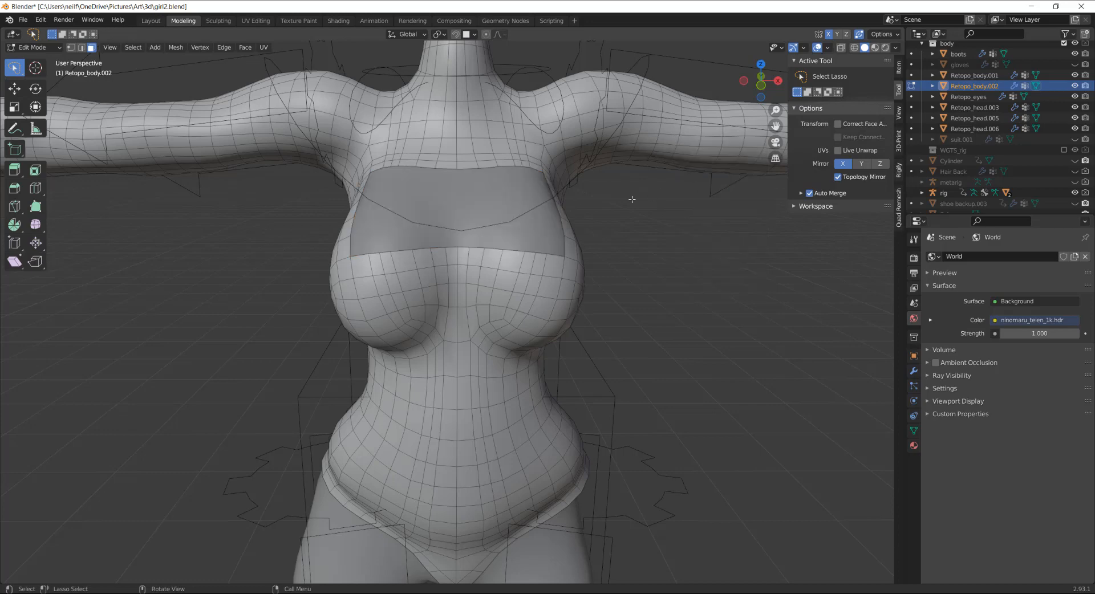
click(874, 48)
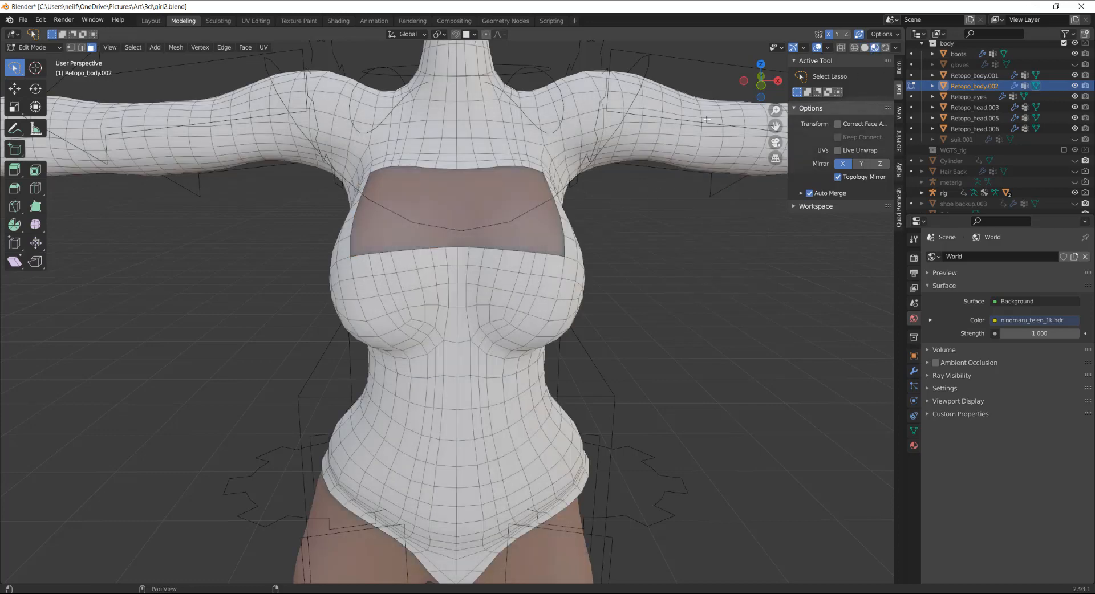
Step: Round the chest opening by moving its lower corner vertex about 0.009 m inward and up, and its upper corner about 0.005 m inward and down
middle_drag(706, 119, 531, 215)
scroll(380, 261, up, 3)
scroll(288, 202, down, 1)
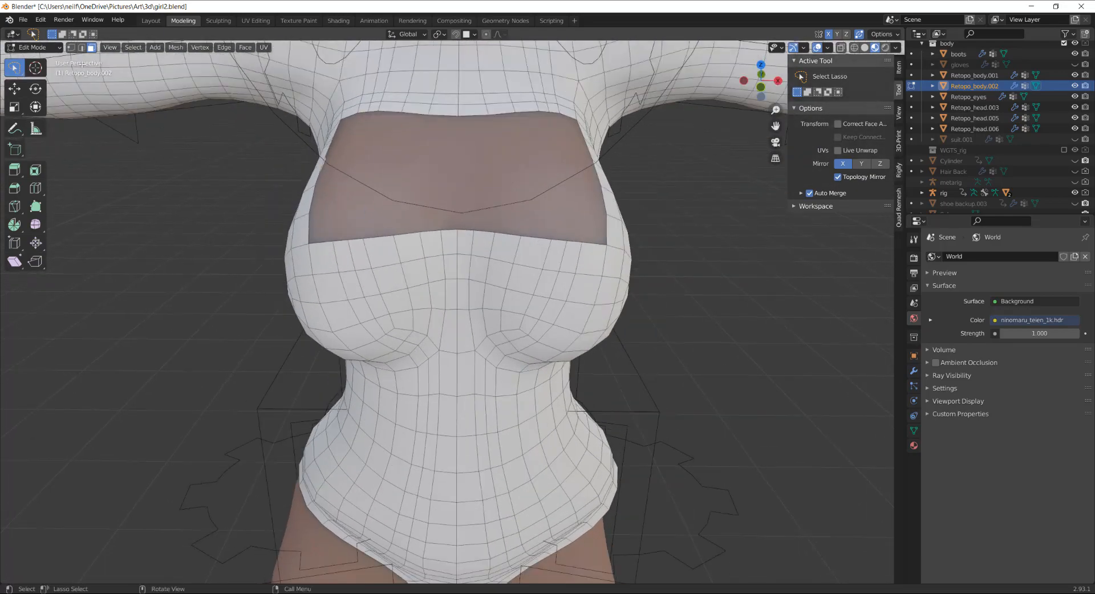
click(72, 49)
key(g)
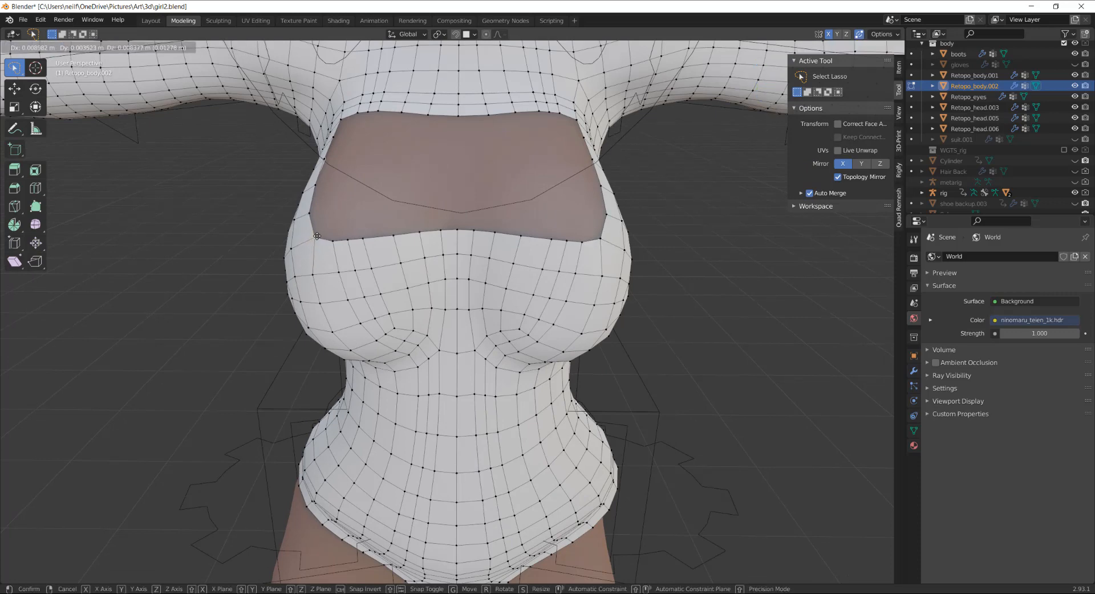
click(317, 236)
middle_drag(345, 122, 336, 118)
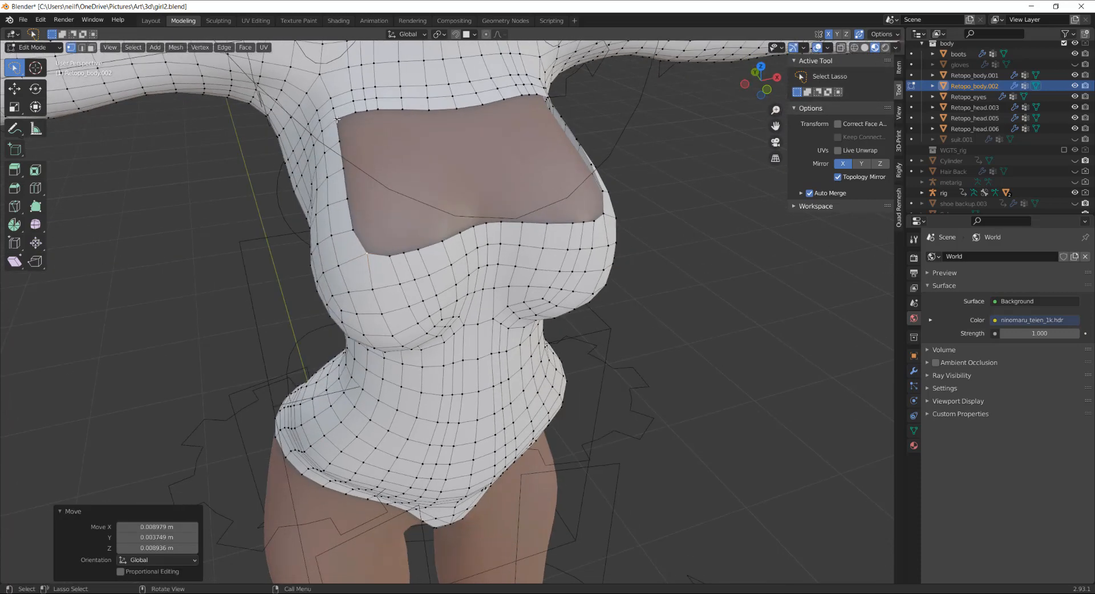
key(g)
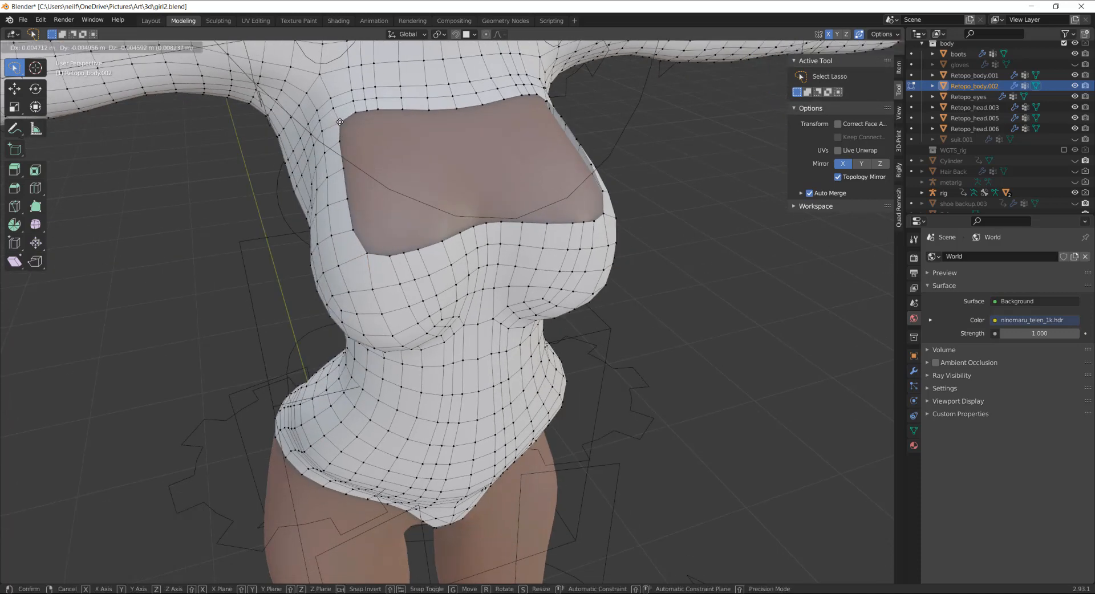
click(340, 120)
middle_drag(440, 136, 422, 118)
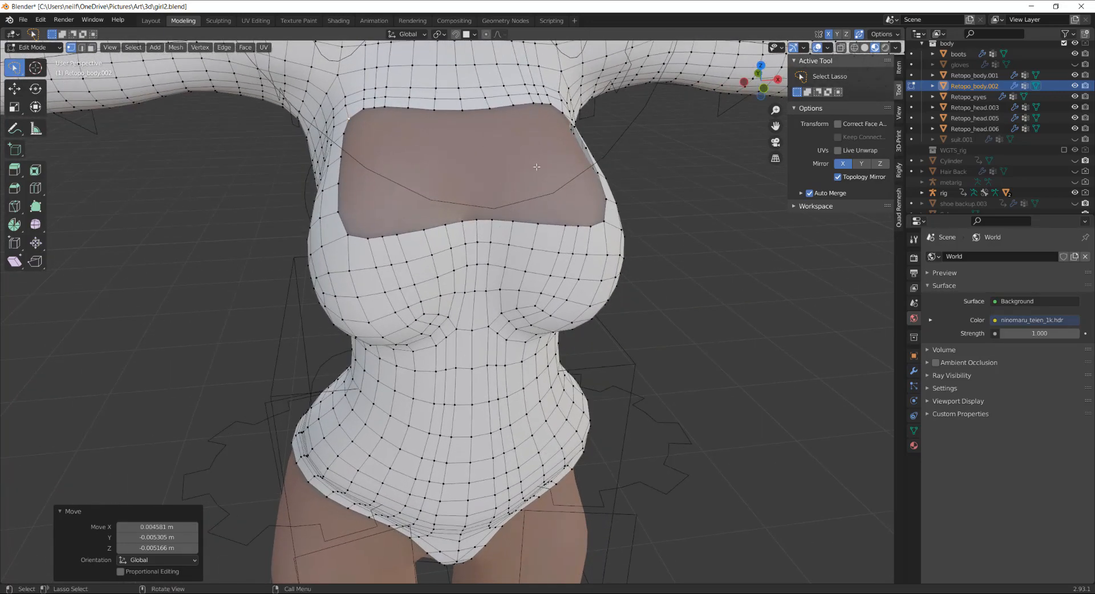
Step: Examine the bodysuit's chest opening on the whole character from several angles in the Layout workspace
scroll(536, 171, down, 6)
middle_drag(528, 254, 508, 228)
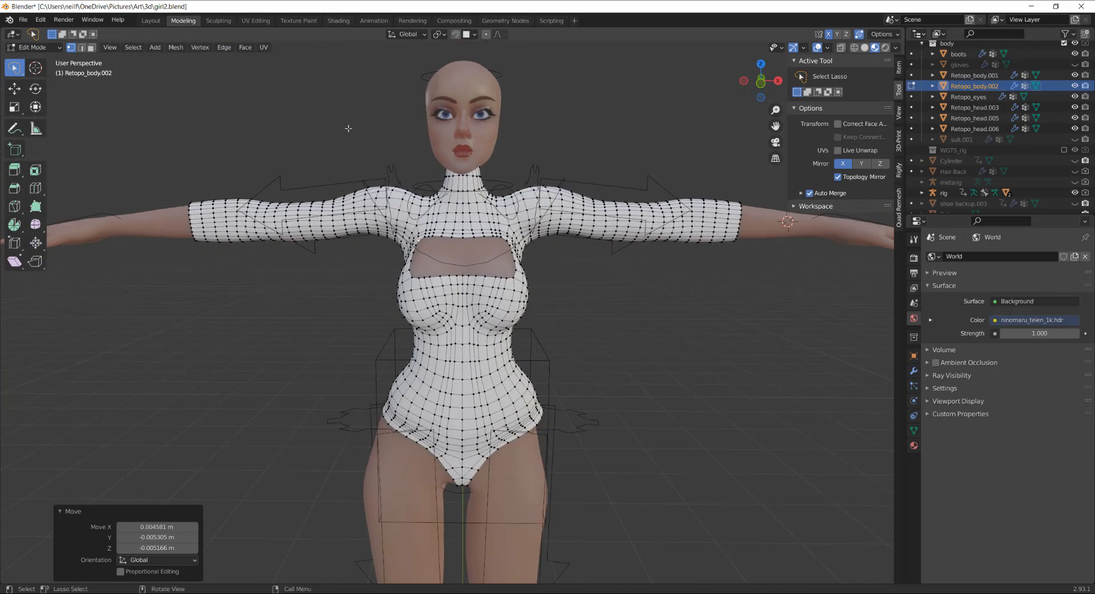
click(152, 21)
middle_drag(375, 227, 394, 213)
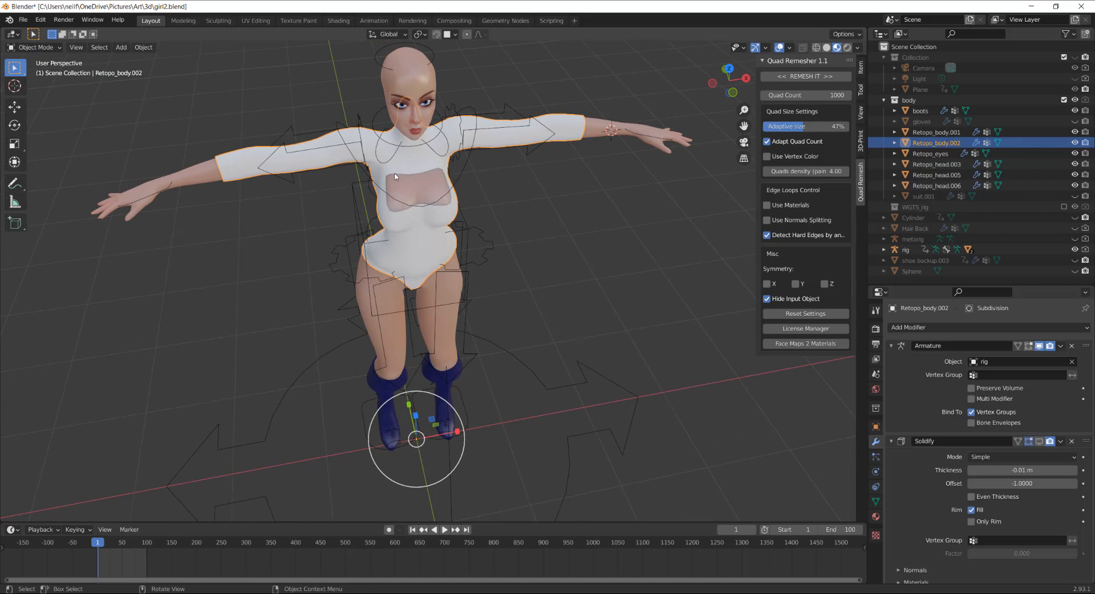
middle_drag(467, 179, 455, 161)
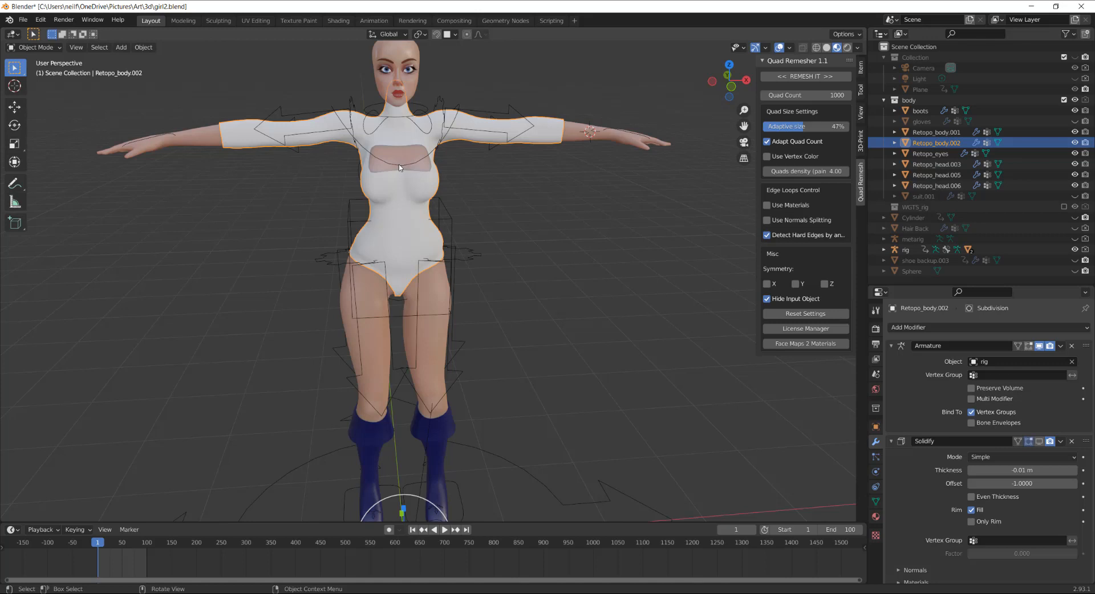
middle_drag(406, 191, 391, 246)
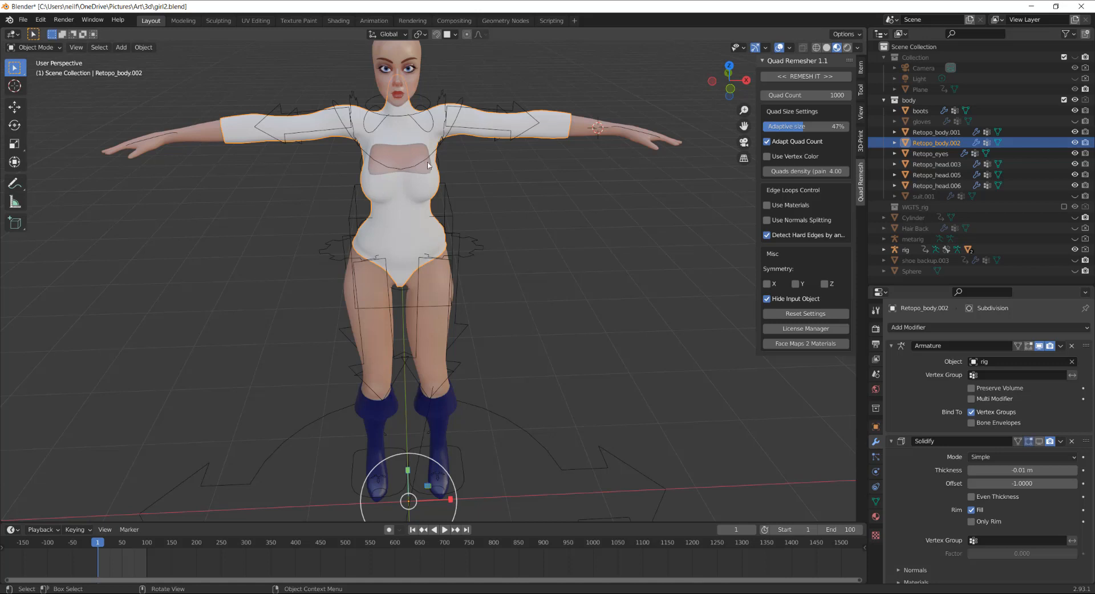
middle_drag(403, 192, 501, 171)
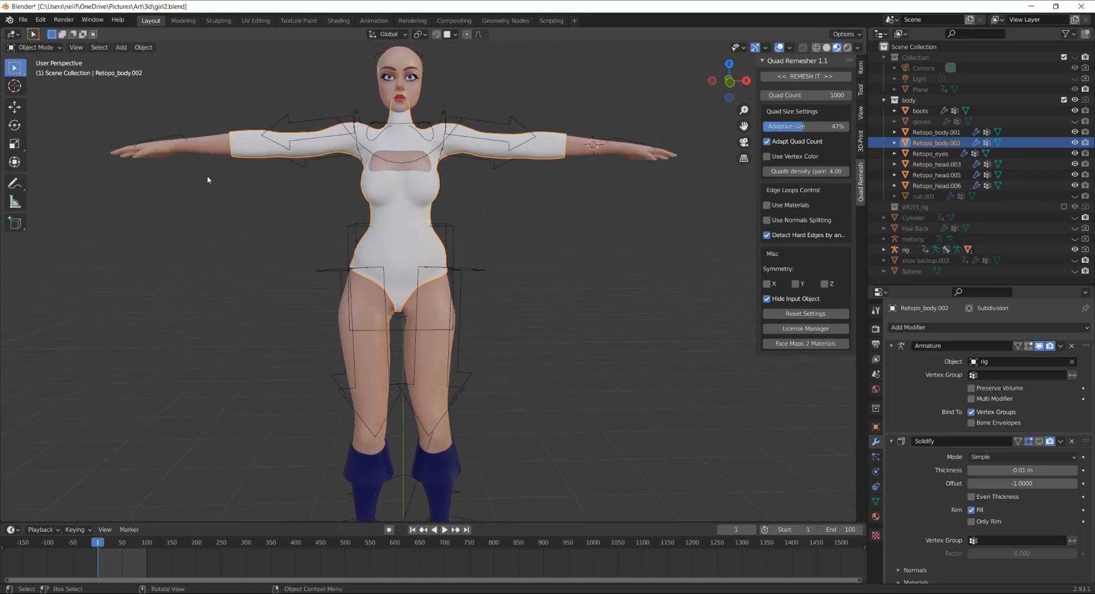
Step: Select the character's rig and put it into Pose Mode, with the legs and feet in view
click(350, 229)
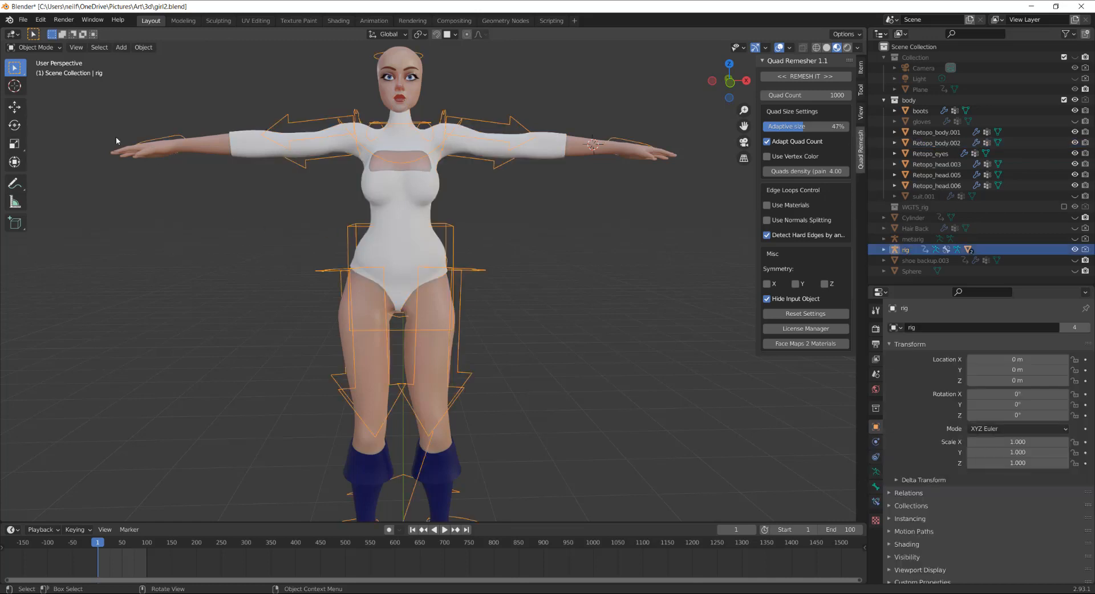
click(49, 49)
click(49, 86)
scroll(478, 318, down, 1)
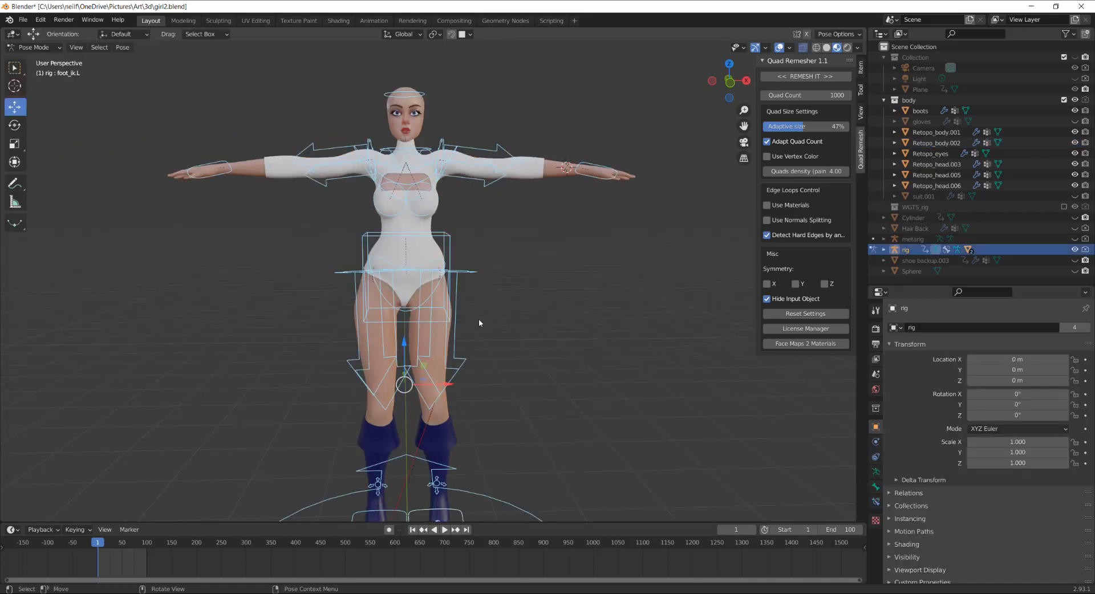
shift+middle_drag(498, 326, 520, 240)
Step: Move the left foot IK control out to the side and partway up, then pull it back about 0.45 m inward and 0.34 m down
click(491, 432)
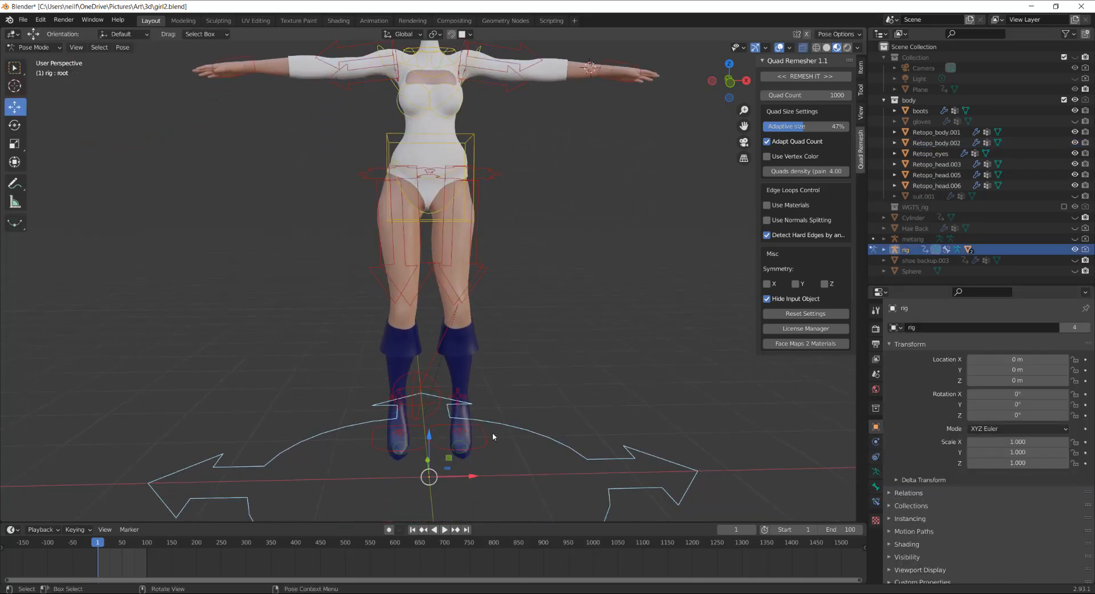
click(486, 443)
drag(459, 403, 651, 308)
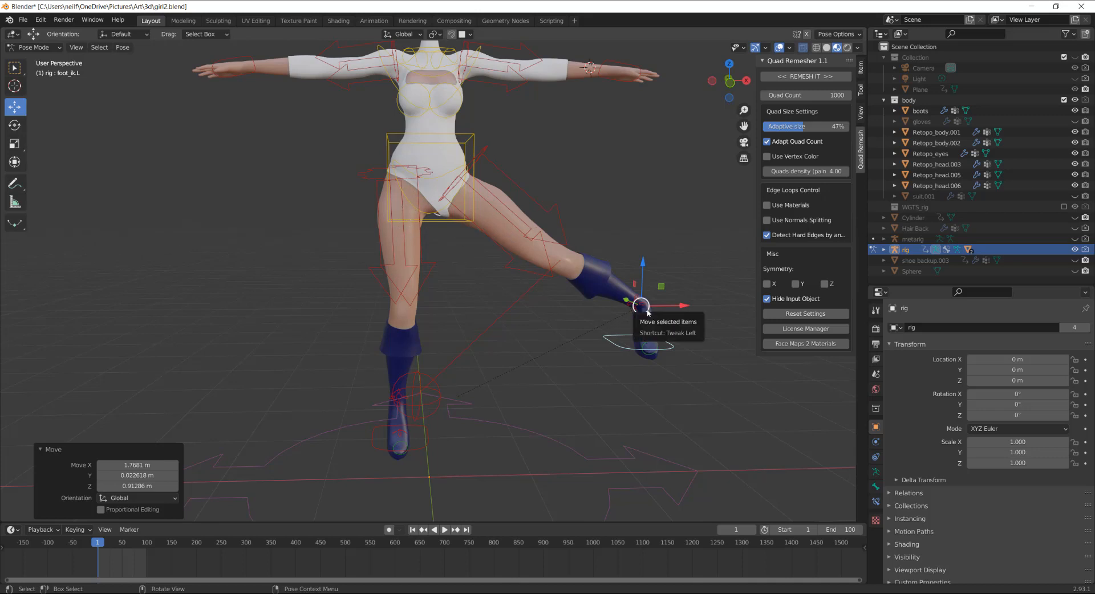
drag(651, 313, 546, 367)
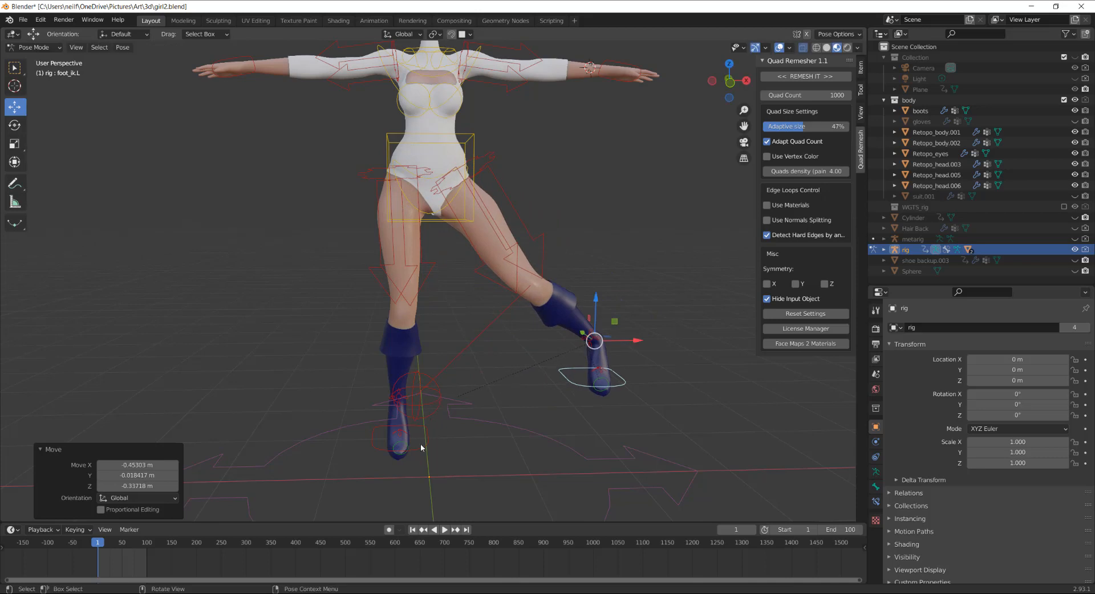
Step: Shift the right foot IK control slightly outward, then raise the left foot IK control about 1.76 m and 0.85 m further out to the side
click(420, 447)
key(g)
drag(394, 400, 305, 375)
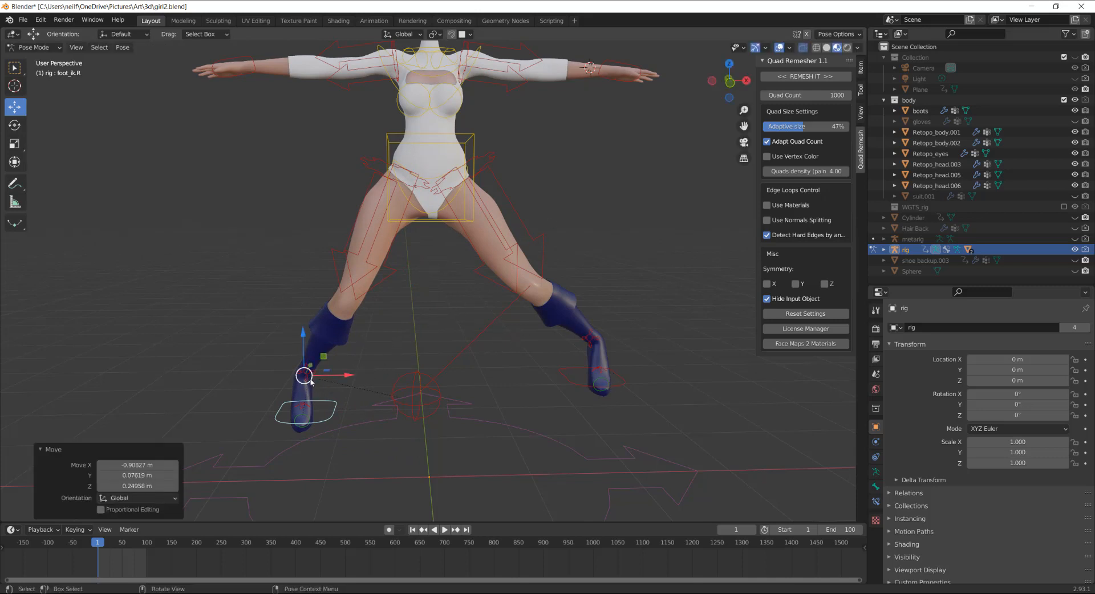
drag(304, 374, 381, 402)
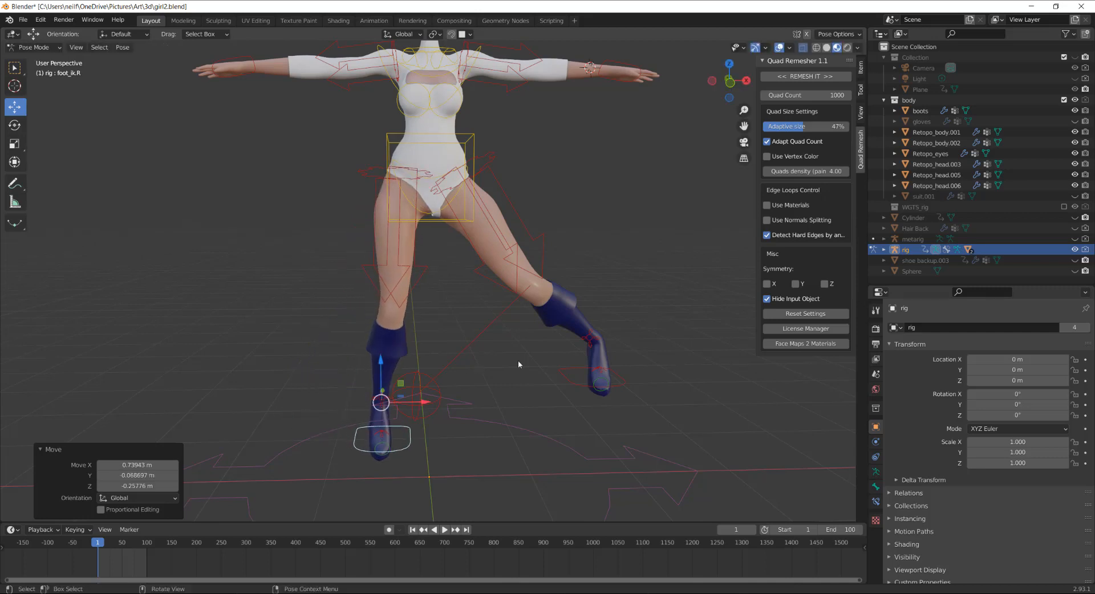
click(612, 386)
drag(597, 344, 682, 156)
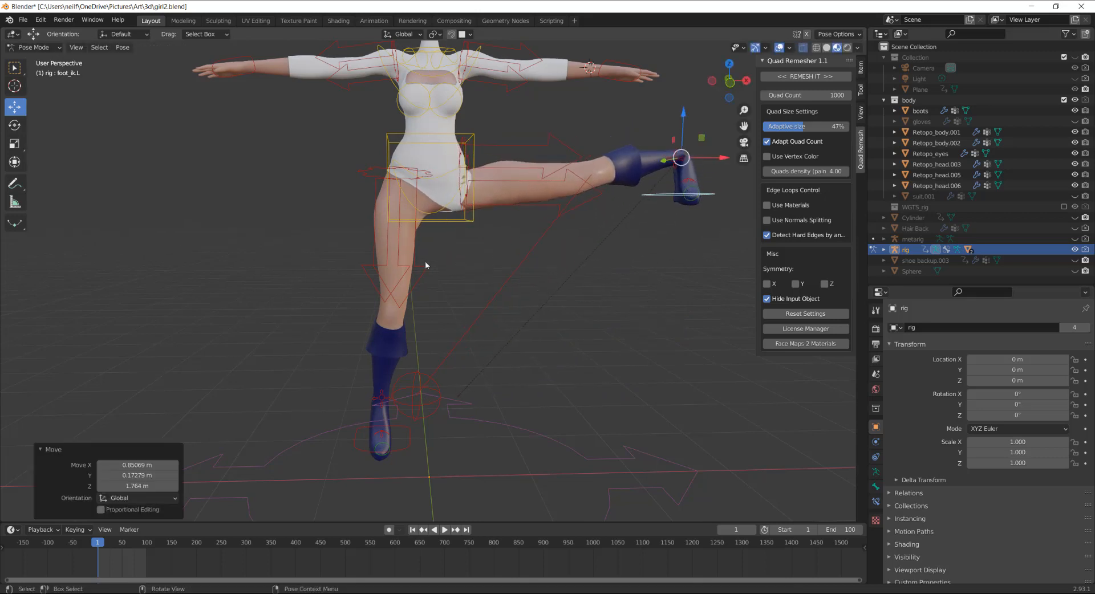
Step: Move the right foot IK control about 1.13 m outward, then bring it back about 1.21 m inward
click(381, 441)
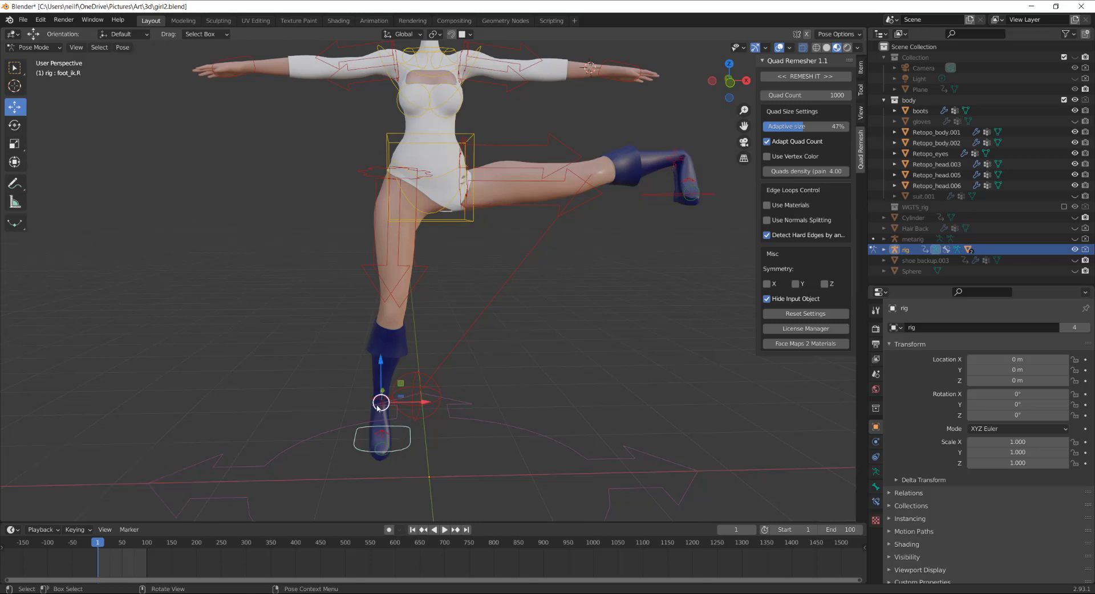
drag(378, 399, 262, 409)
middle_drag(473, 241, 440, 279)
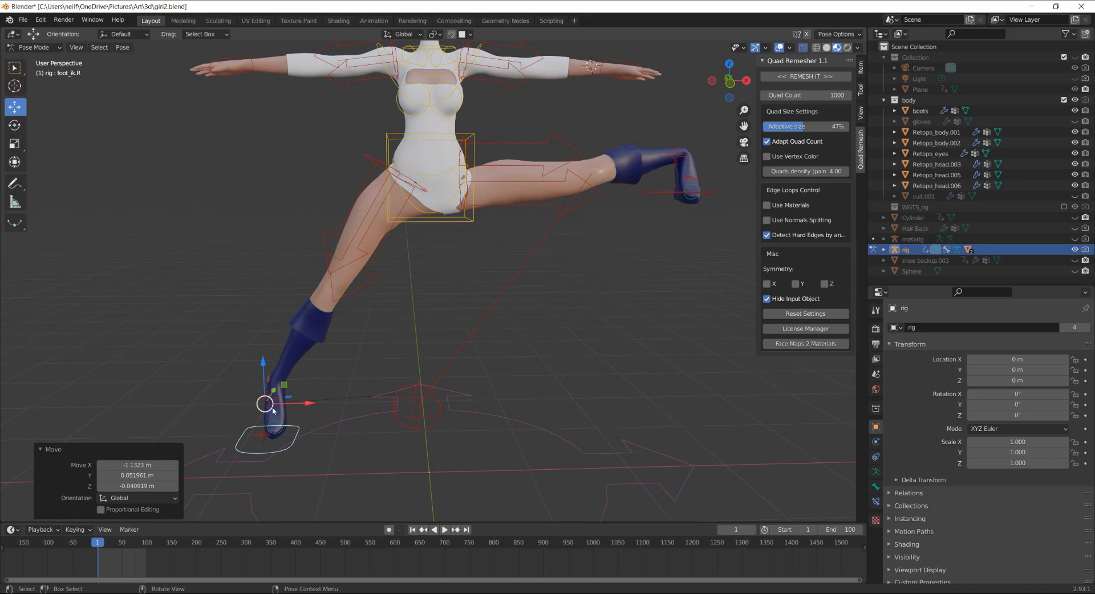
drag(265, 403, 422, 409)
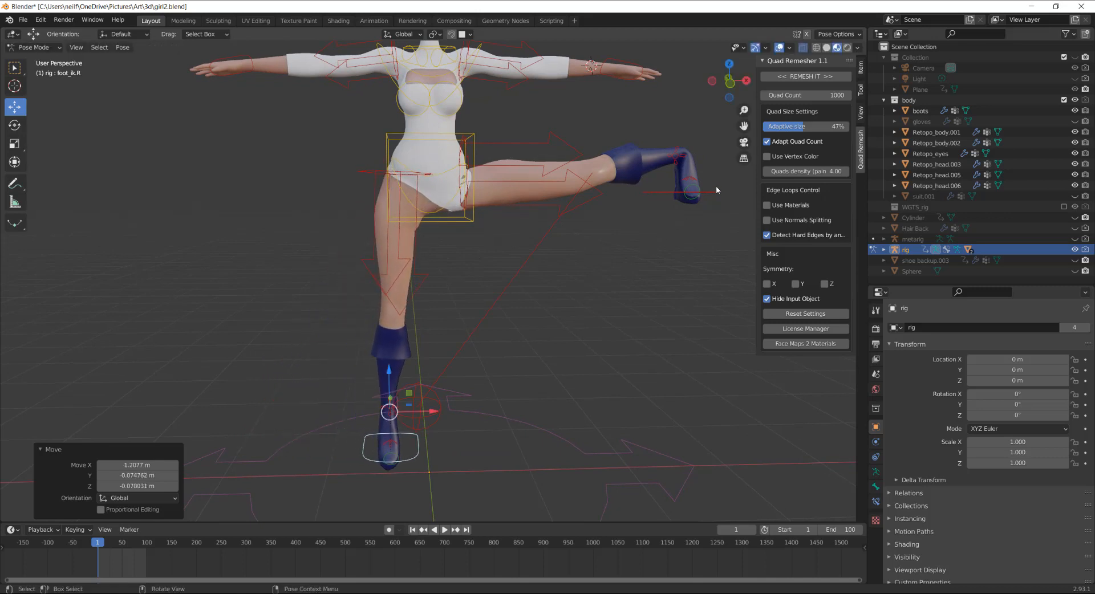
Step: Lower the raised left foot IK control about 2.24 m and bring it about 1.72 m inward, close to the standing leg
click(702, 194)
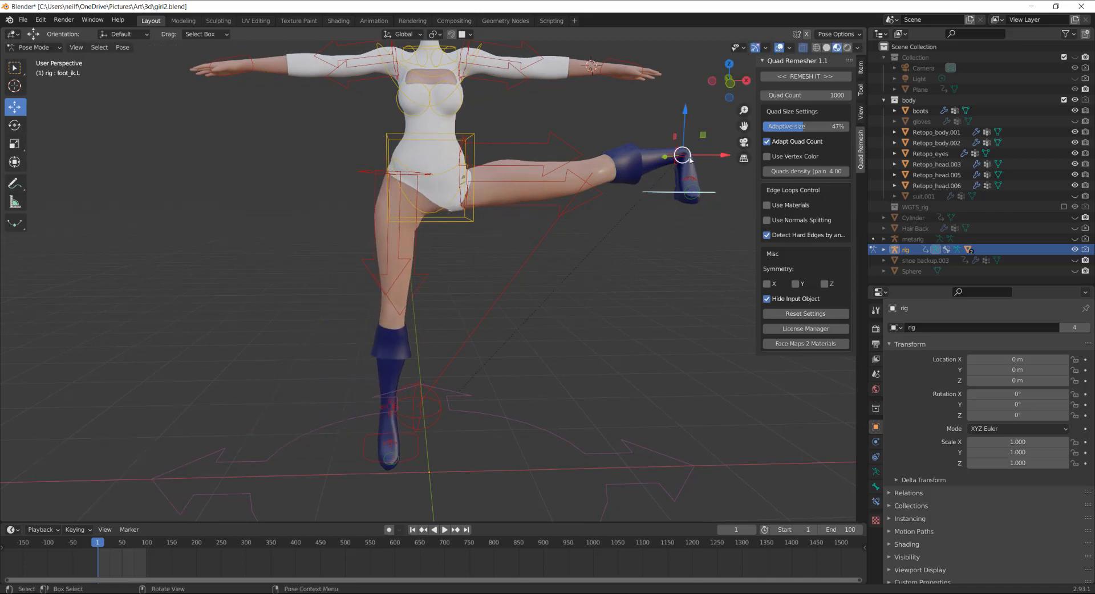
drag(695, 176, 485, 404)
middle_drag(511, 326, 515, 186)
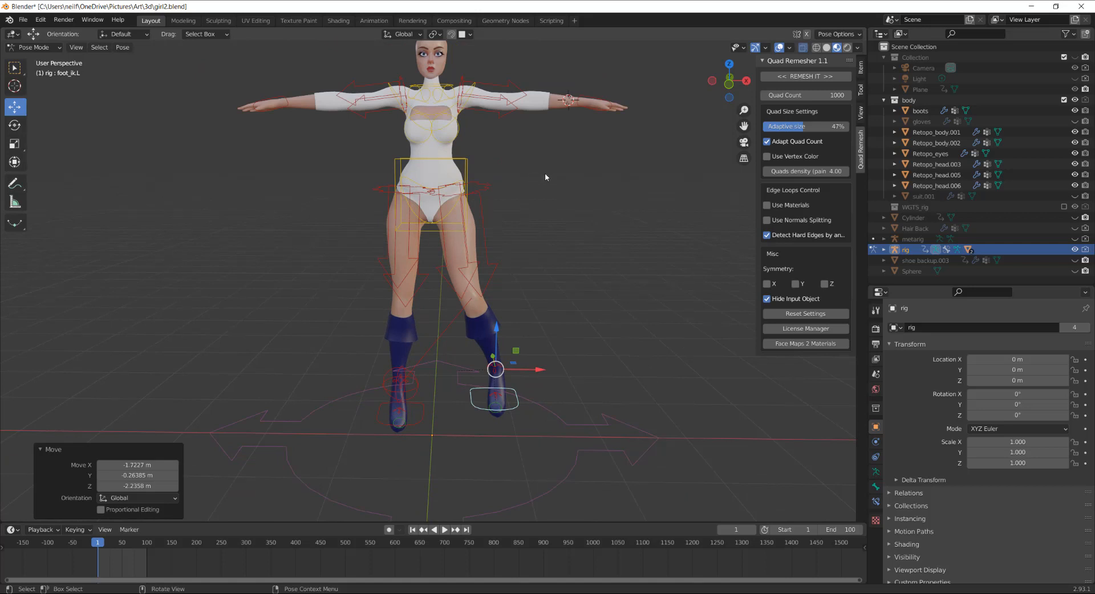
middle_drag(545, 173, 515, 214)
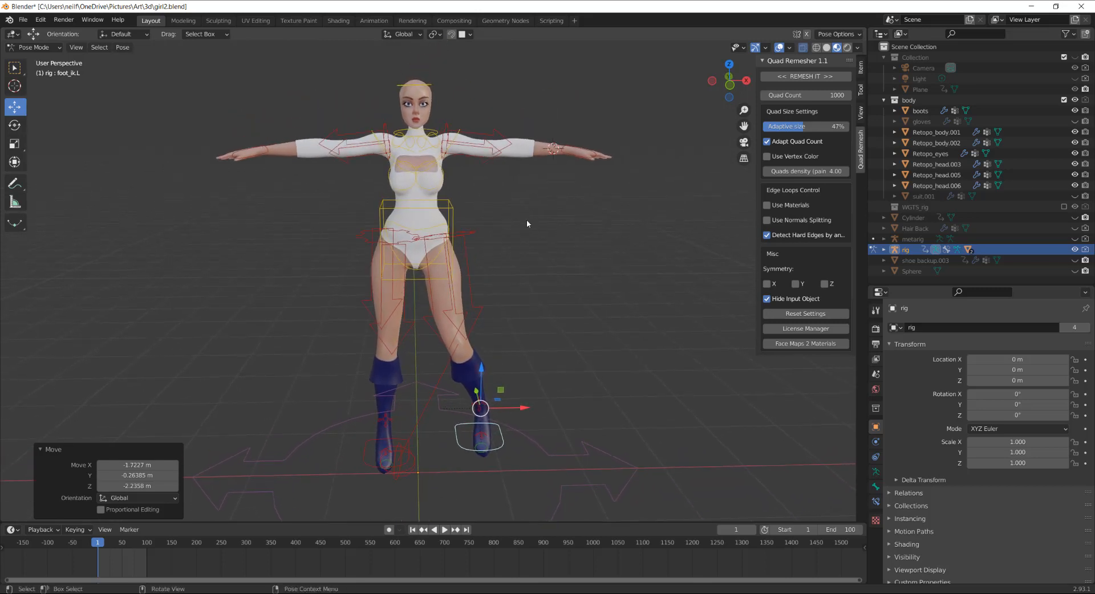
Step: Save the file girl2.blend
click(425, 195)
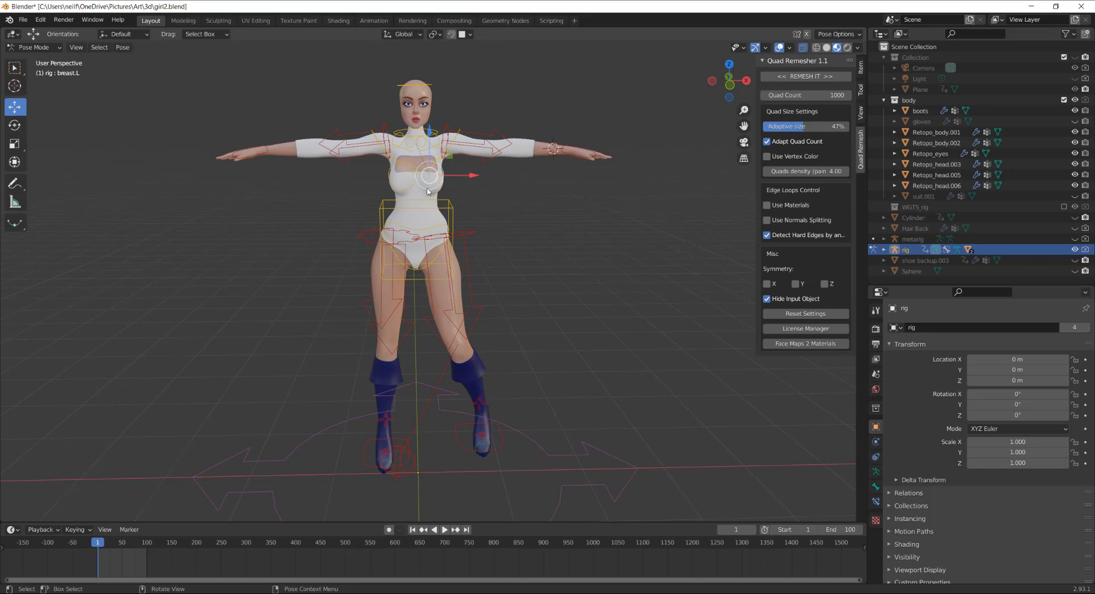
click(419, 197)
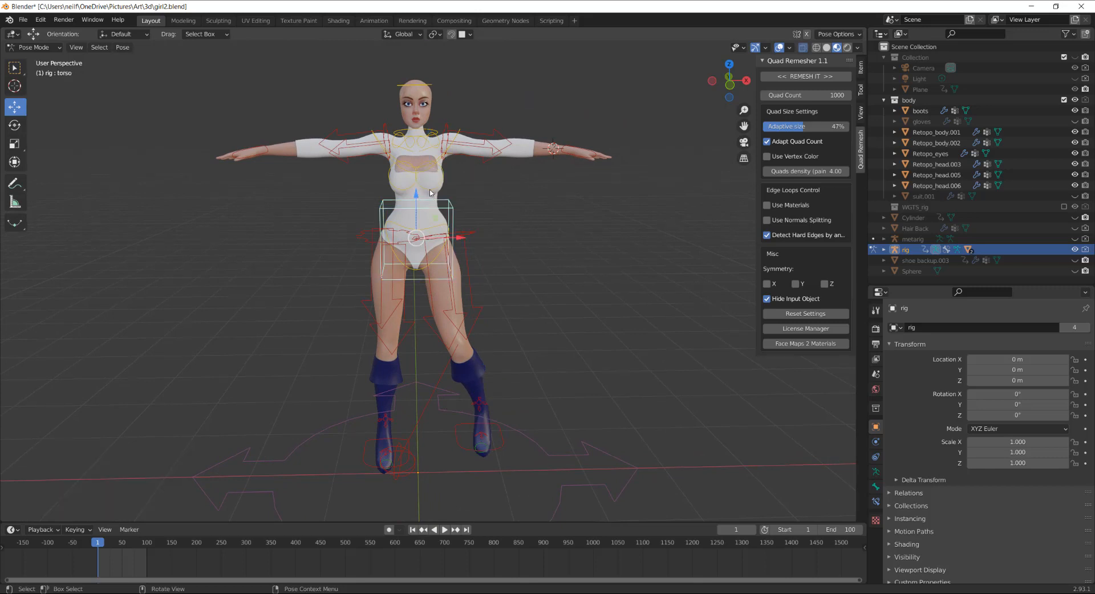
click(430, 193)
click(23, 19)
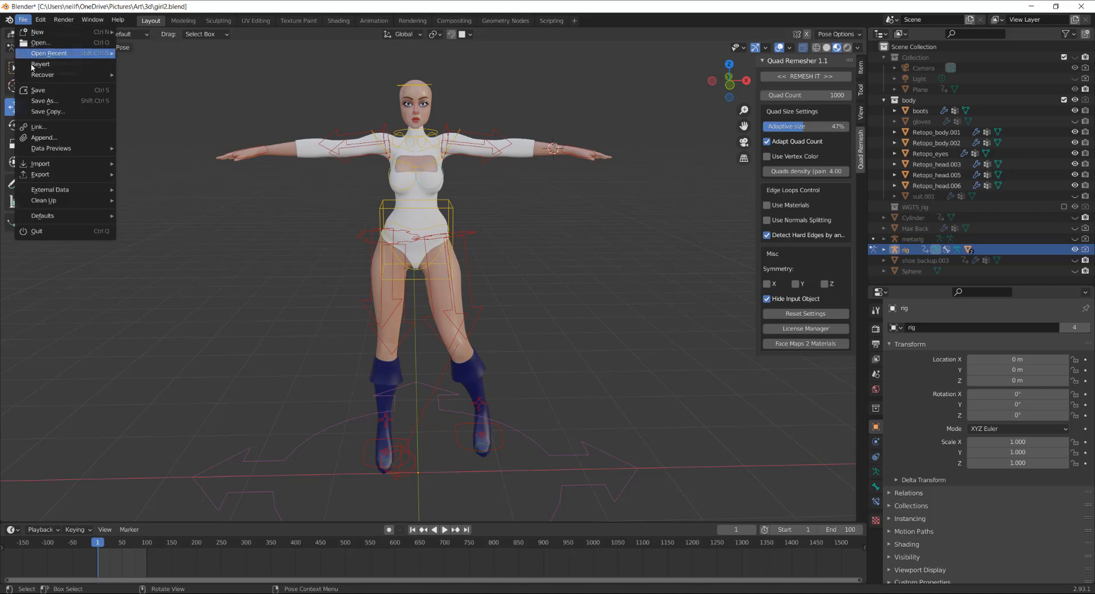
click(38, 90)
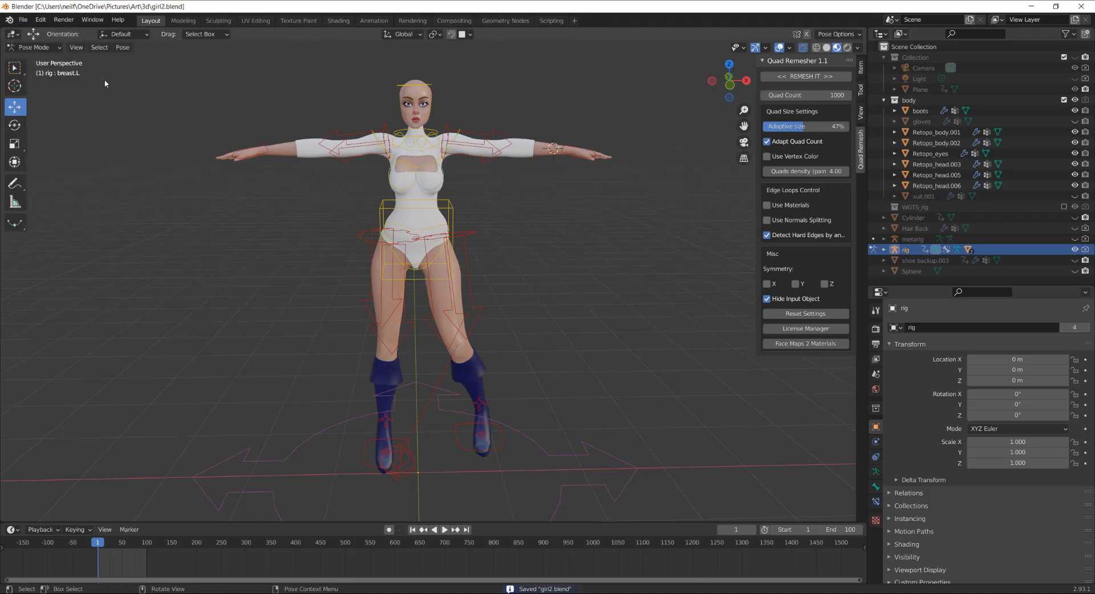
Step: Return to Object Mode and remesh the white bodysuit with Quad Remesher at a quad count of 2000
click(35, 47)
click(32, 59)
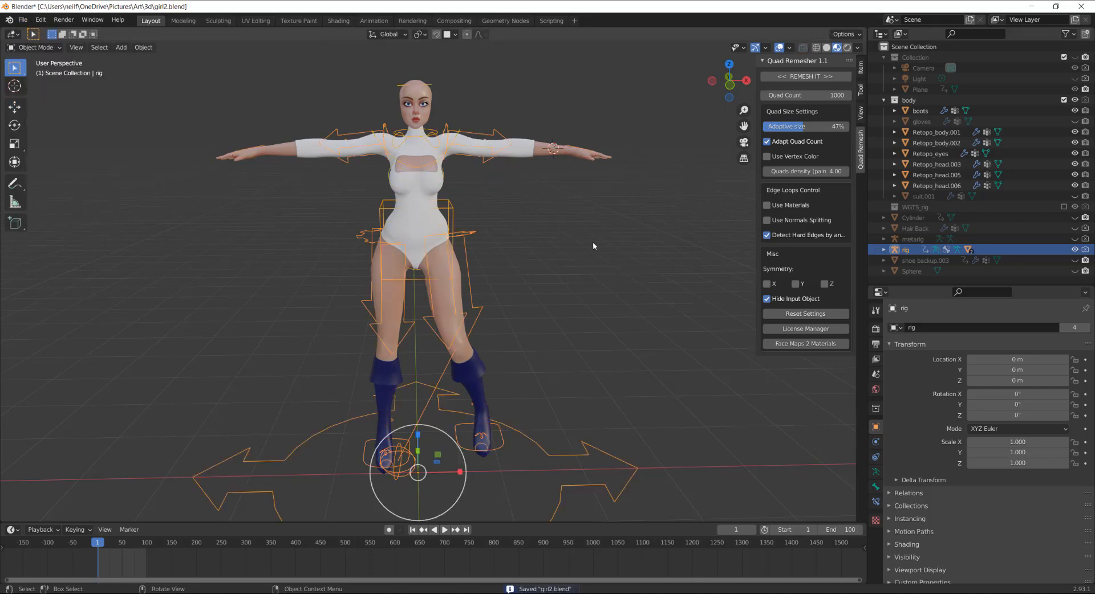
click(437, 187)
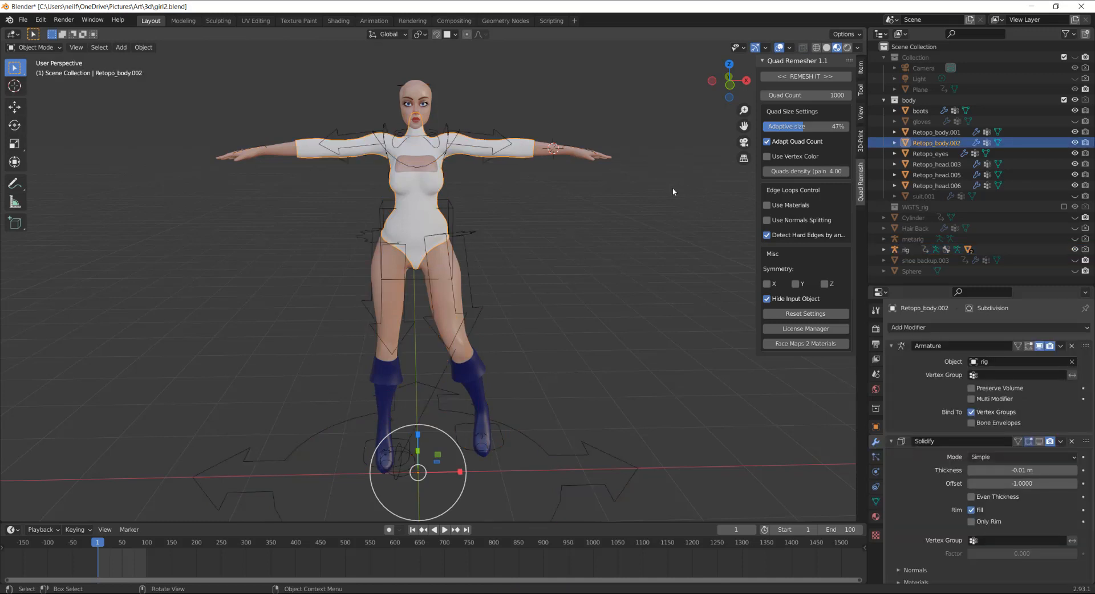
click(823, 95)
text(2000)
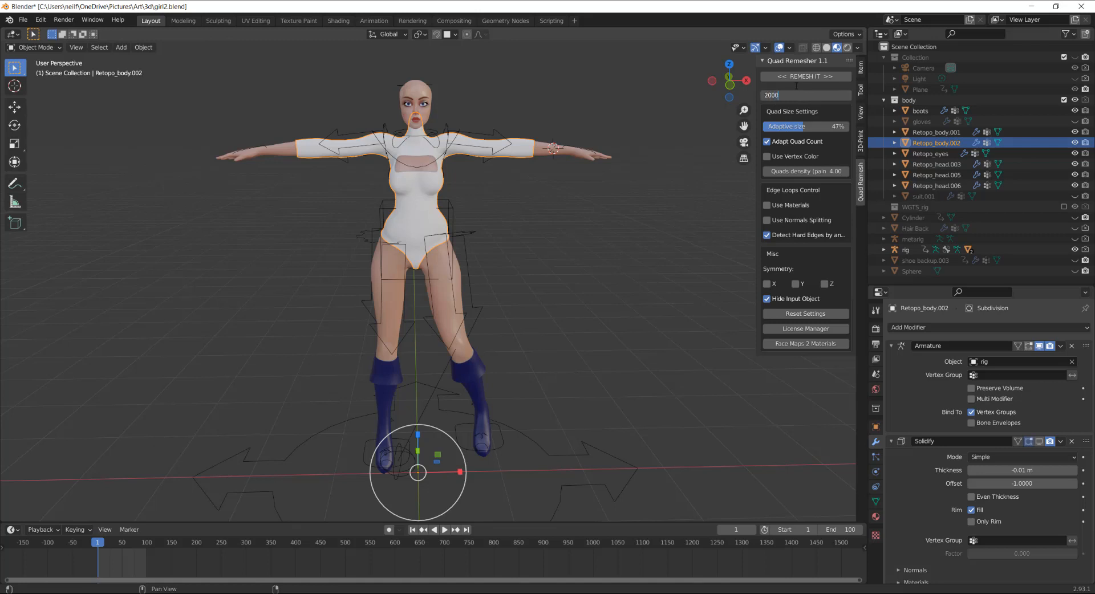
key(Return)
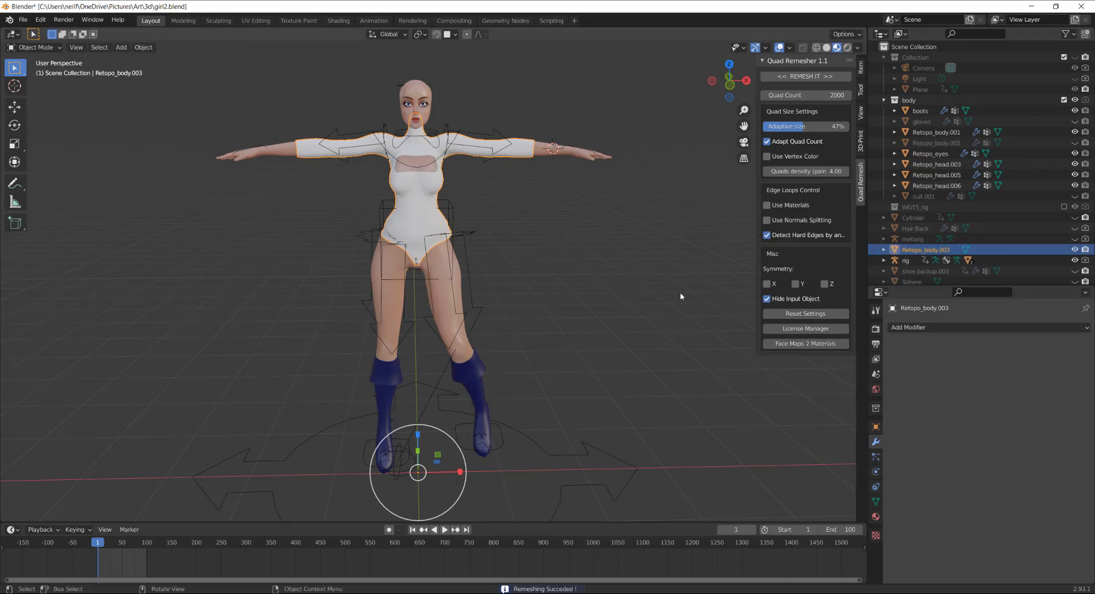
Step: Switch the viewport to wireframe and examine the remeshed bodysuit's topology
key(shift+z)
scroll(523, 223, up, 5)
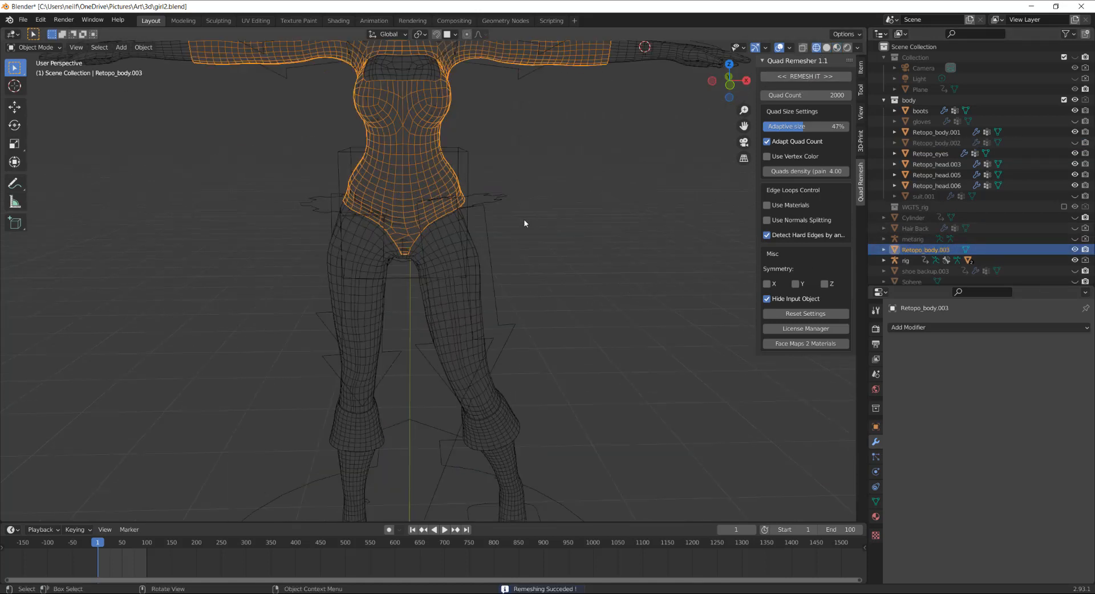
scroll(586, 210, down, 3)
middle_drag(564, 182, 537, 174)
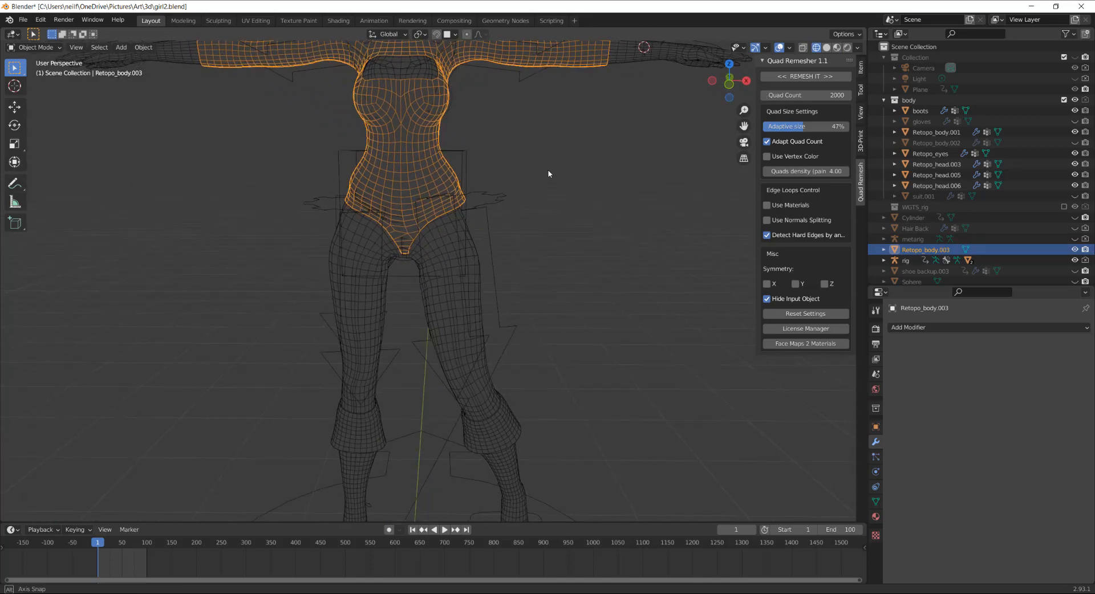
scroll(536, 180, down, 4)
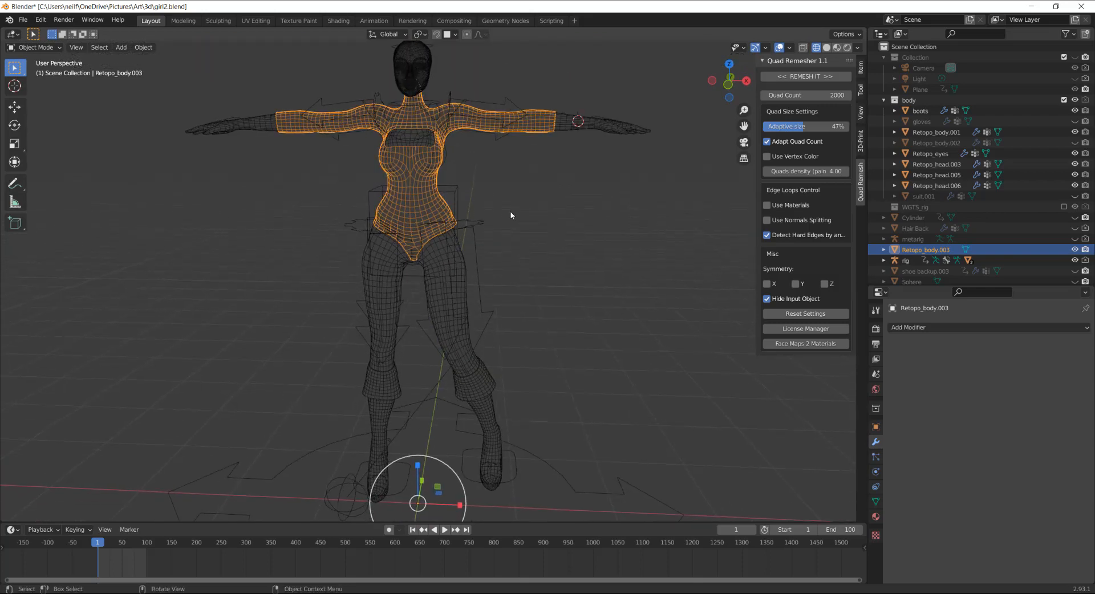
Step: Clear the pose of all the rig's bones in Pose Mode, then return to Object Mode
click(372, 208)
click(54, 49)
click(36, 83)
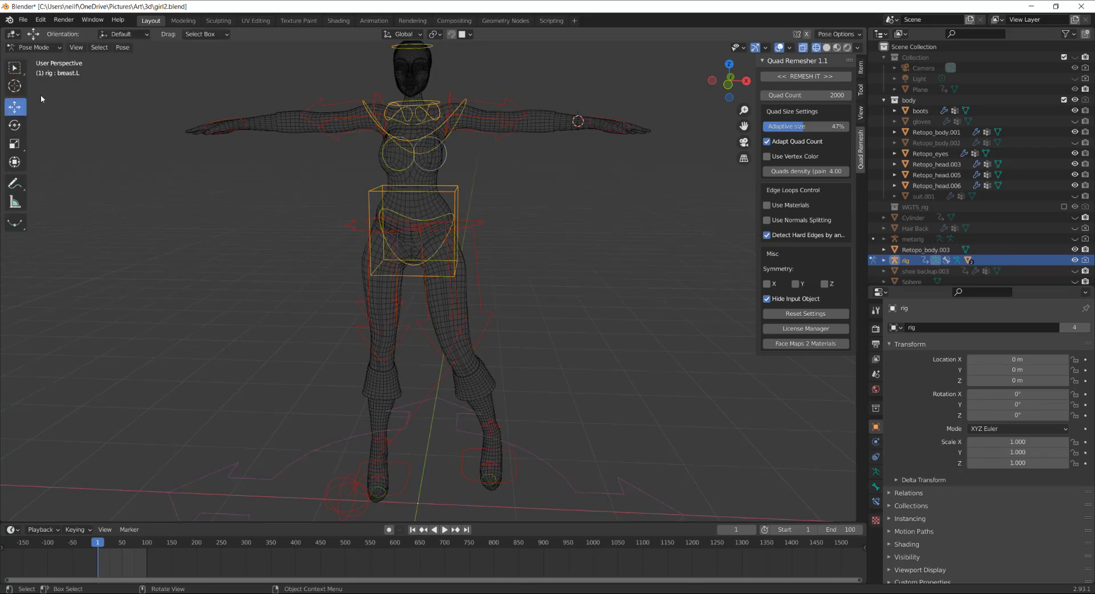
click(122, 48)
key(Escape)
key(a)
click(124, 48)
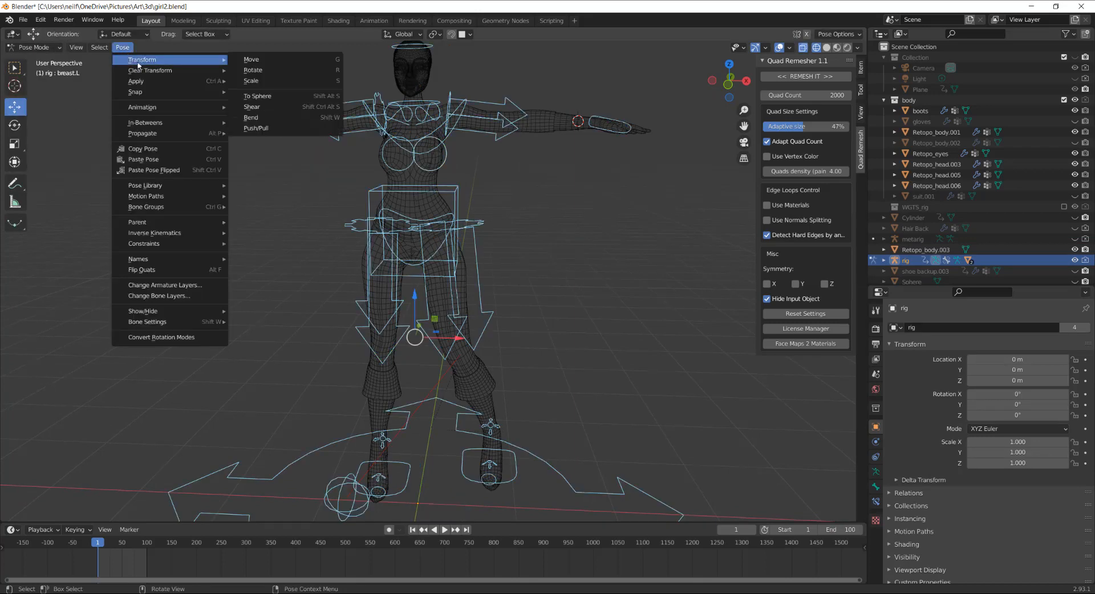
click(244, 71)
click(58, 47)
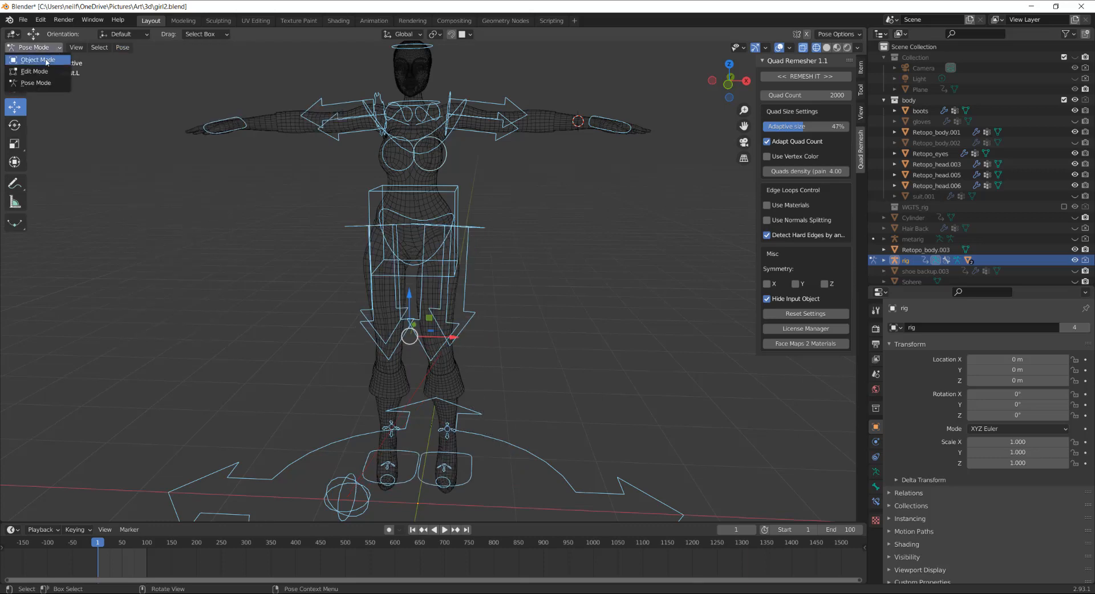
click(31, 24)
Step: Symmetrize the body mesh Retopo_body.001 from -X to +X in the Sculpting workspace
key(alt+a)
middle_drag(584, 250, 547, 198)
scroll(541, 201, up, 3)
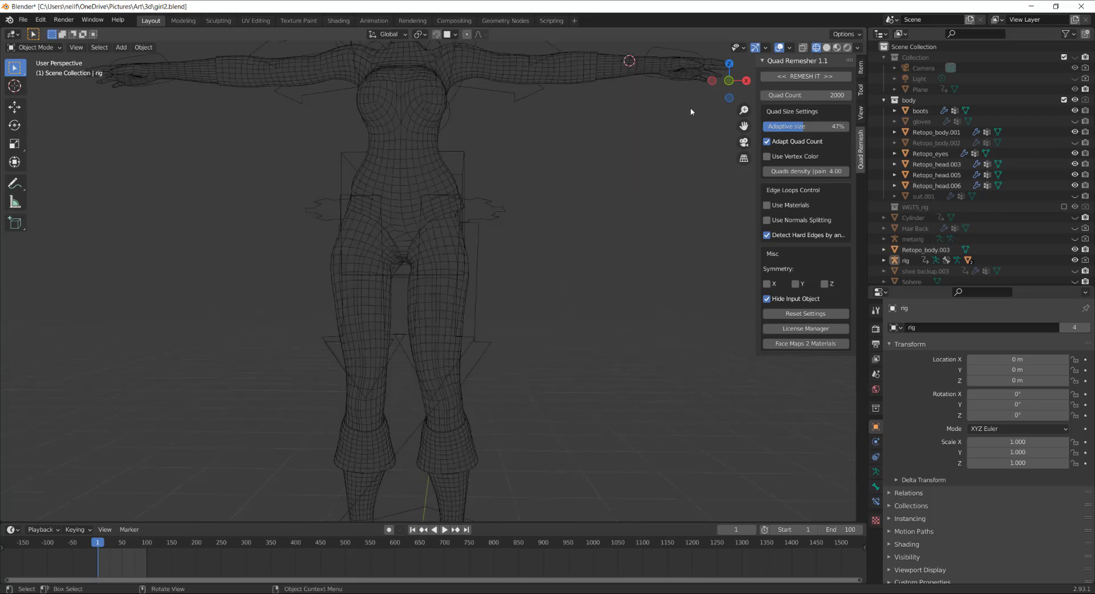
click(730, 81)
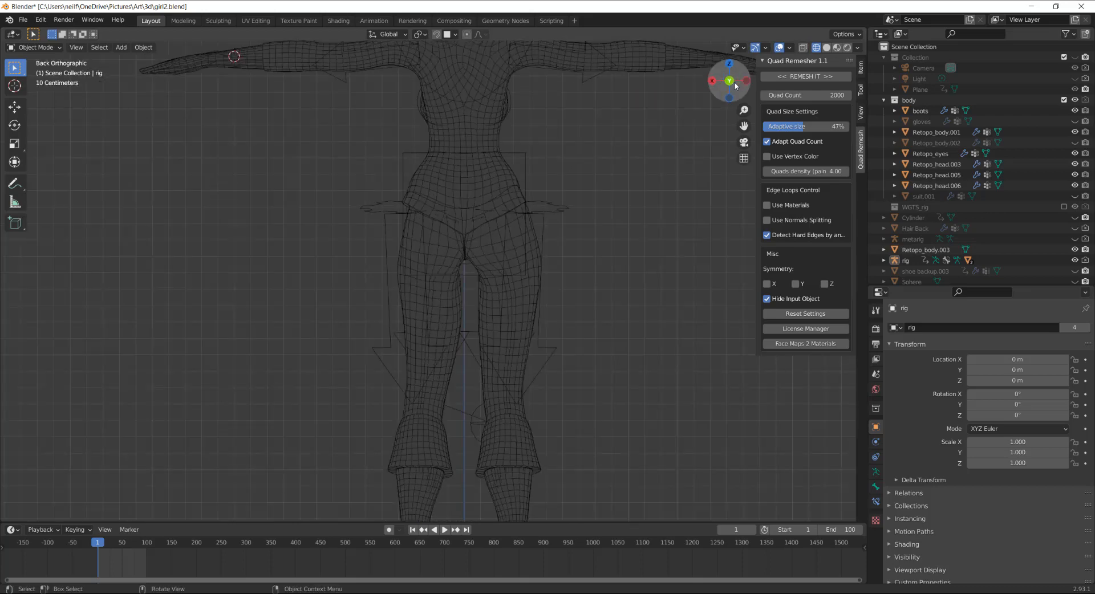
click(735, 85)
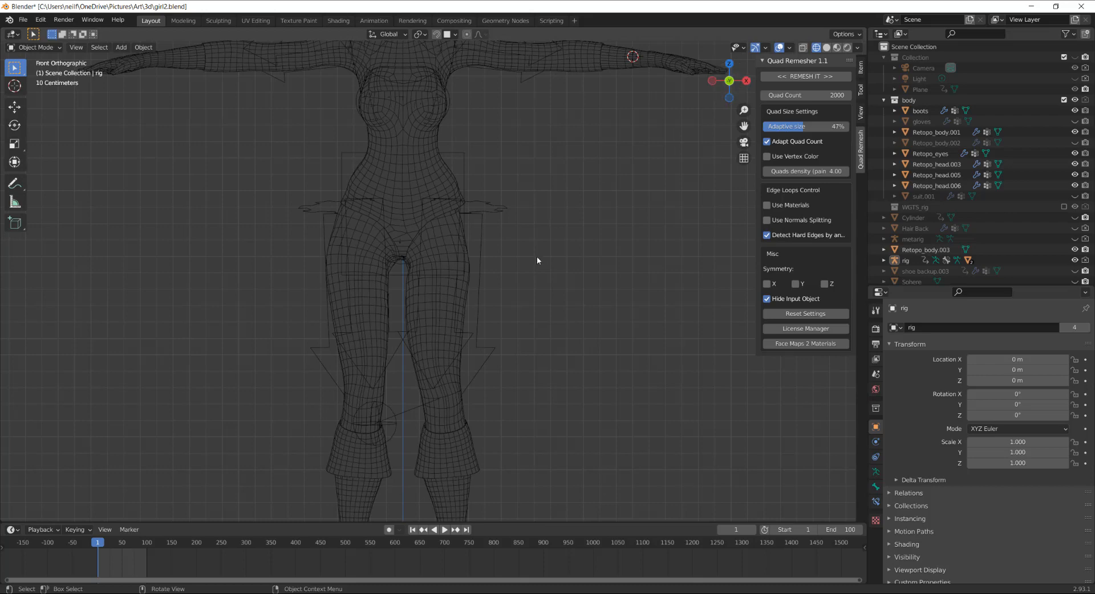
click(453, 299)
click(436, 298)
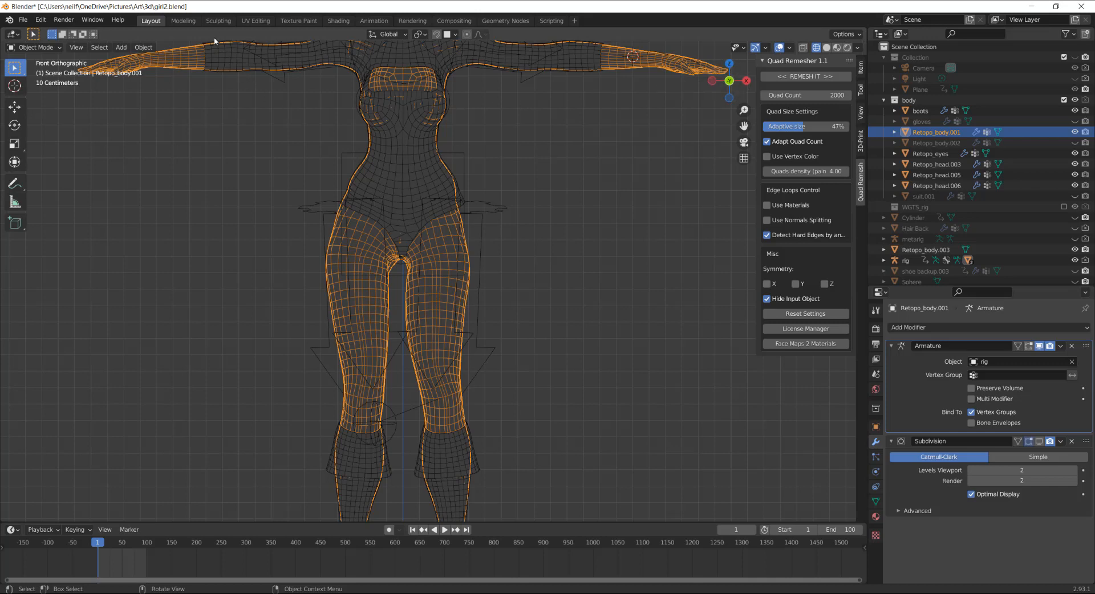
click(218, 21)
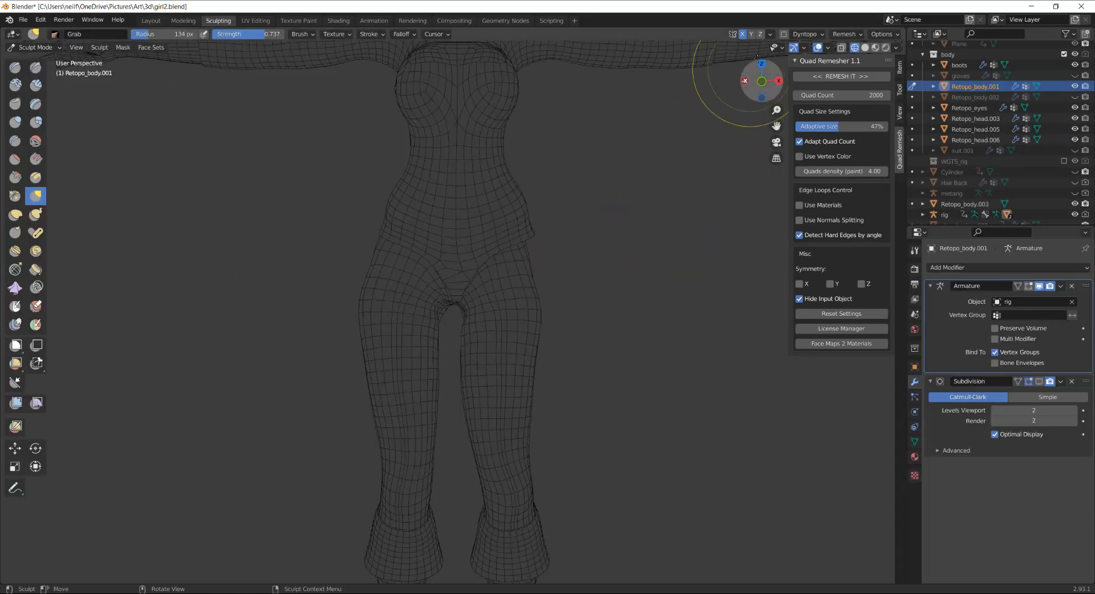
click(771, 33)
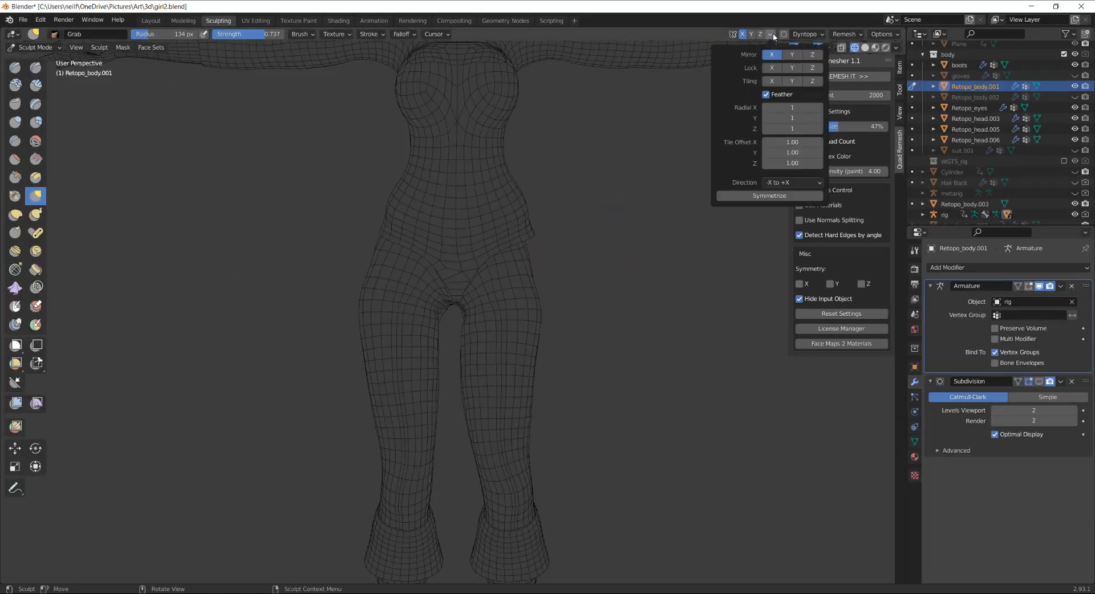
click(756, 196)
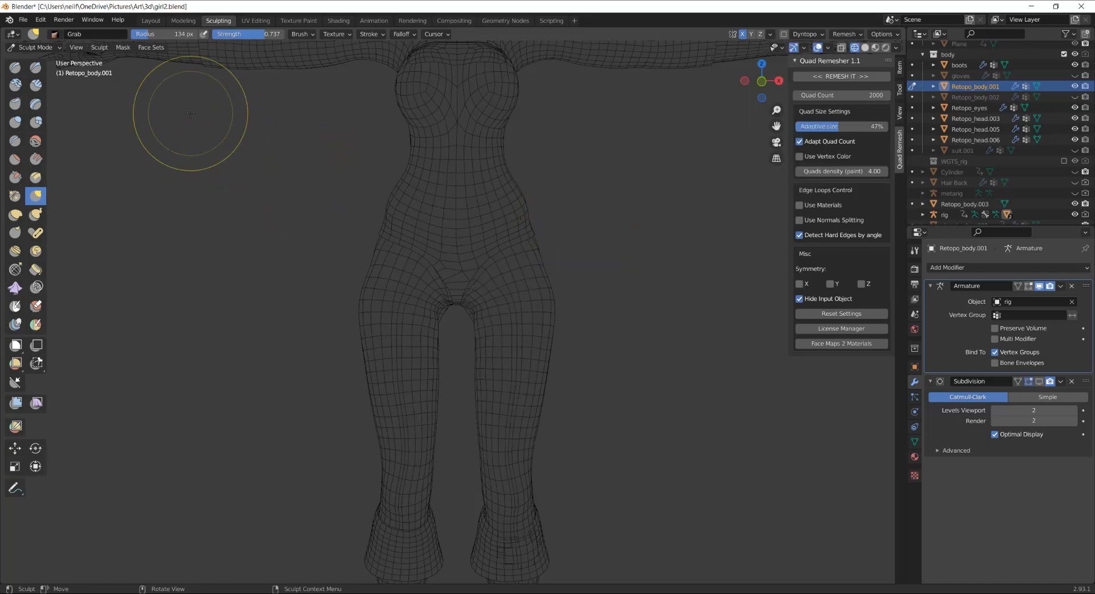
Step: Go back to the Layout workspace and put the character's rig into Pose Mode
click(152, 20)
click(537, 219)
scroll(535, 220, down, 3)
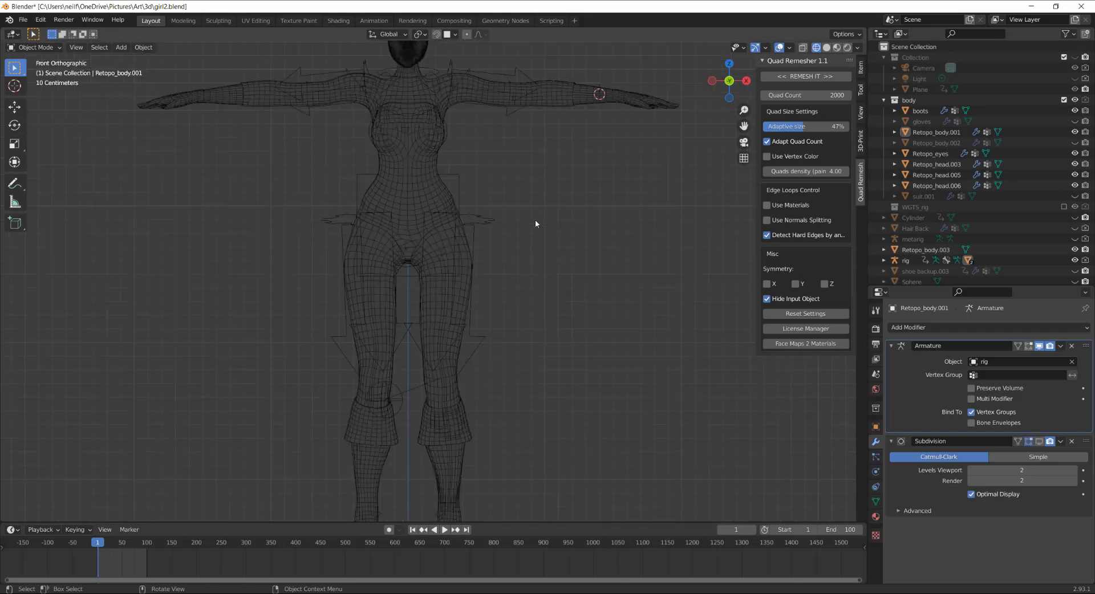
scroll(535, 220, up, 2)
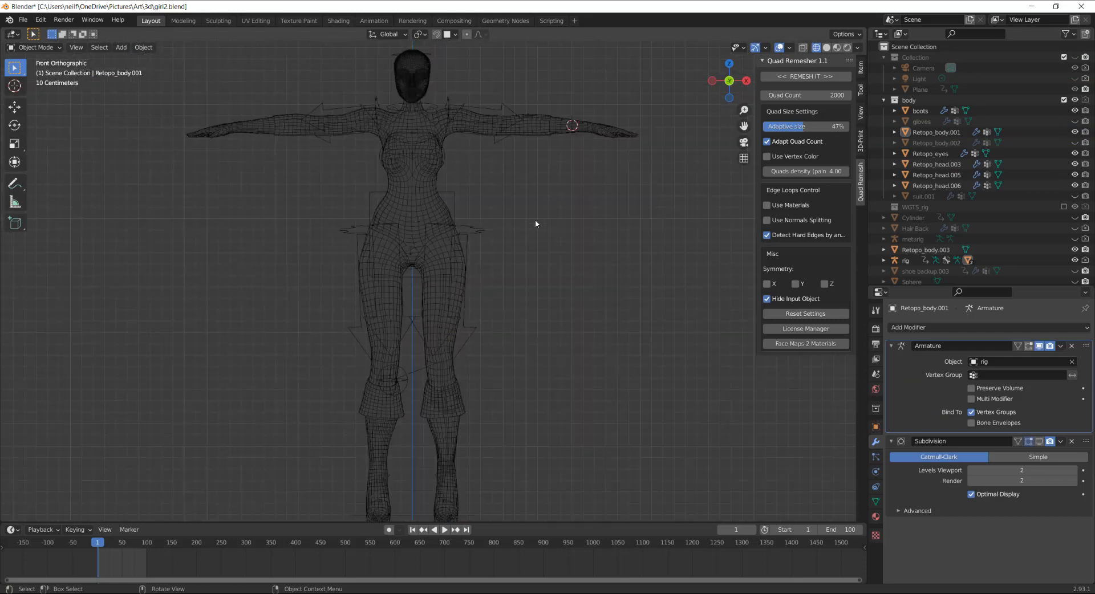
click(362, 230)
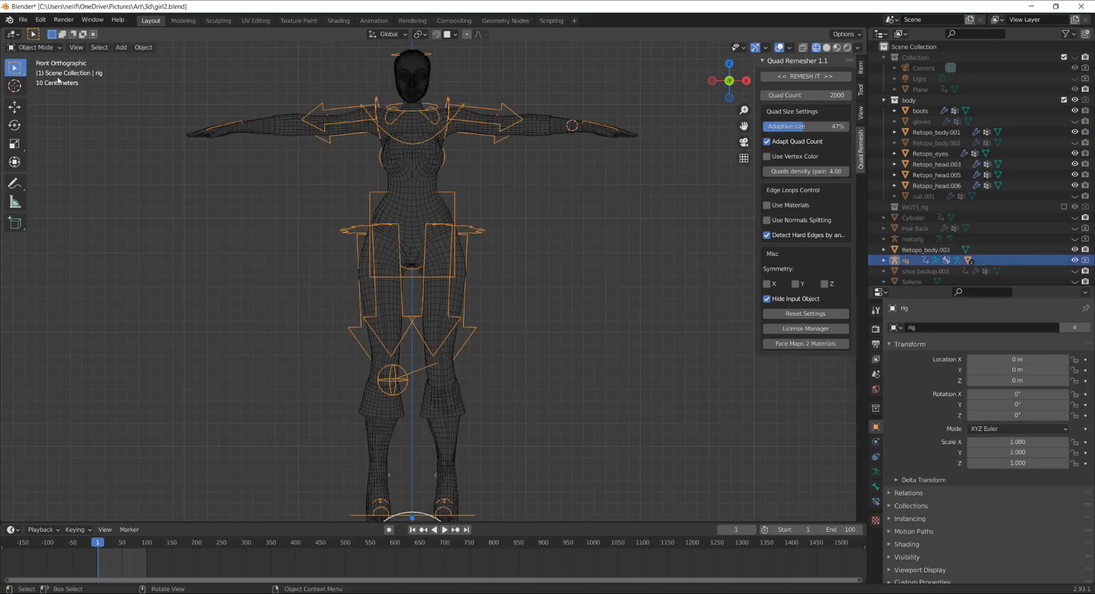
click(34, 47)
click(31, 82)
scroll(508, 367, down, 1)
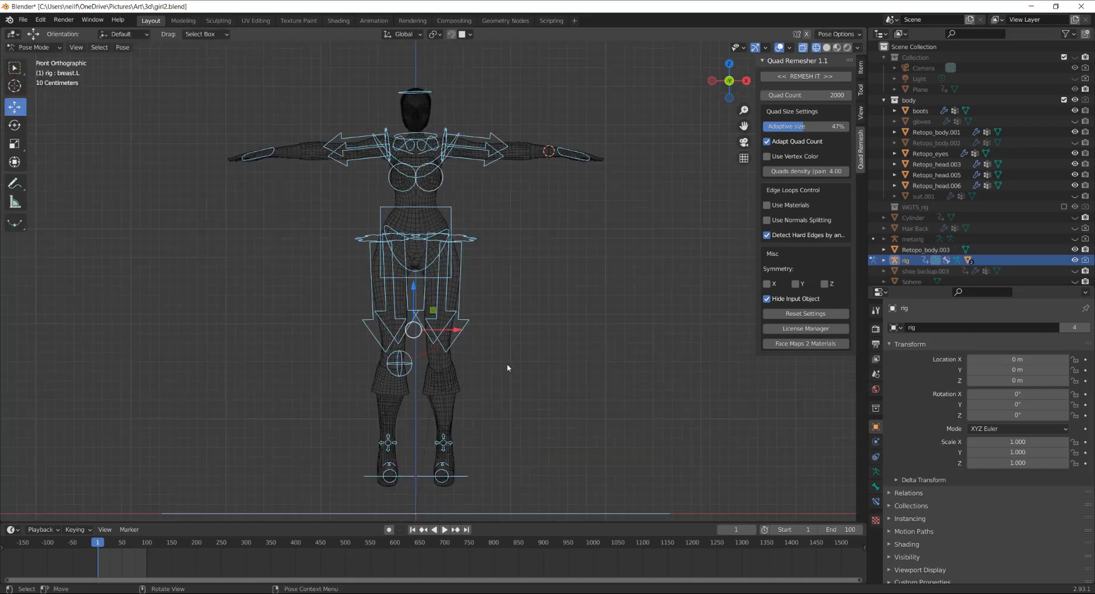
Step: Try raising the left foot IK control out to the side
click(483, 458)
click(460, 477)
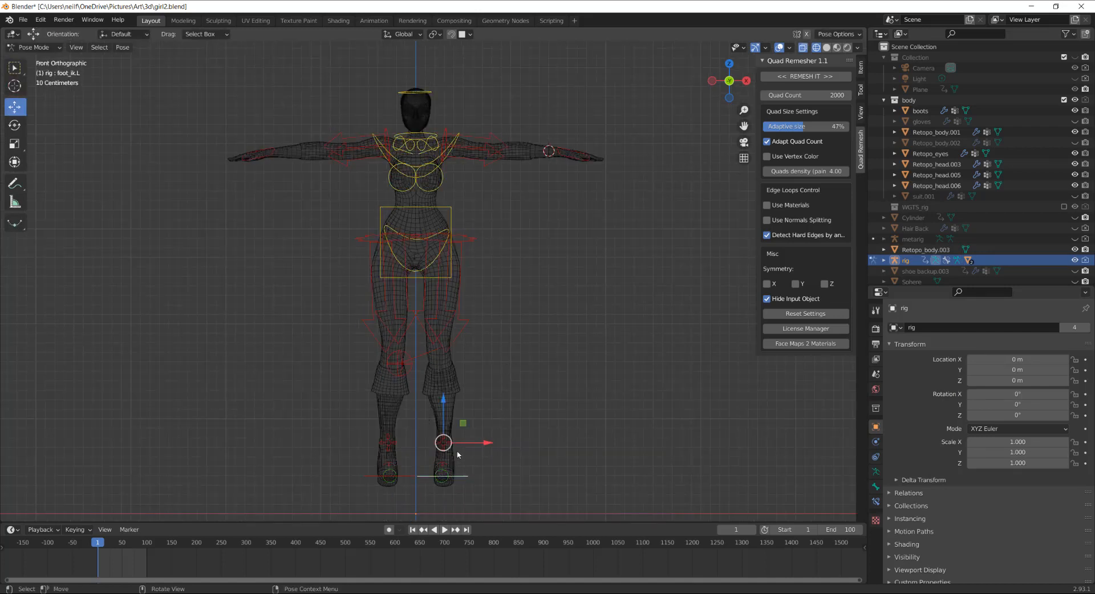
key(g)
click(608, 303)
middle_drag(615, 300, 547, 355)
Step: Undo the left foot move, the rig's switch to Pose Mode and the selections, back to Sculpt Mode on the body mesh
key(ctrl+z)
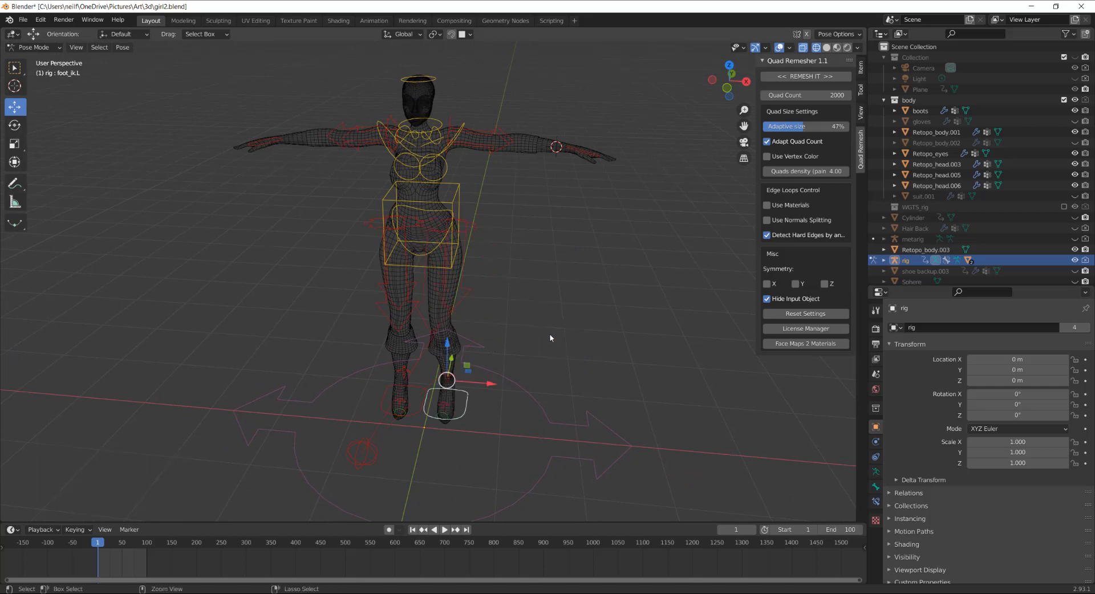
key(ctrl+z)
key(ctrl+z)
key(ctrl+z)
key(ctrl+z)
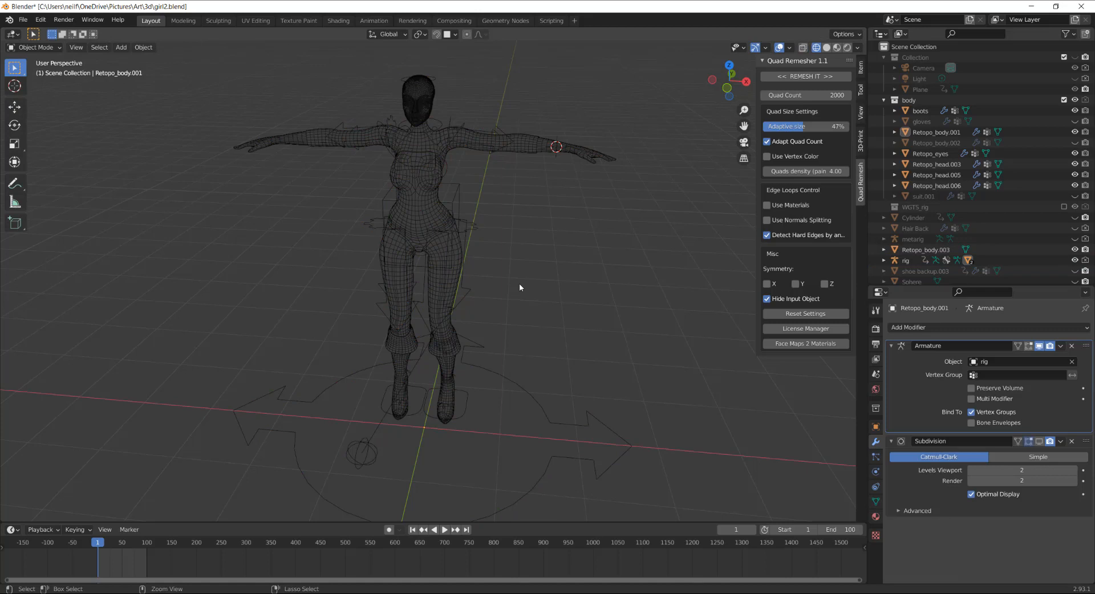
key(ctrl+z)
key(ctrl+z)
mouse_move(519, 285)
middle_down()
mouse_move(551, 211)
mouse_move(541, 220)
middle_up()
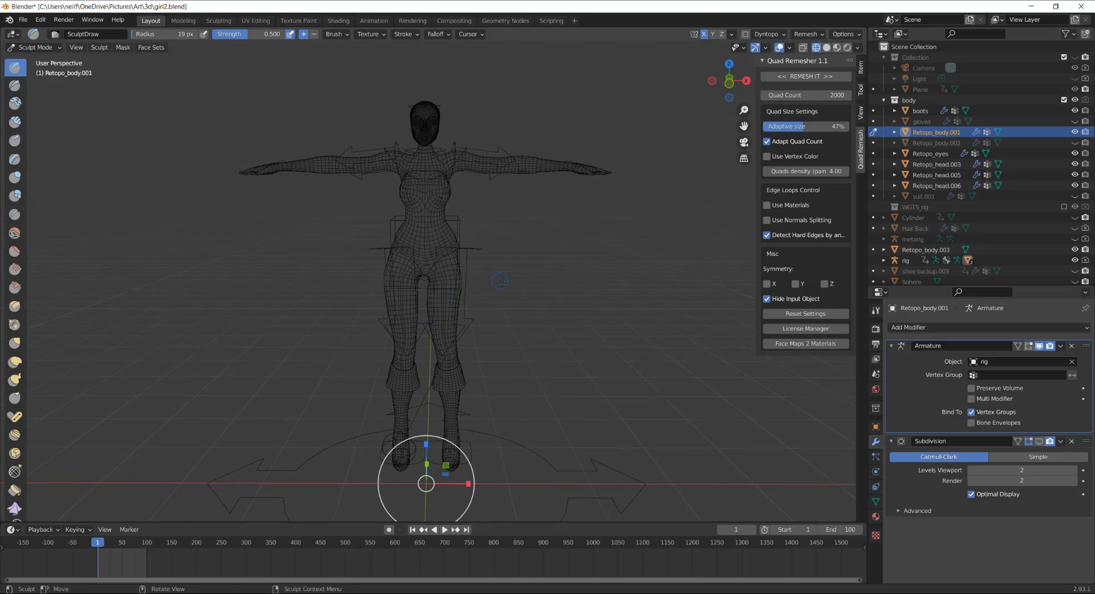
Step: Leave Sculpt Mode on the body mesh by switching workspaces and returning to Layout in Object Mode
scroll(513, 292, up, 1)
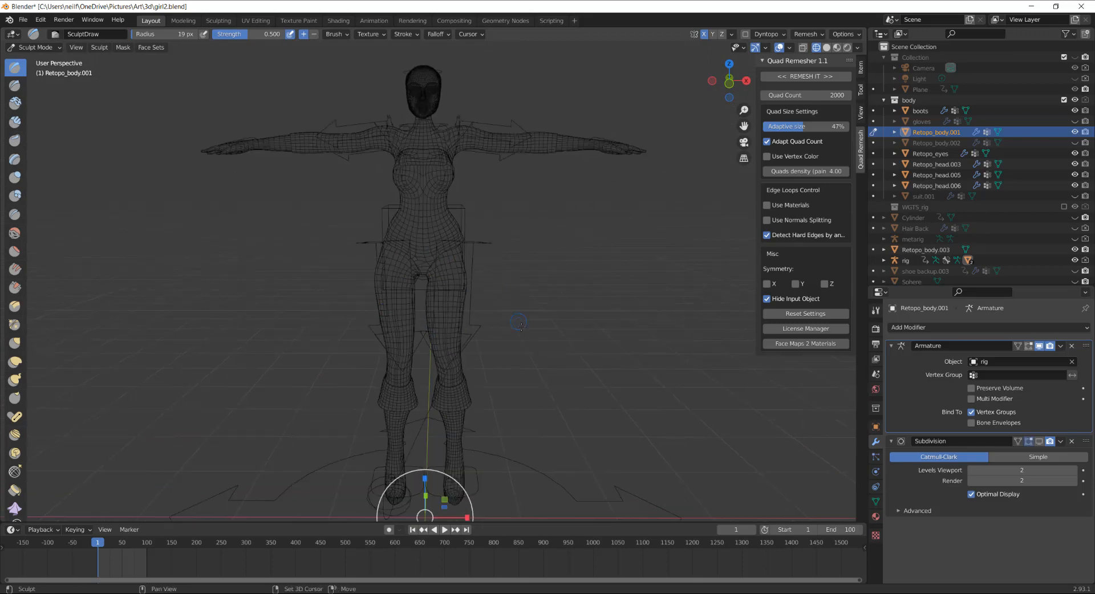
shift+middle_drag(514, 318, 556, 302)
scroll(555, 298, up, 1)
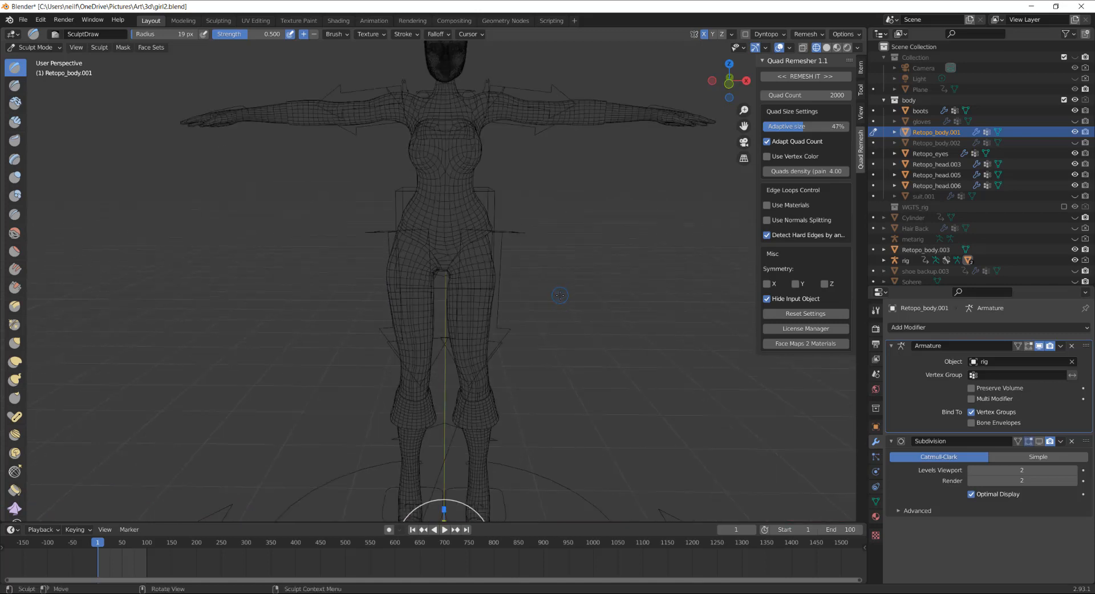
scroll(550, 288, down, 1)
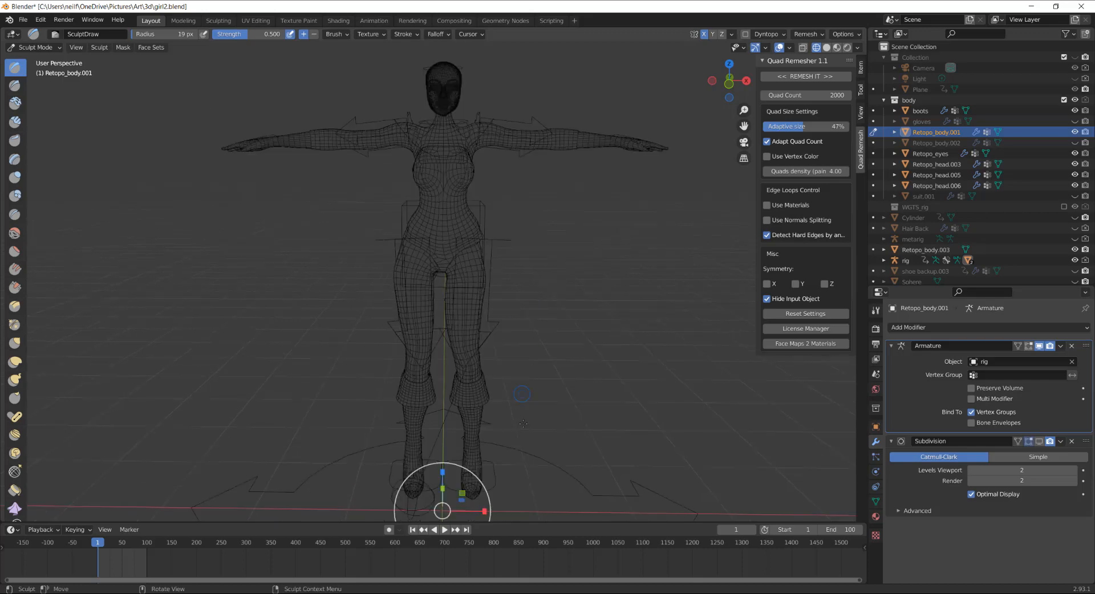
click(219, 21)
click(152, 20)
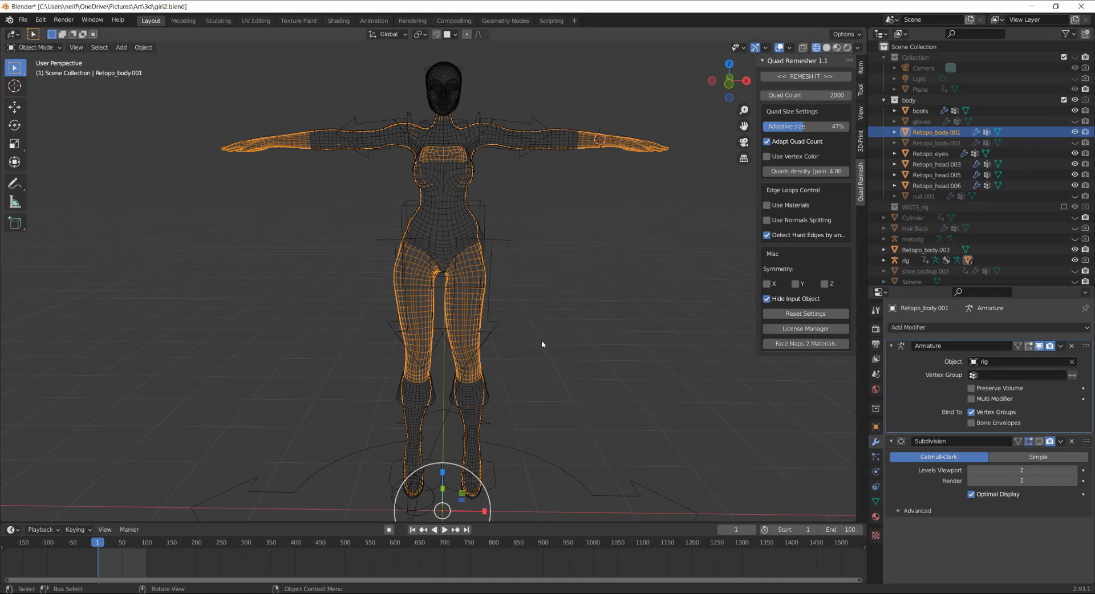
Step: Try moving the rig's left foot IK control up and outward in Pose Mode, undo it and return to Object Mode
click(494, 472)
click(44, 47)
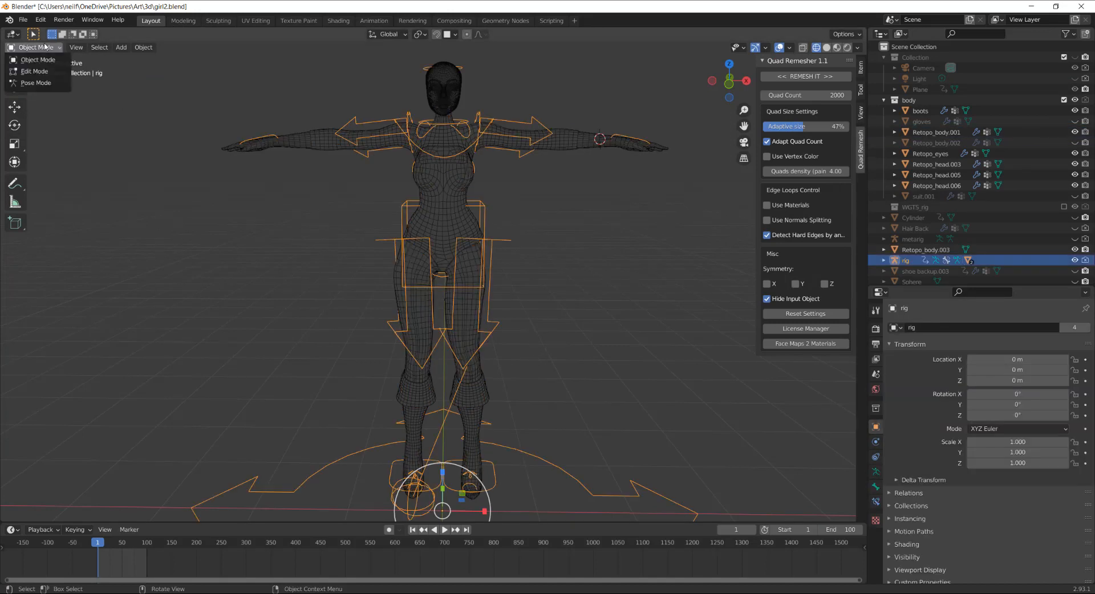
click(35, 83)
click(495, 484)
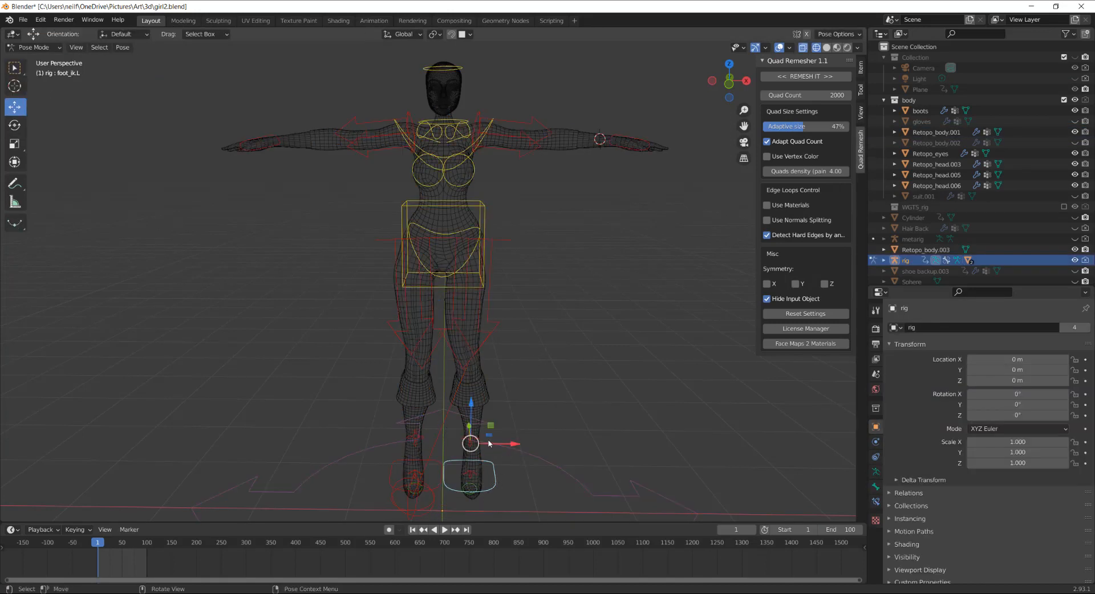
drag(471, 444, 542, 401)
key(ctrl+z)
click(39, 47)
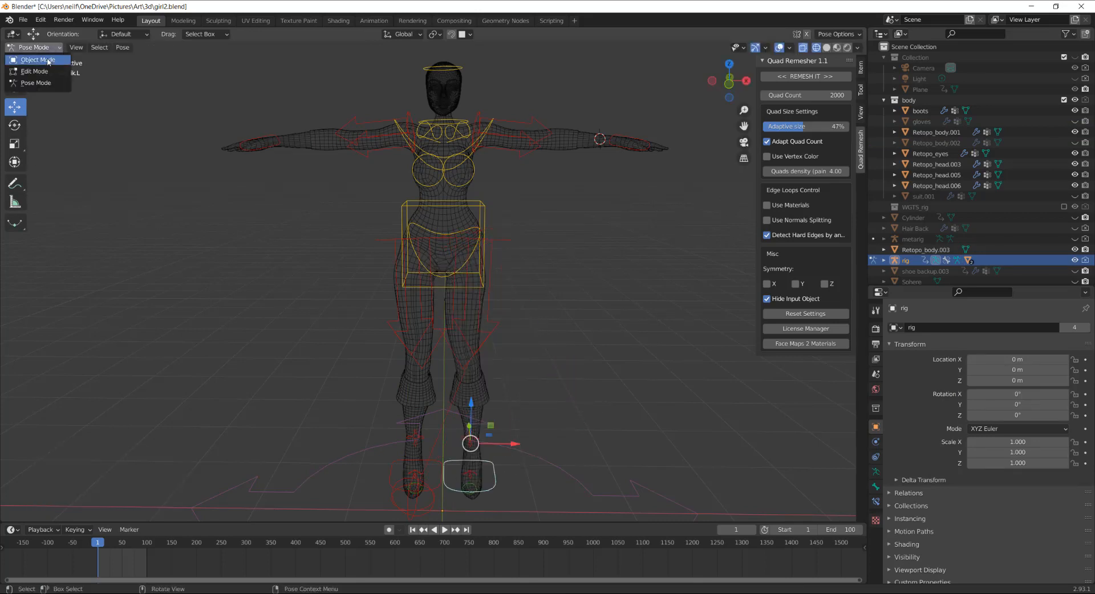
click(48, 60)
Step: Clear the parent of the bodysuit Retopo_body.003 while keeping its transformation
click(489, 212)
click(447, 207)
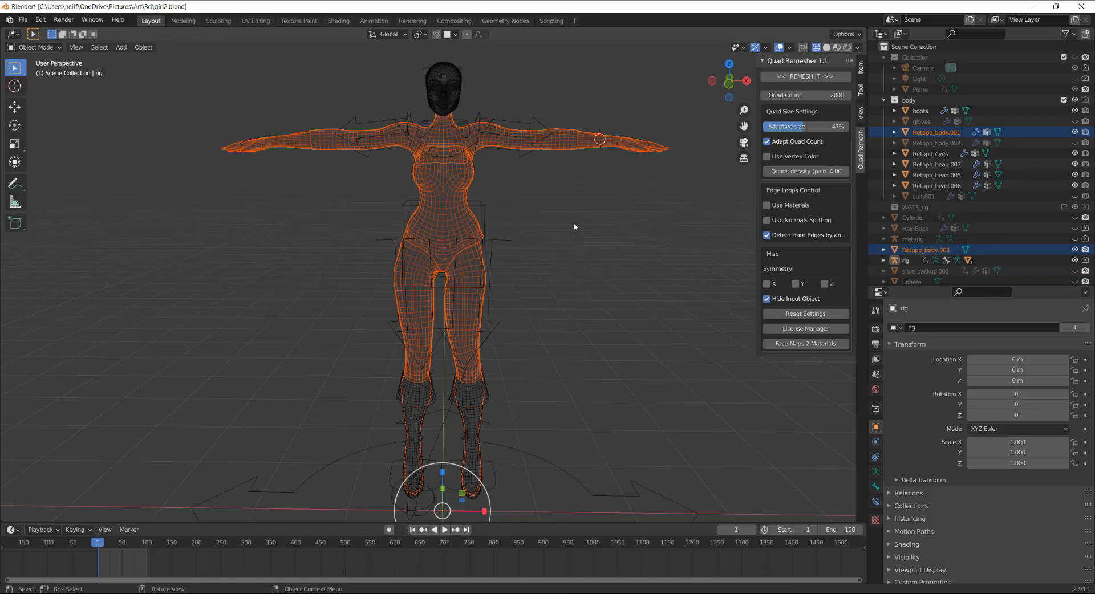
click(458, 200)
scroll(582, 230, up, 2)
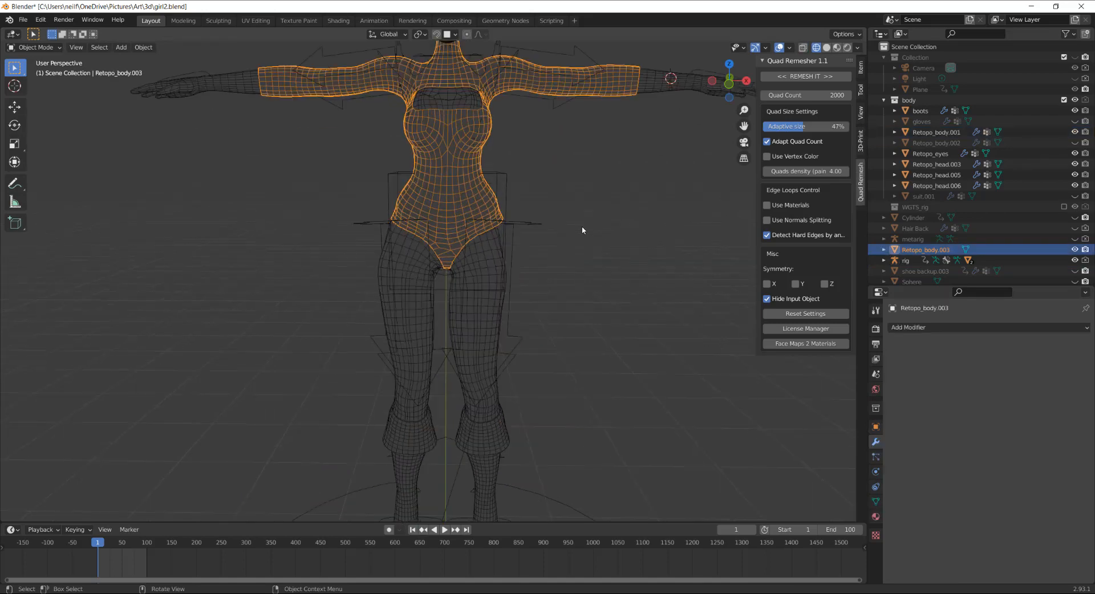
scroll(513, 231, up, 4)
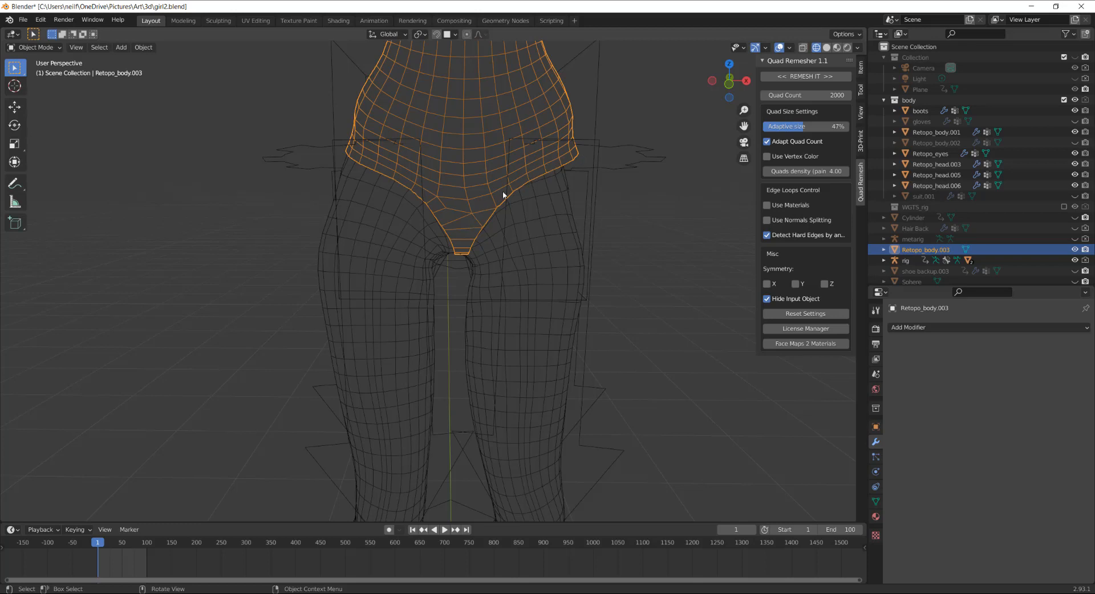
scroll(570, 200, down, 2)
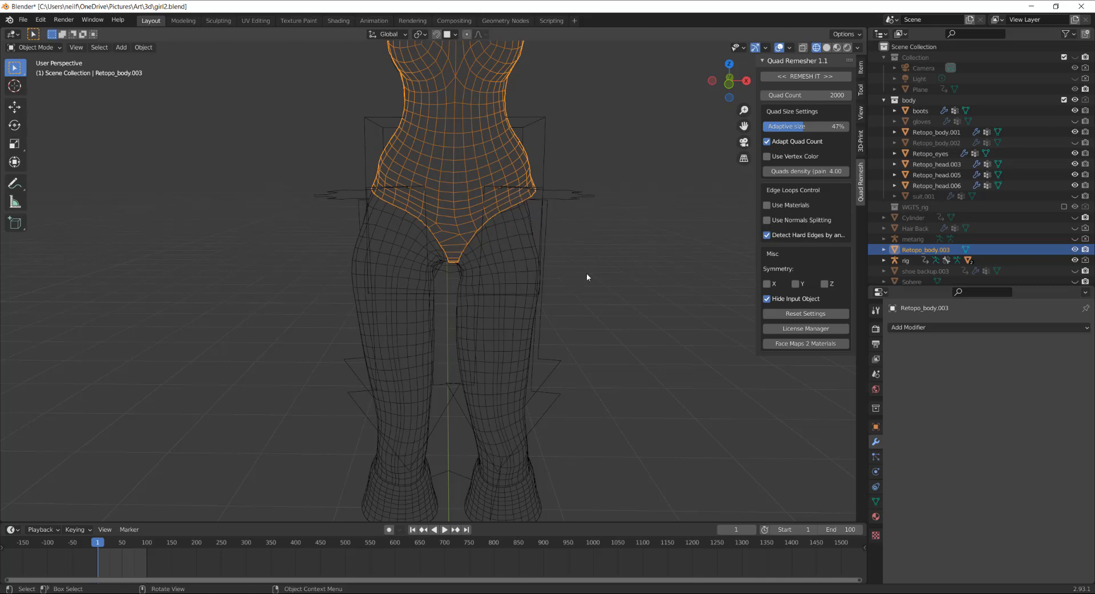
middle_drag(572, 272, 518, 374)
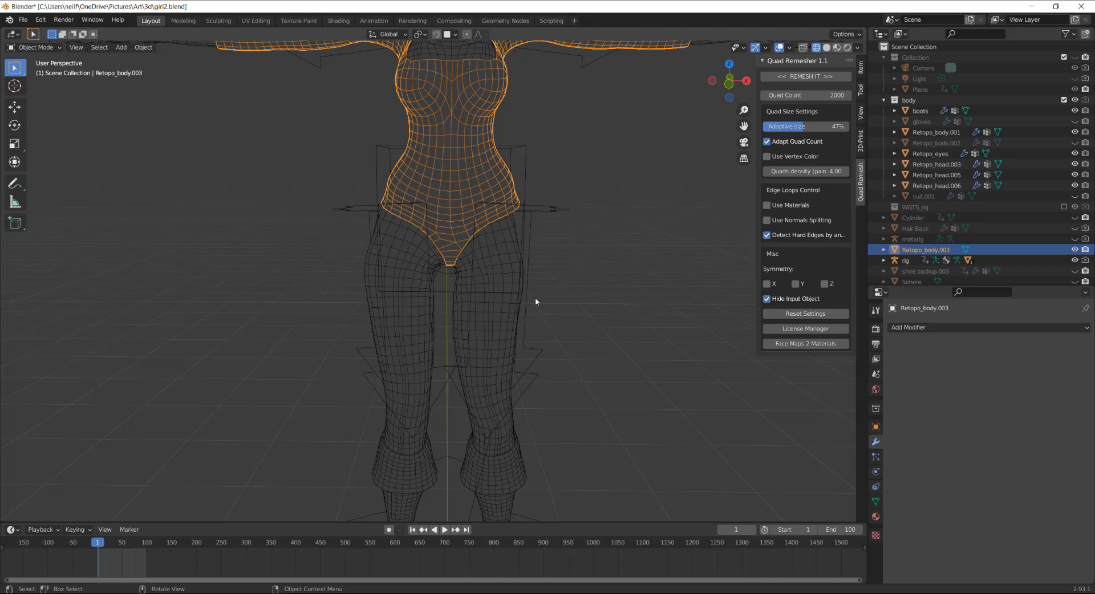
scroll(612, 206, down, 2)
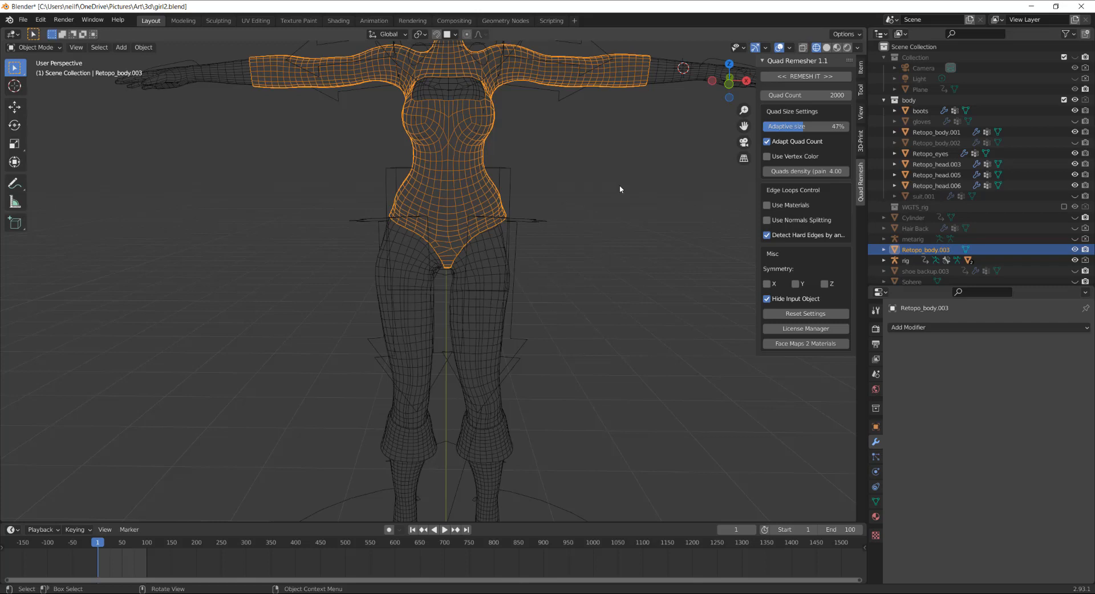
shift+middle_drag(621, 189, 612, 263)
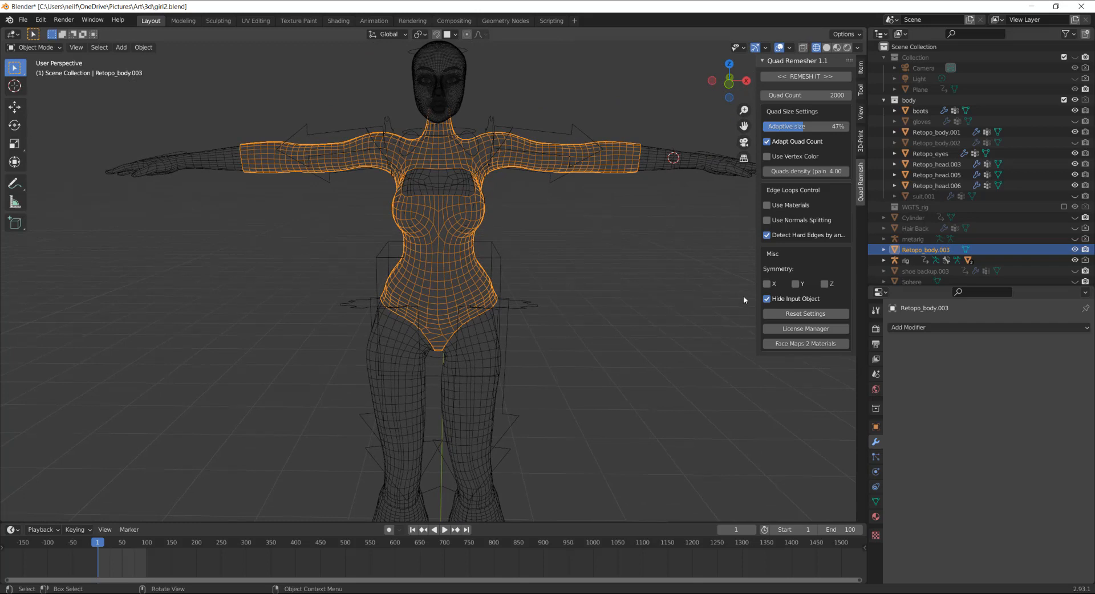
key(alt+p)
click(689, 312)
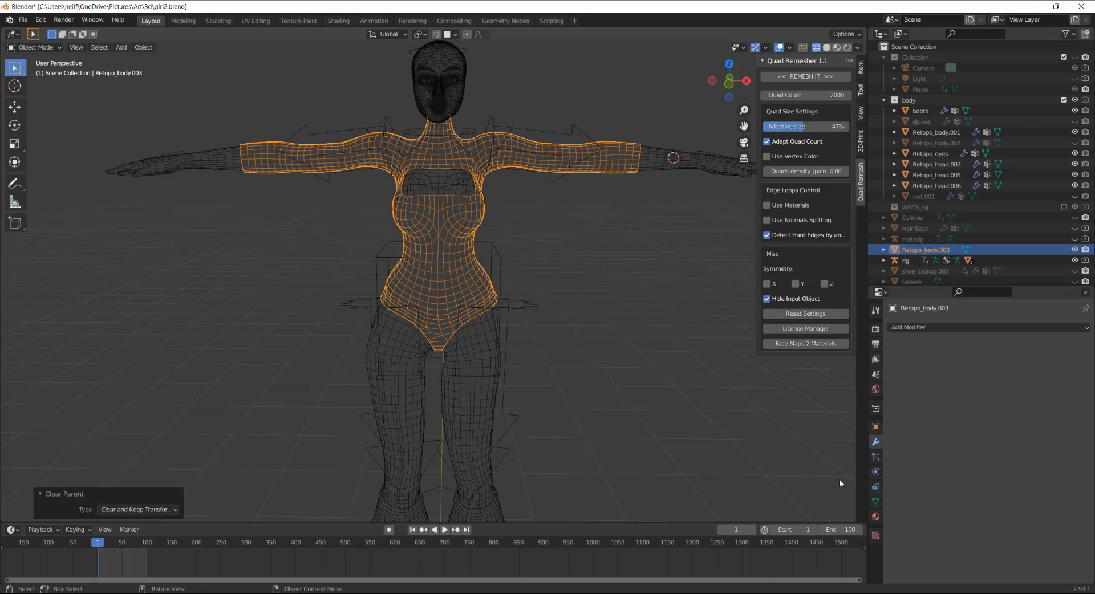
Step: Check the bodysuit's vertex groups and add an Armature modifier with rig as its object
click(876, 502)
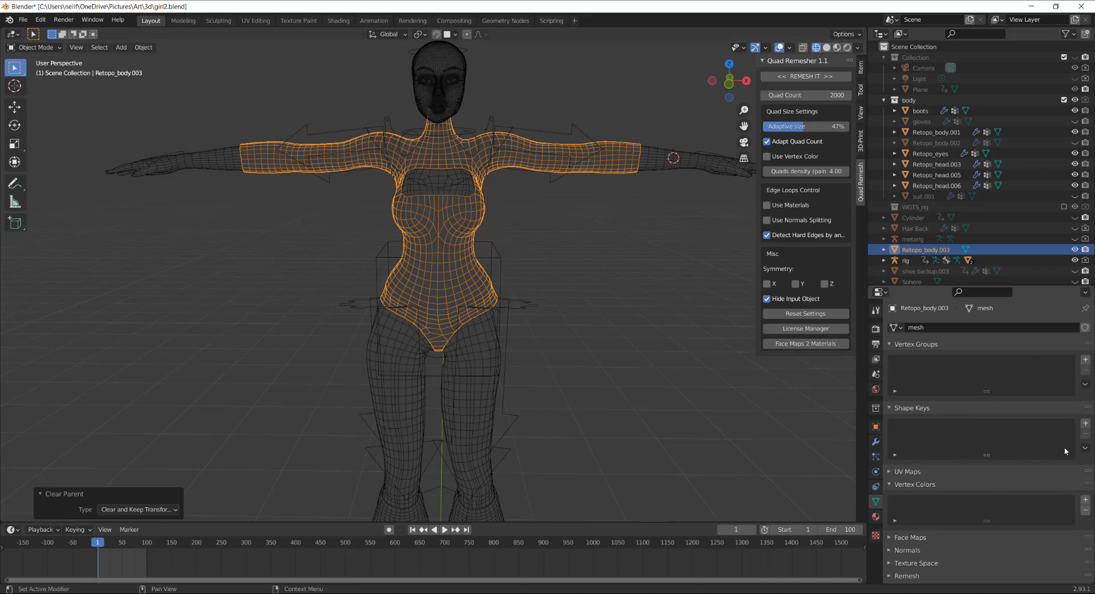
click(875, 443)
click(1044, 328)
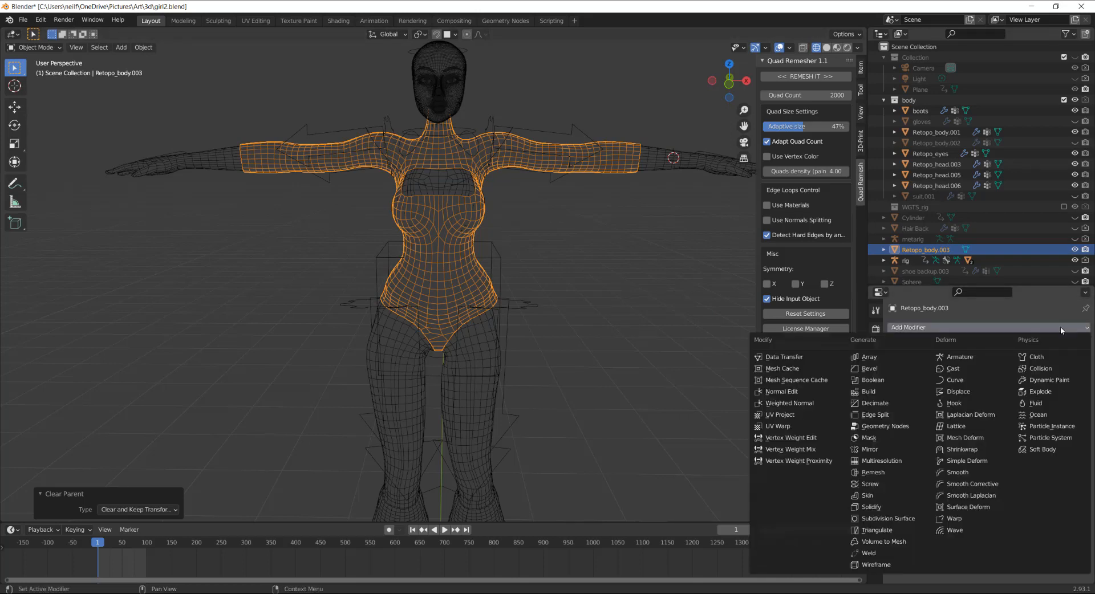
click(976, 357)
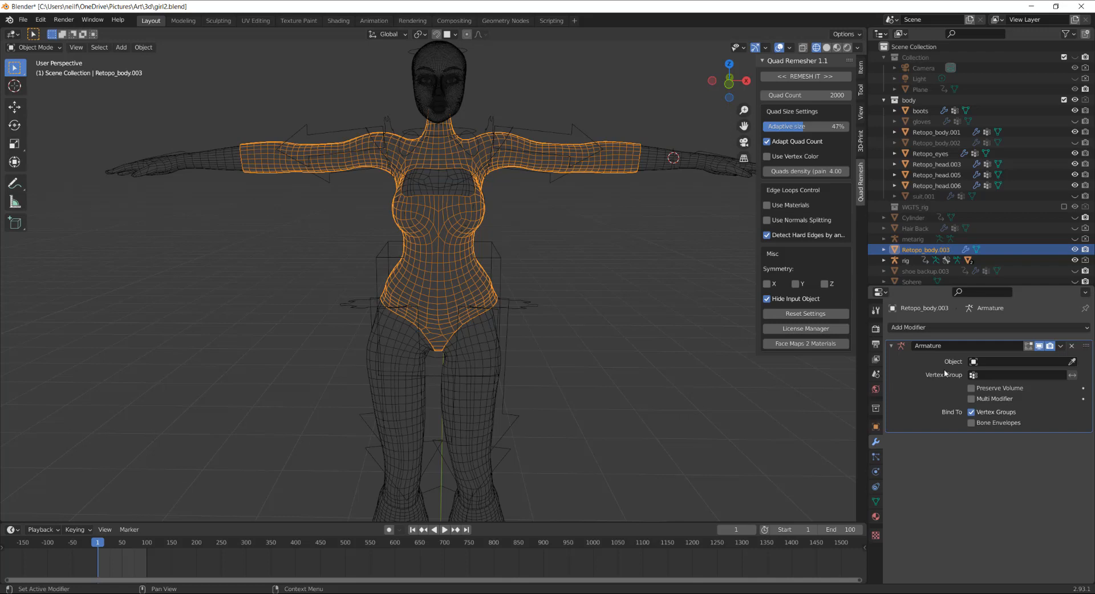
click(976, 362)
click(976, 389)
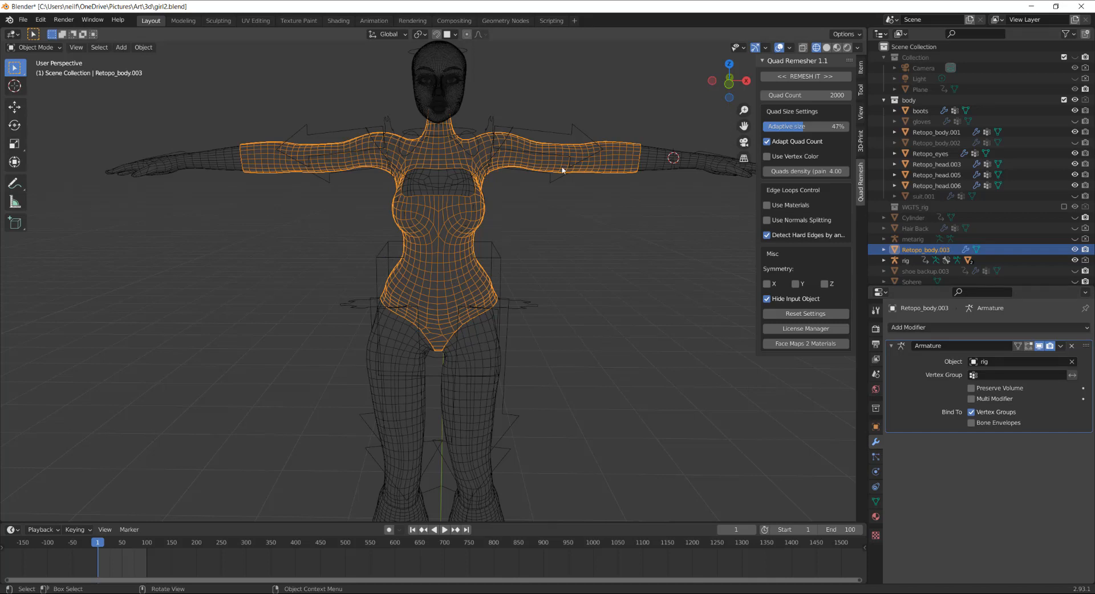
Step: Transfer the vertex group weights from Retopo_body.001 to the bodysuit Retopo_body.003 in Weight Paint mode, and return to Object Mode
key(shift+z)
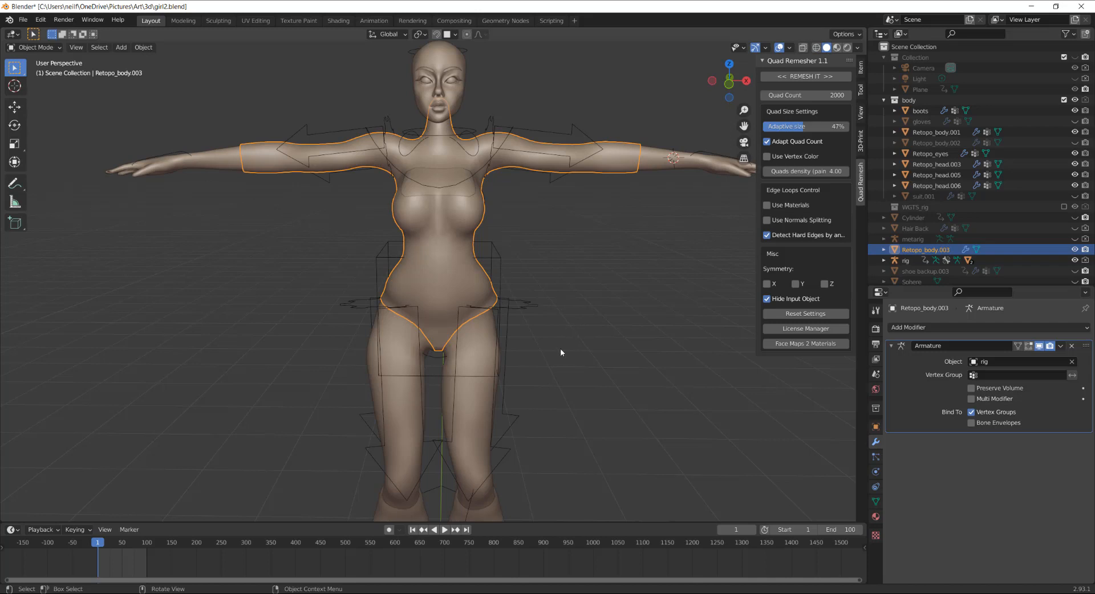
click(481, 406)
shift+click(448, 269)
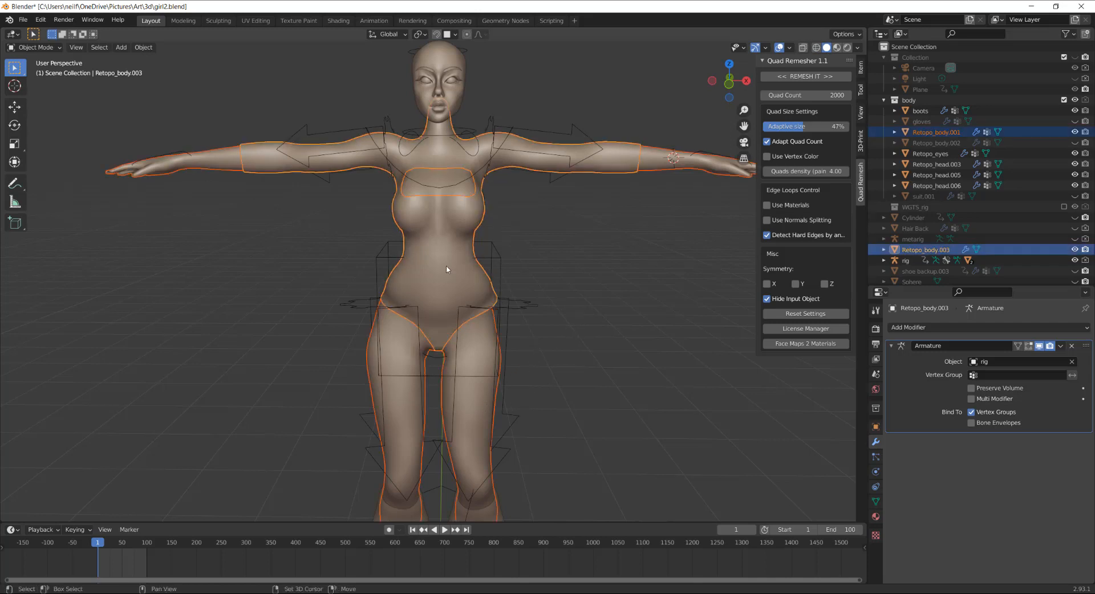
click(57, 48)
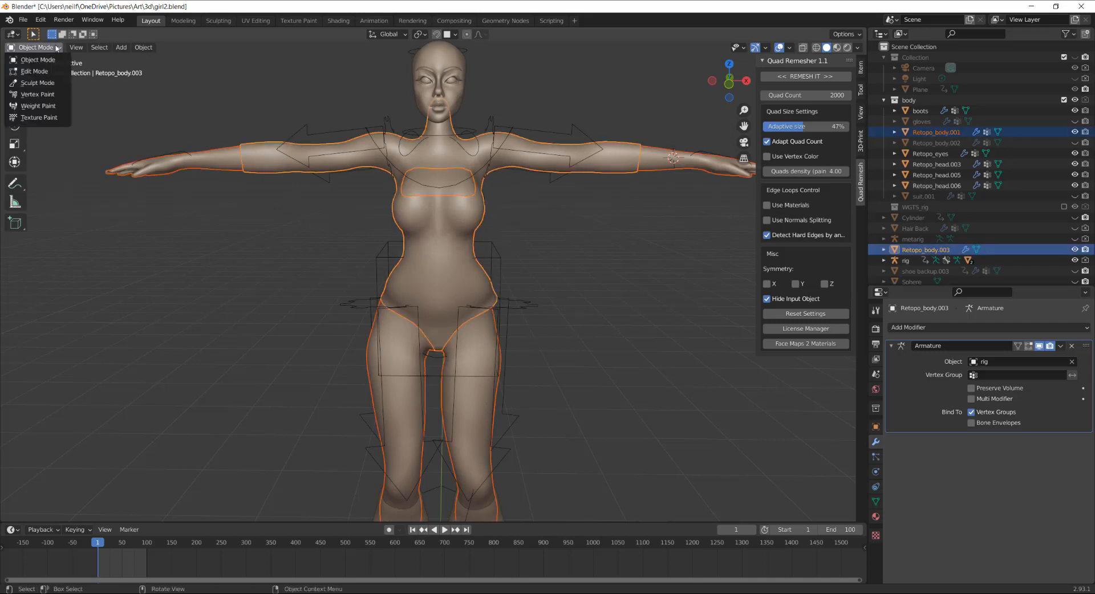
click(38, 106)
click(126, 47)
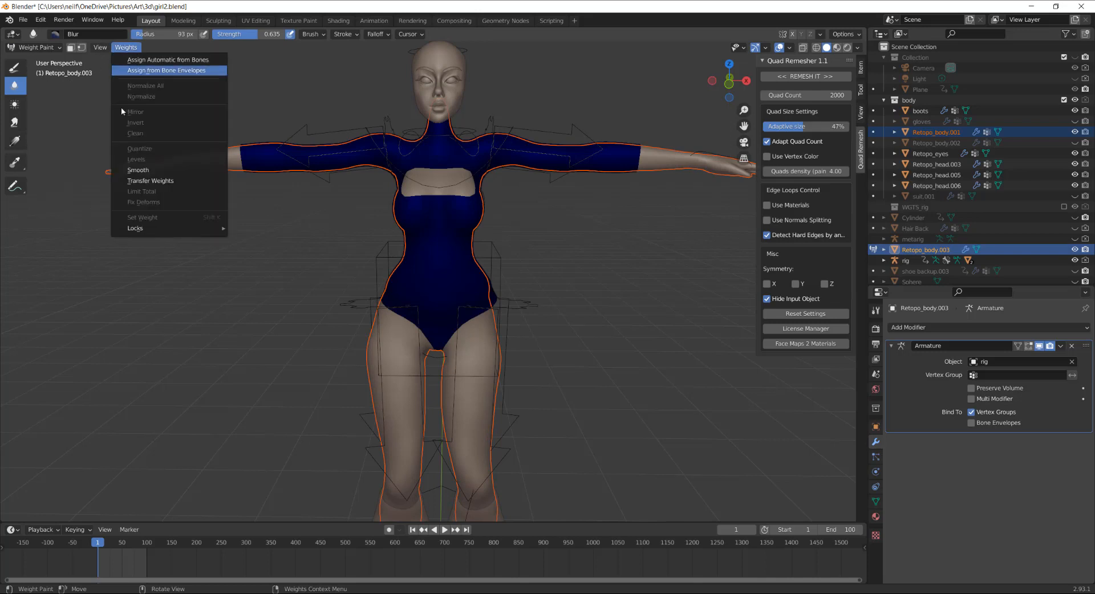
click(137, 180)
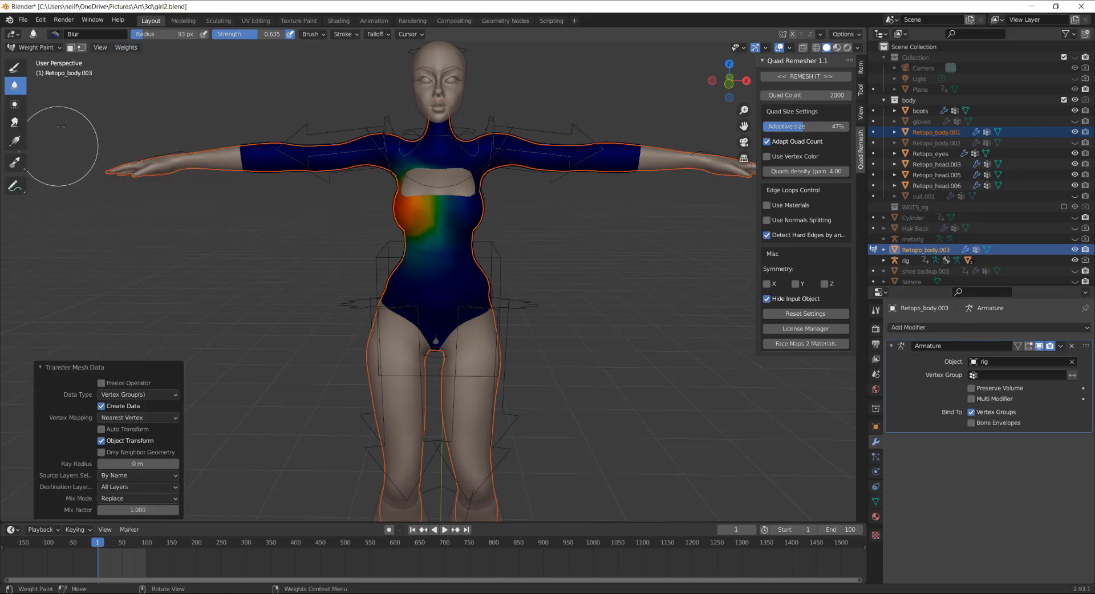
click(36, 47)
click(38, 60)
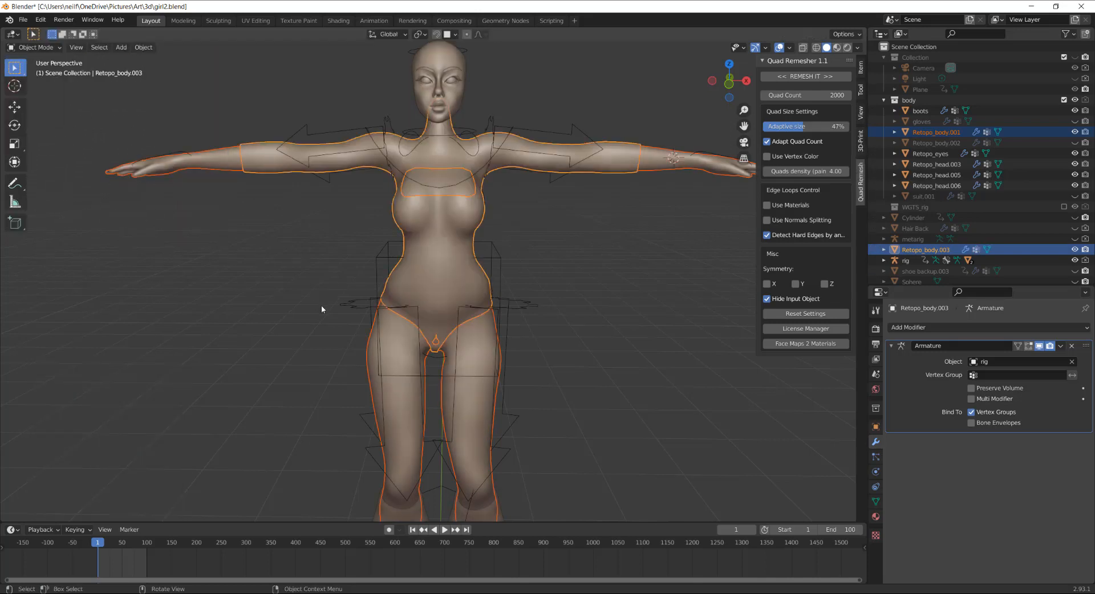
Step: Put the rig into Pose Mode and move the left foot IK control about 1.89 m in X, 0.34 m in Y and 1.51 m in Z
click(363, 259)
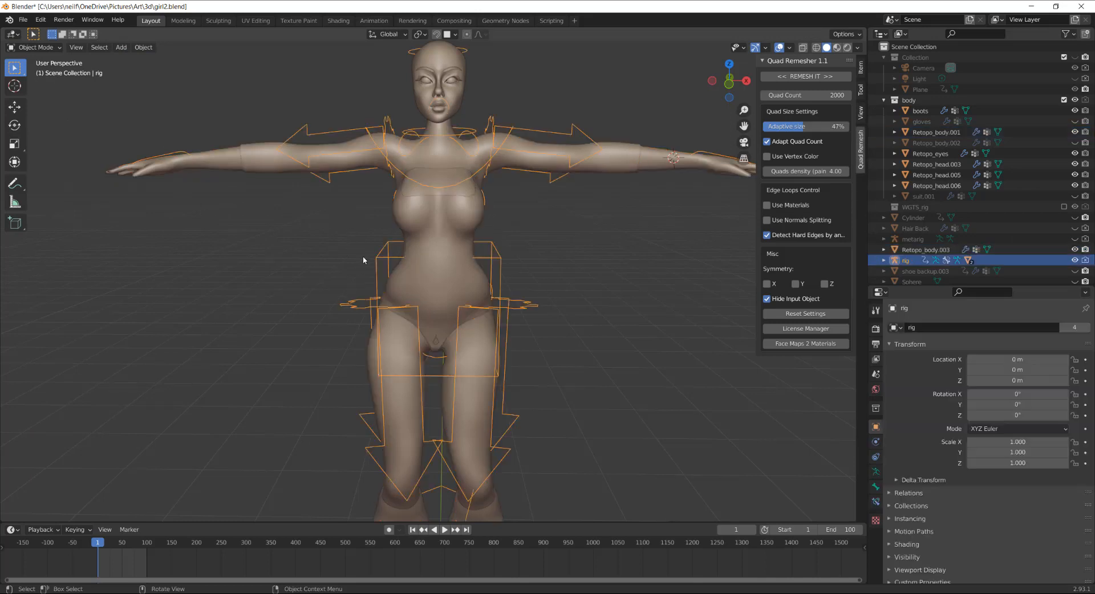
click(35, 48)
click(34, 85)
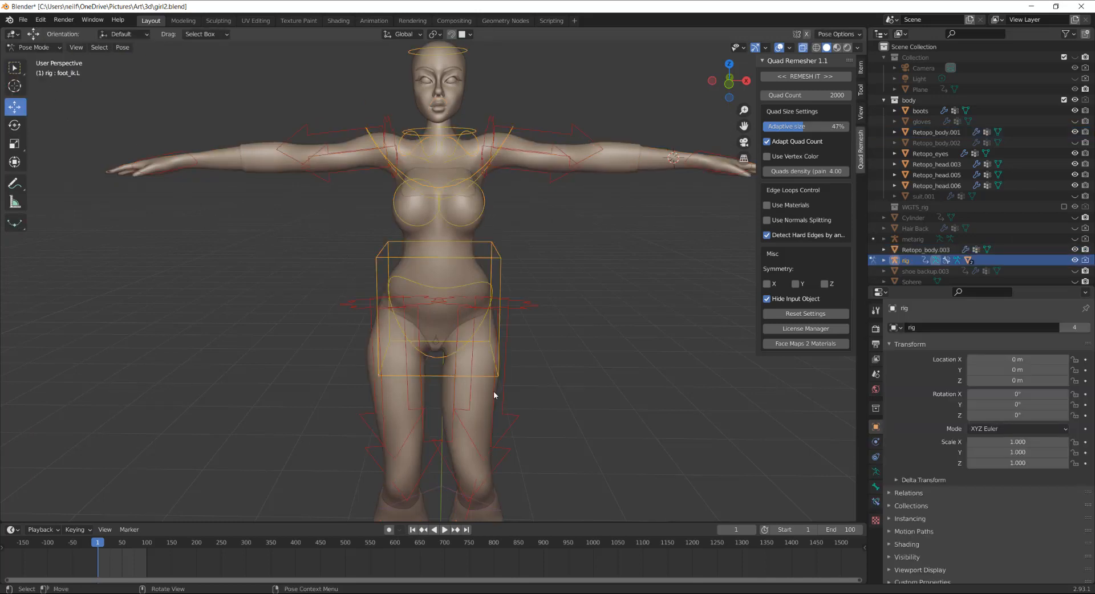
shift+middle_drag(494, 391, 506, 283)
key(g)
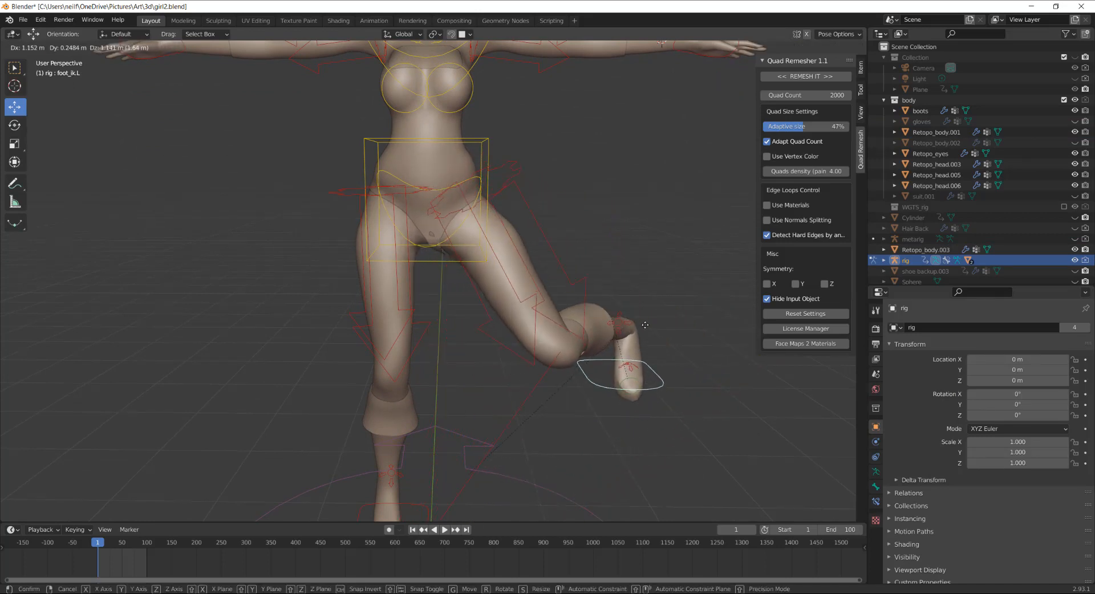
click(729, 286)
Step: Inspect the posed bodysuit around the hips from behind with Retopo_body.001 hidden and restored, and show Retopo_body.002 as well
scroll(504, 283, up, 3)
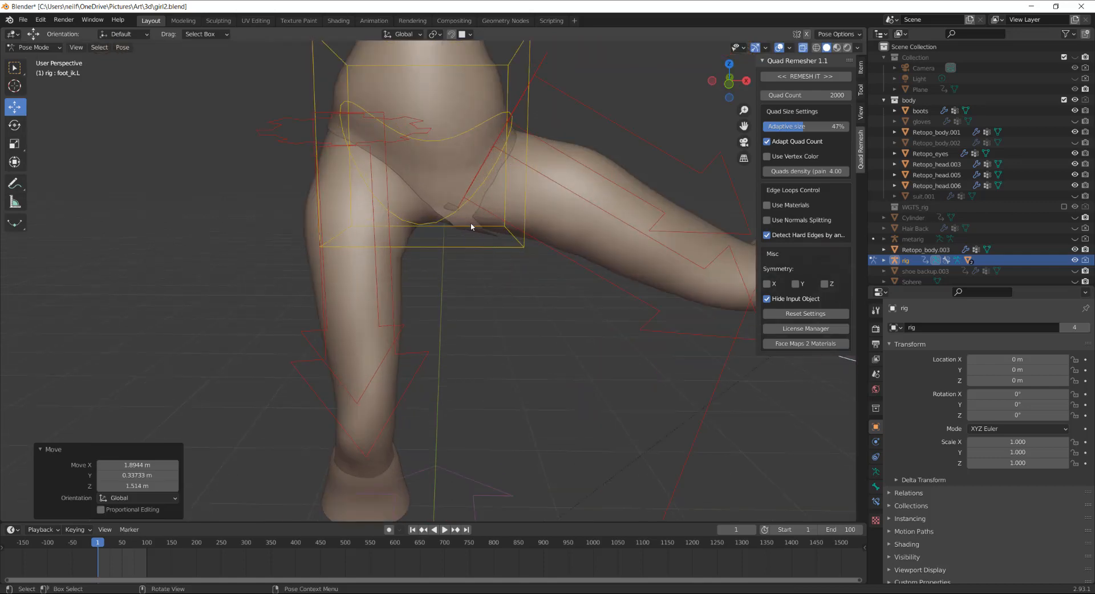
middle_drag(539, 244, 427, 238)
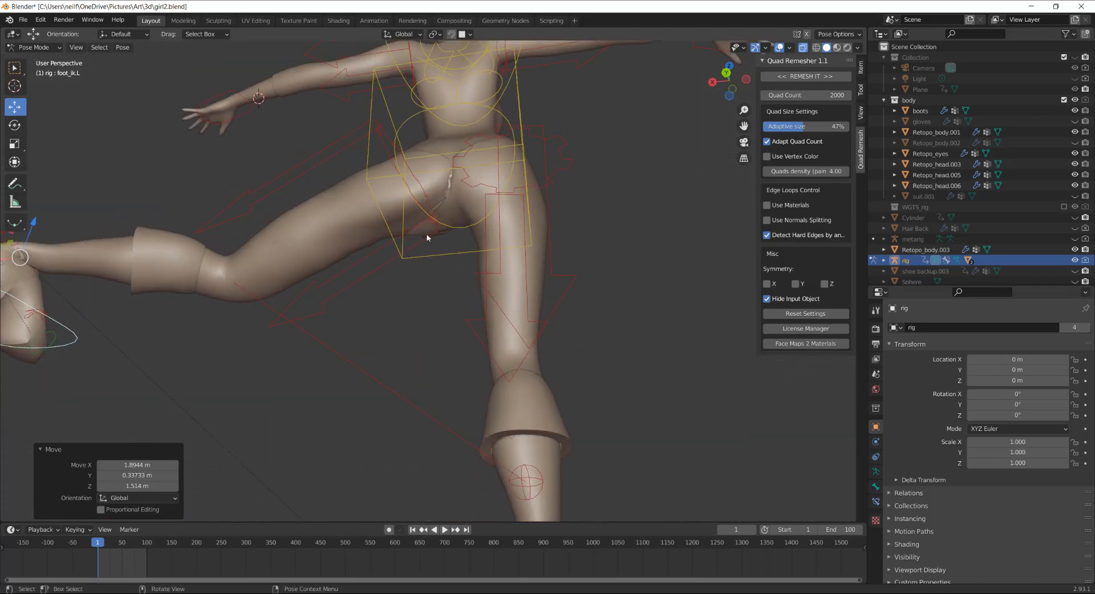
scroll(434, 205, up, 5)
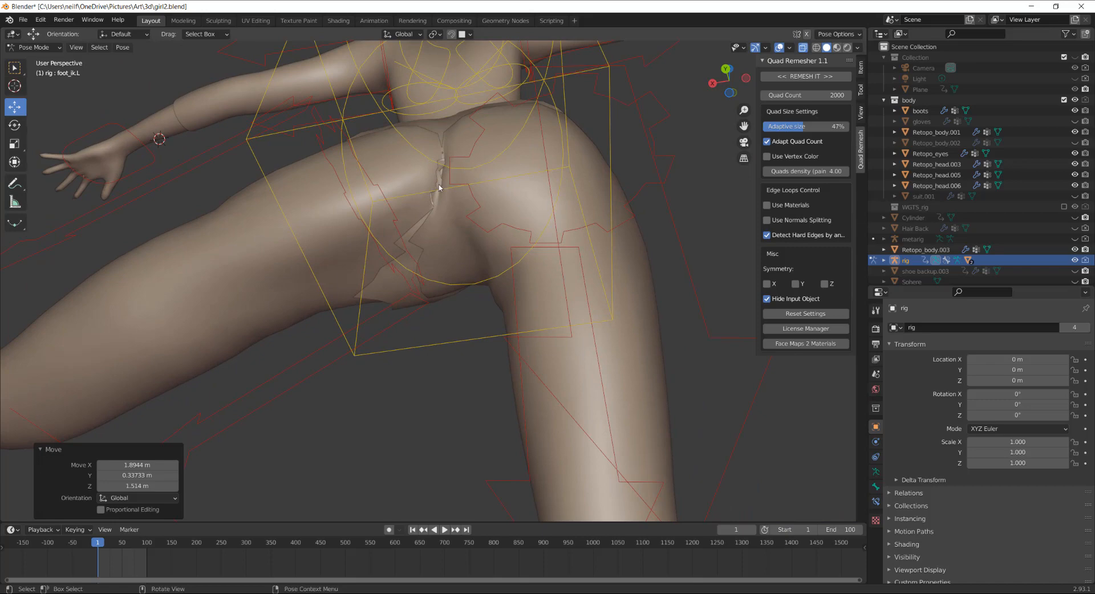
middle_drag(409, 242, 571, 328)
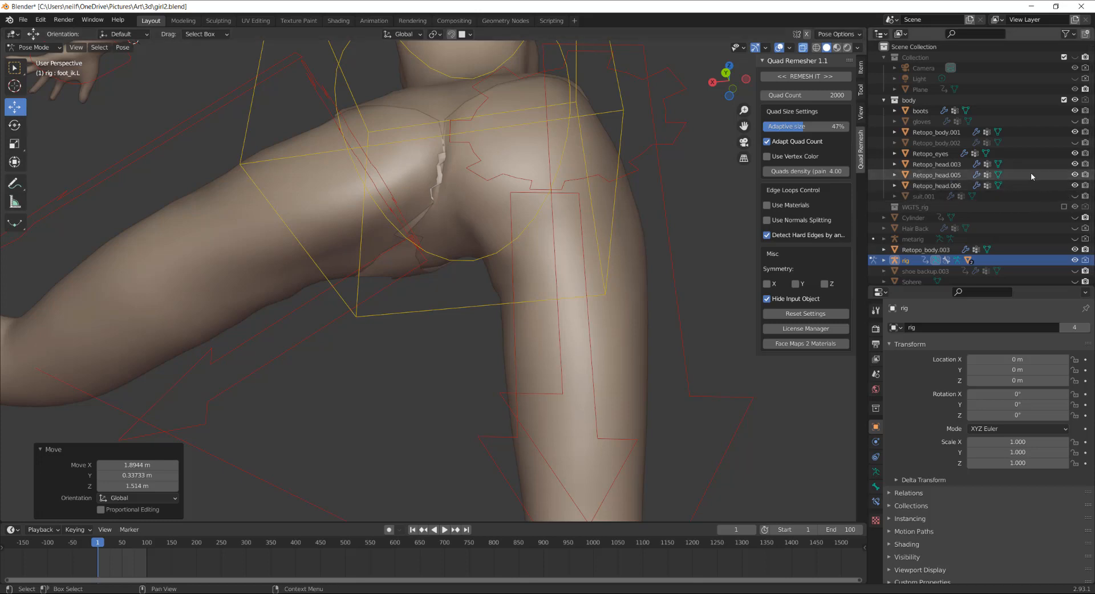
click(1075, 132)
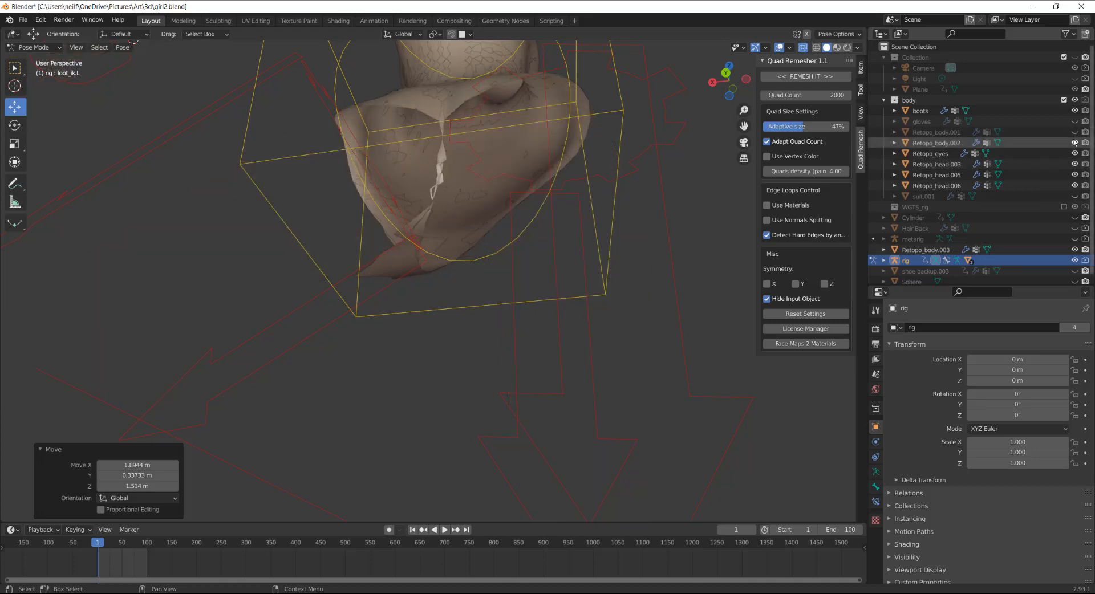
click(1074, 132)
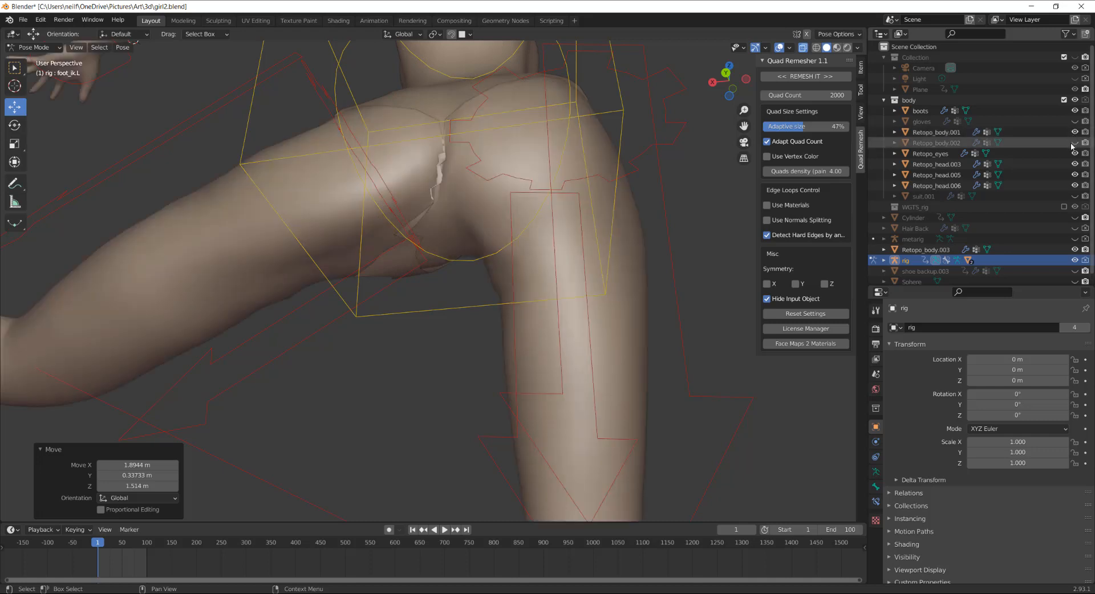
click(1074, 144)
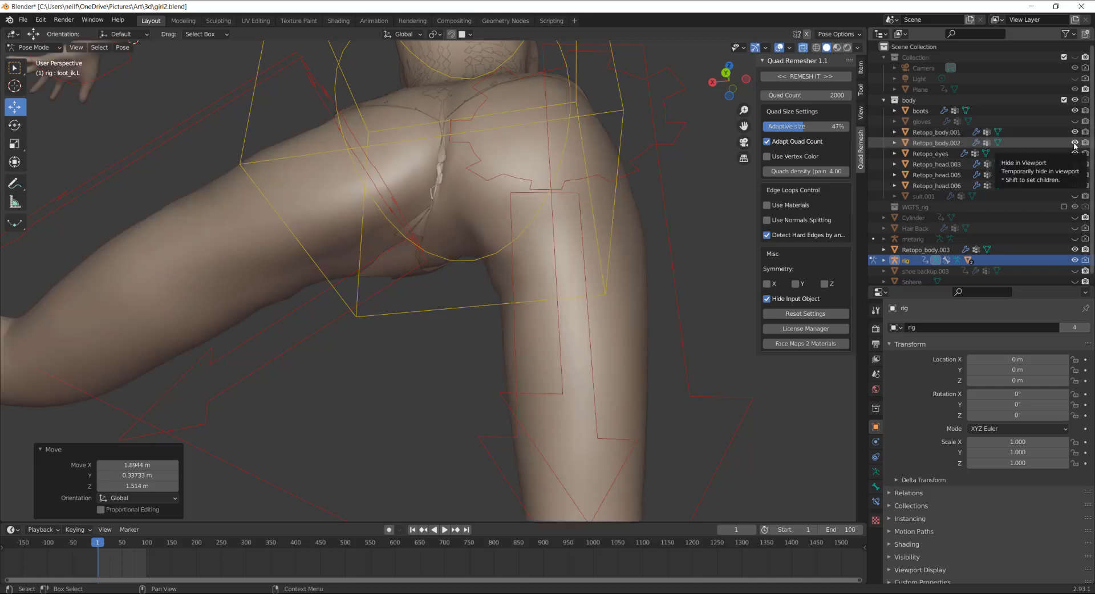
Step: Inspect the posed bodysuits from front and back, hiding Retopo_body.001 and Retopo_body.002 and showing suit.001 beside Retopo_body.003
click(1074, 132)
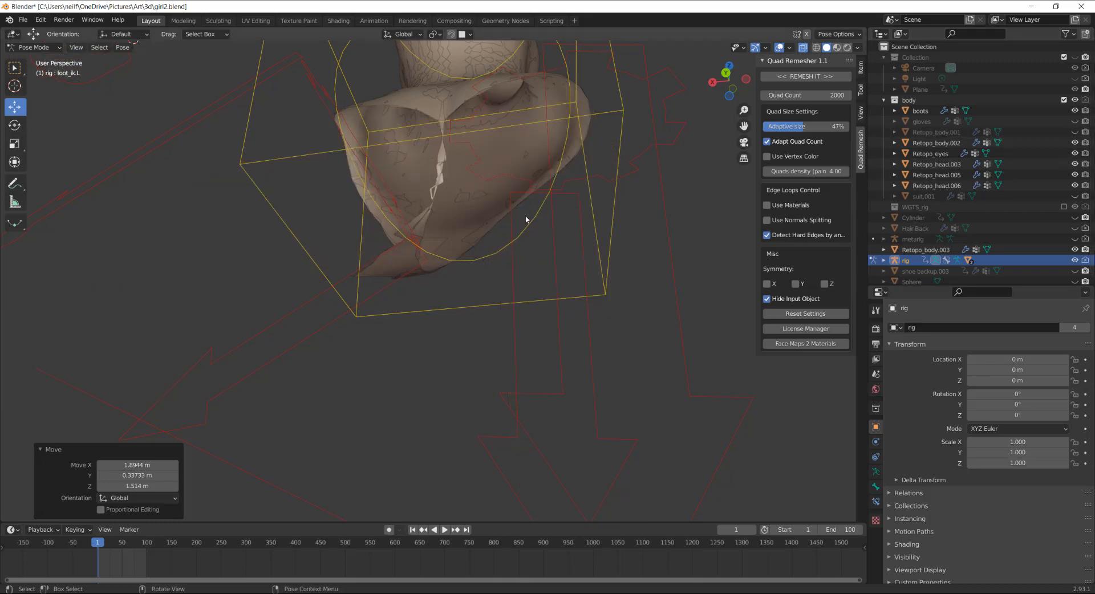
middle_drag(522, 217, 675, 150)
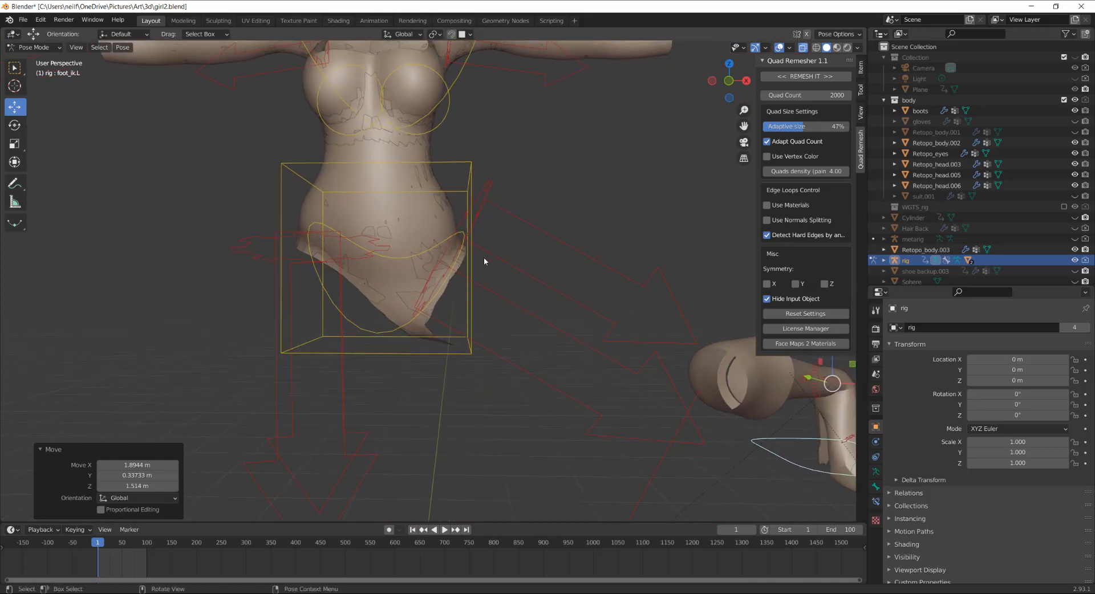
click(431, 224)
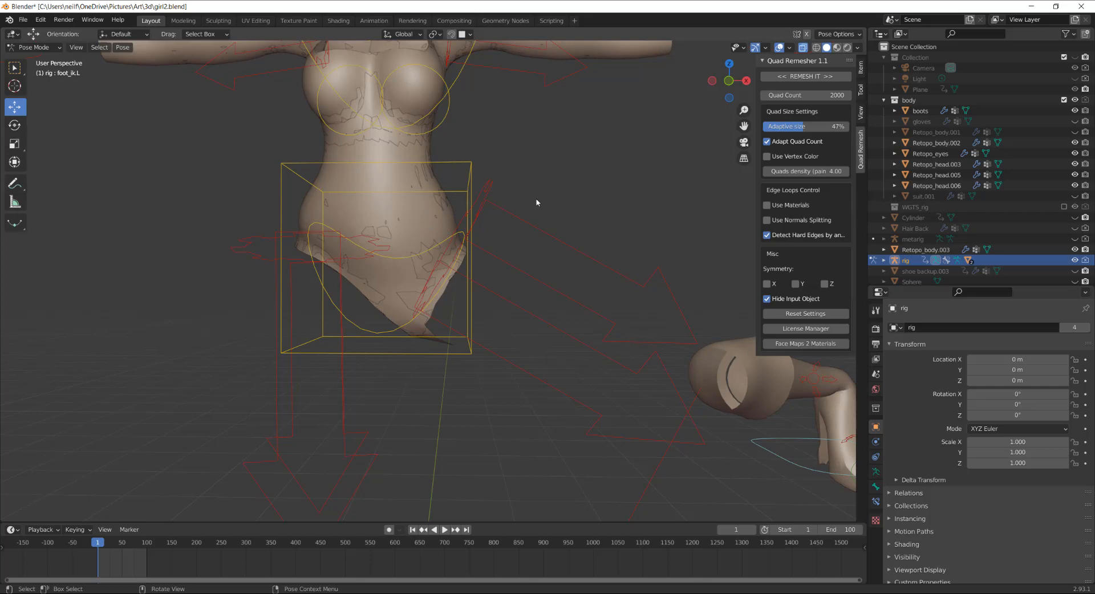
click(1075, 197)
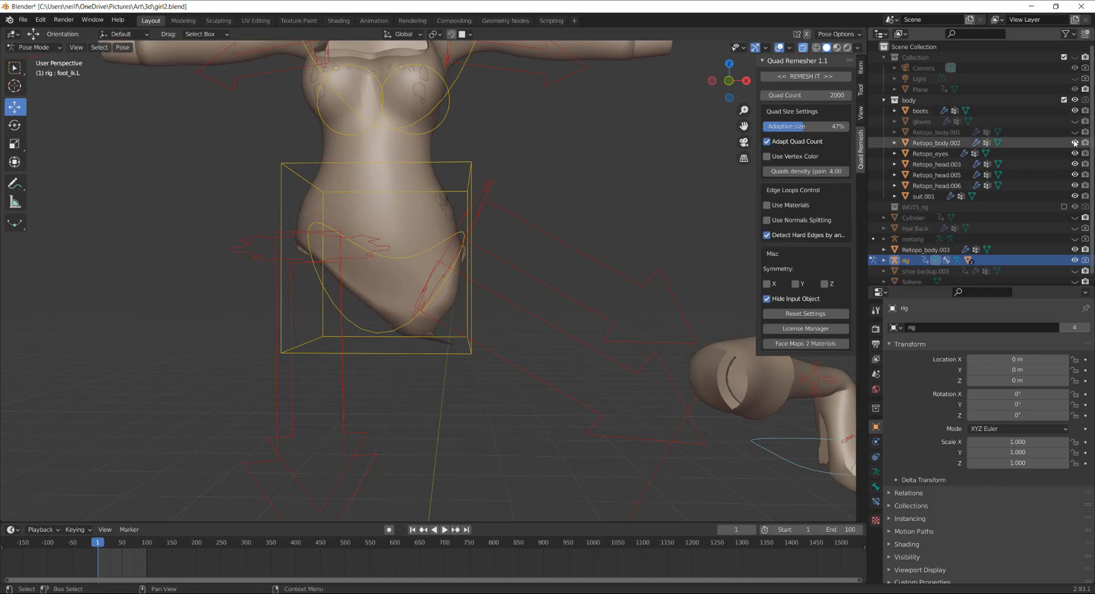
click(1075, 143)
middle_drag(479, 288, 615, 253)
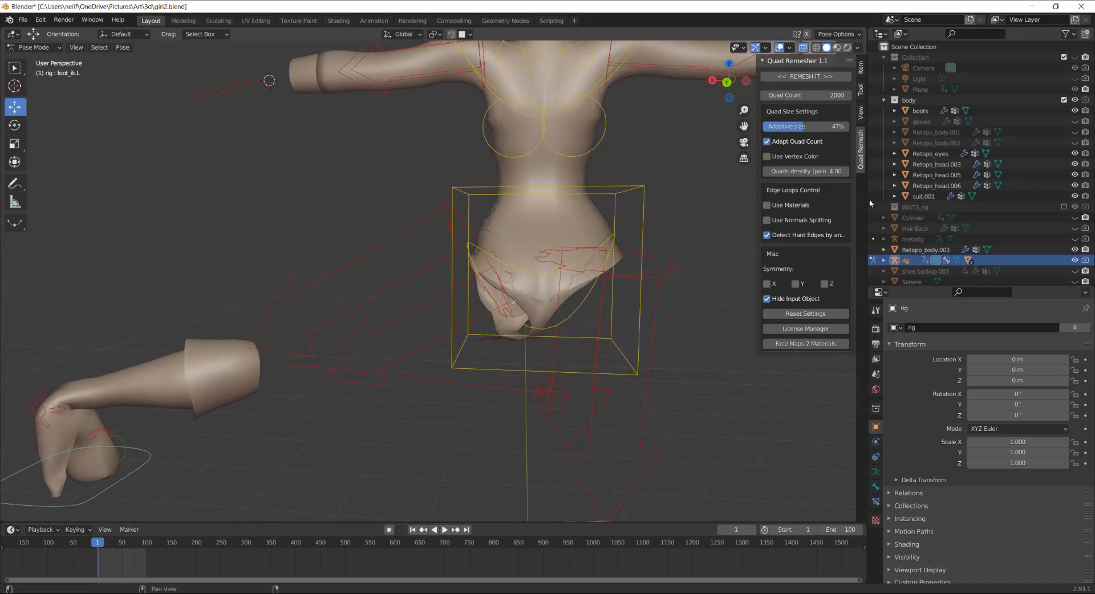
Step: Compare Retopo_body.003 against suit.001 by toggling its visibility, and leave both objects hidden
click(1074, 250)
click(1074, 250)
click(1074, 250)
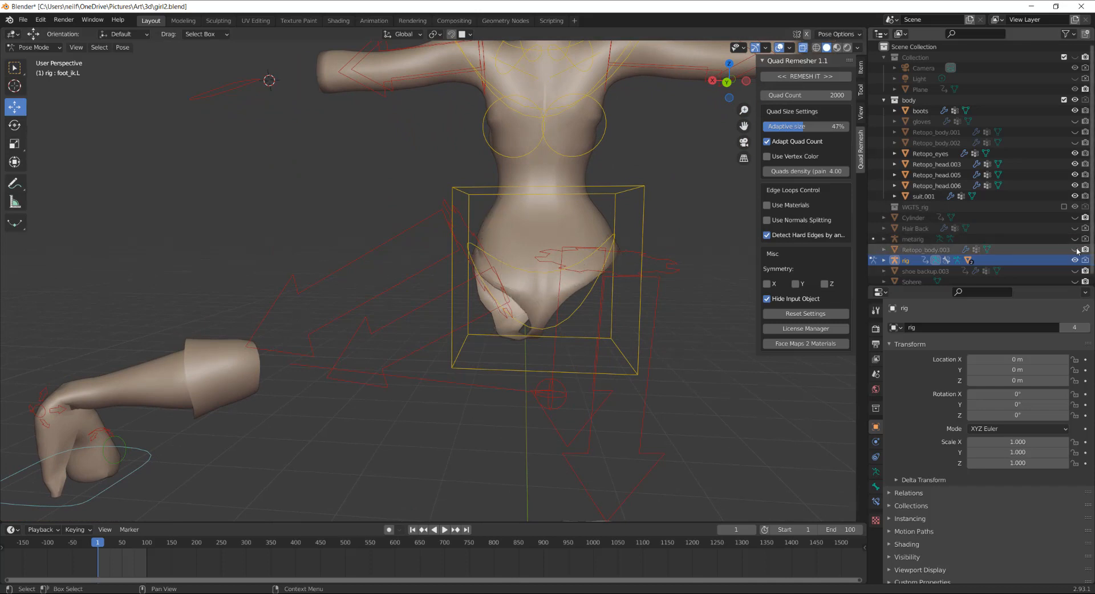
click(1074, 250)
click(1074, 250)
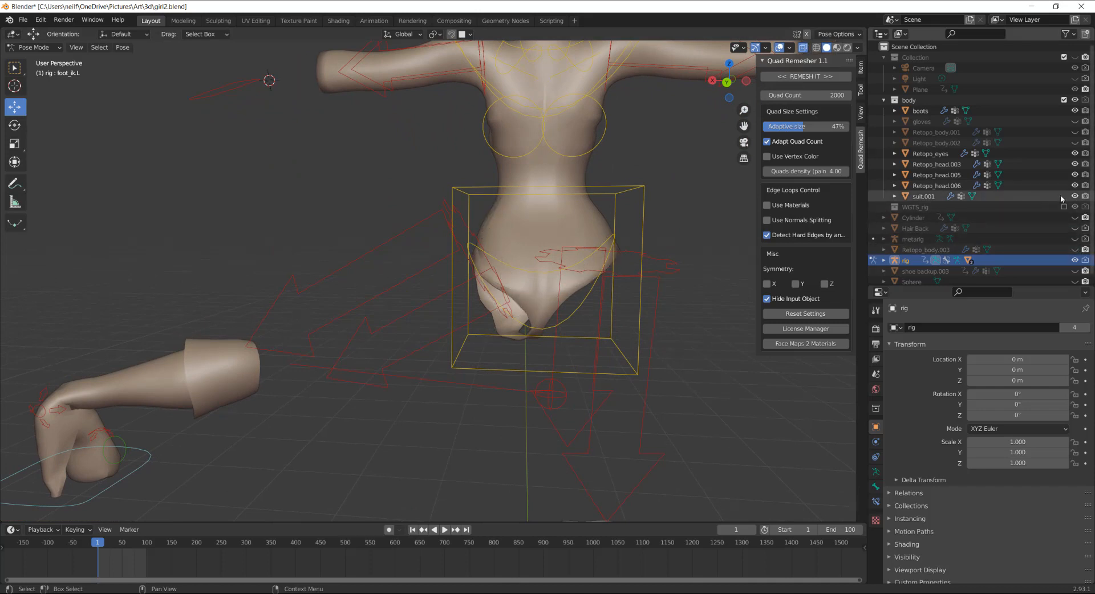
click(1075, 195)
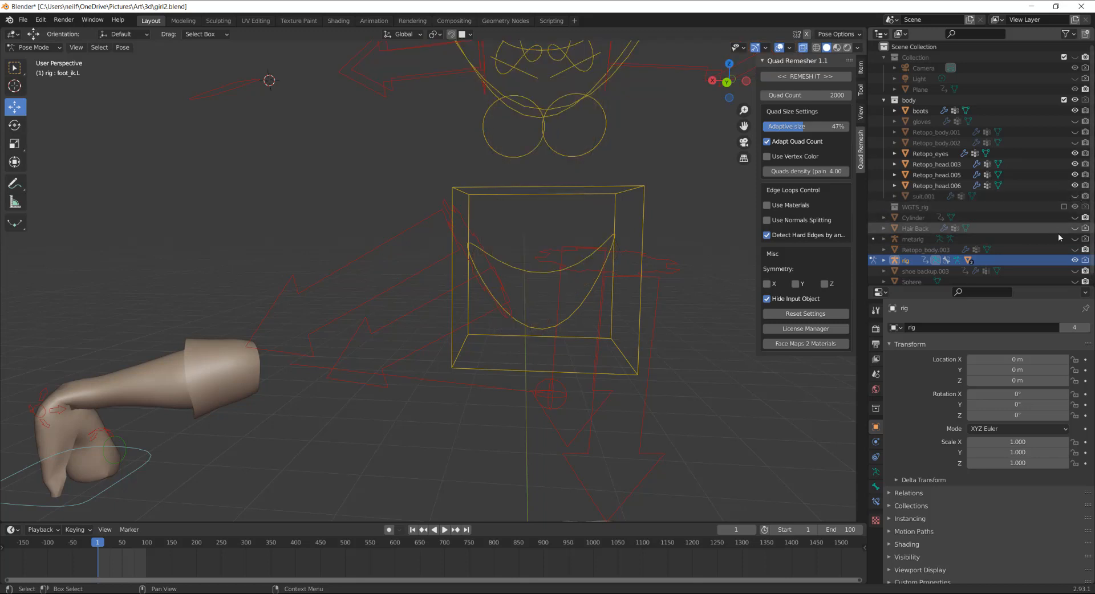
click(1074, 250)
click(1074, 249)
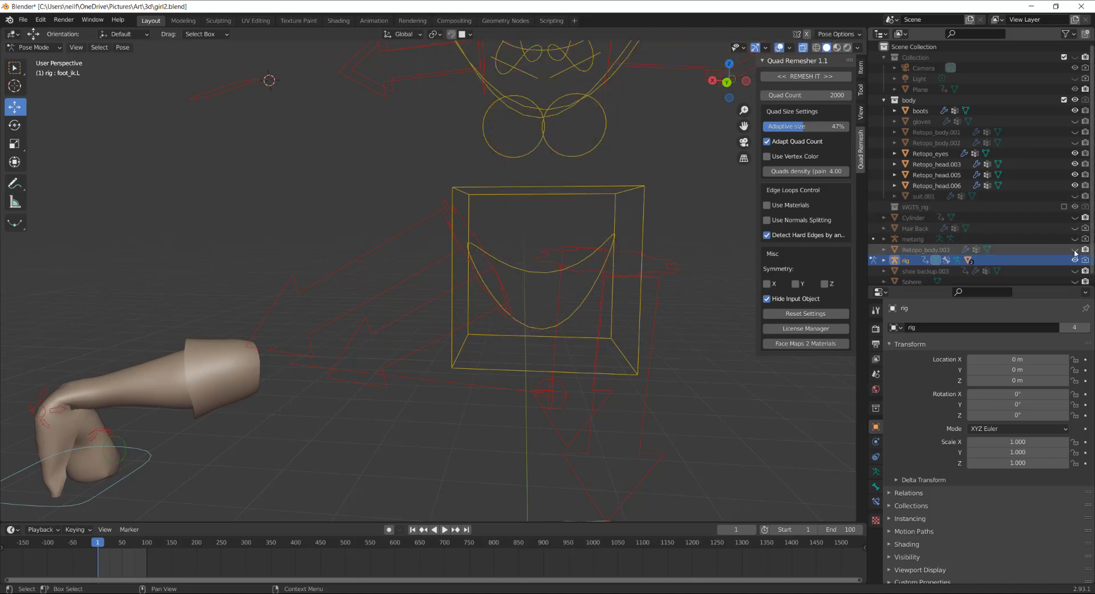
Step: Show Retopo_body.001 and Retopo_body.002 together and examine the suit's fit around the hips from behind
click(1075, 132)
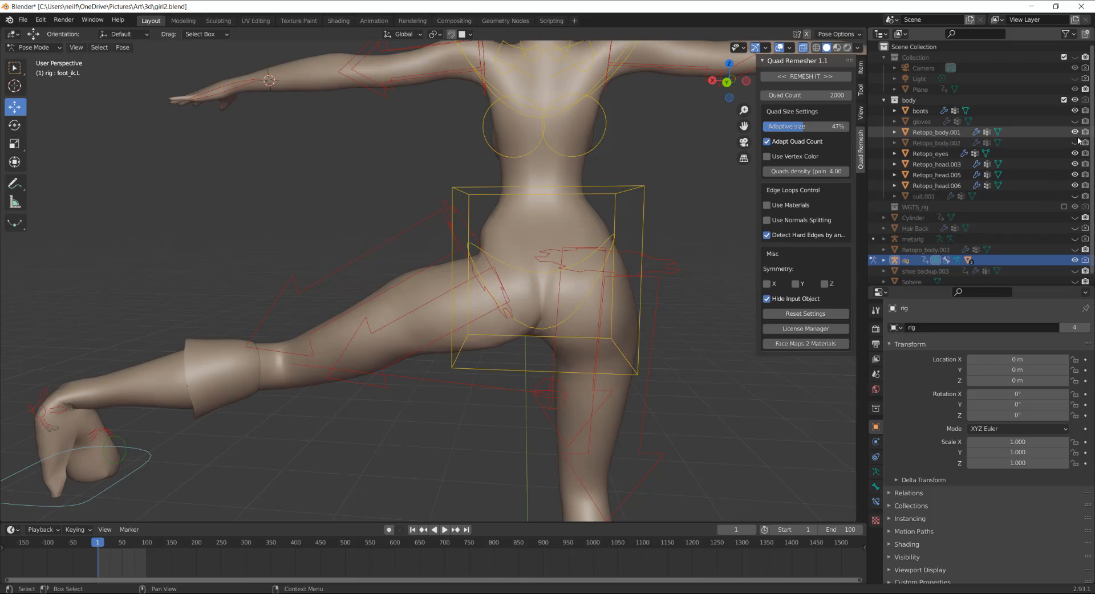
click(1075, 142)
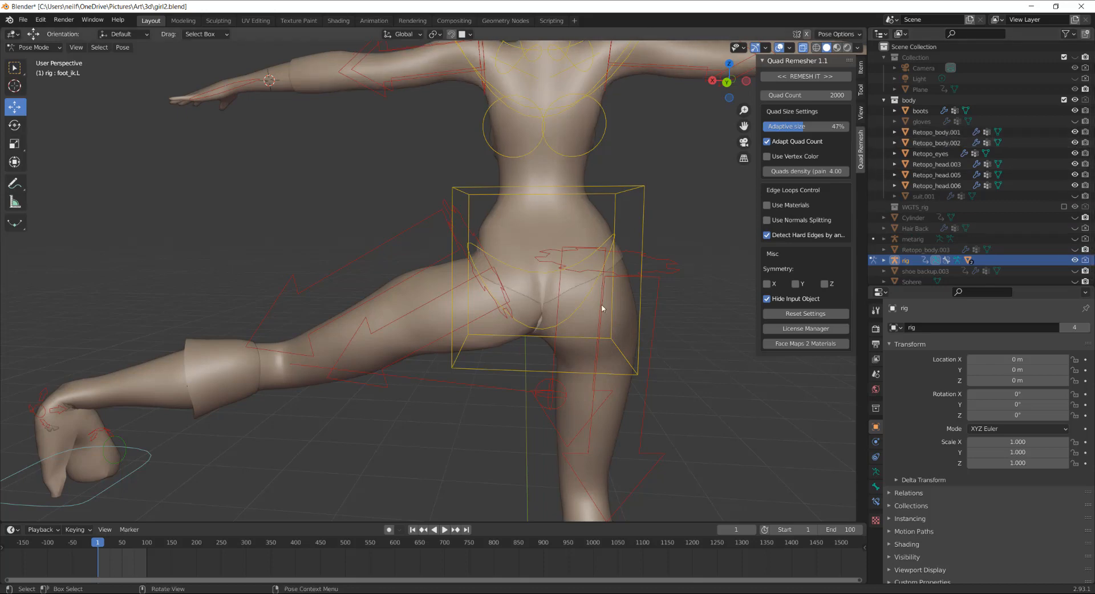
scroll(616, 298, up, 4)
middle_drag(557, 248, 579, 269)
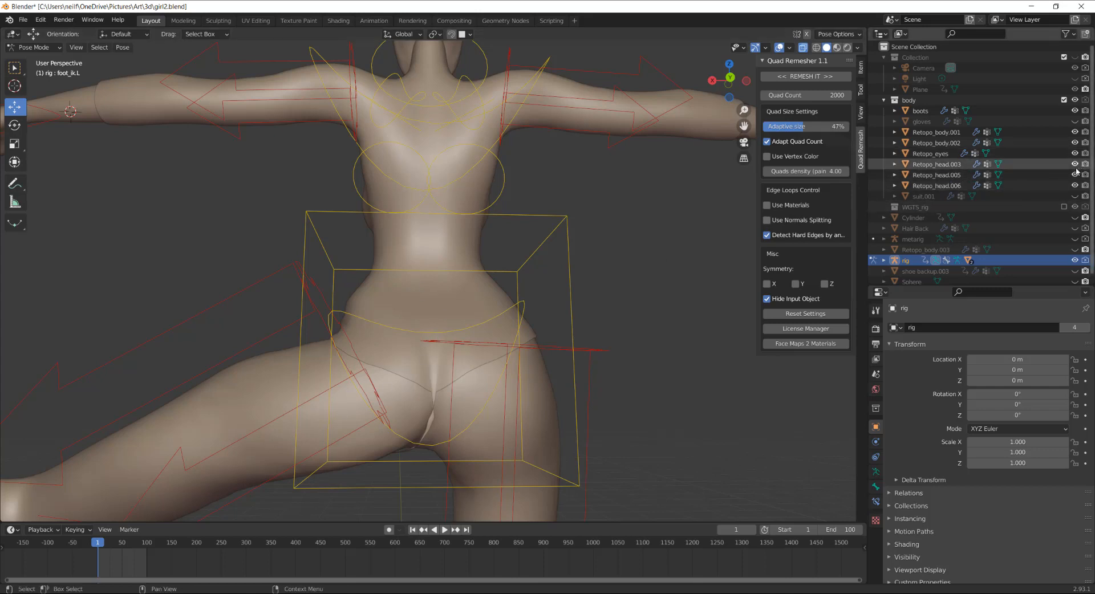
Step: Hide Retopo_body.001, show Retopo_body.003 over Retopo_body.002, and compare the two suits from below and from the front
click(1074, 132)
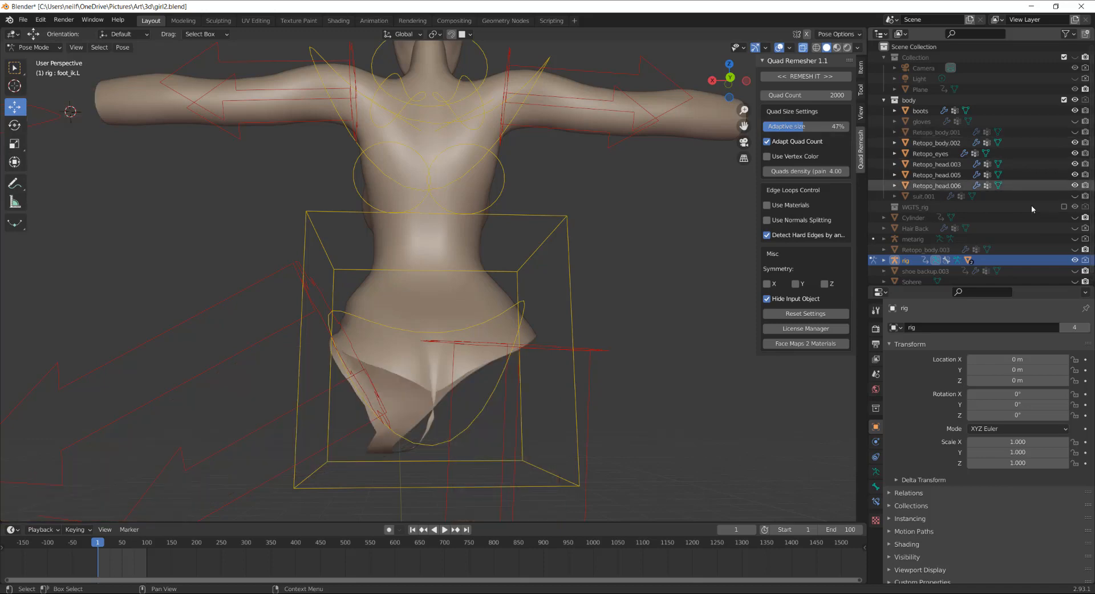
scroll(1032, 215, down, 1)
click(1074, 242)
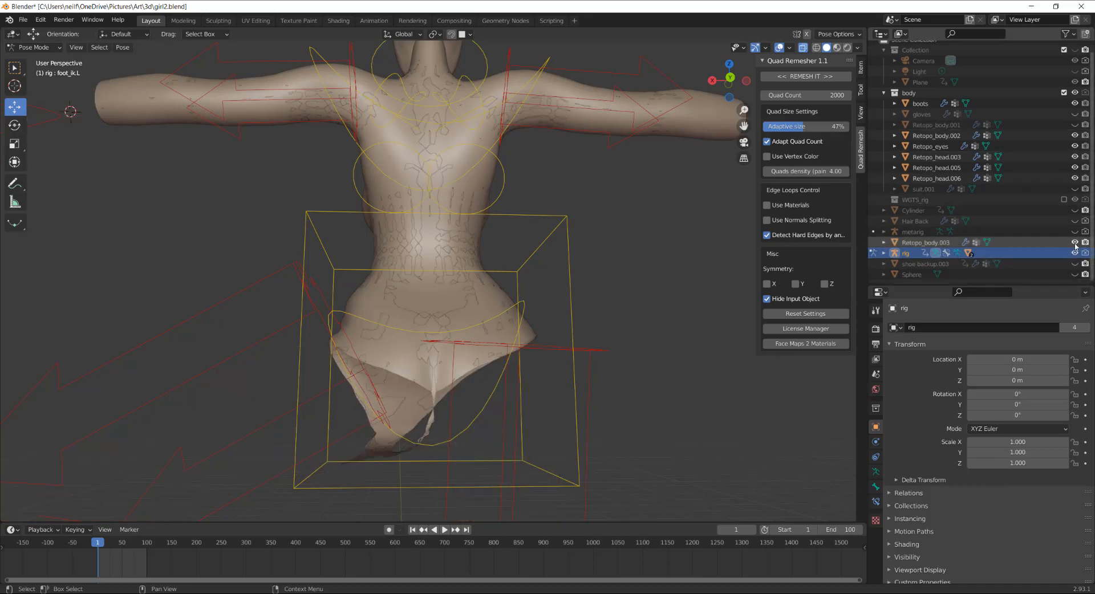
shift+middle_drag(490, 399, 576, 140)
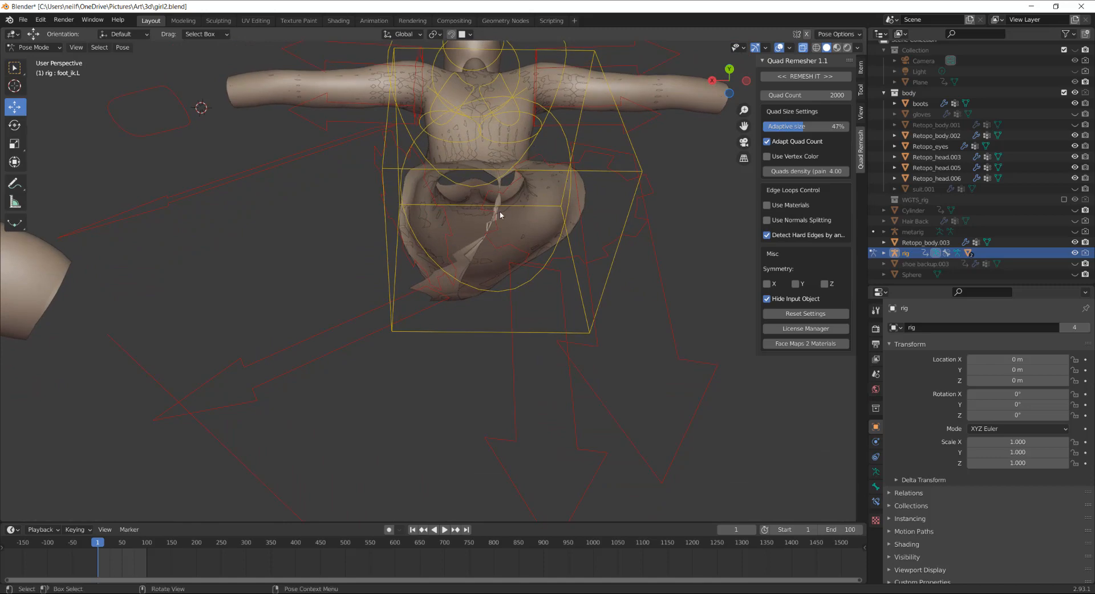
middle_drag(483, 256, 552, 285)
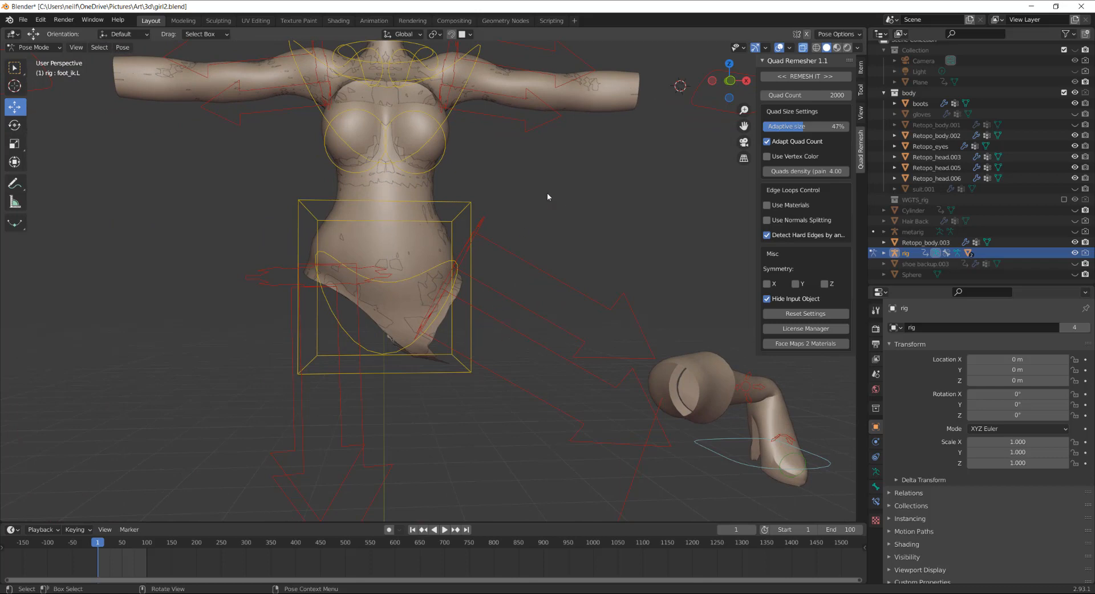
shift+middle_drag(548, 194, 492, 350)
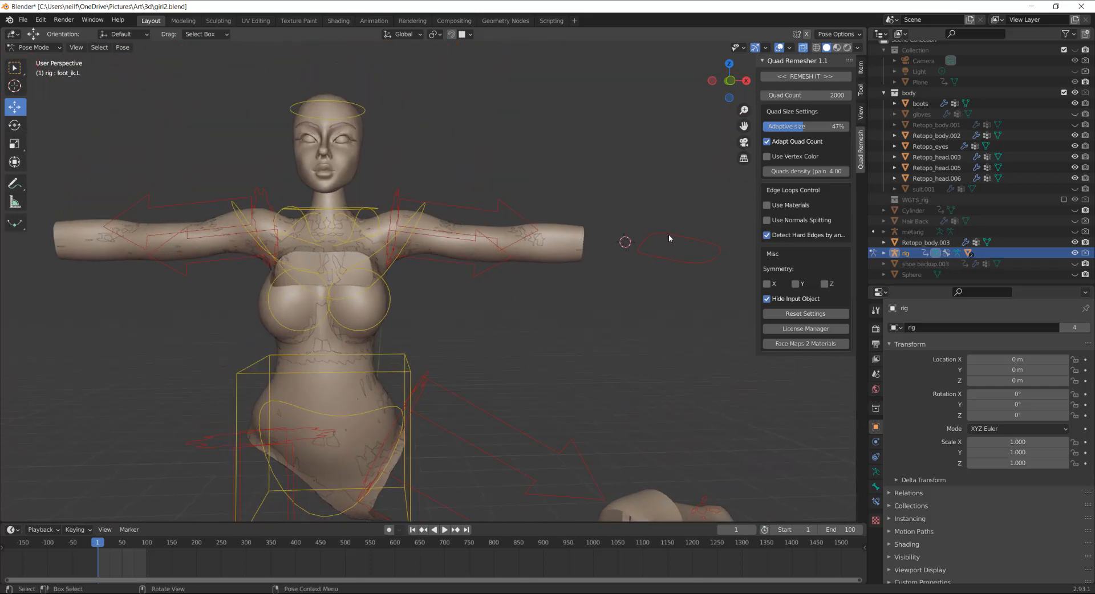
Step: Hide Retopo_body.002 and show Retopo_body.001 so the body is displayed with Retopo_body.003
click(1075, 125)
click(1074, 125)
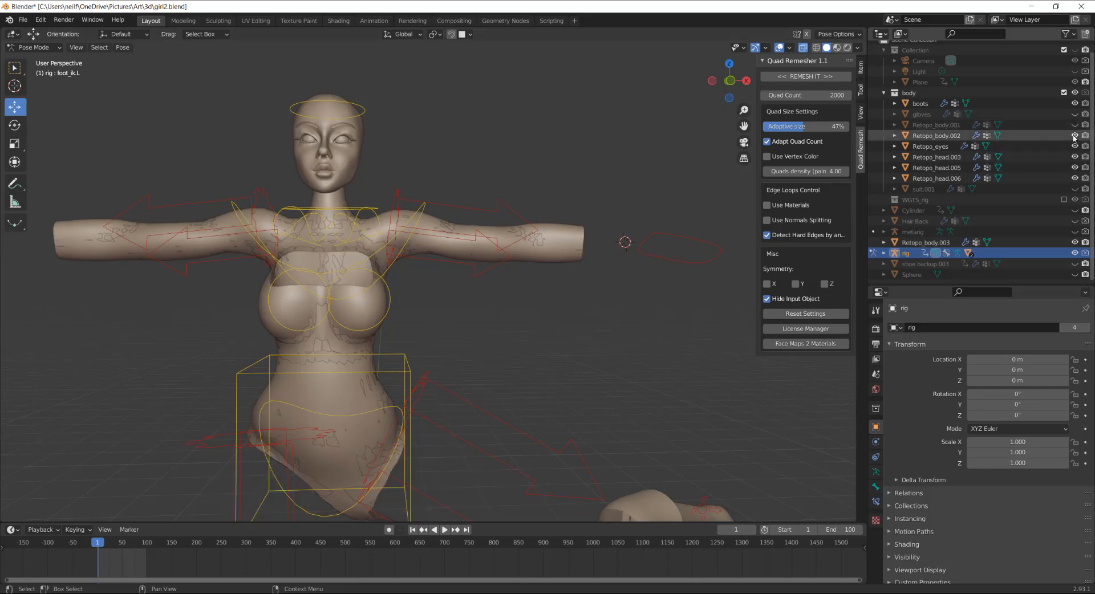
click(1074, 136)
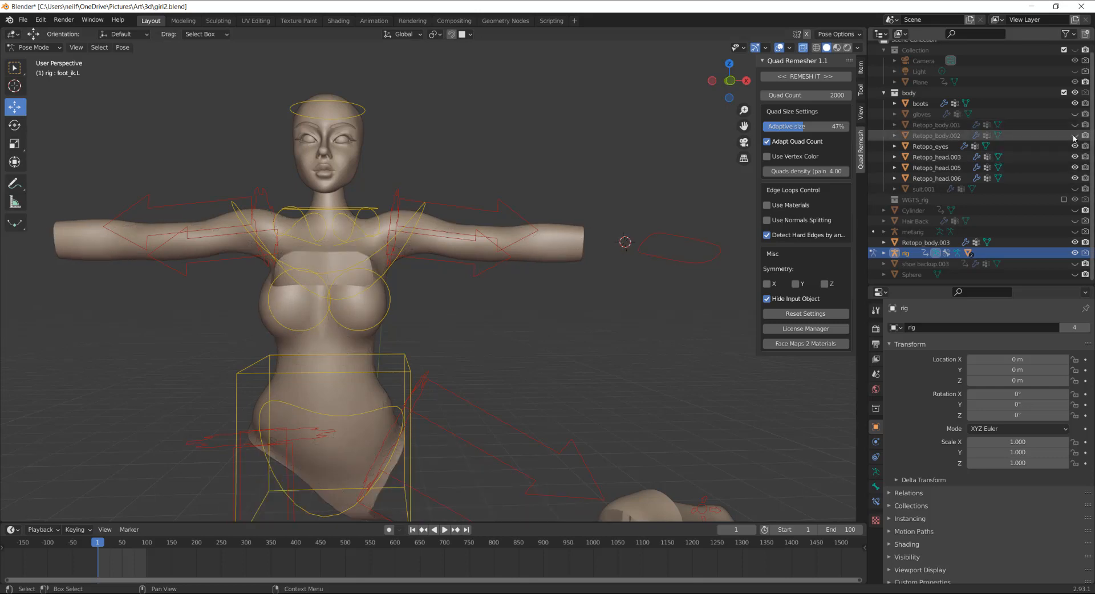
click(1074, 125)
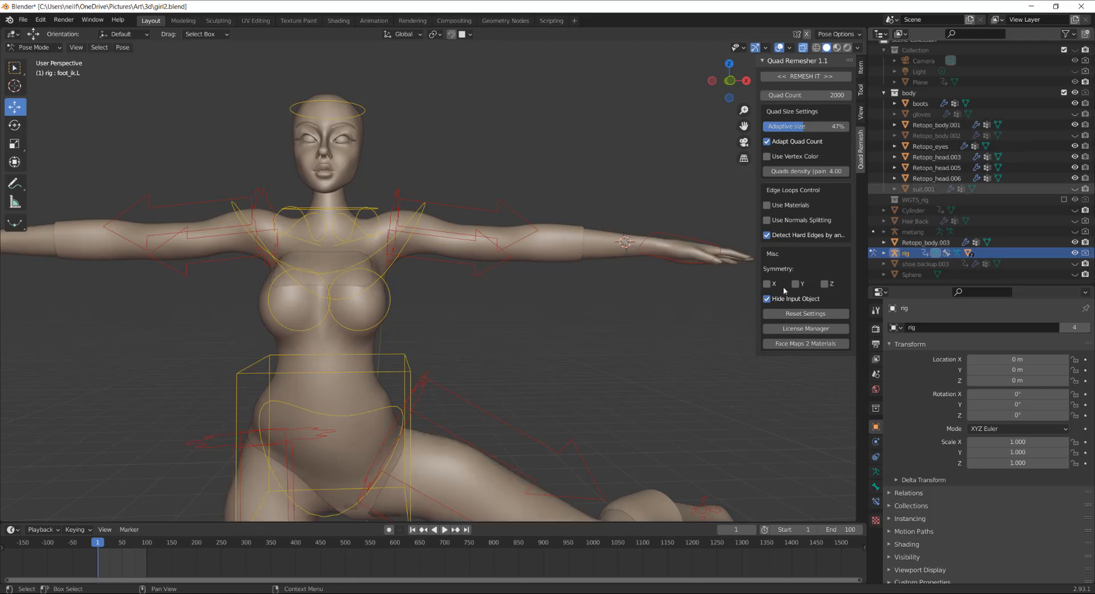
Step: Move the left hand IK control about -0.74 m in X, 0.07 m in Y and -0.60 m in Z, and inspect the bent elbow
click(682, 239)
drag(660, 245, 504, 351)
middle_drag(505, 351, 541, 288)
scroll(582, 265, up, 6)
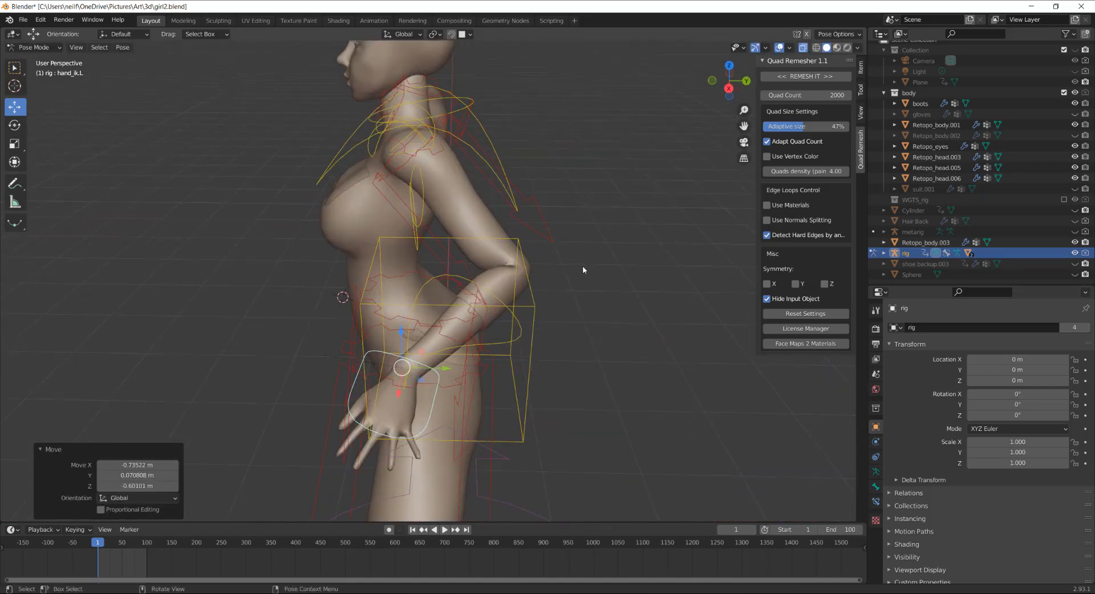
scroll(553, 276, up, 4)
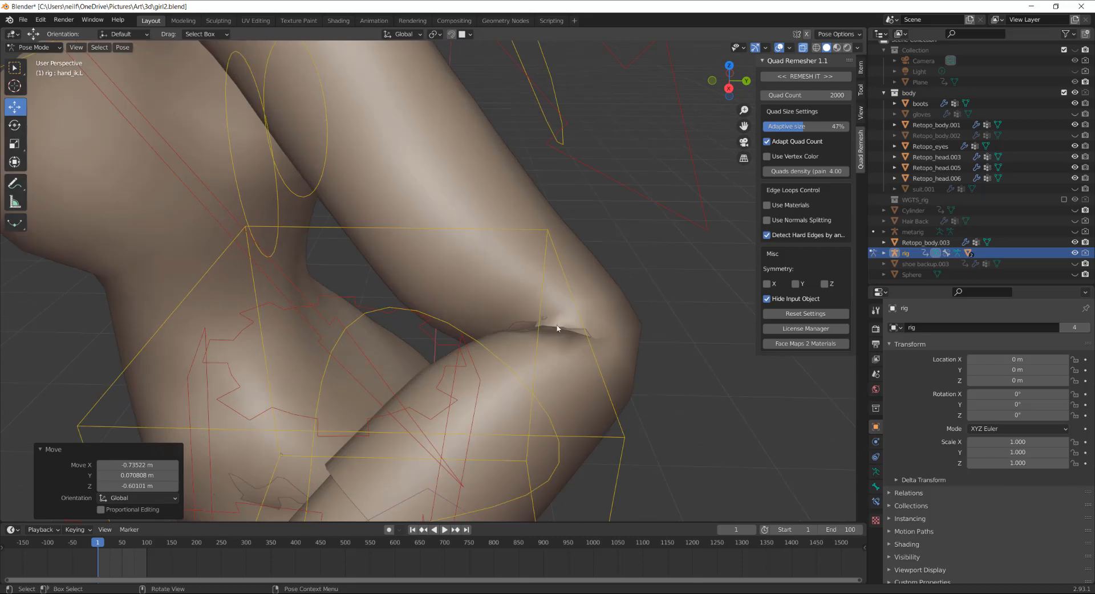
scroll(574, 305, down, 3)
middle_drag(619, 291, 627, 330)
scroll(528, 296, down, 5)
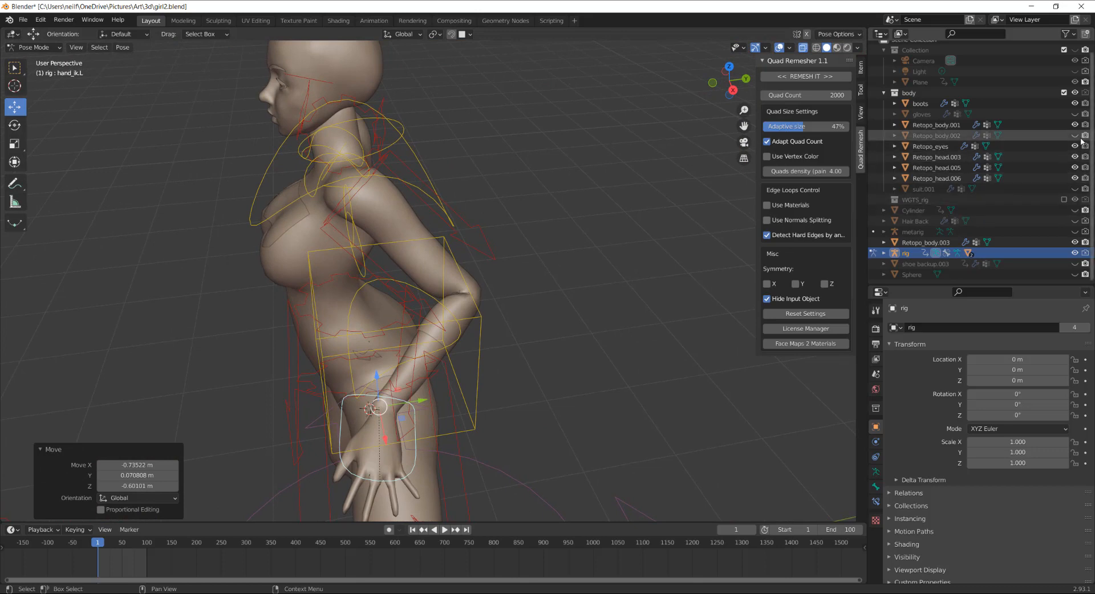
Step: Hide Retopo_body.003, show Retopo_body.002 instead, and examine how its sleeve deforms at the bent left elbow
click(1074, 242)
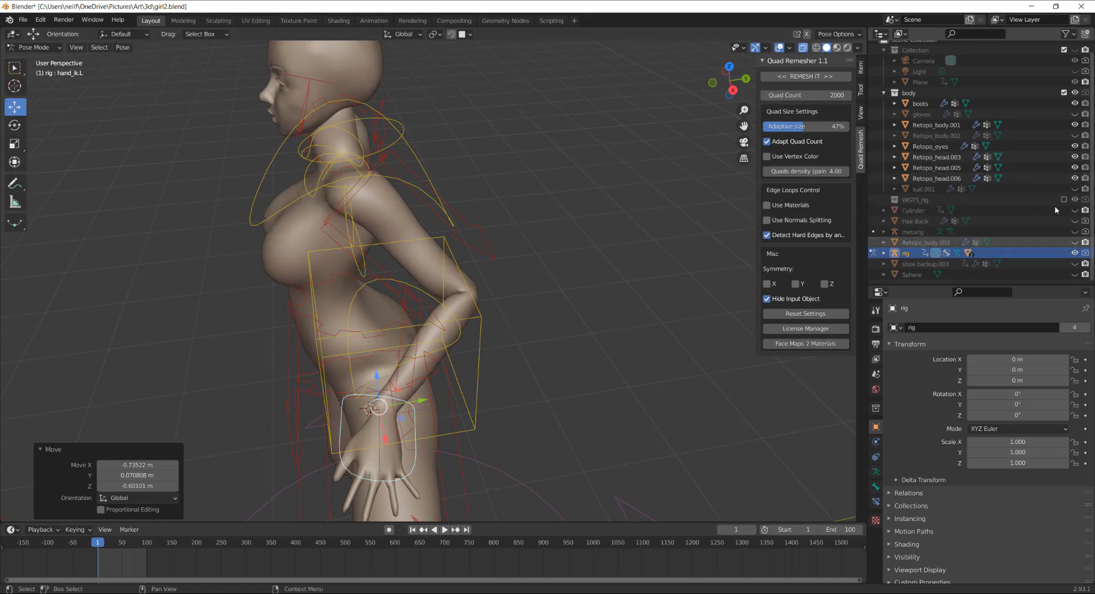
click(1074, 136)
scroll(565, 282, up, 8)
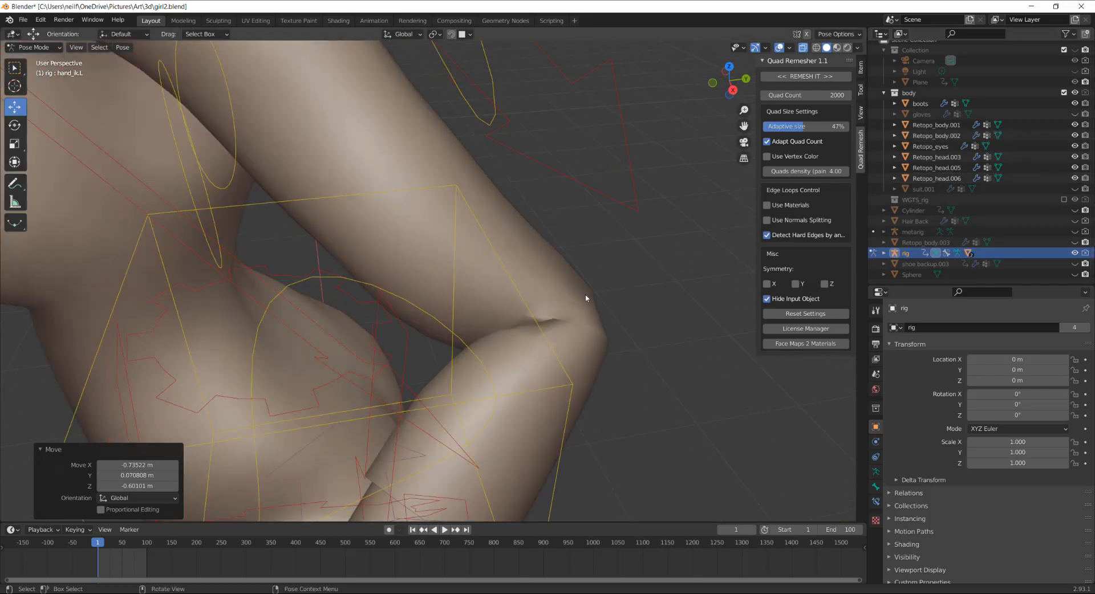
middle_drag(585, 297, 486, 296)
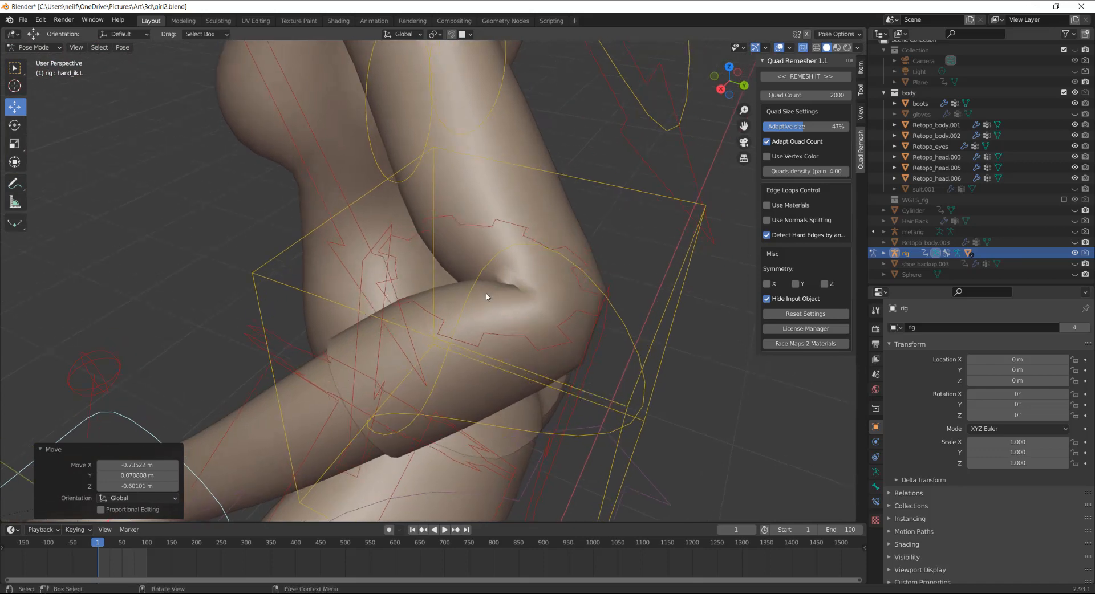
scroll(484, 301, down, 5)
middle_drag(342, 347, 523, 255)
scroll(450, 279, down, 6)
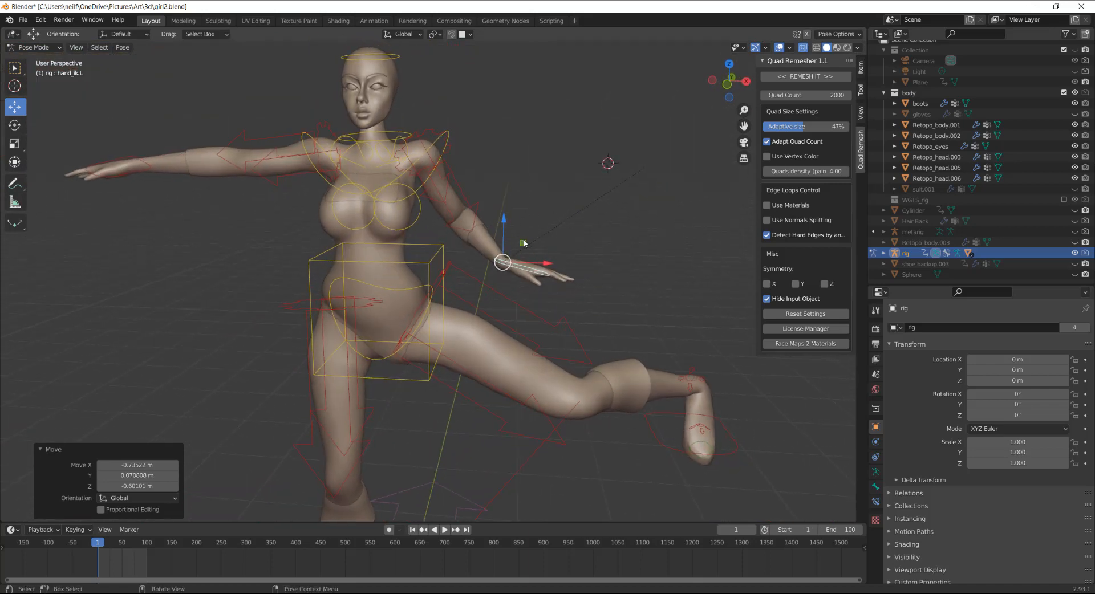
Step: Raise the left hand IK control about 1.26 m in Z
click(502, 233)
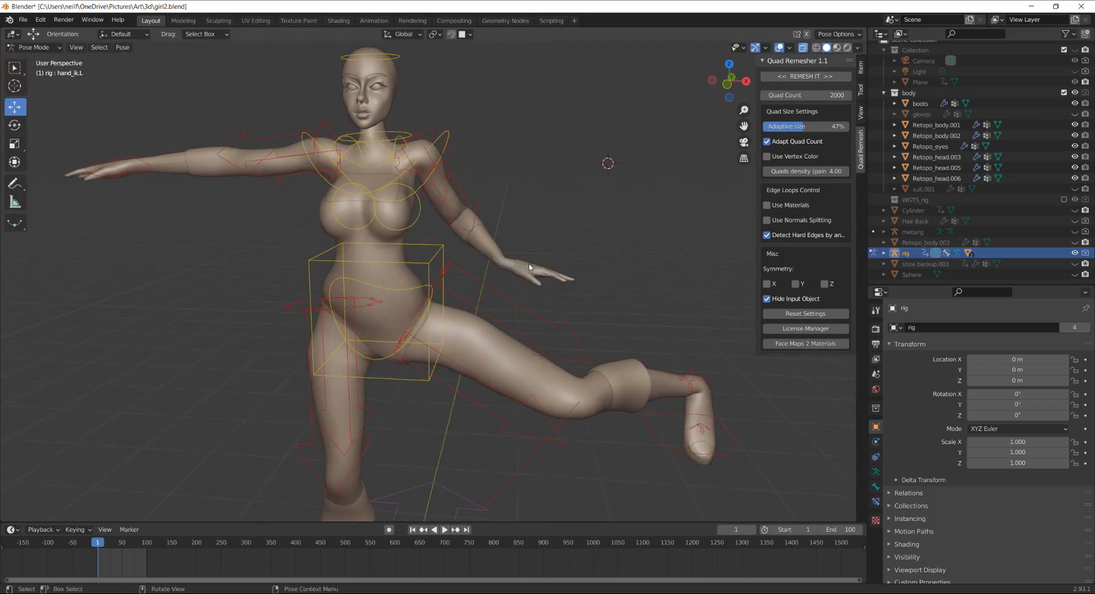
middle_drag(530, 267, 502, 256)
click(506, 256)
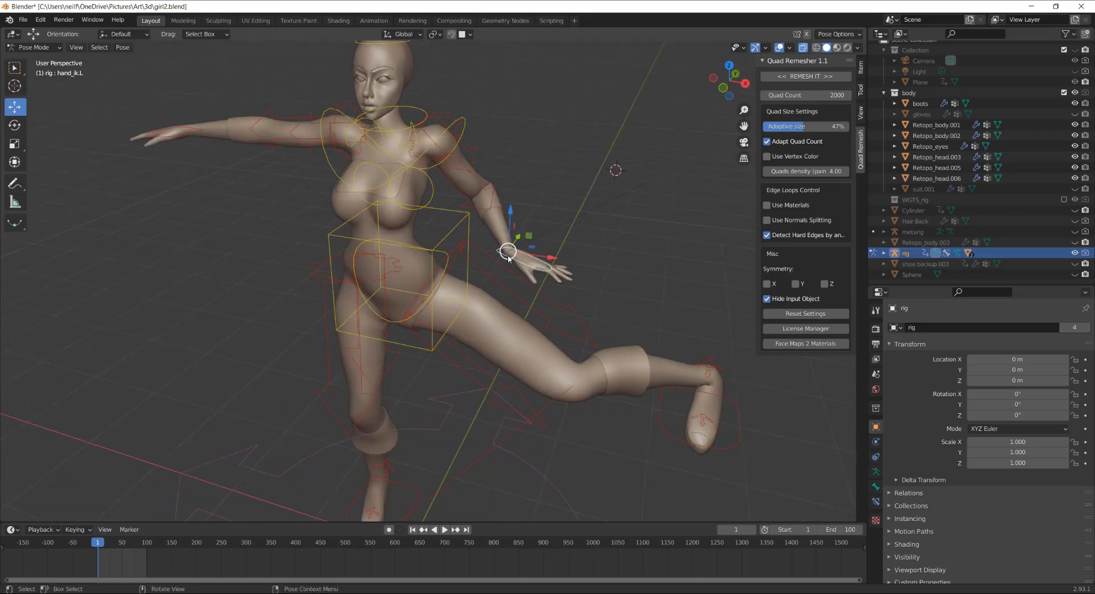
drag(511, 223, 541, 23)
middle_drag(500, 208, 519, 190)
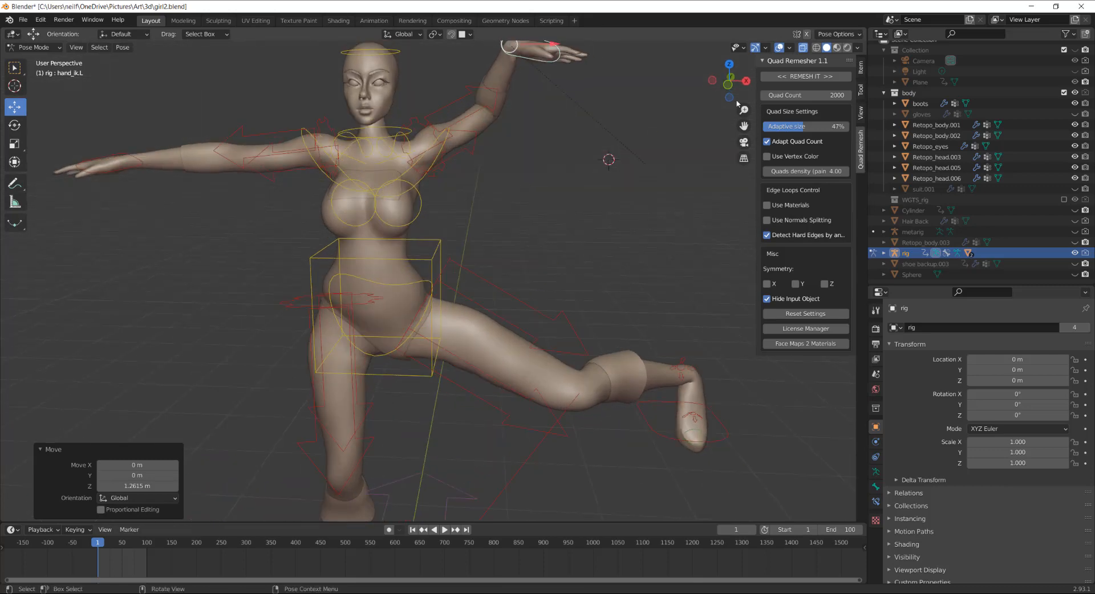
Step: Switch the viewport to Material Preview shading and inspect the suit's chest and raised arm up close
click(837, 47)
scroll(509, 159, up, 5)
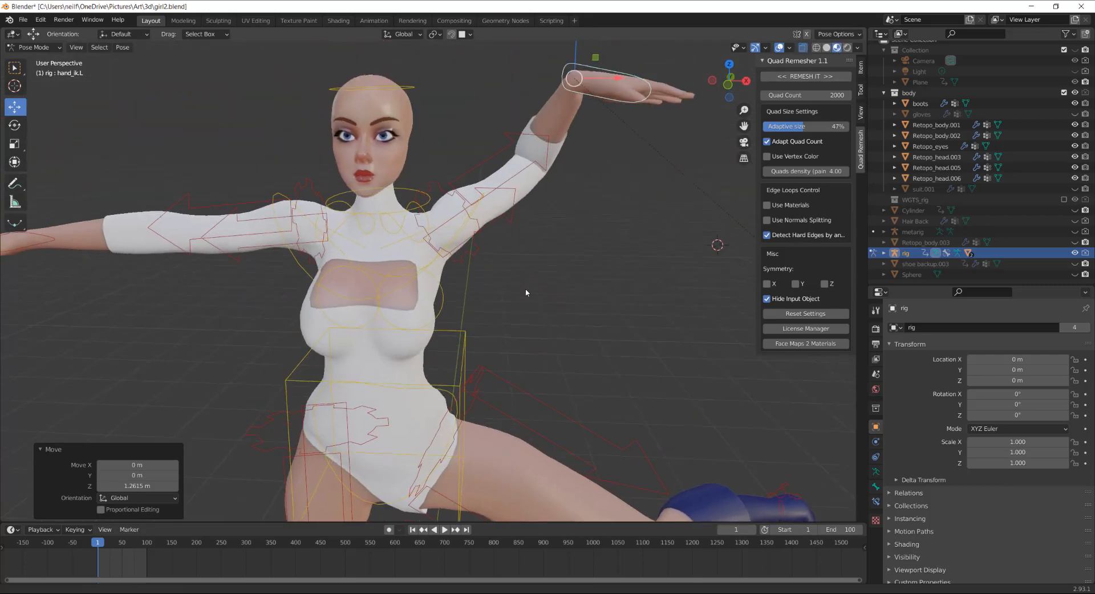
middle_drag(538, 213, 628, 207)
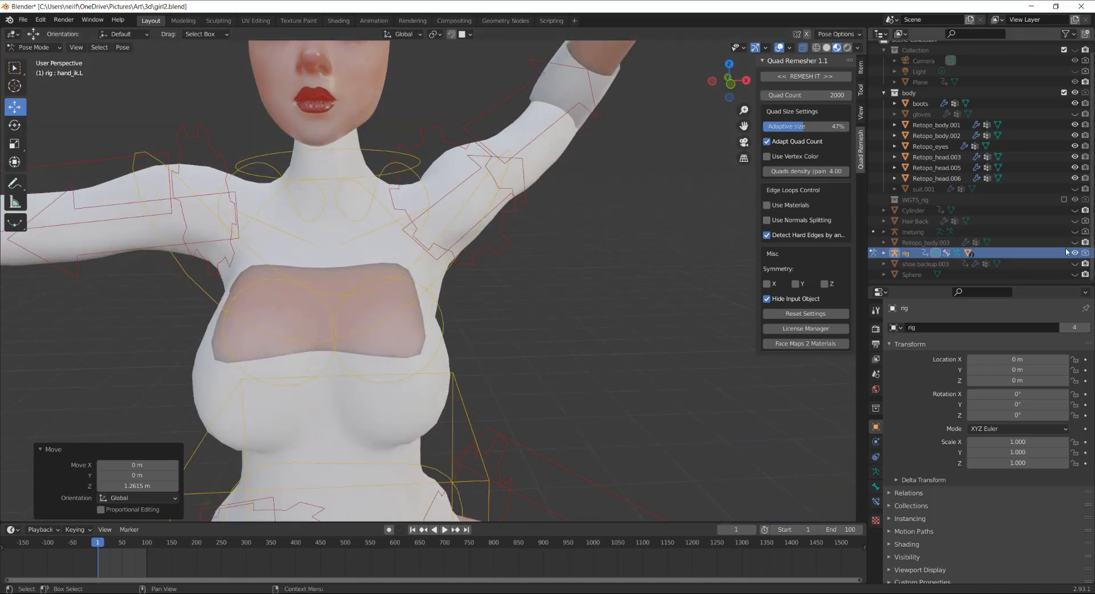
Step: Replace Retopo_body.002 with Retopo_body.003 in the view and inspect its chest, underarm and left elbow
click(1075, 135)
click(1074, 242)
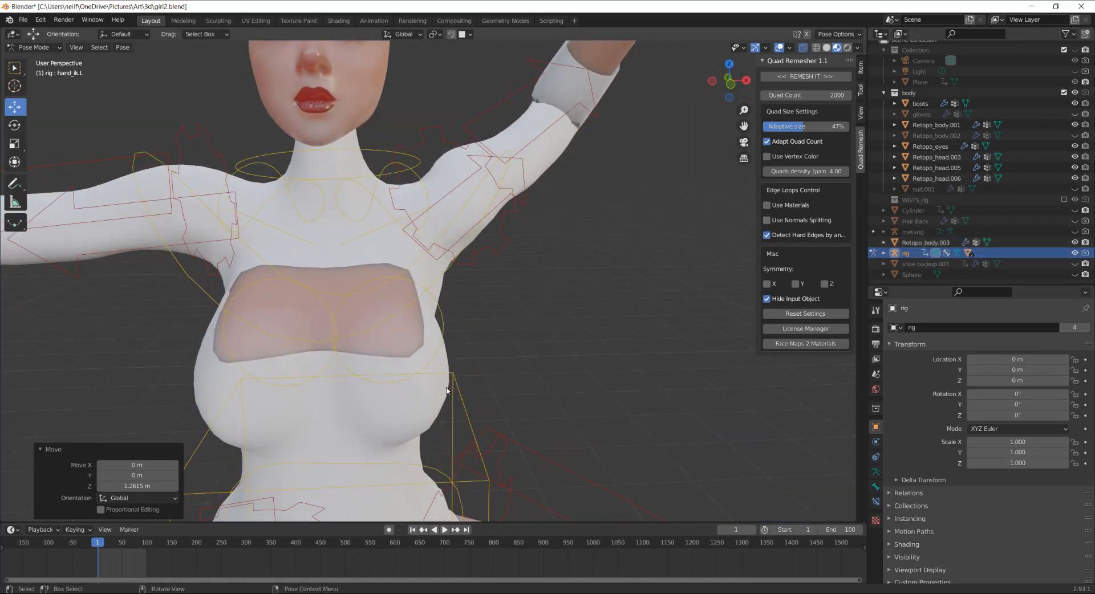
middle_drag(546, 204, 551, 138)
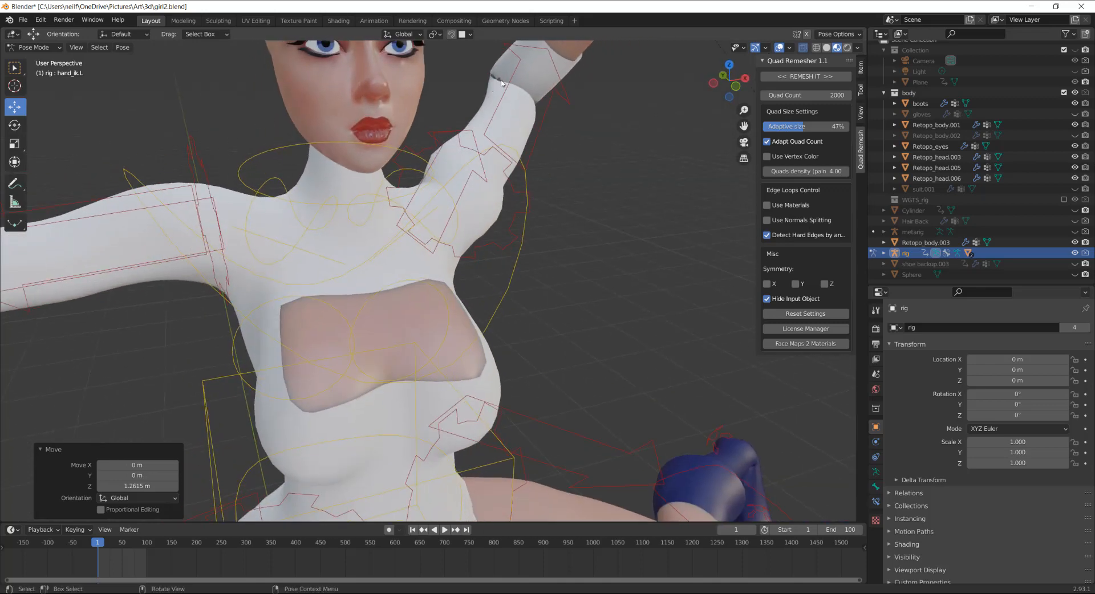
middle_drag(501, 83, 623, 187)
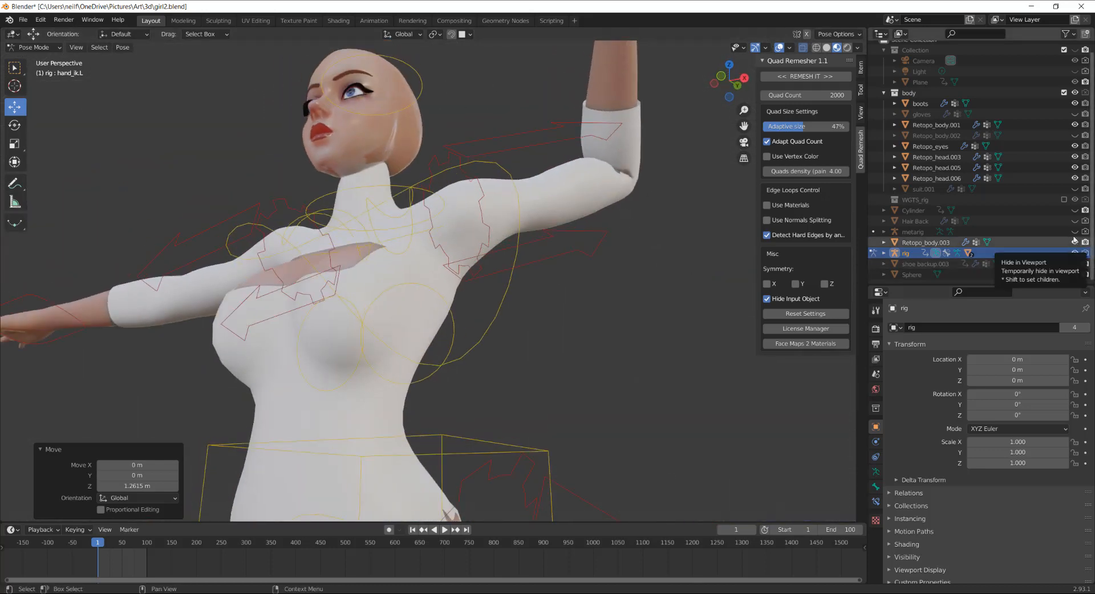
Step: Show Retopo_body.002 in place of Retopo_body.003 and view the whole posed figure from the front
click(1074, 135)
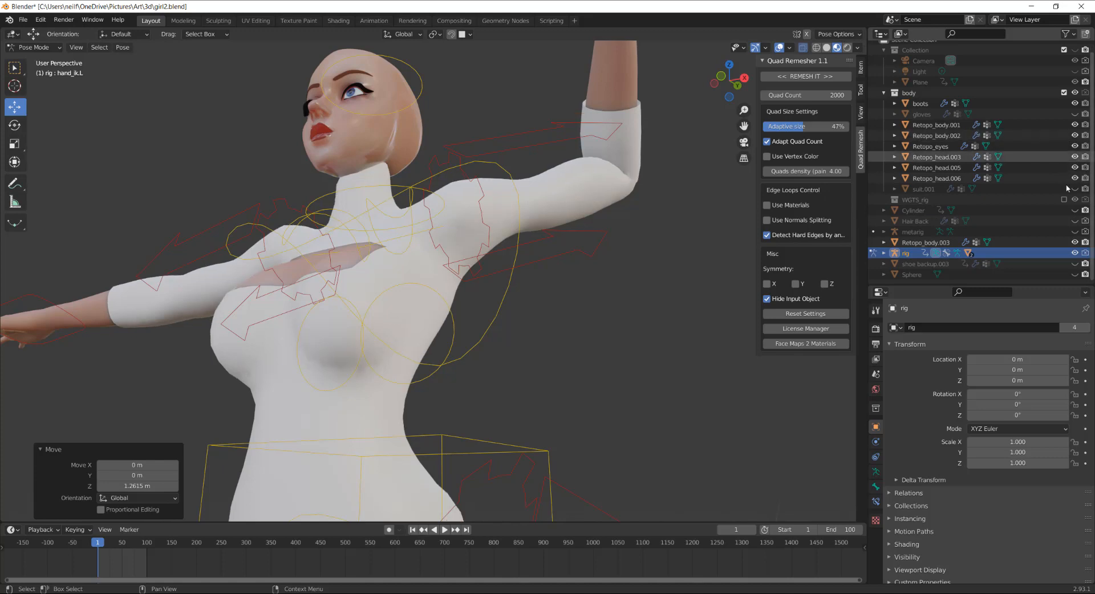
click(1074, 243)
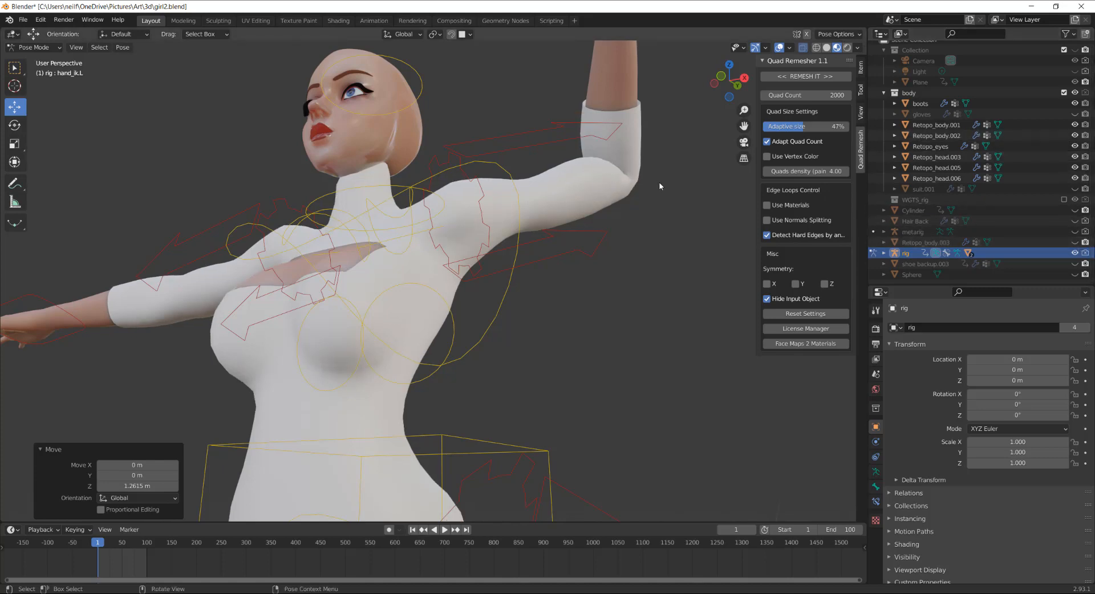
scroll(645, 245, down, 4)
middle_drag(503, 298, 582, 344)
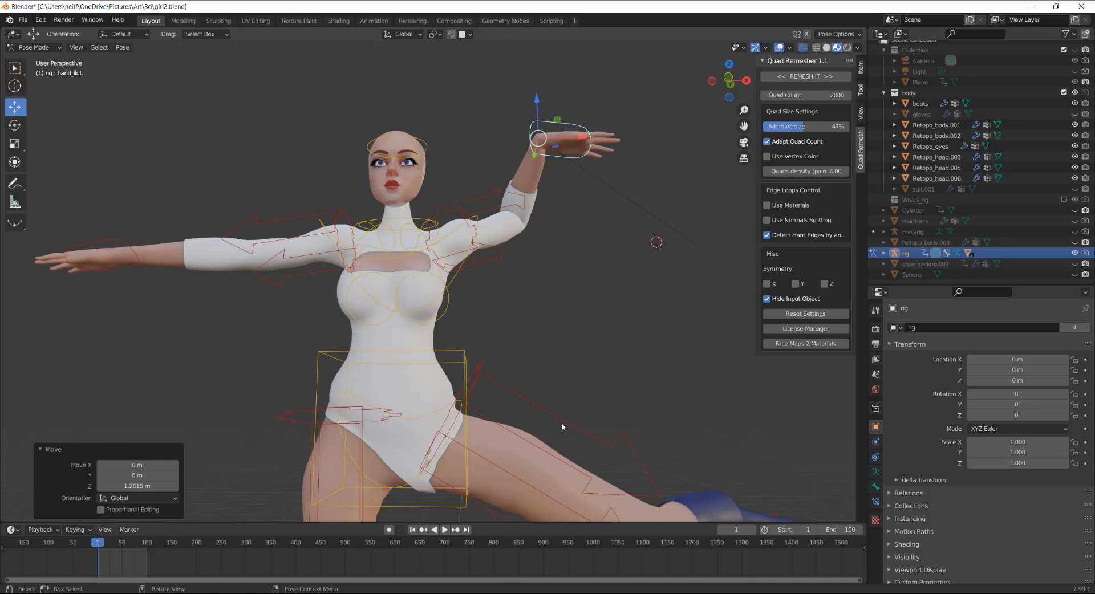
scroll(552, 357, down, 2)
middle_drag(552, 357, 569, 375)
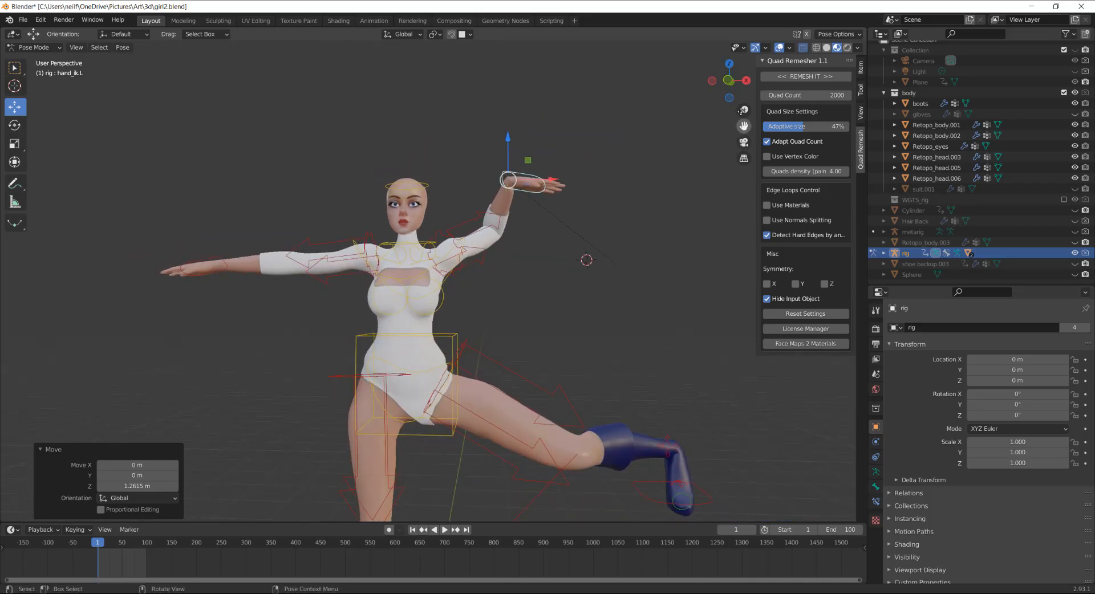
Step: Clear all pose transforms on every bone of the rig and return to Object Mode
key(g)
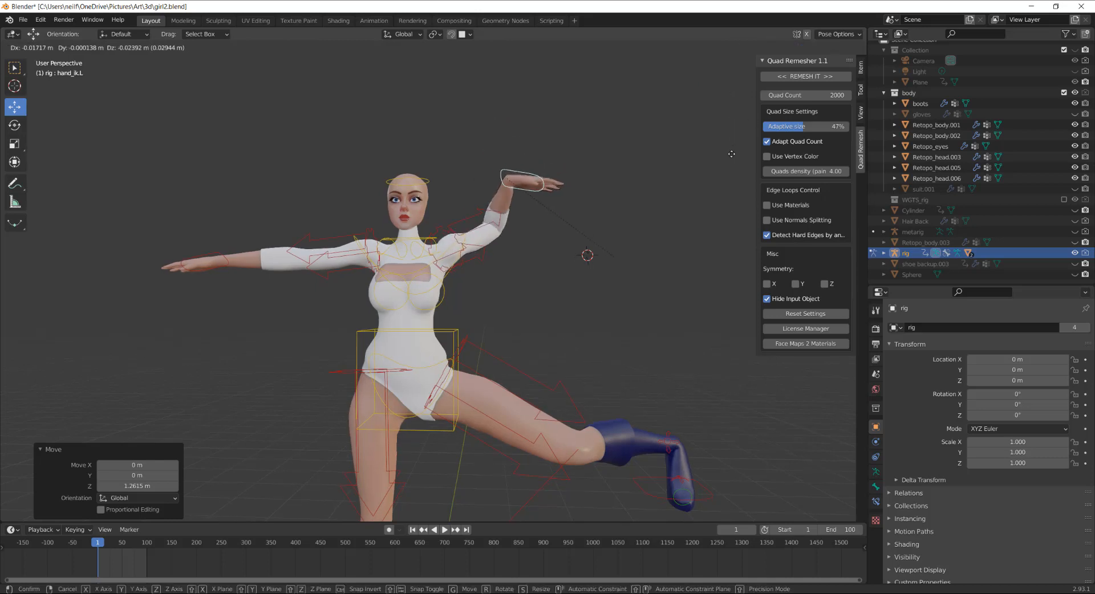
click(621, 208)
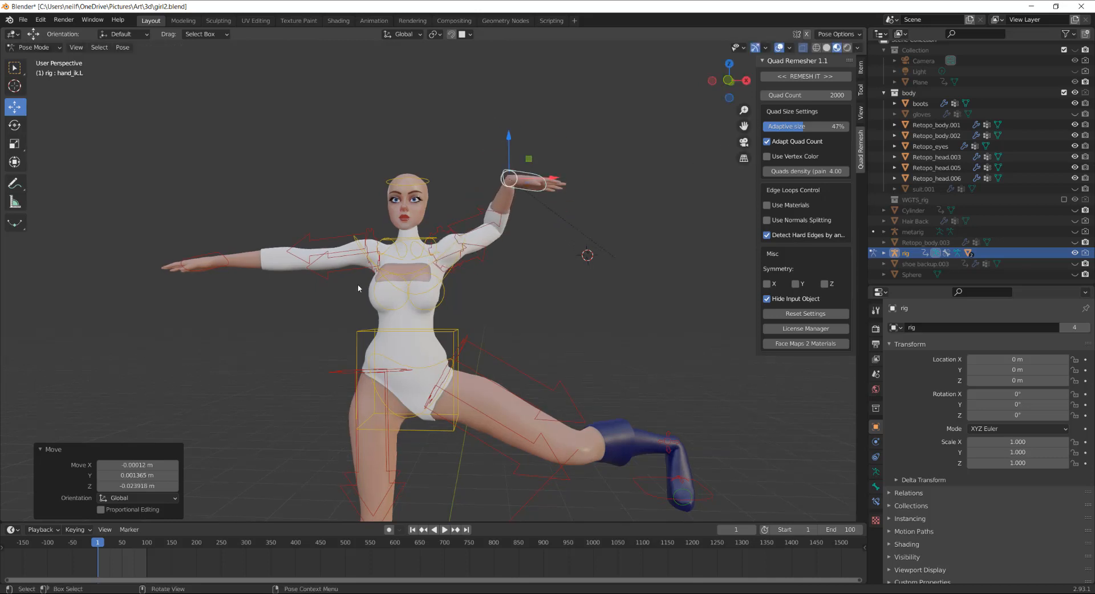
key(a)
click(123, 49)
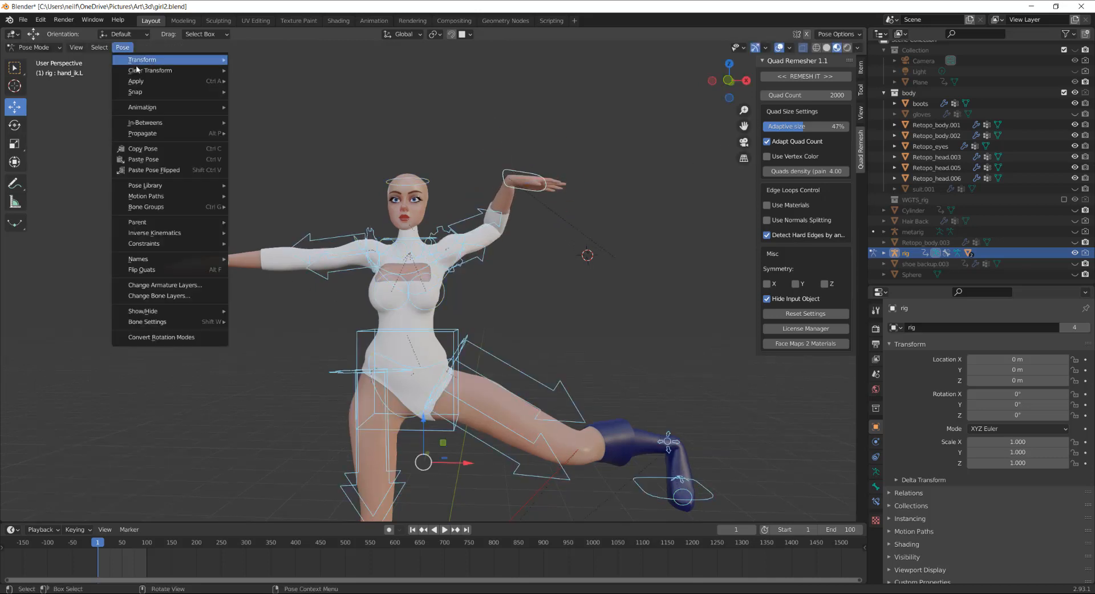
mouse_move(150, 73)
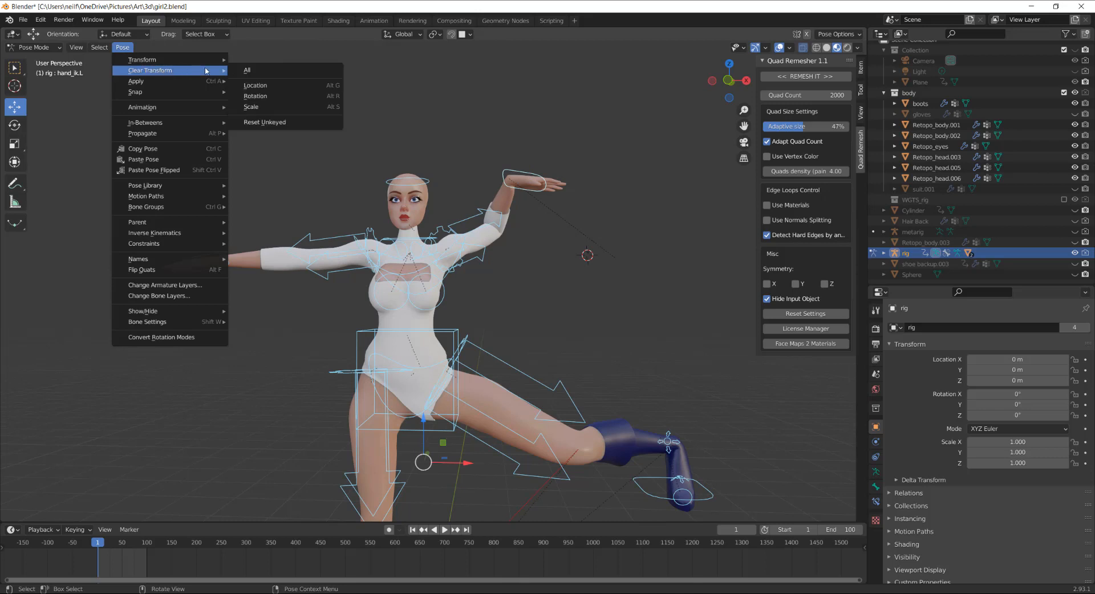
click(243, 70)
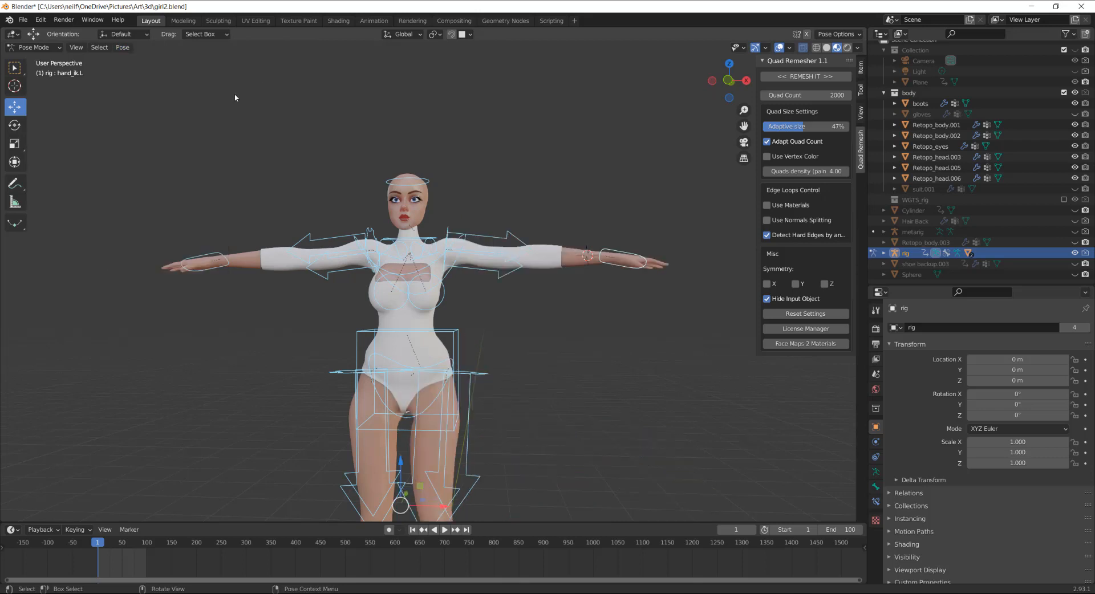
click(60, 50)
click(50, 71)
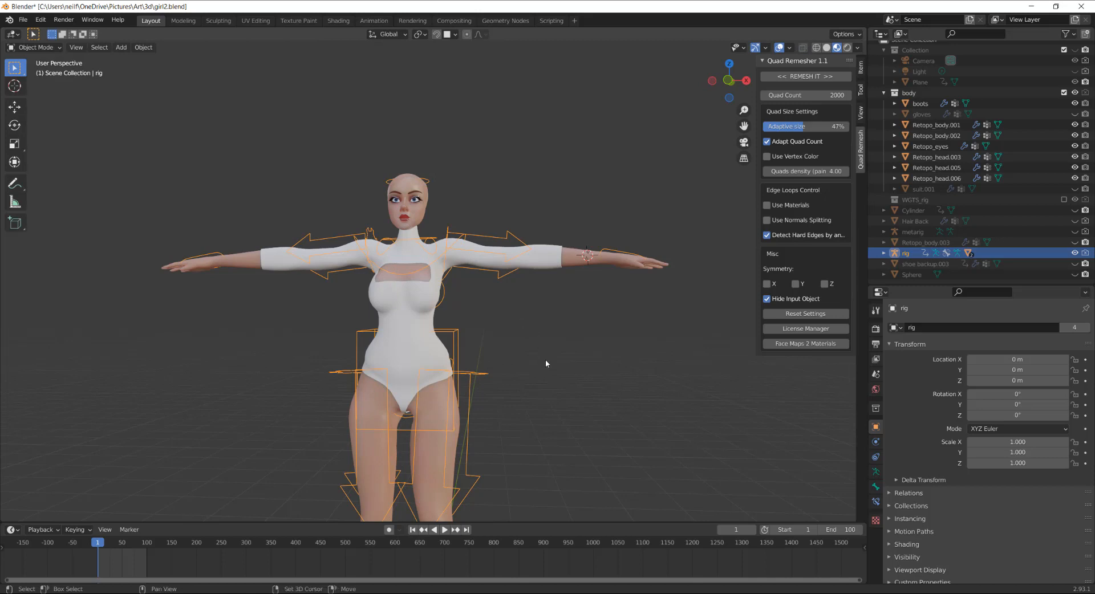
Step: Delete the hidden Retopo_body.003 object from the scene
shift+middle_drag(545, 363, 526, 241)
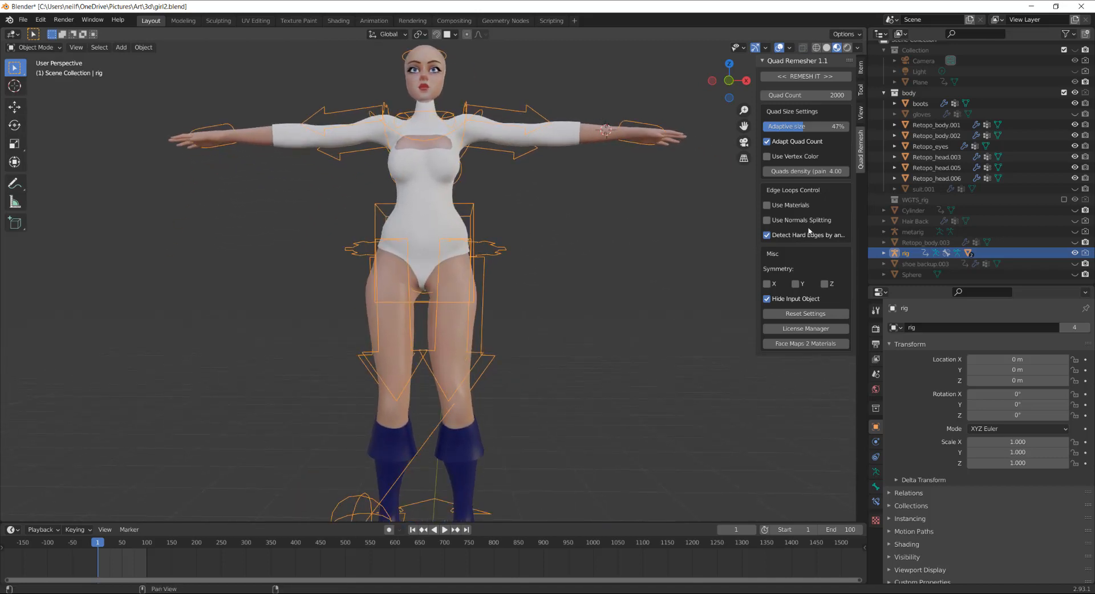
click(930, 244)
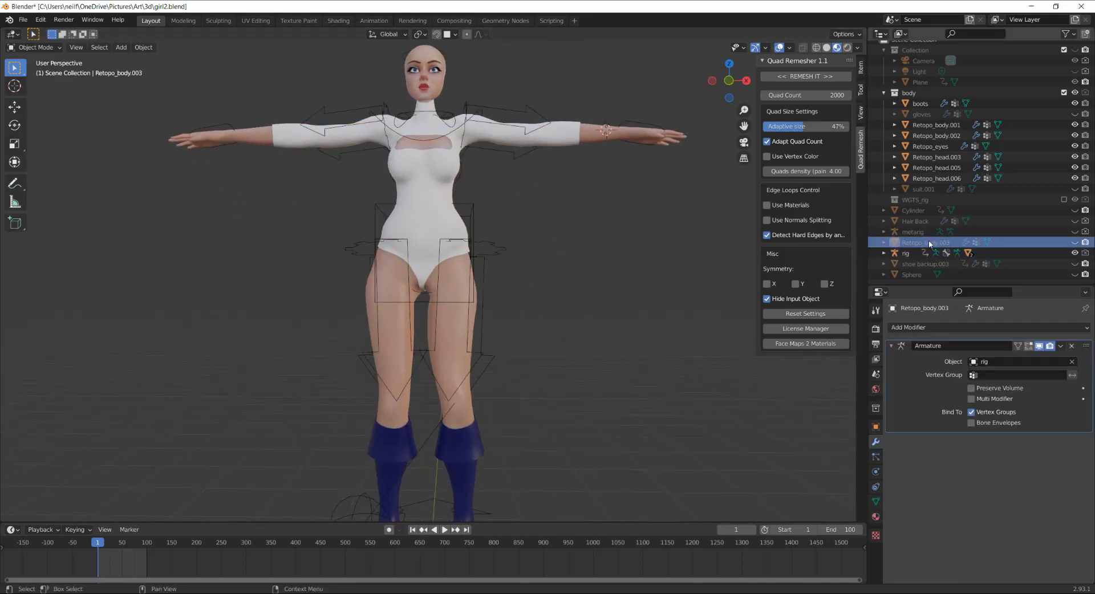
right_click(927, 245)
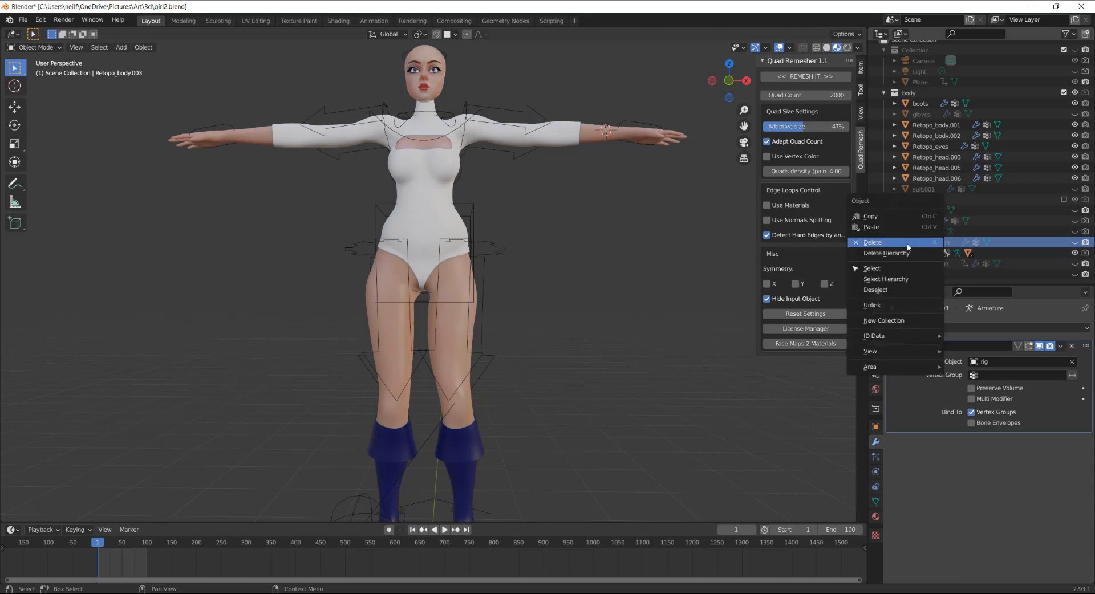
click(908, 246)
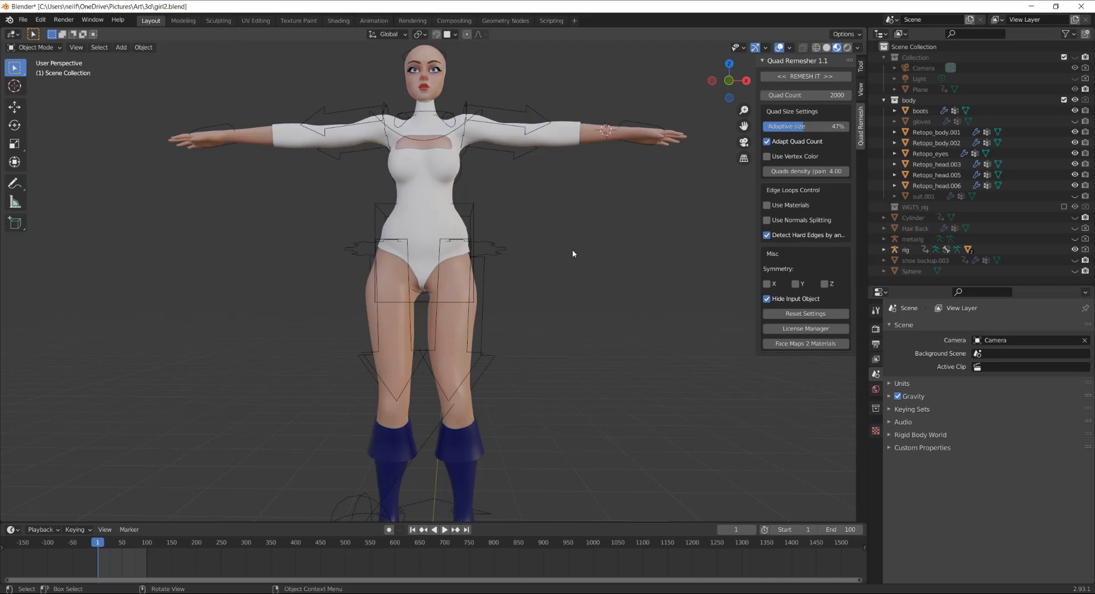
scroll(514, 282, up, 2)
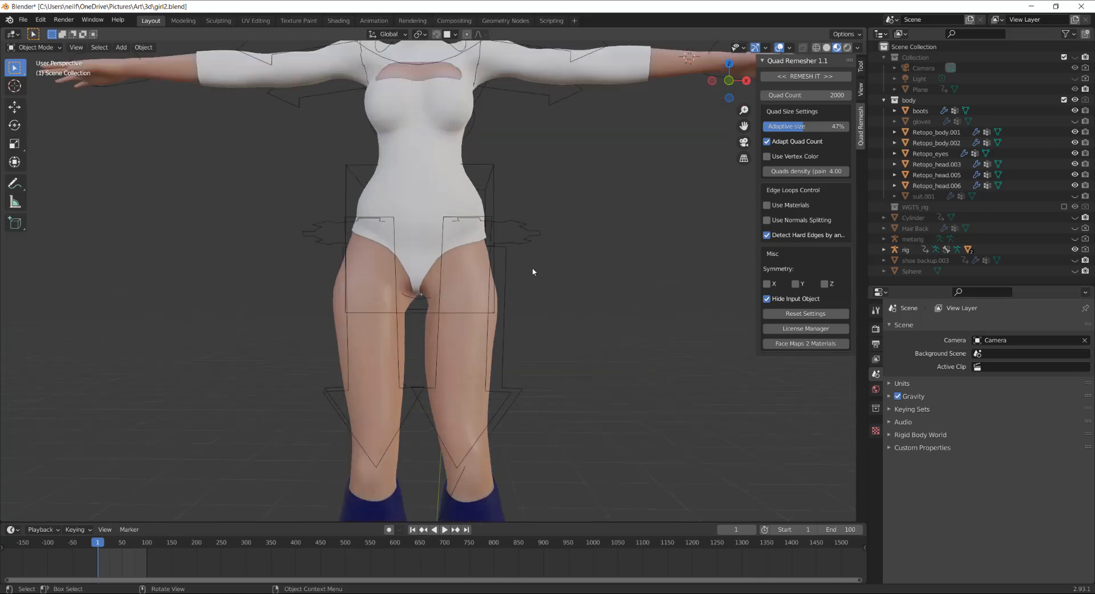
mouse_move(533, 272)
middle_down()
mouse_move(567, 299)
mouse_move(522, 272)
middle_up()
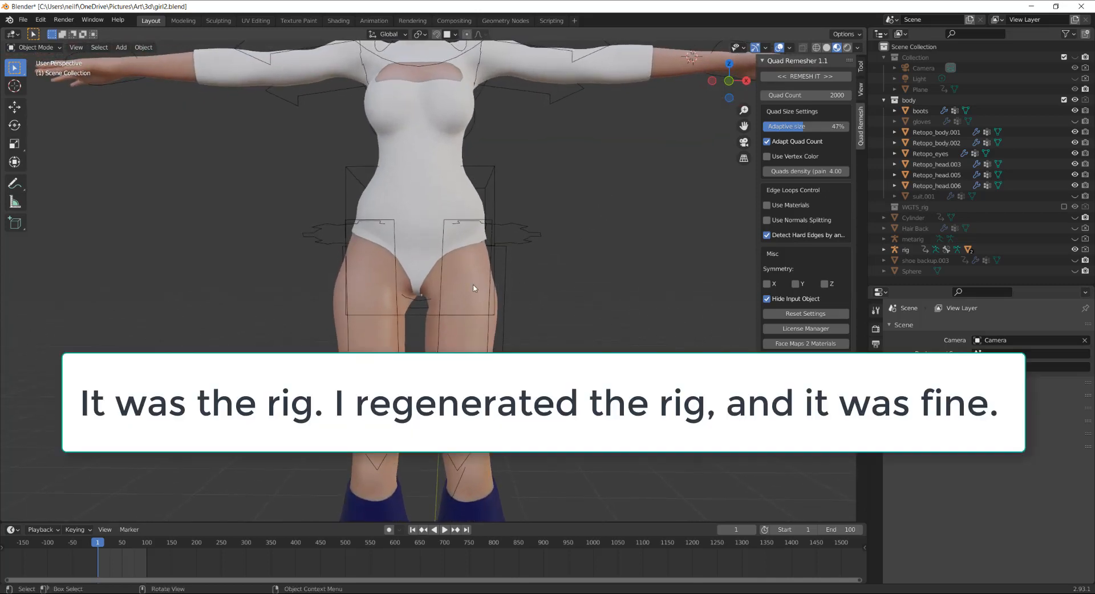
click(472, 288)
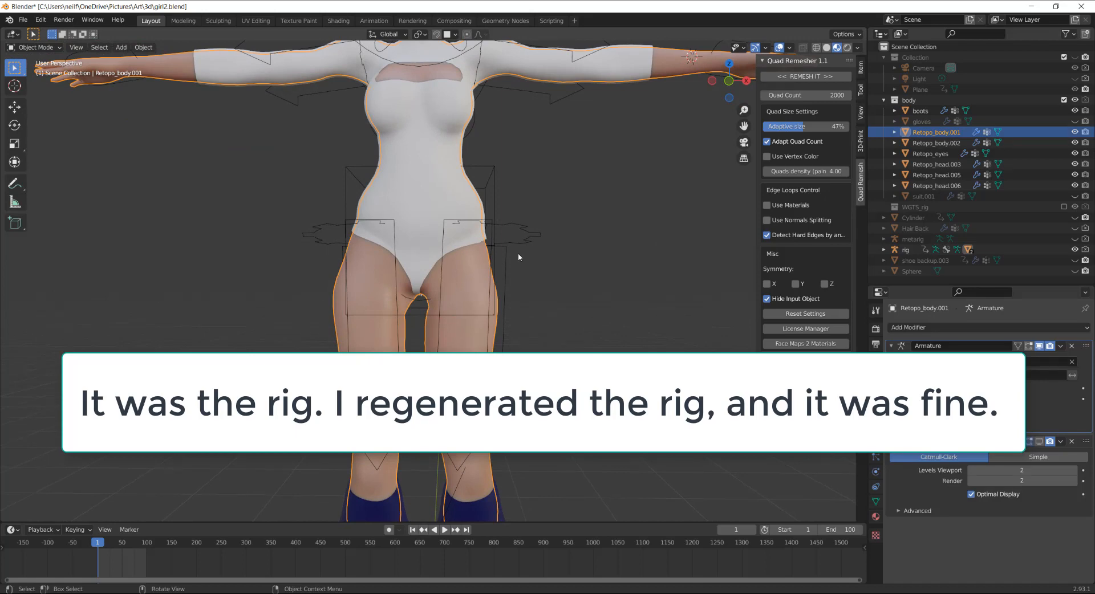
scroll(574, 255, down, 2)
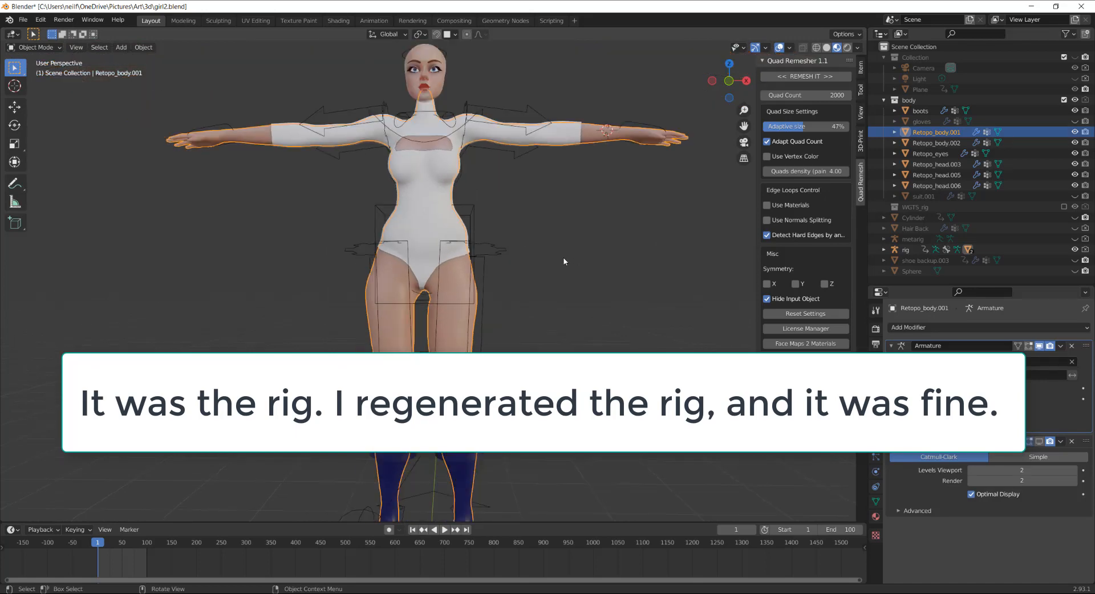
middle_drag(544, 283, 561, 319)
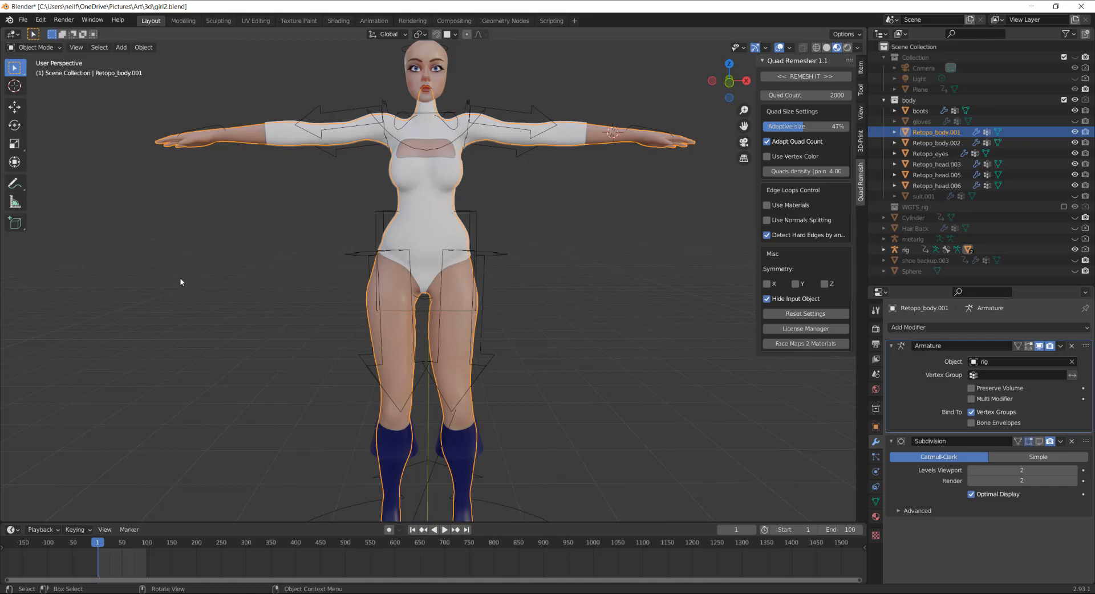
Step: Put the rig in Pose Mode and rotate its hips control 16° about the global Y axis
click(367, 252)
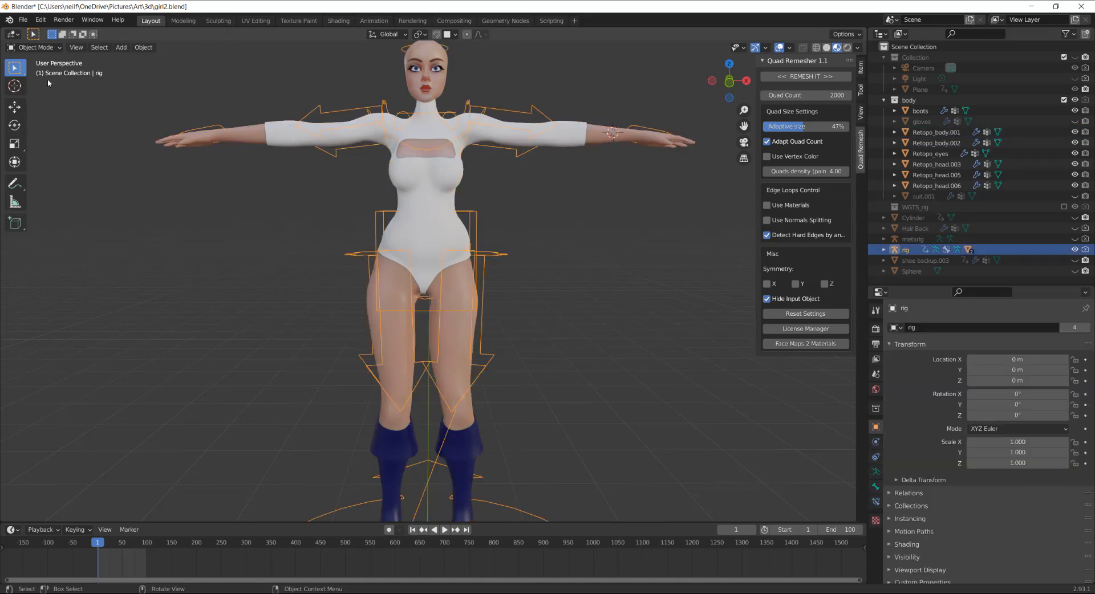
click(34, 47)
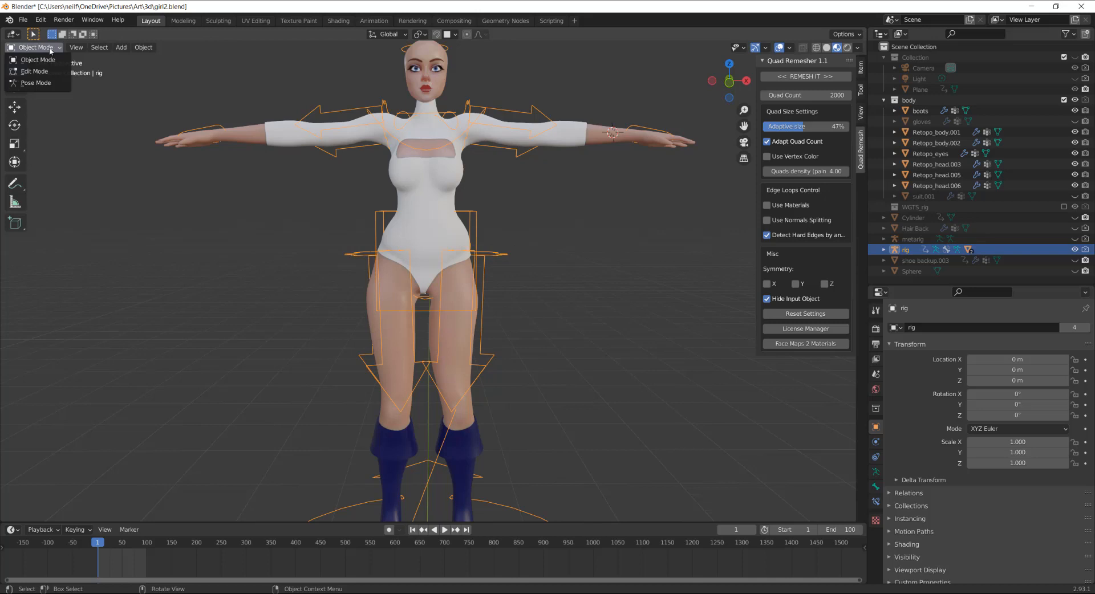
click(49, 83)
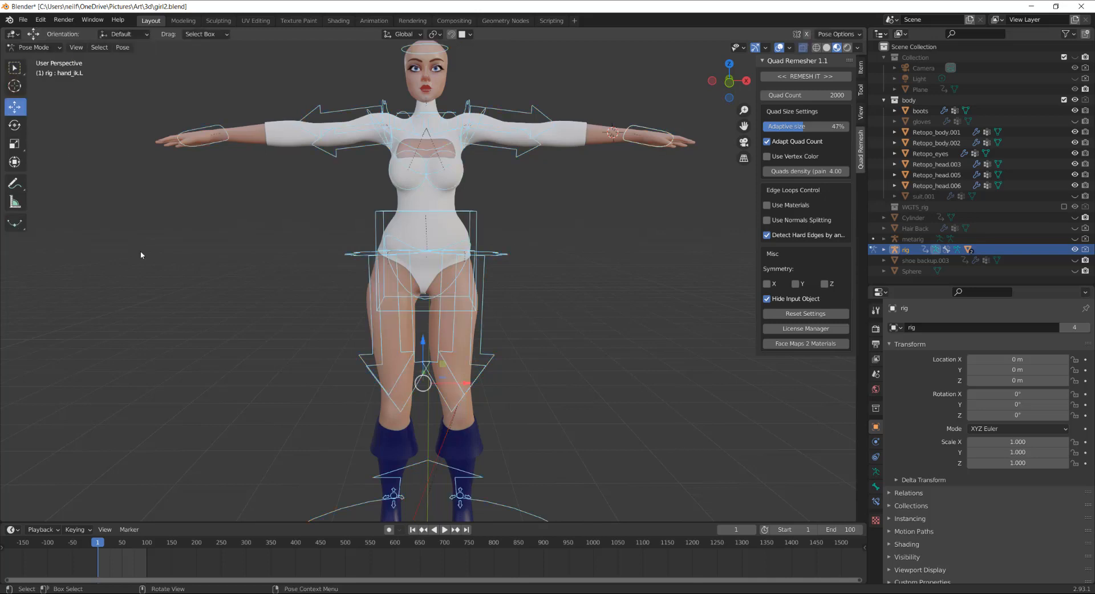
click(404, 289)
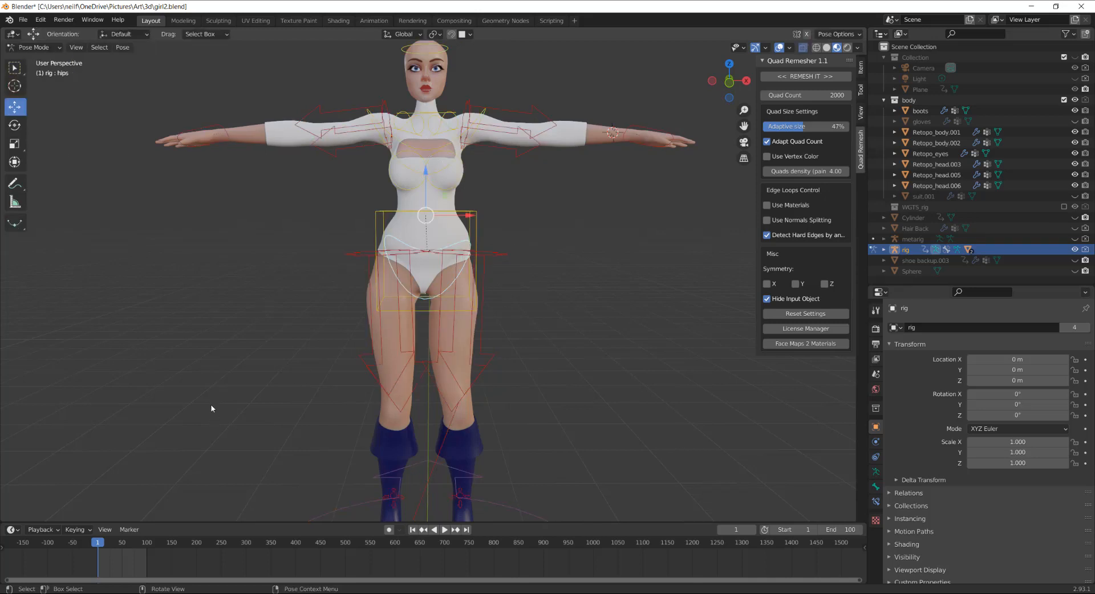
click(15, 125)
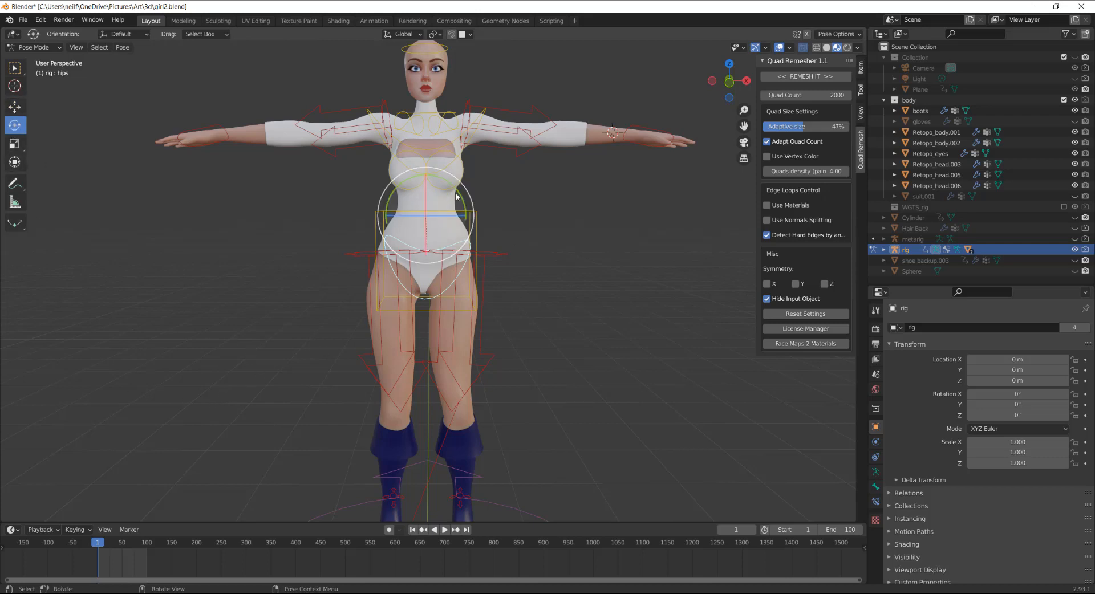
drag(462, 198, 465, 215)
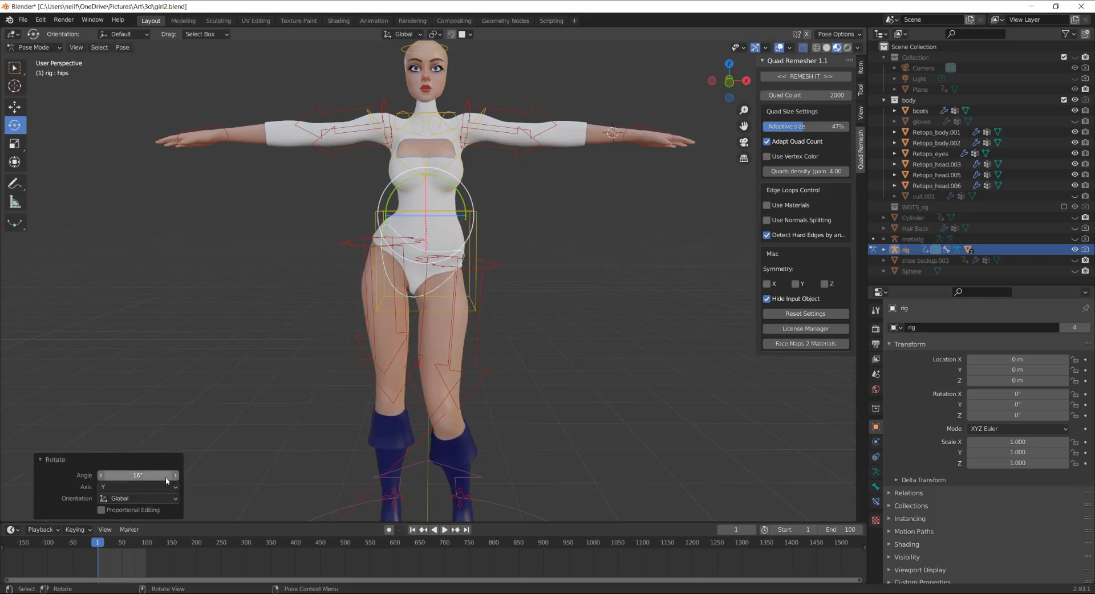
Step: Rotate the hips control a further 4.49° about global Y from the back view and insert a Location & Rotation keyframe at frame 1
middle_drag(271, 362, 494, 343)
middle_drag(86, 349, 307, 345)
drag(743, 126, 1017, 109)
middle_drag(384, 231, 370, 312)
scroll(438, 266, up, 2)
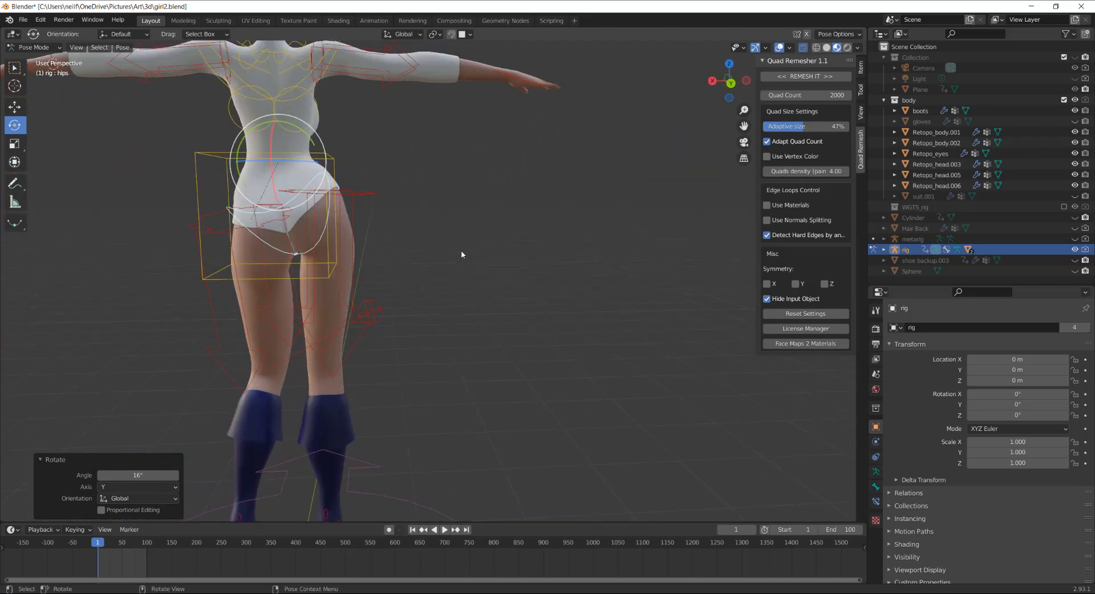
drag(744, 126, 830, 140)
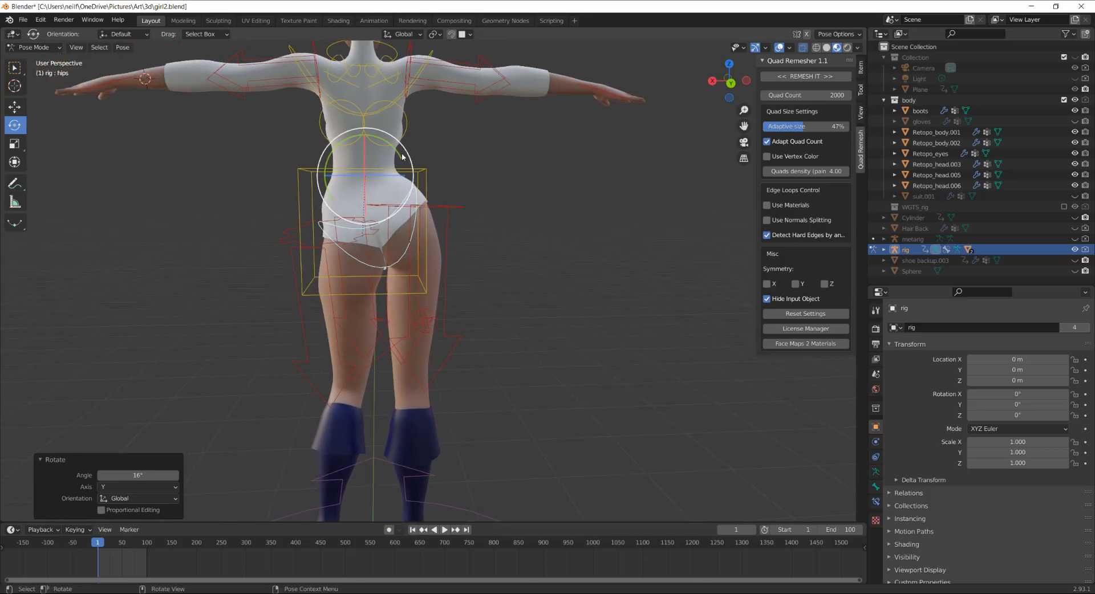
mouse_move(399, 154)
mouse_down()
mouse_move(411, 188)
mouse_move(401, 176)
mouse_move(410, 135)
mouse_move(396, 151)
mouse_up()
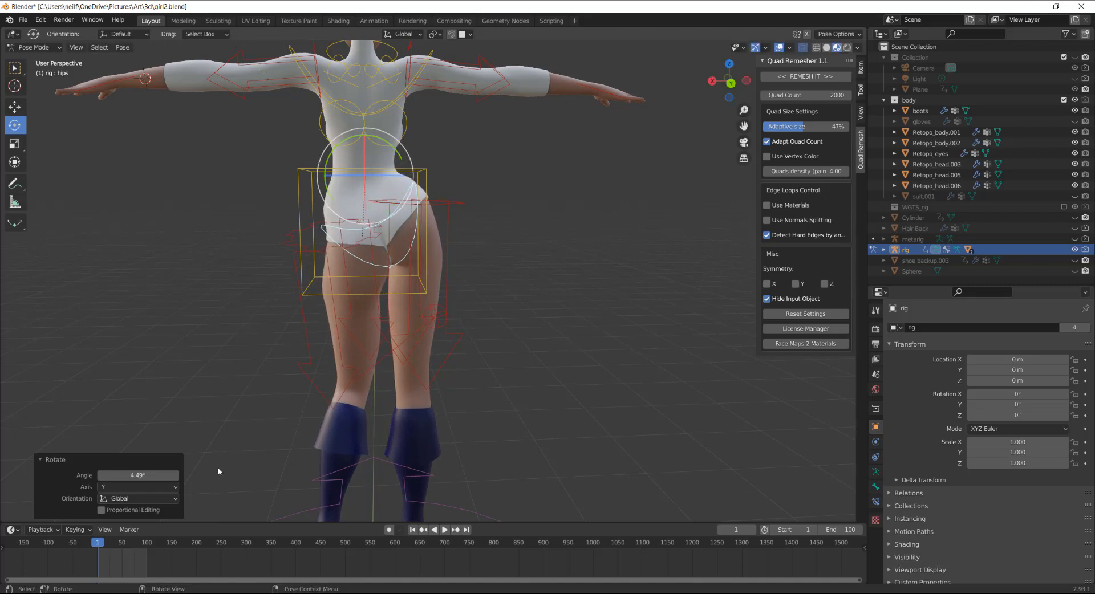
key(i)
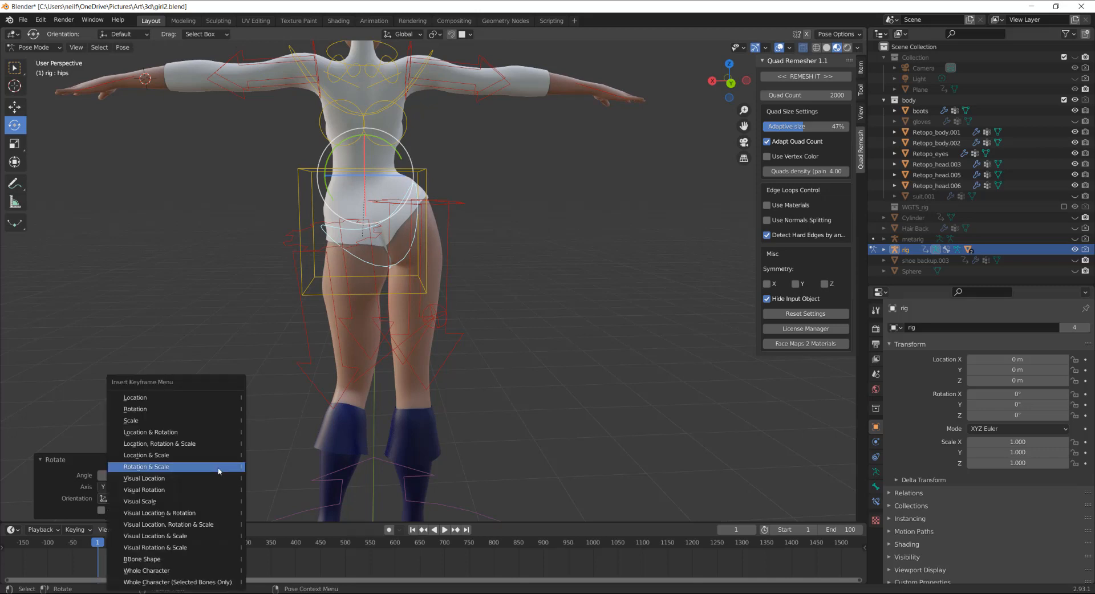
click(167, 433)
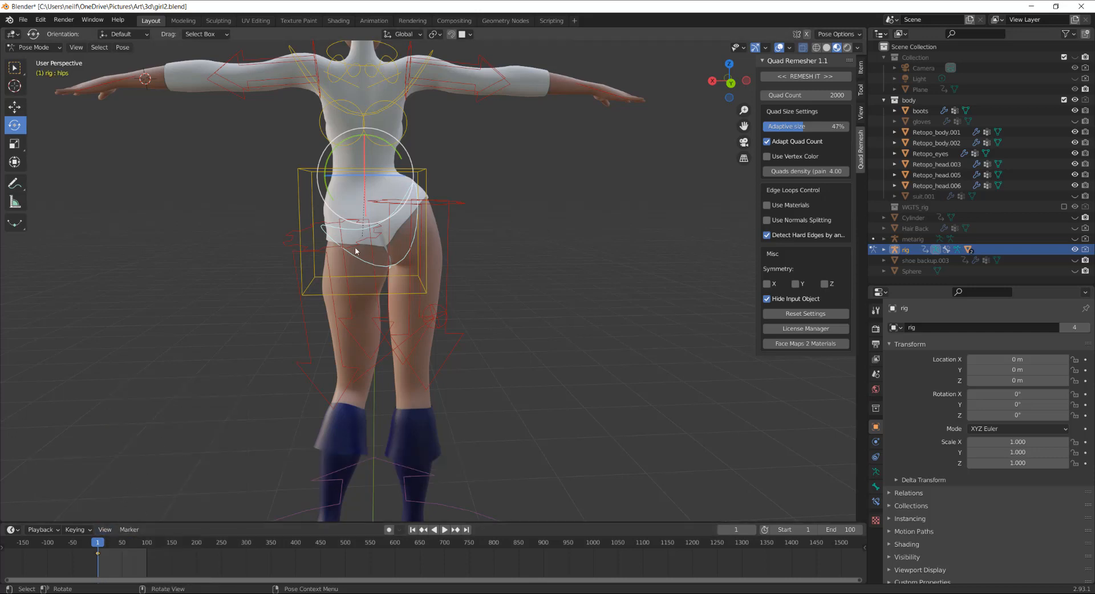
Step: Go to frame 51, rotate the hips control -36.6° about global Y and insert a keyframe there
key(space)
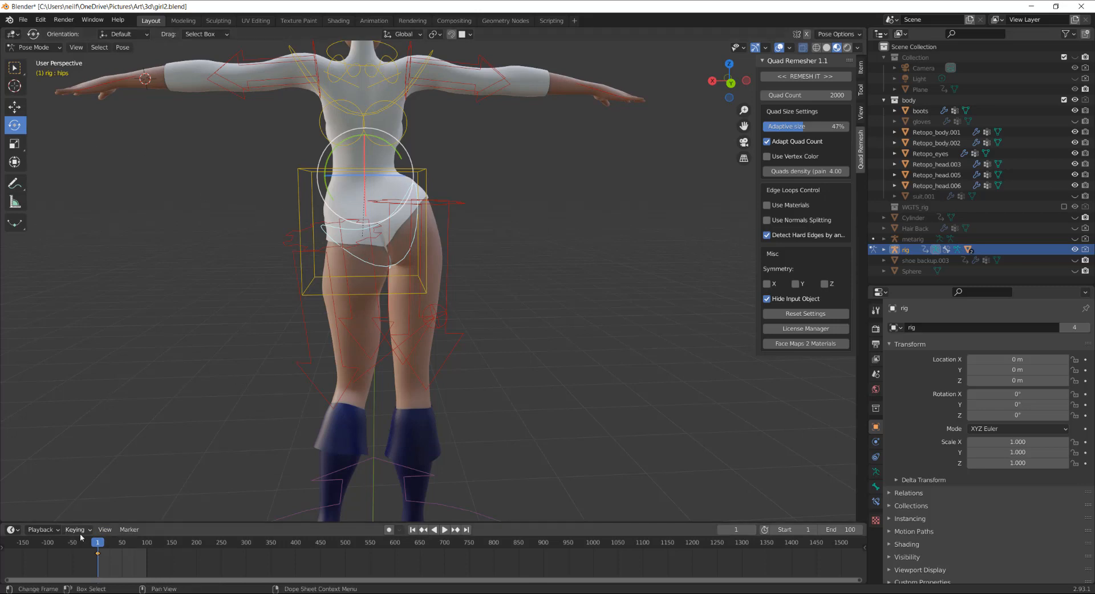
drag(119, 546, 123, 546)
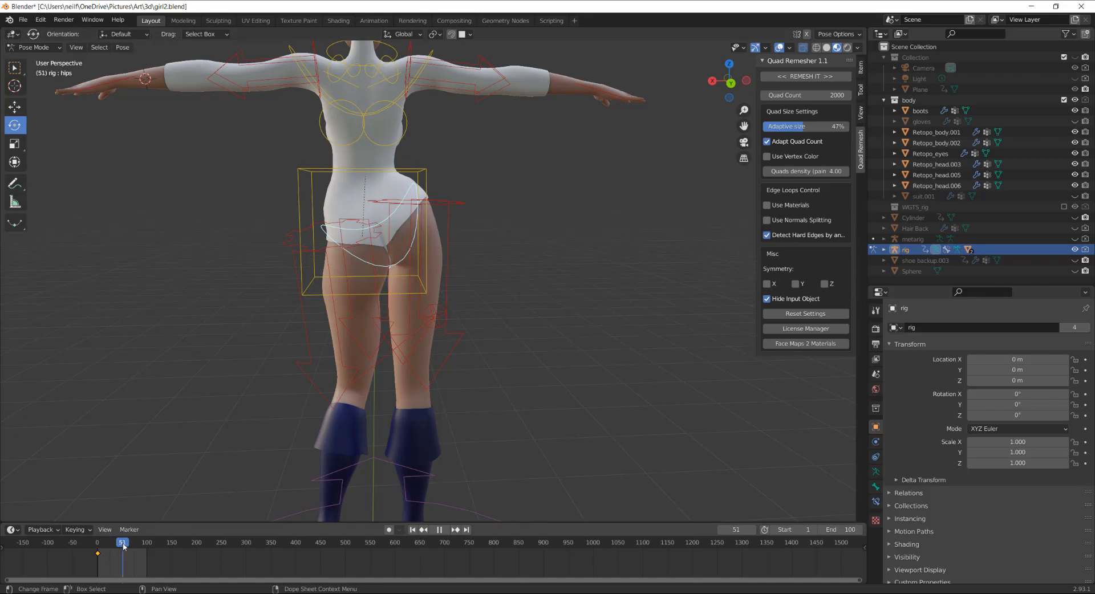
key(space)
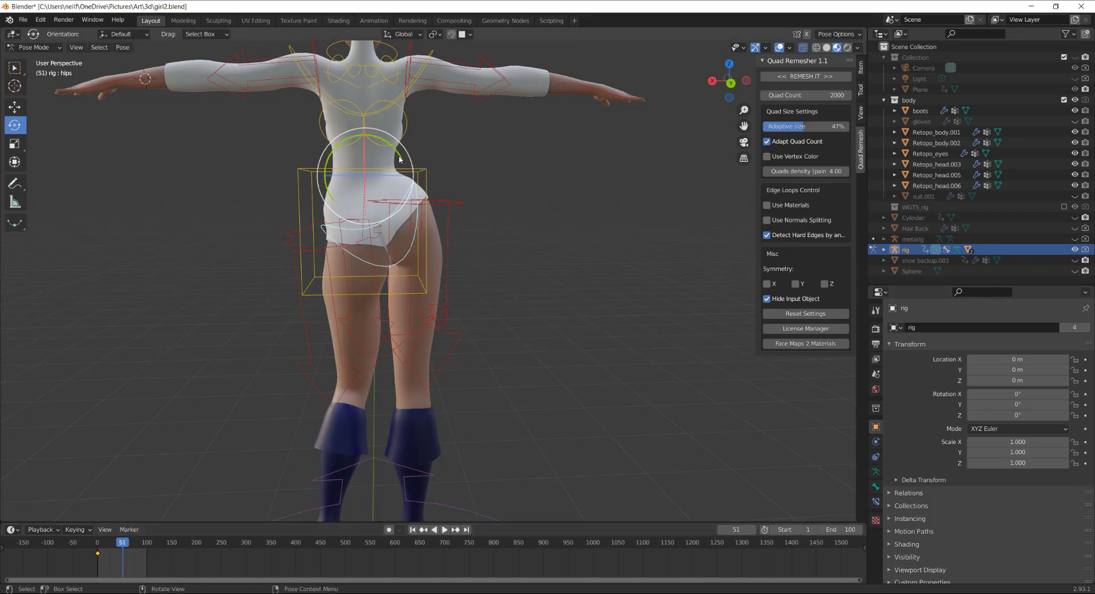
drag(401, 160, 402, 177)
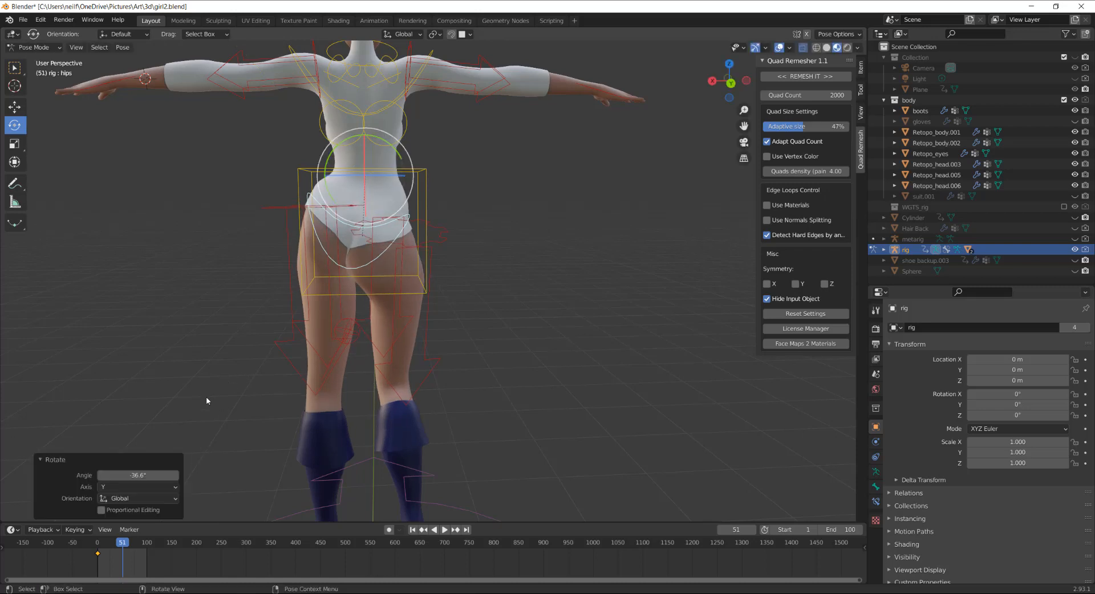
key(i)
click(181, 398)
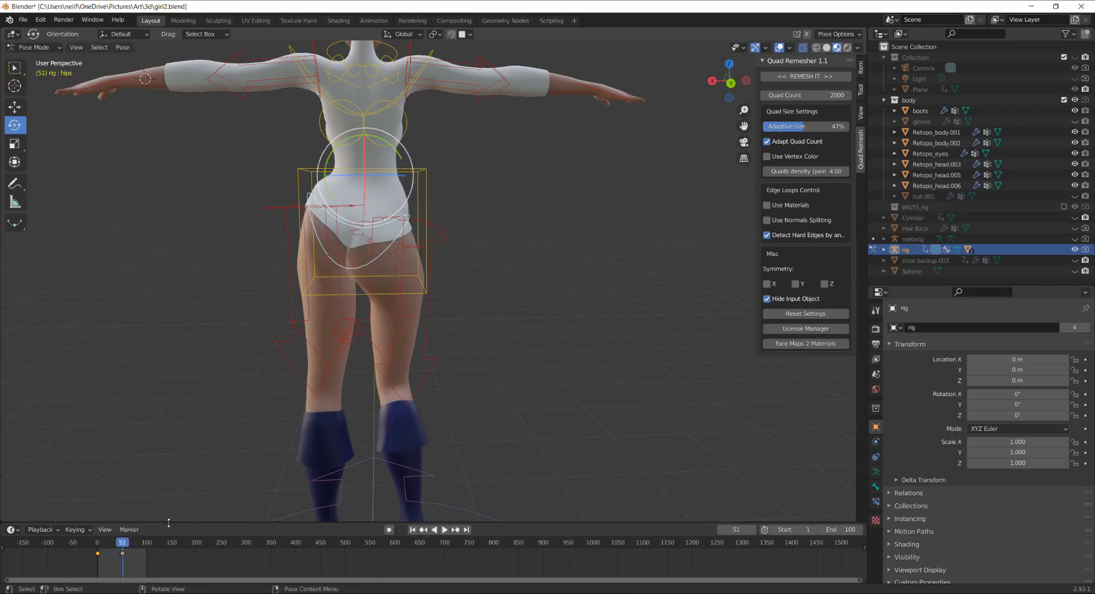
Step: Duplicate the first hips keyframe to about frame 100 and play back the hip sway from the start
right_click(98, 554)
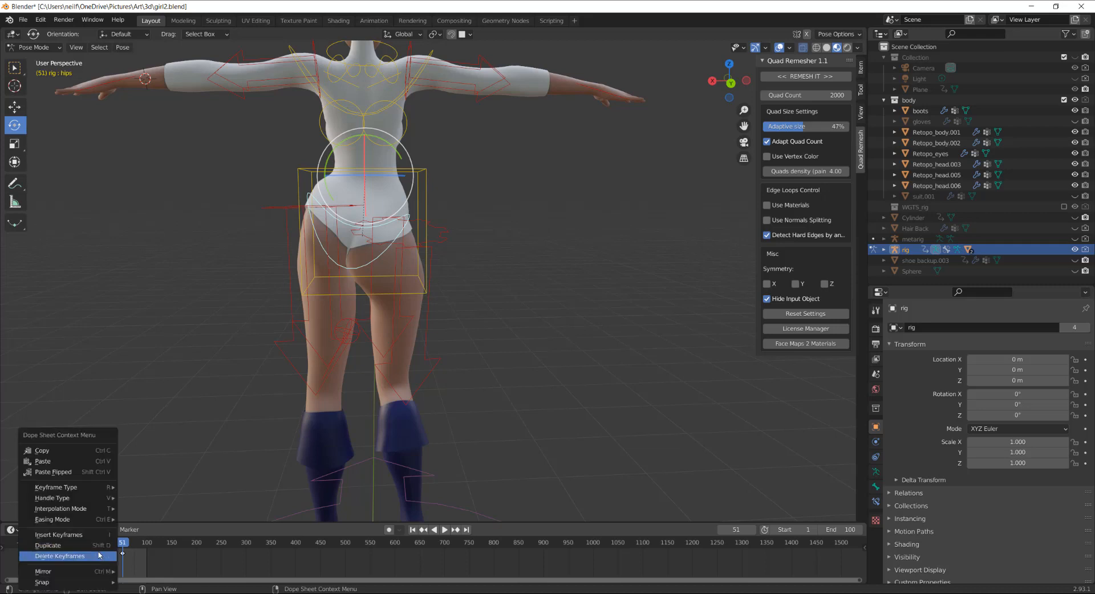
click(86, 546)
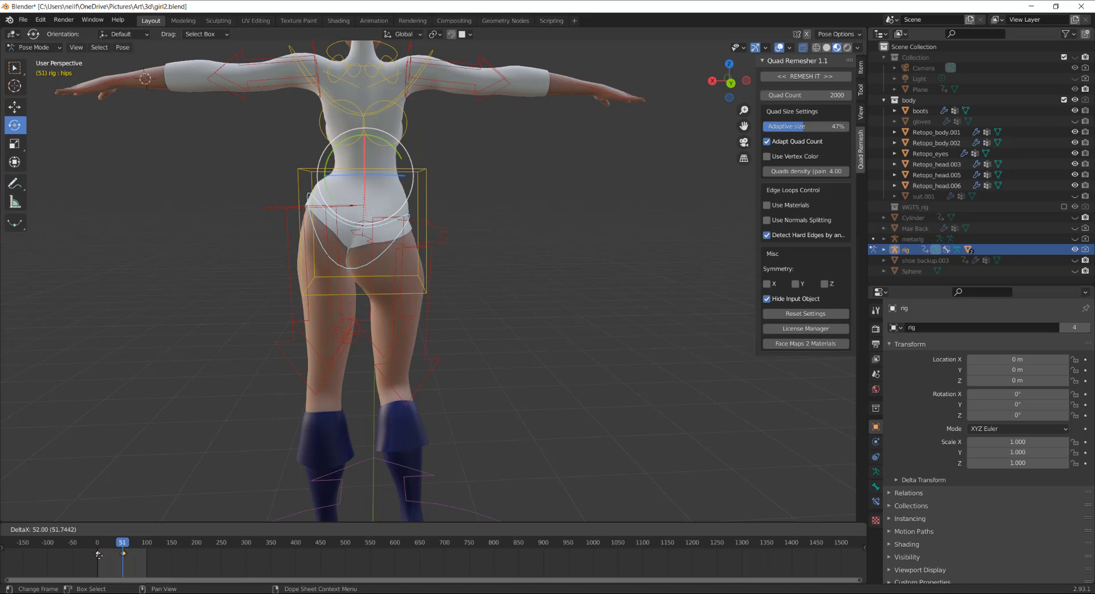
click(135, 560)
click(97, 547)
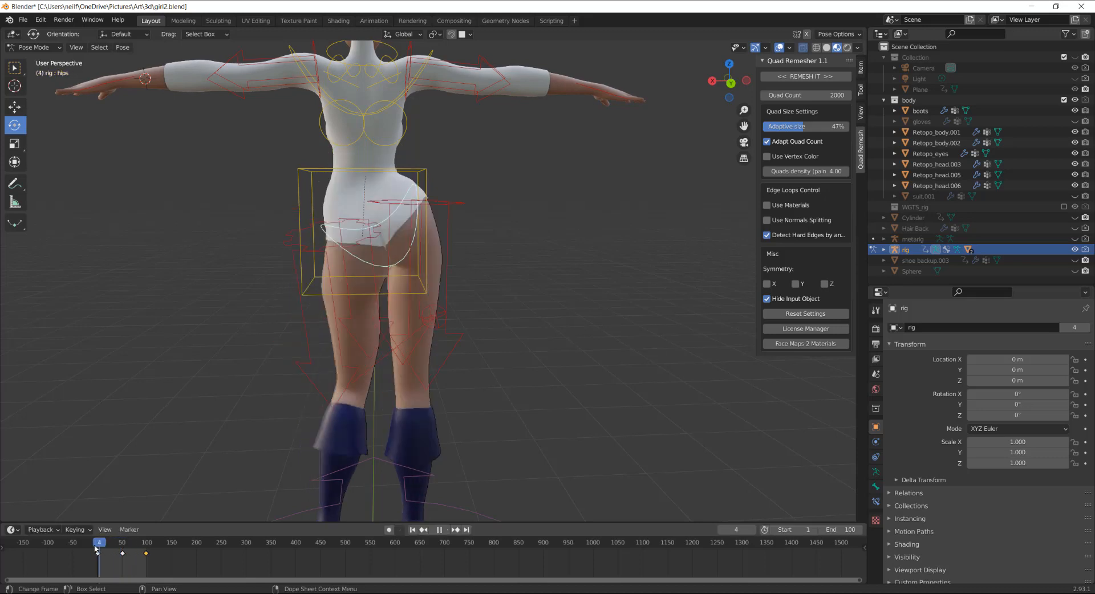
click(445, 530)
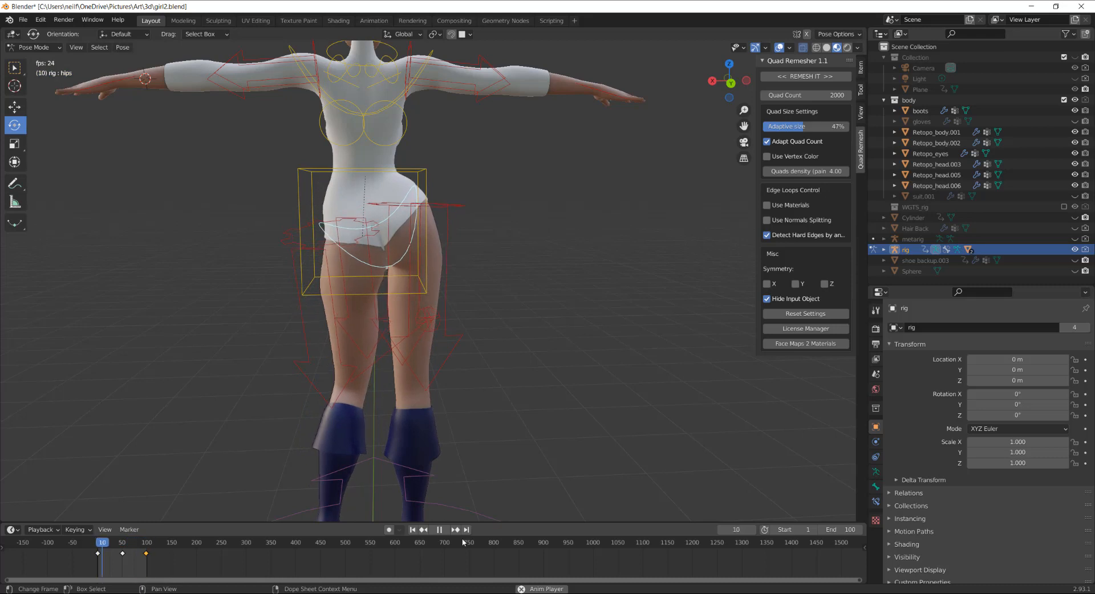
key(space)
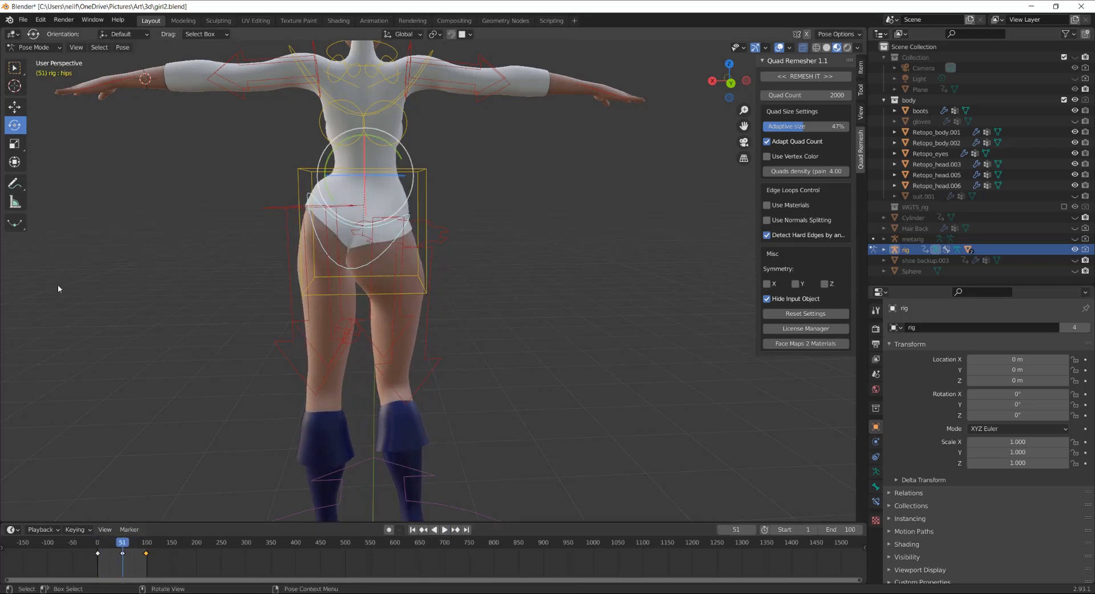
Step: Hide the rig in Object Mode and play back the animation on the character alone
click(53, 49)
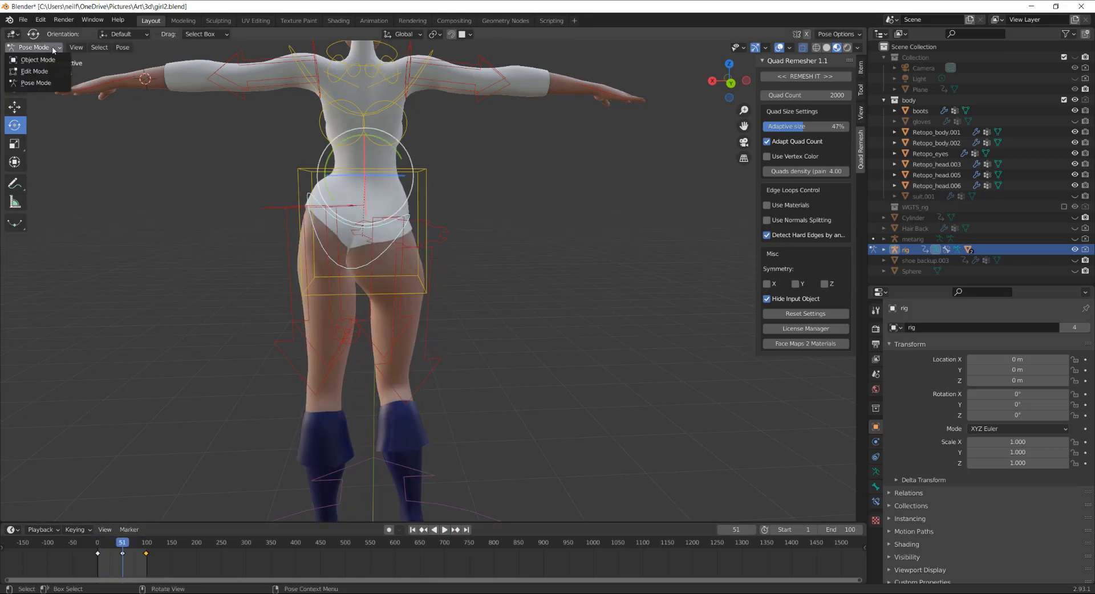
click(36, 59)
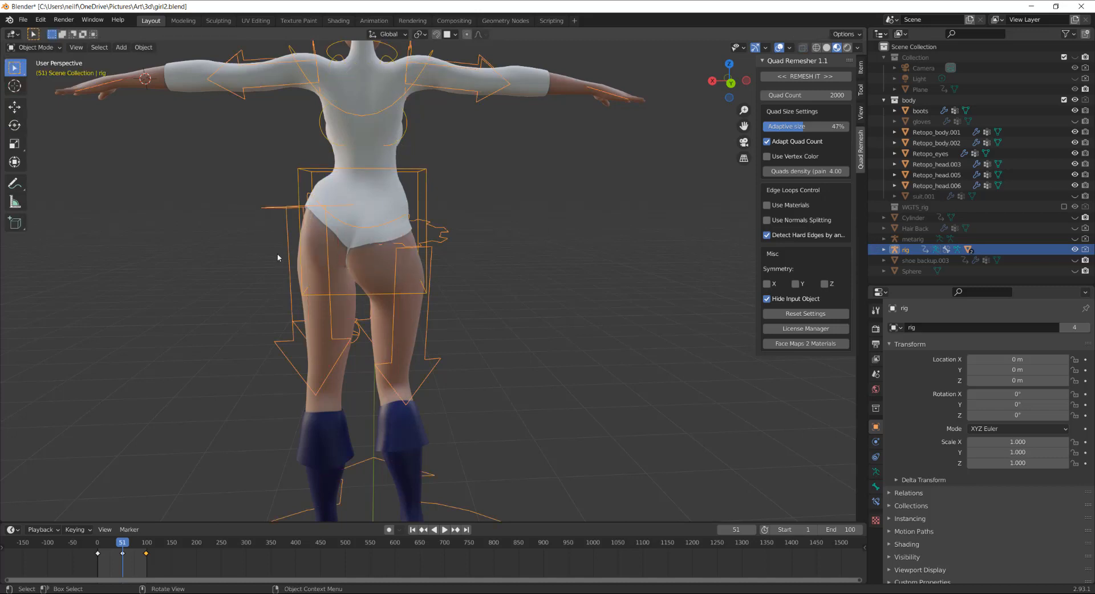
click(1074, 249)
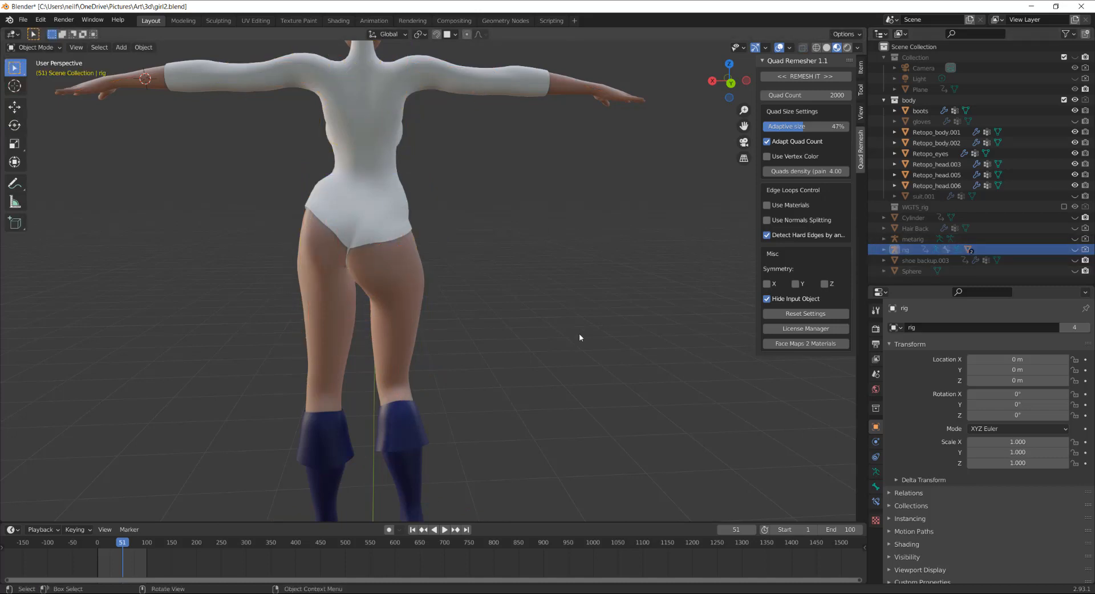
click(442, 531)
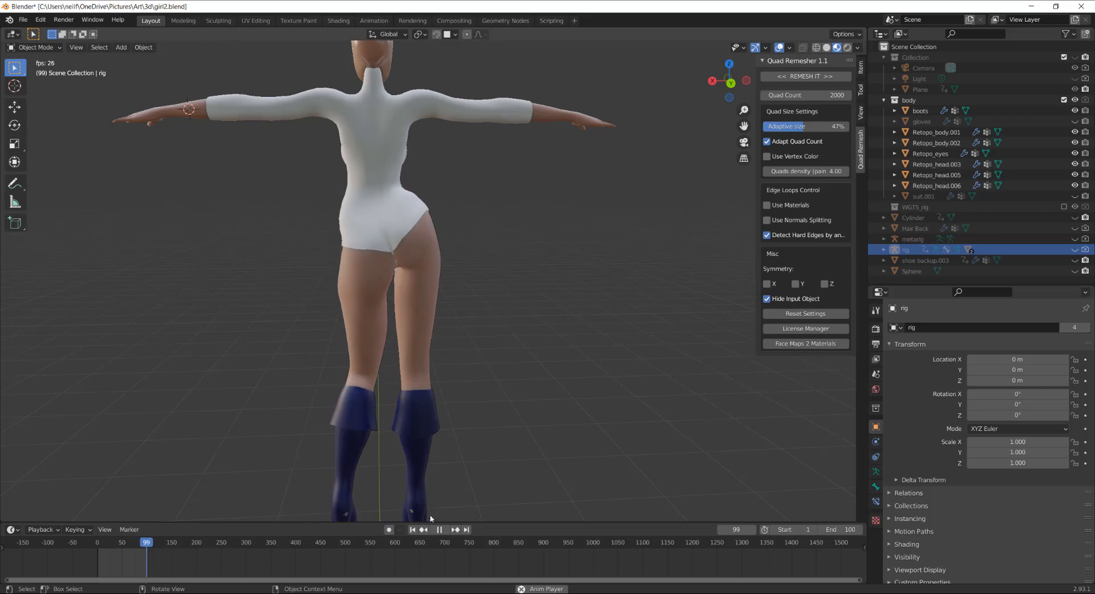
key(space)
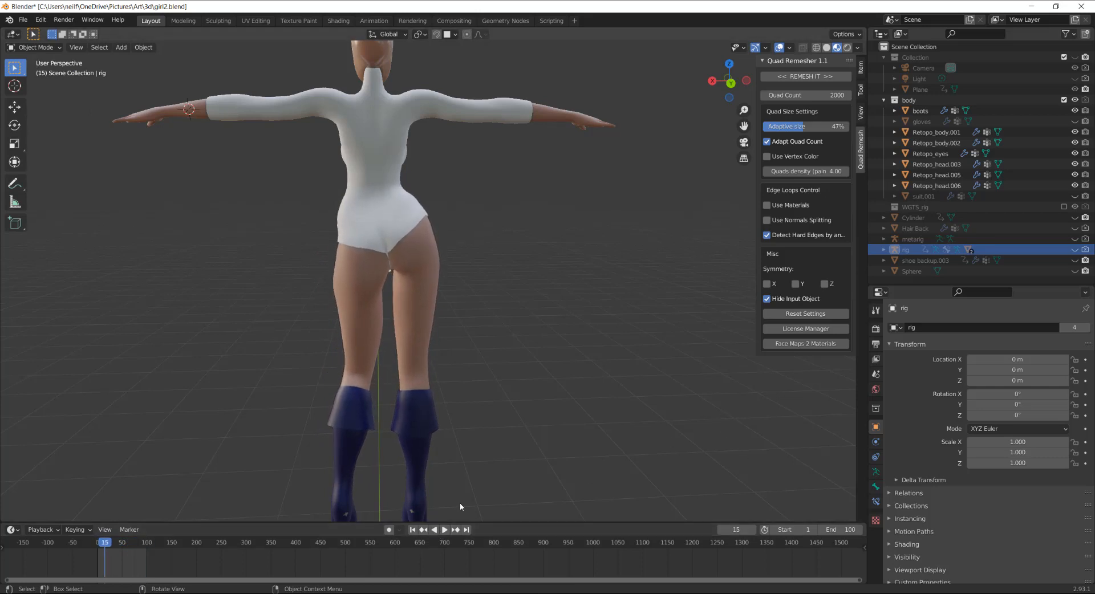
click(444, 530)
Step: Enable the Solidify modifier's viewport display on Retopo_body.002 and test its Subdivision display during playback, leaving Subdivision off
click(976, 143)
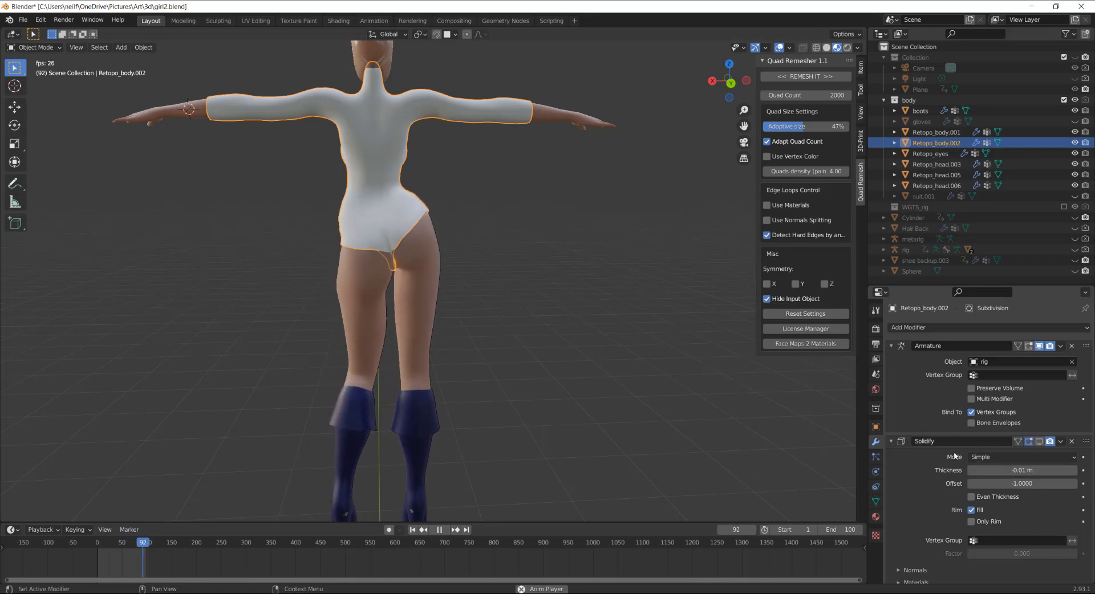
click(1039, 442)
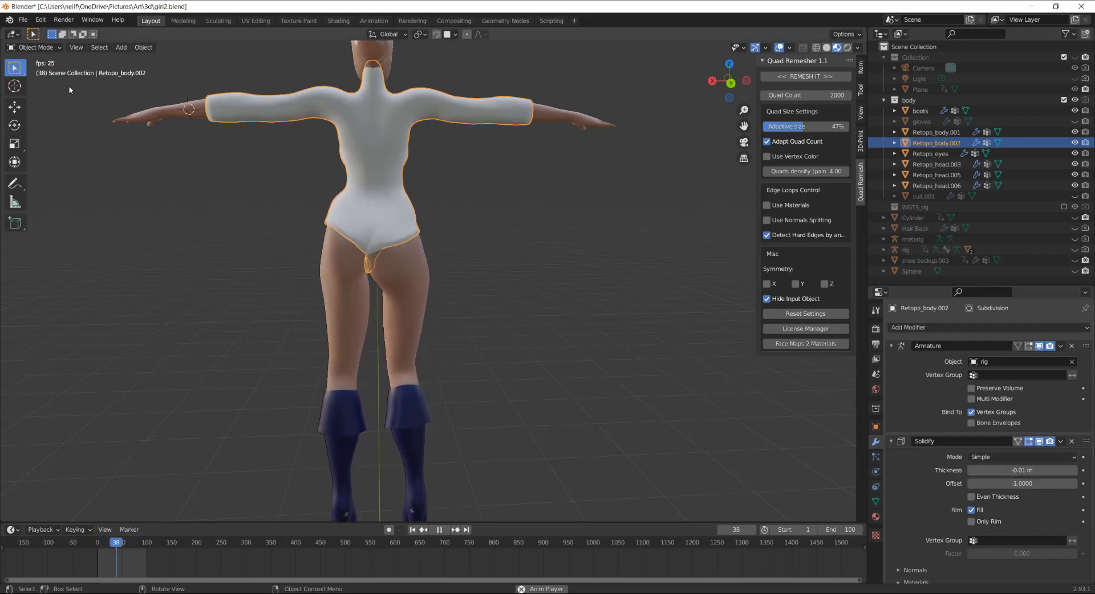
scroll(1012, 496, down, 5)
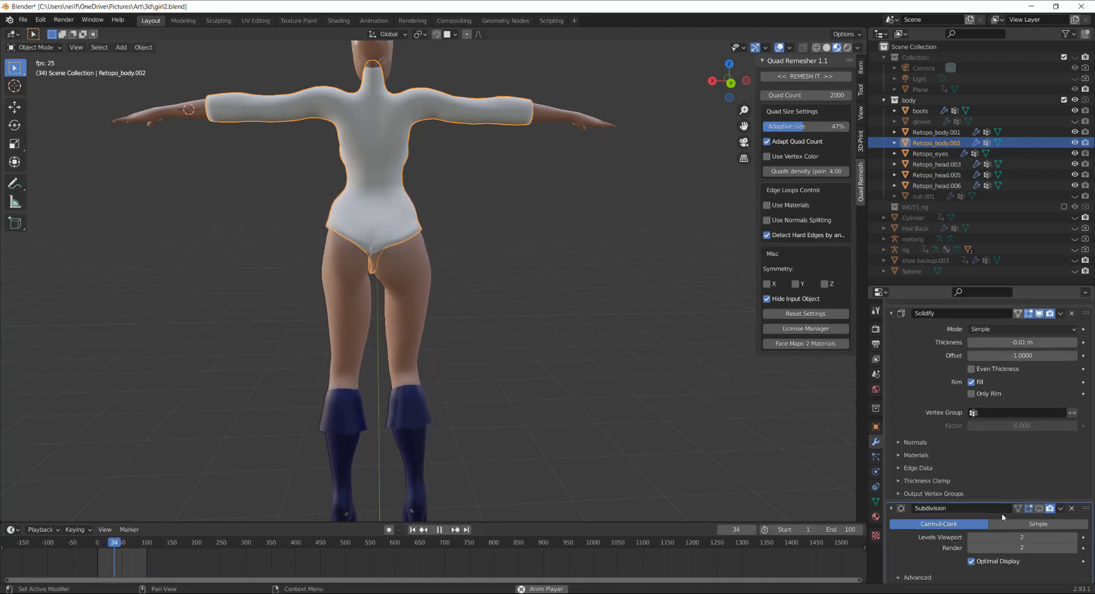
click(1039, 508)
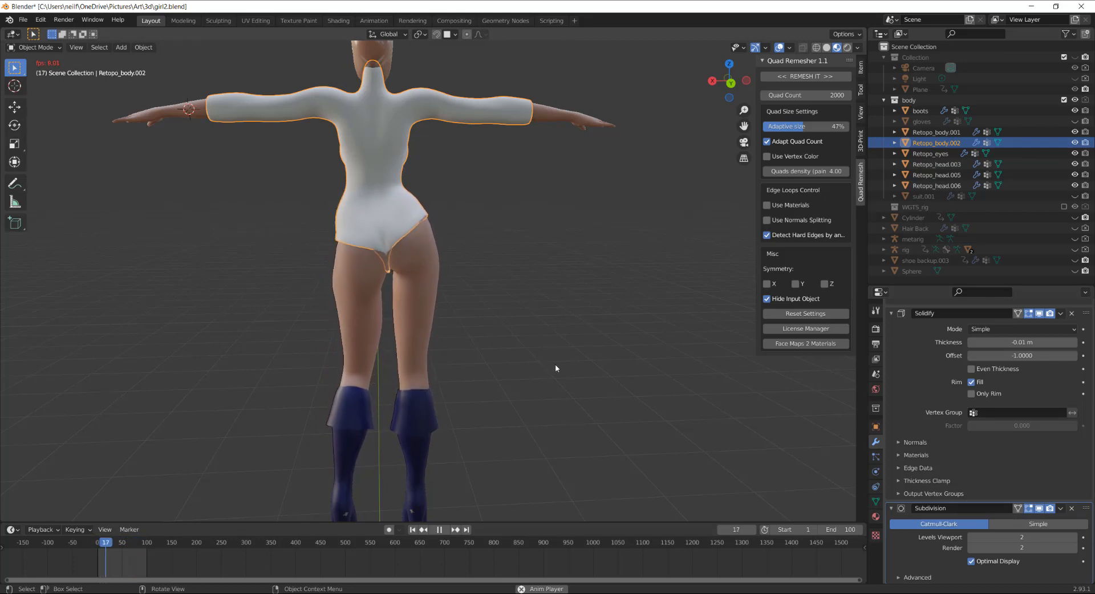
click(1039, 508)
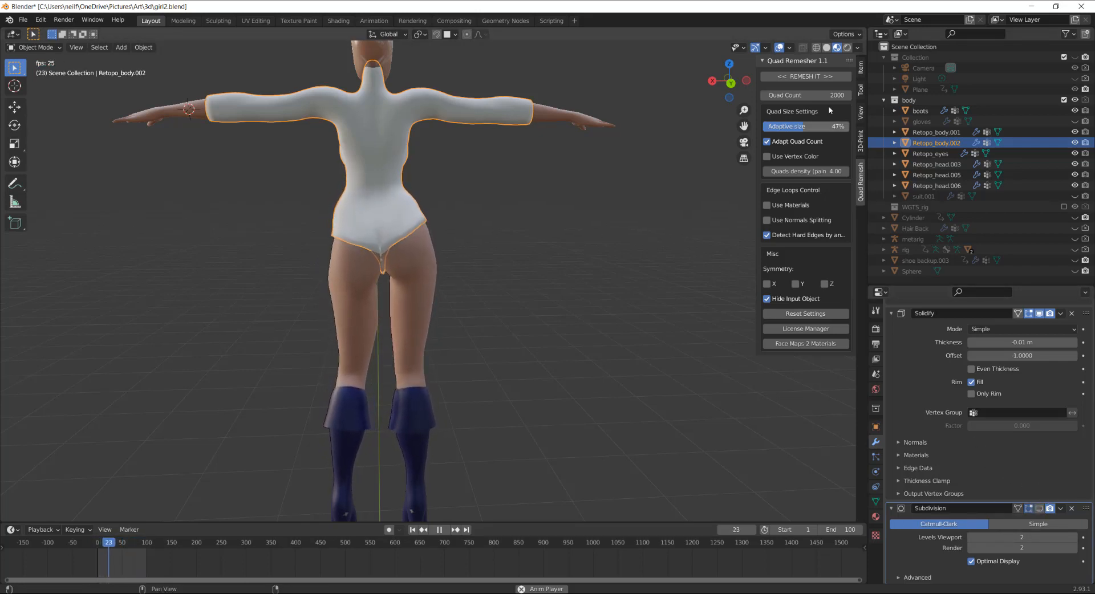
Step: Unhide the Hair Back object and compare the playing animation in Solid, Rendered and Material Preview shading
click(826, 47)
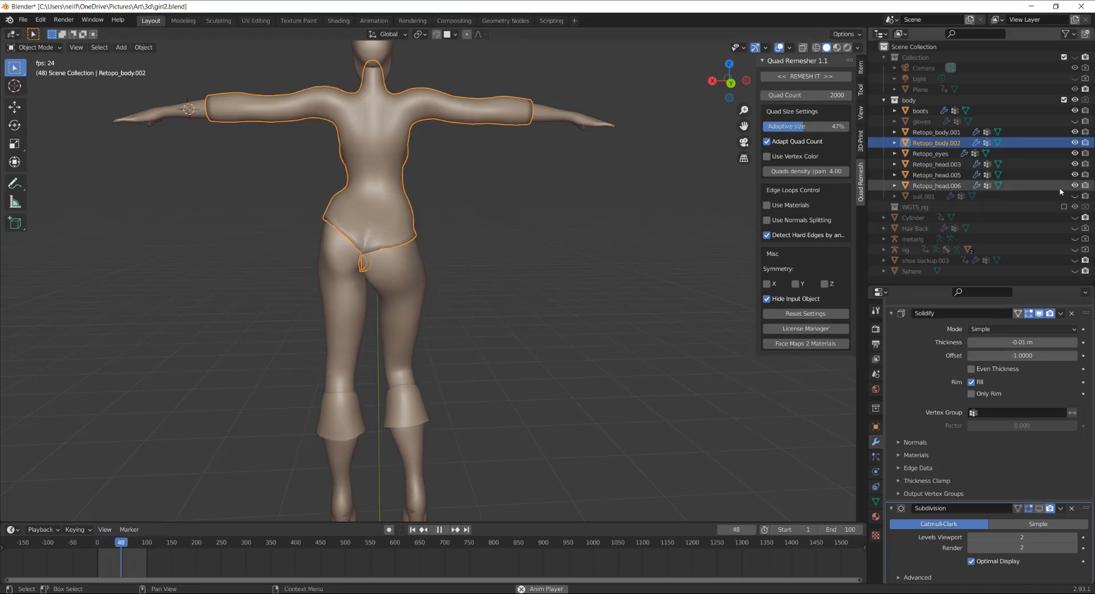
click(1075, 228)
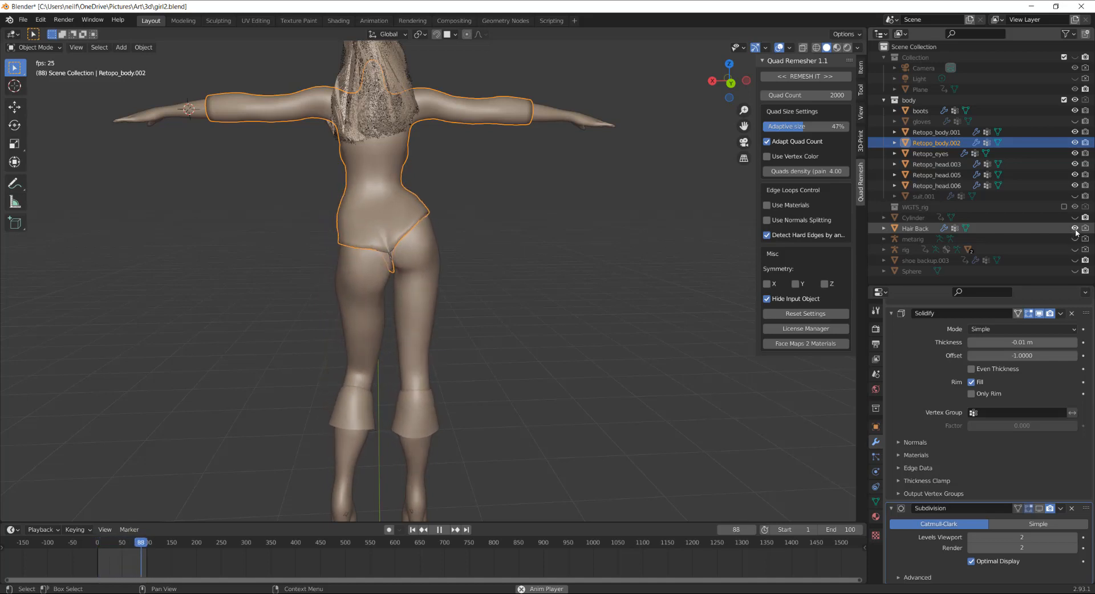
click(837, 48)
click(846, 49)
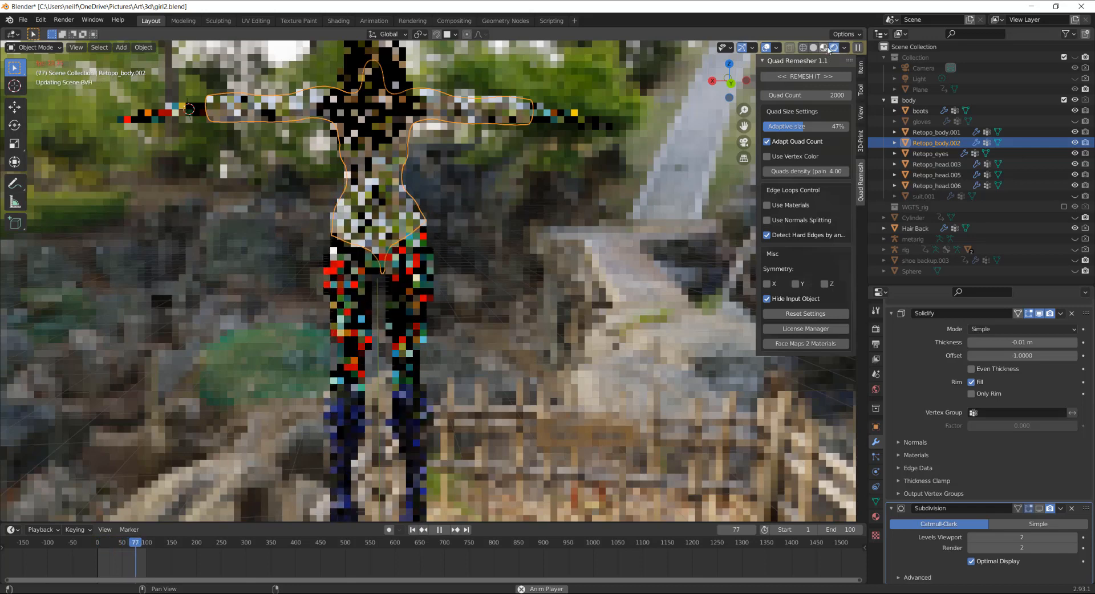
click(823, 48)
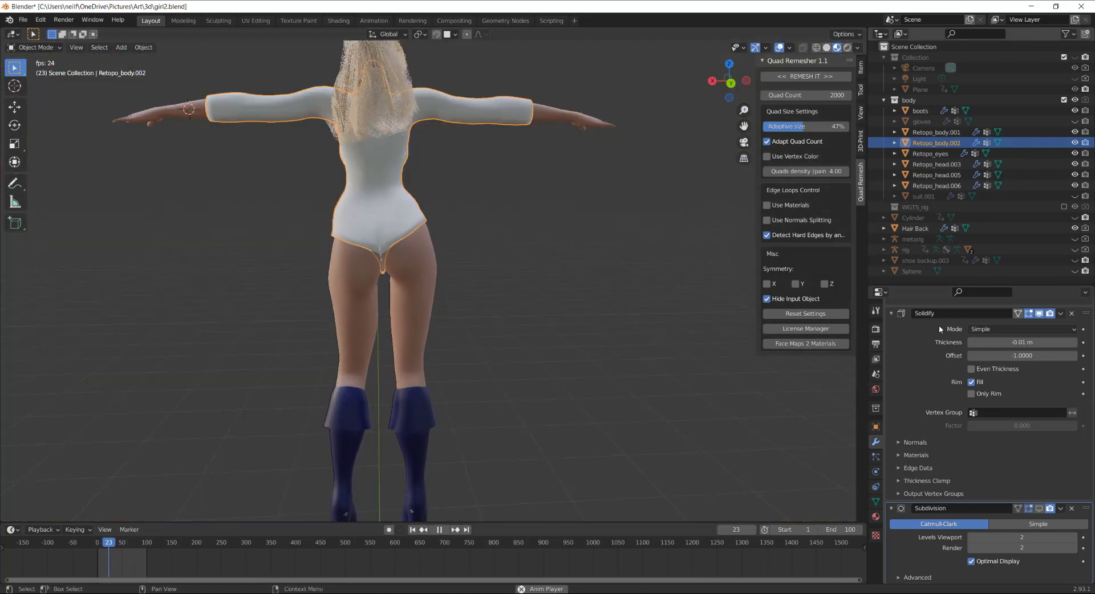
Step: Change the scene's render engine from Cycles to Eevee
click(876, 330)
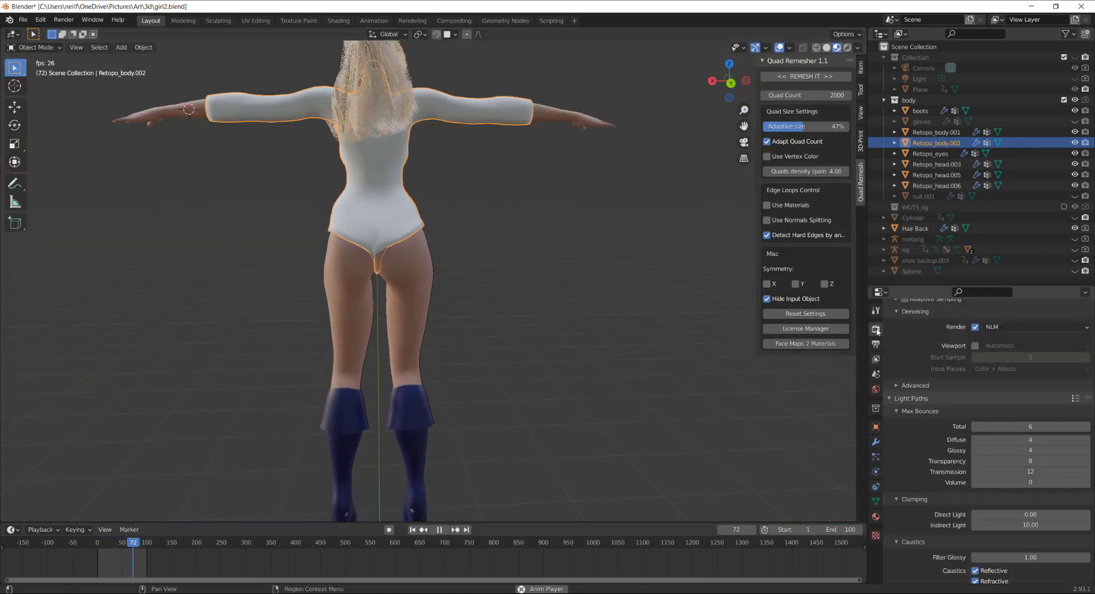
scroll(1024, 368, up, 6)
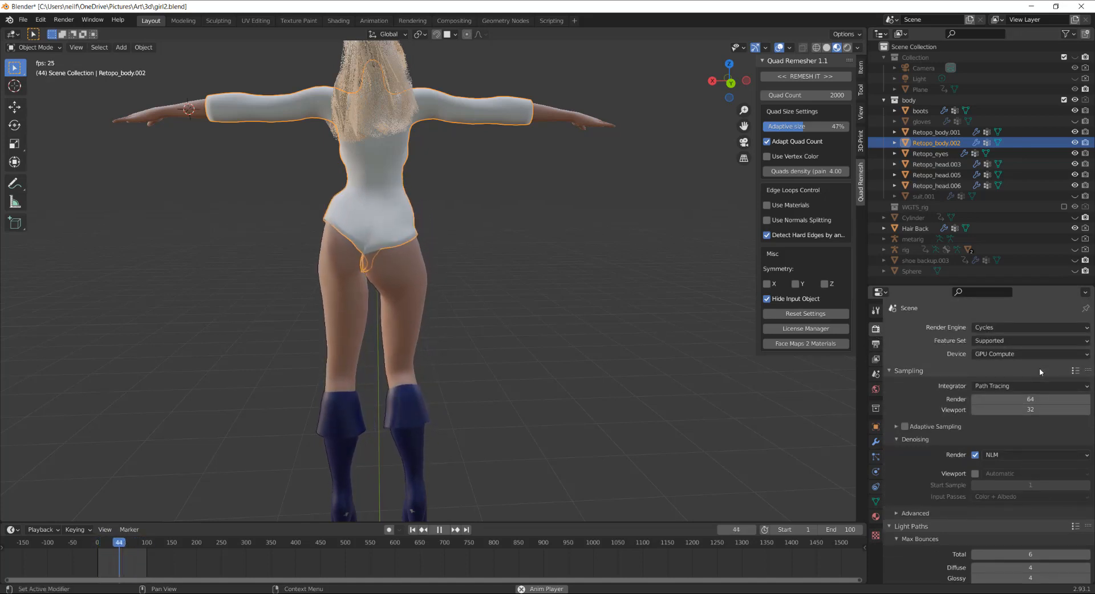
click(1074, 330)
click(1027, 340)
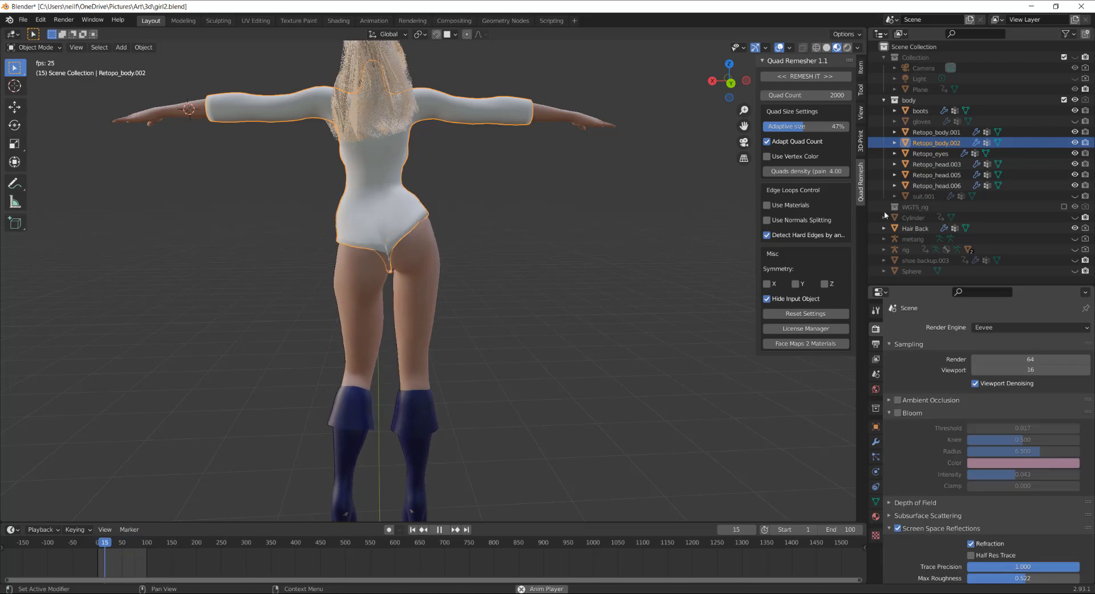
Step: Preview the playing animation in Rendered shading with the suit deselected, and return to Material Preview
click(848, 49)
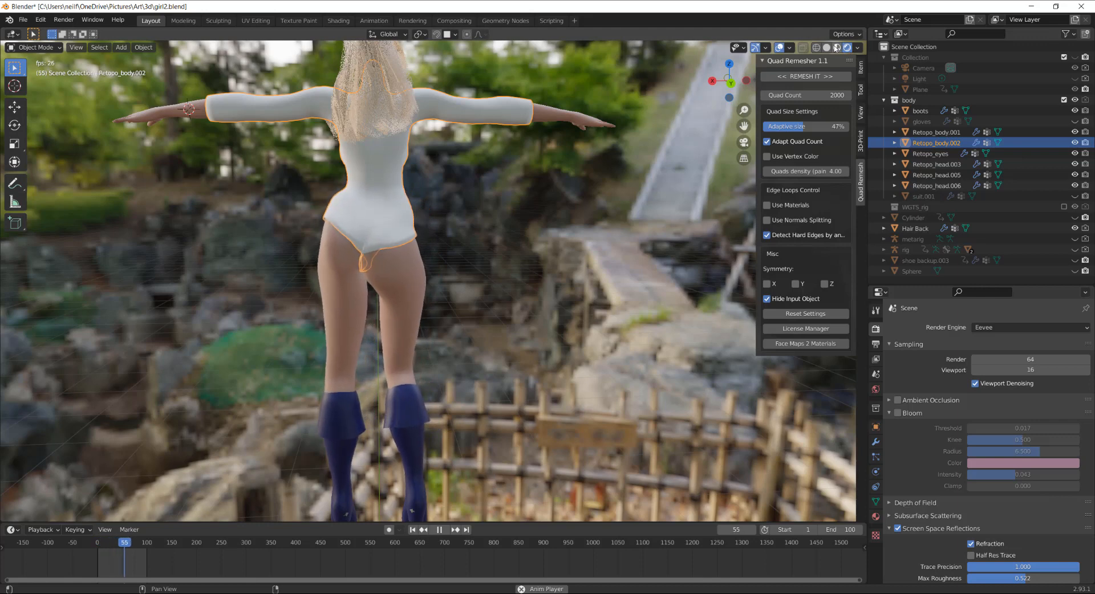
click(692, 105)
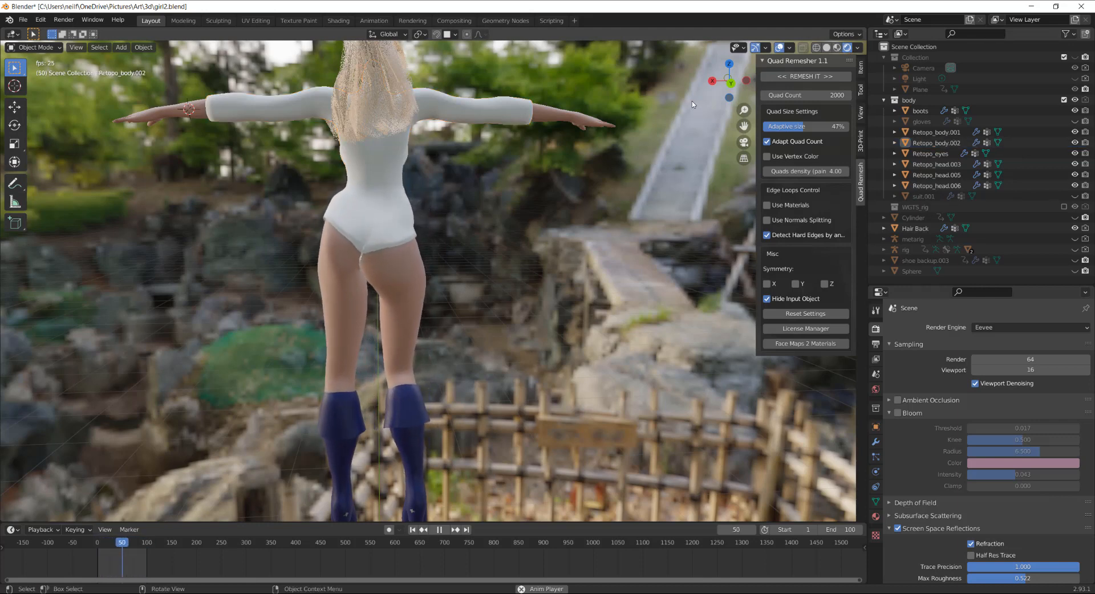
click(836, 48)
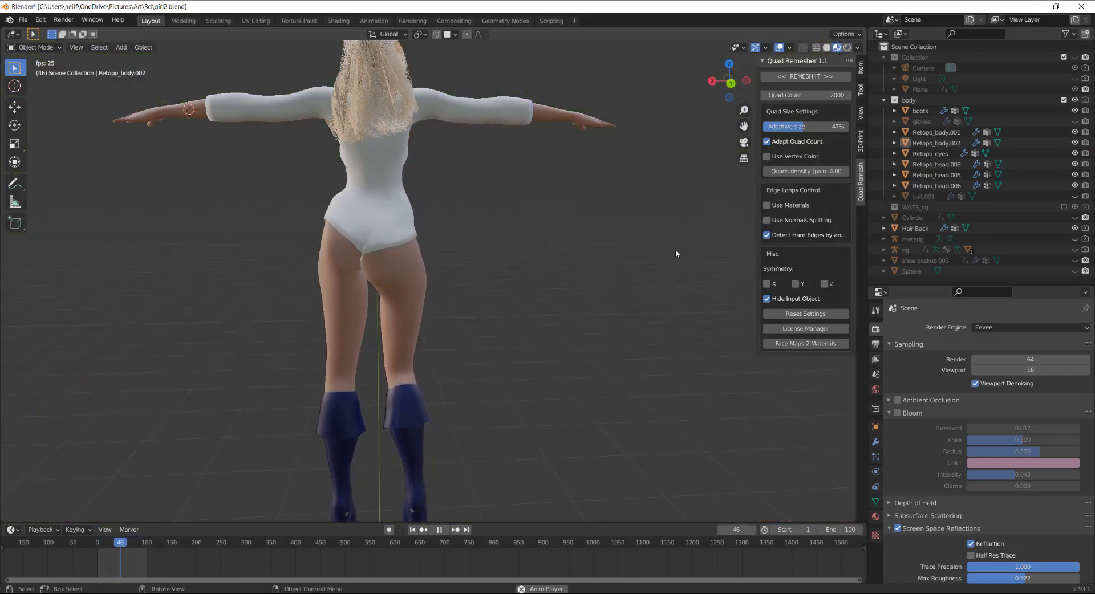